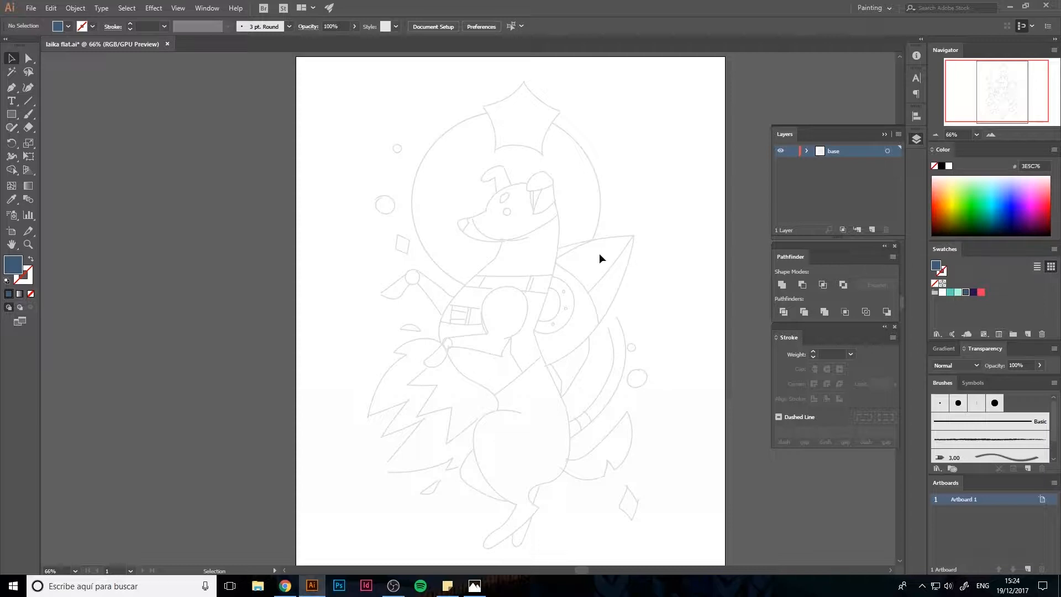
# Create a new layer and draw a circle about 61 px wide on it, outside the artboard near its upper-right corner
pyautogui.moveTo(934, 292); pyautogui.dragTo(937, 302)
pyautogui.press('space')
pyautogui.moveTo(583, 228); pyautogui.dragTo(451, 224)
pyautogui.press('l')
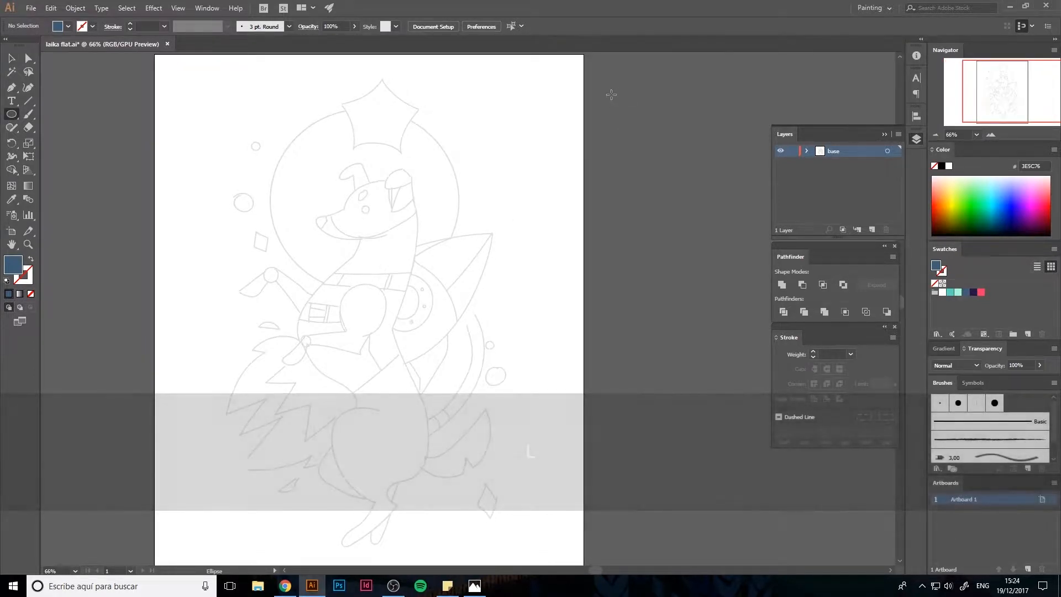
pyautogui.click(609, 97)
pyautogui.press('Escape')
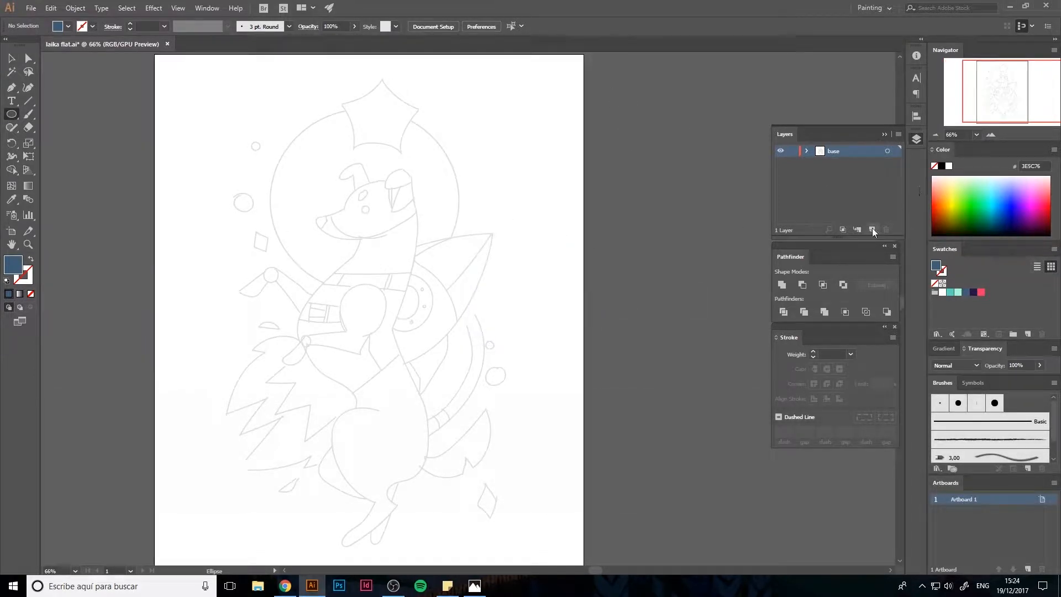
pyautogui.click(871, 228)
pyautogui.moveTo(604, 86); pyautogui.dragTo(626, 109)
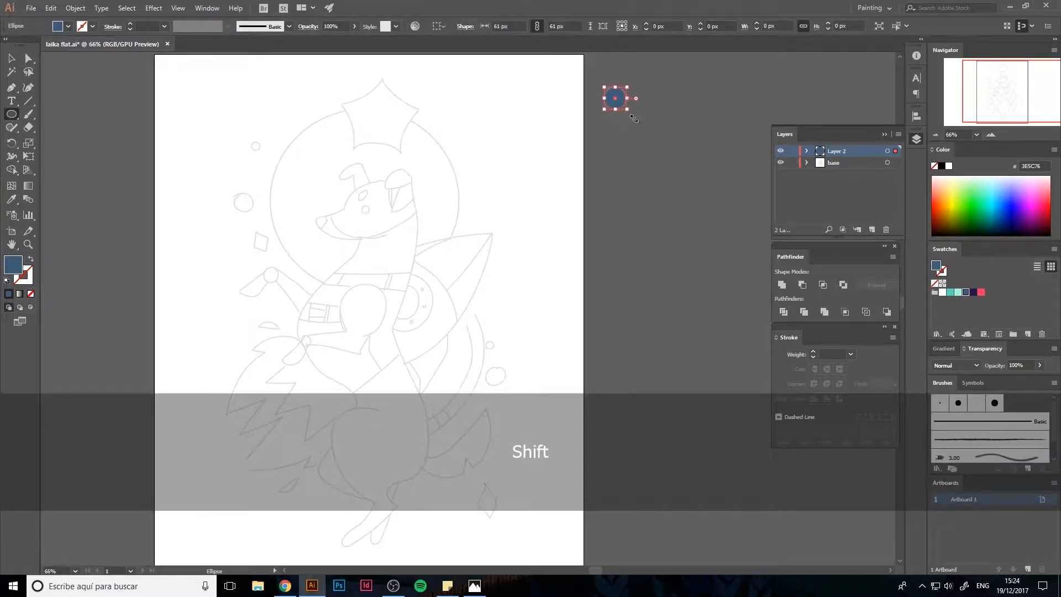
# Fill the circle with white and duplicate it straight down into a column of five evenly spaced circles
pyautogui.click(950, 292)
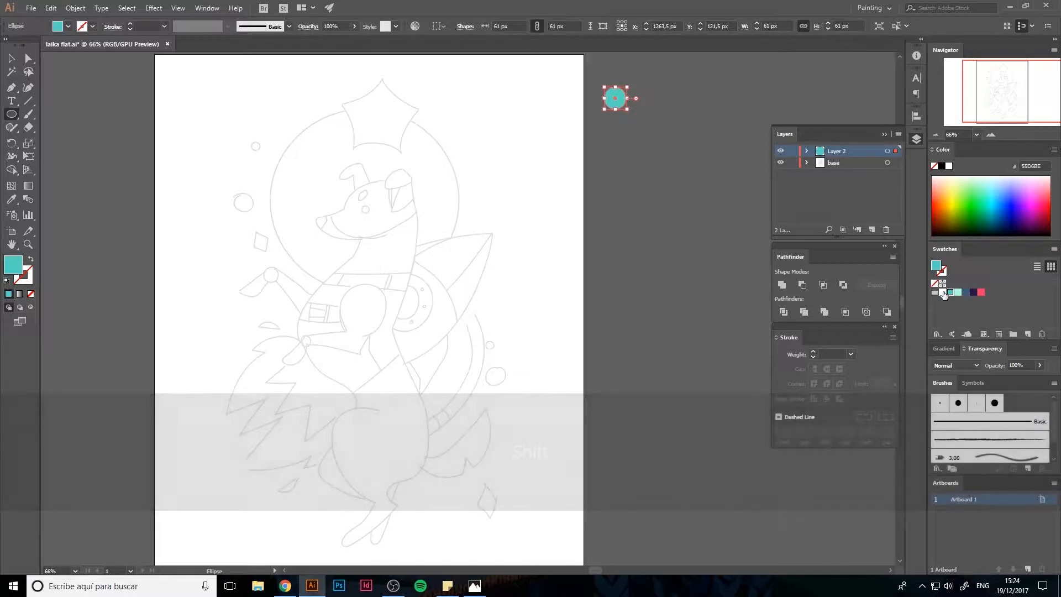
pyautogui.click(942, 291)
pyautogui.press('v')
pyautogui.moveTo(627, 101); pyautogui.dragTo(627, 128)
pyautogui.hotkey('ctrl', 'd')
pyautogui.hotkey('ctrl', 'd')
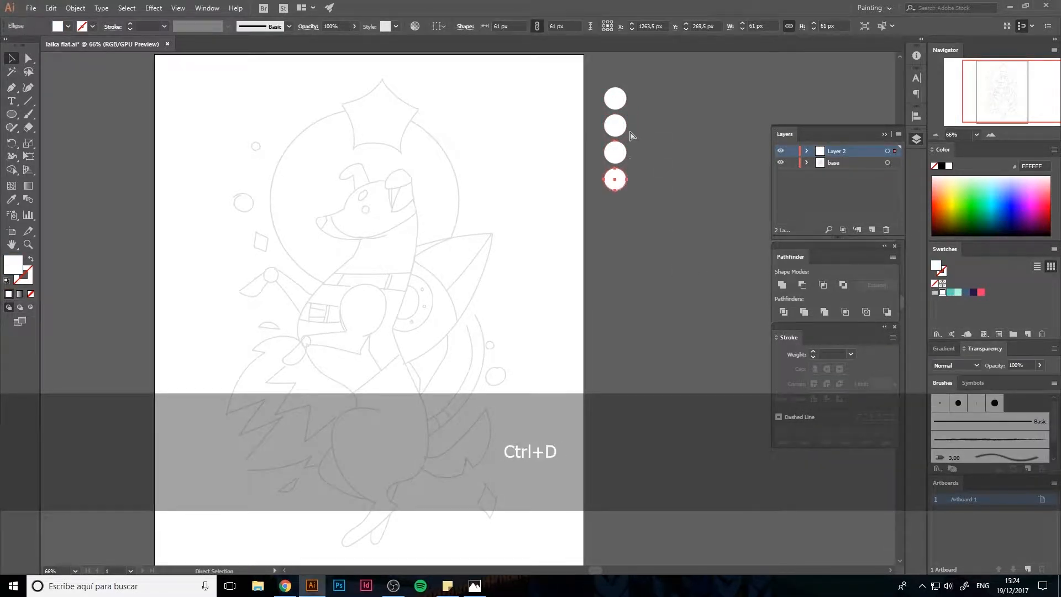
pyautogui.hotkey('ctrl', 'd')
# Recolour the second to fifth circles with the teal, mint, blue and dark purple swatches, in that order
pyautogui.click(616, 126)
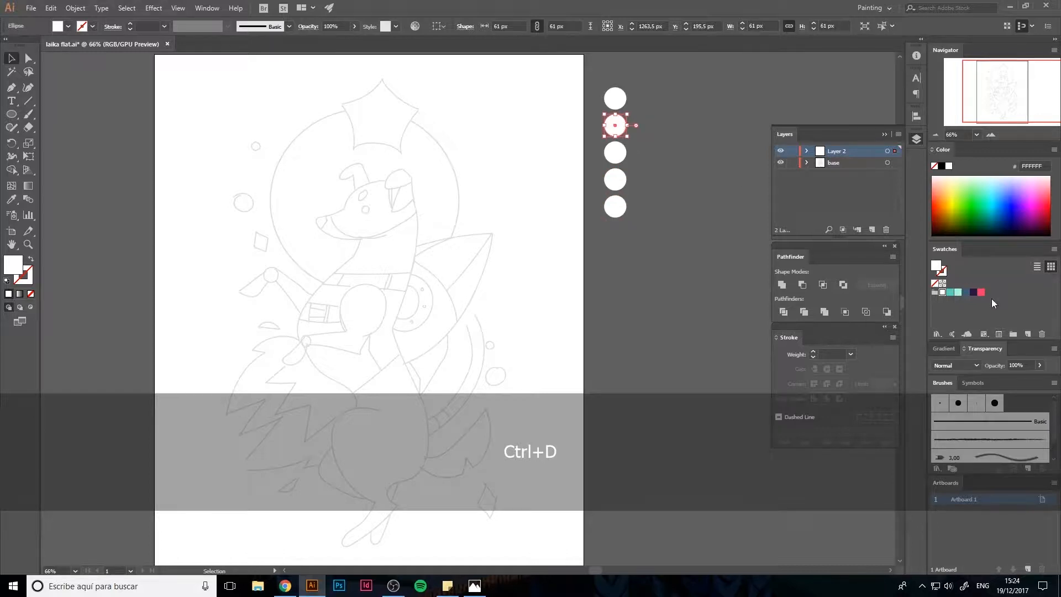
pyautogui.click(952, 294)
pyautogui.click(615, 154)
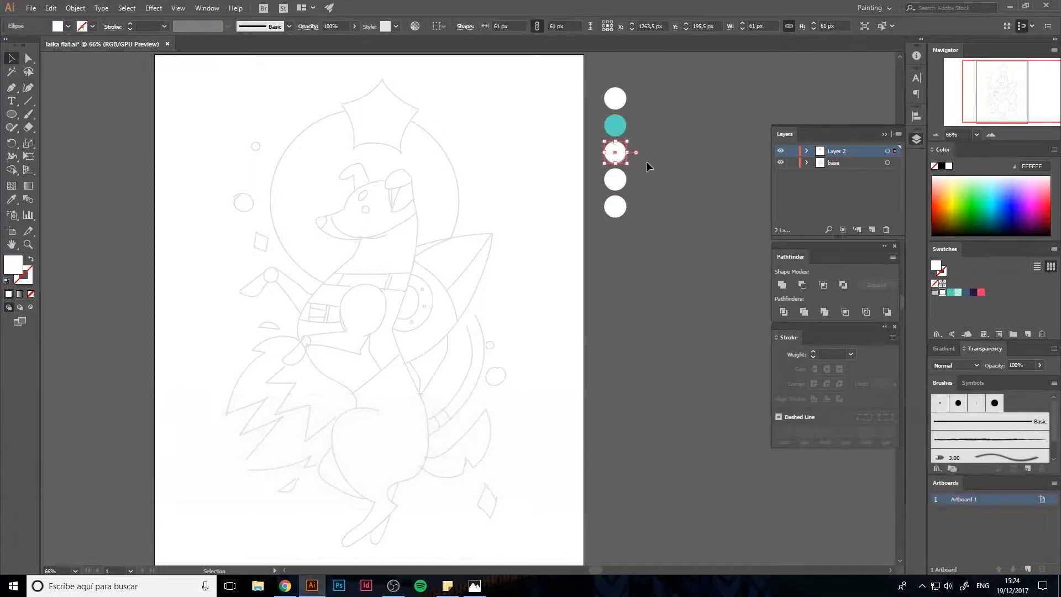
pyautogui.click(951, 294)
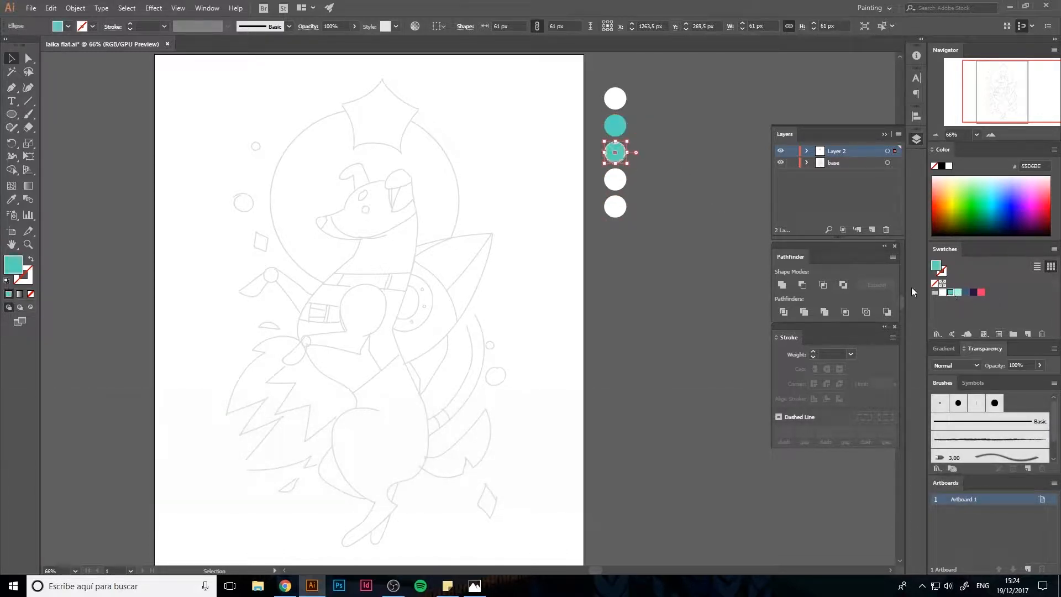
pyautogui.click(957, 292)
pyautogui.click(620, 184)
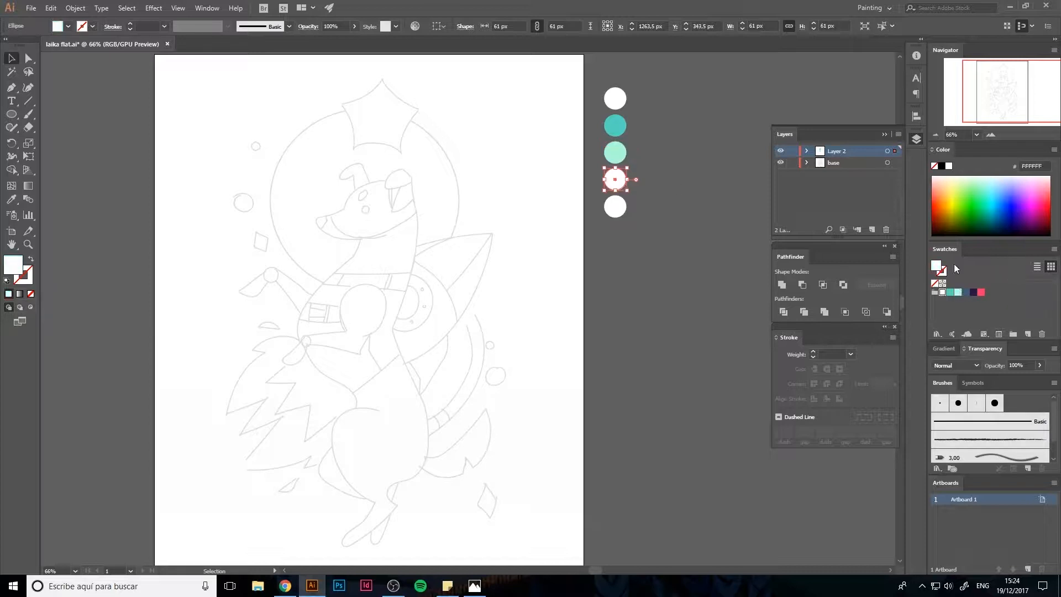
pyautogui.click(970, 293)
pyautogui.click(617, 208)
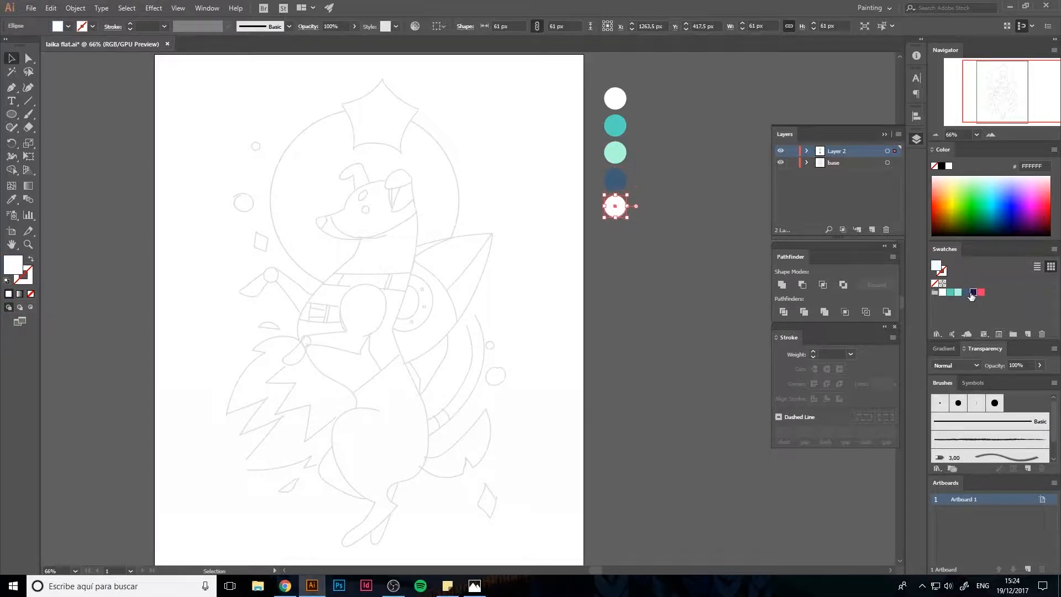
pyautogui.click(973, 292)
# Duplicate the dark purple circle directly below itself and fill the copy with the coral red swatch
pyautogui.click(615, 225)
pyautogui.moveTo(615, 213); pyautogui.dragTo(619, 244)
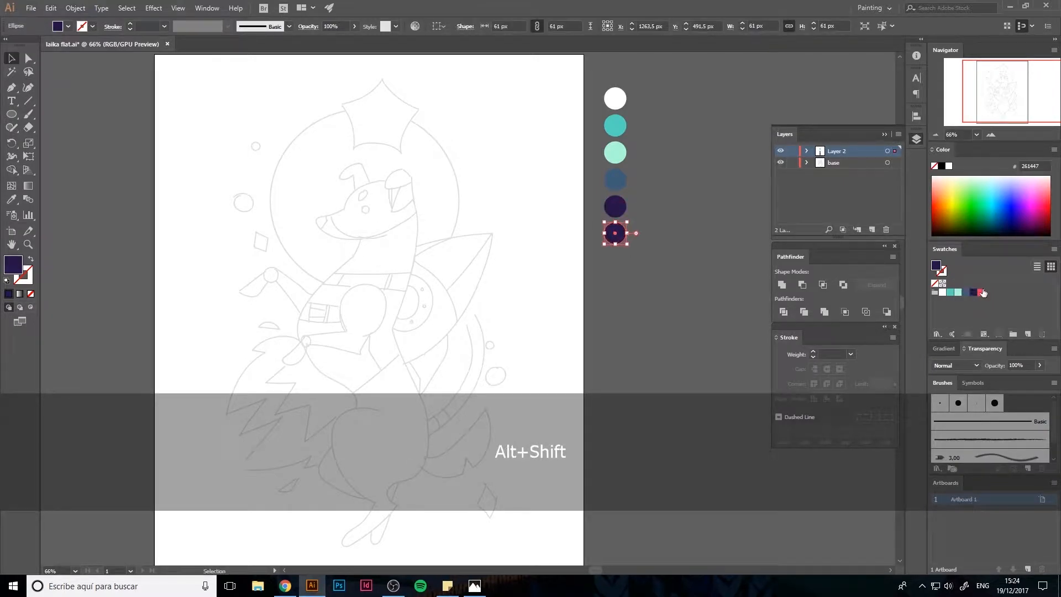
pyautogui.click(981, 293)
pyautogui.click(661, 266)
# Draw a rectangle about 136 by 500 px beside the circle column and fill it with dark grey 2D2D2D
pyautogui.press('v')
pyautogui.press('space')
pyautogui.moveTo(651, 270); pyautogui.dragTo(671, 273)
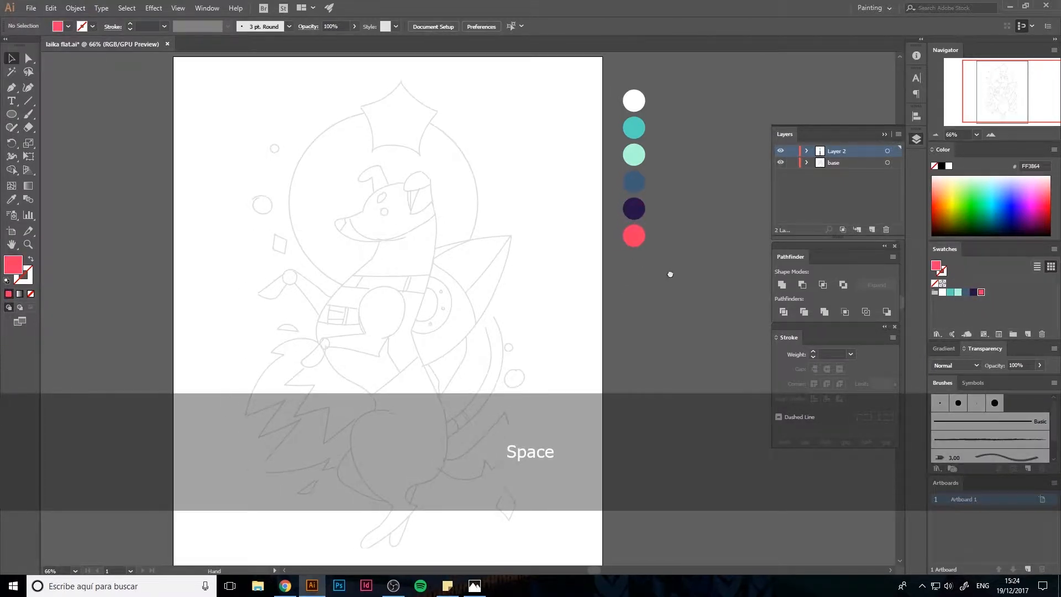
pyautogui.press('m')
pyautogui.moveTo(667, 87); pyautogui.dragTo(717, 270)
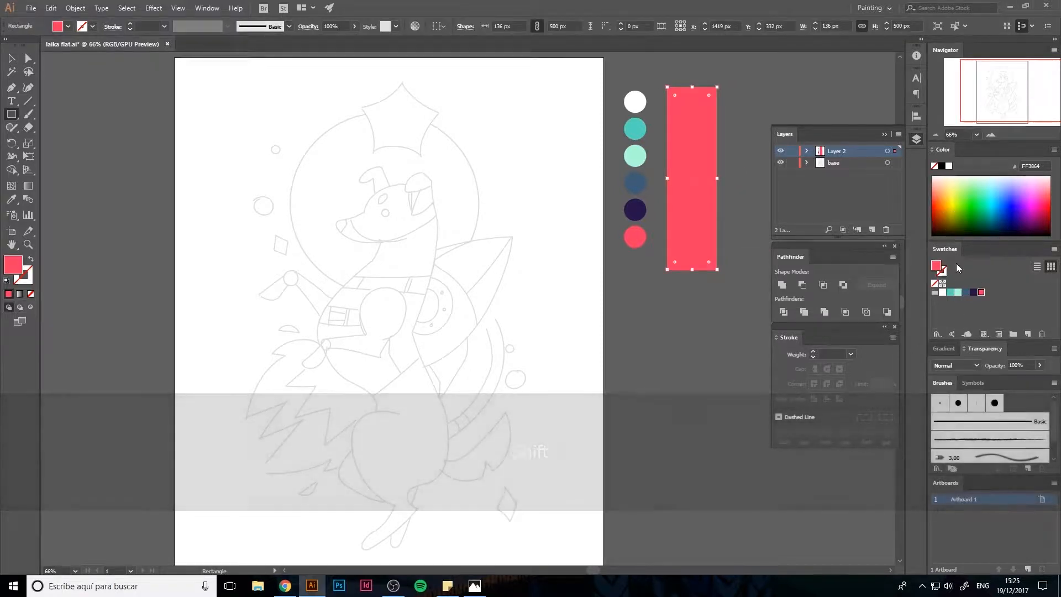
pyautogui.click(941, 166)
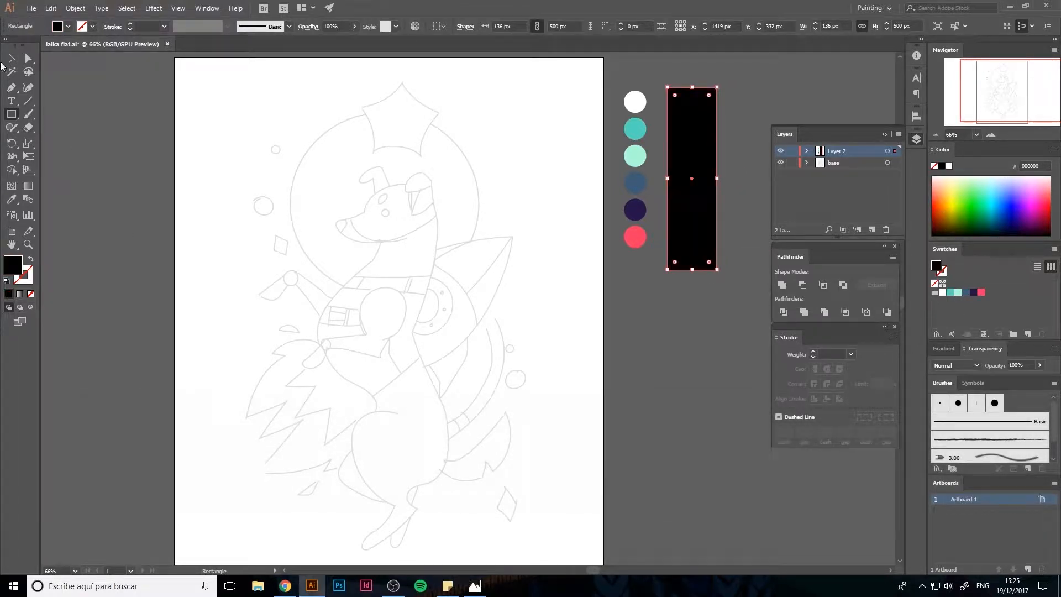
pyautogui.doubleClick(16, 271)
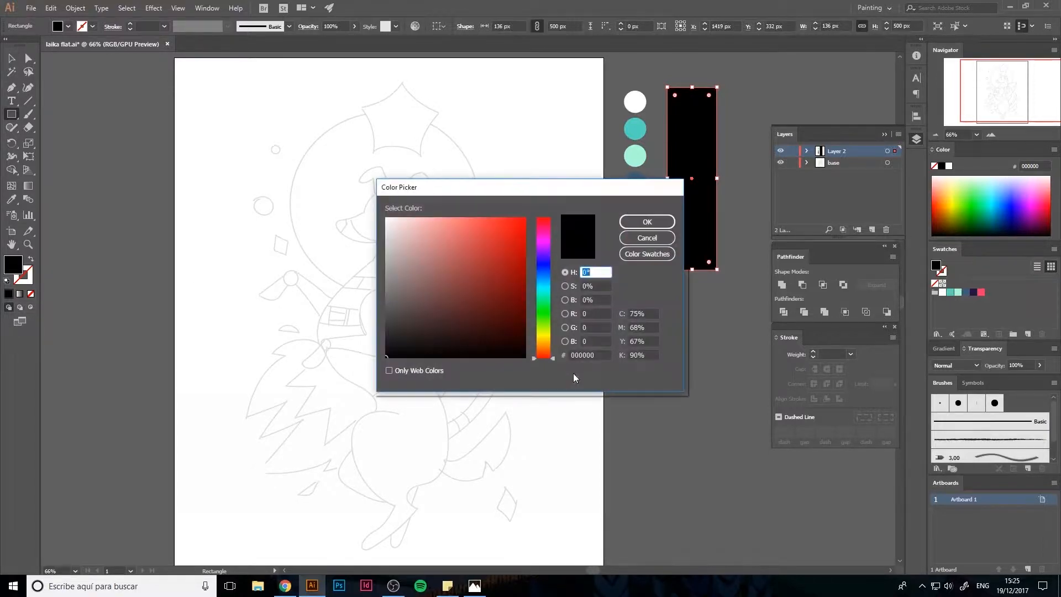
pyautogui.click(386, 333)
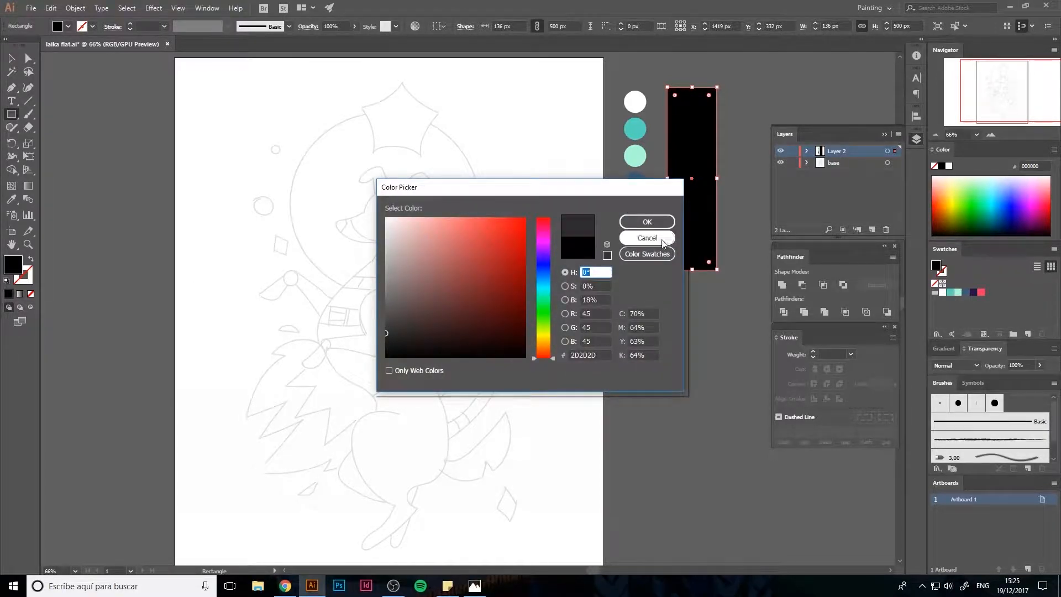
pyautogui.click(646, 221)
pyautogui.click(646, 188)
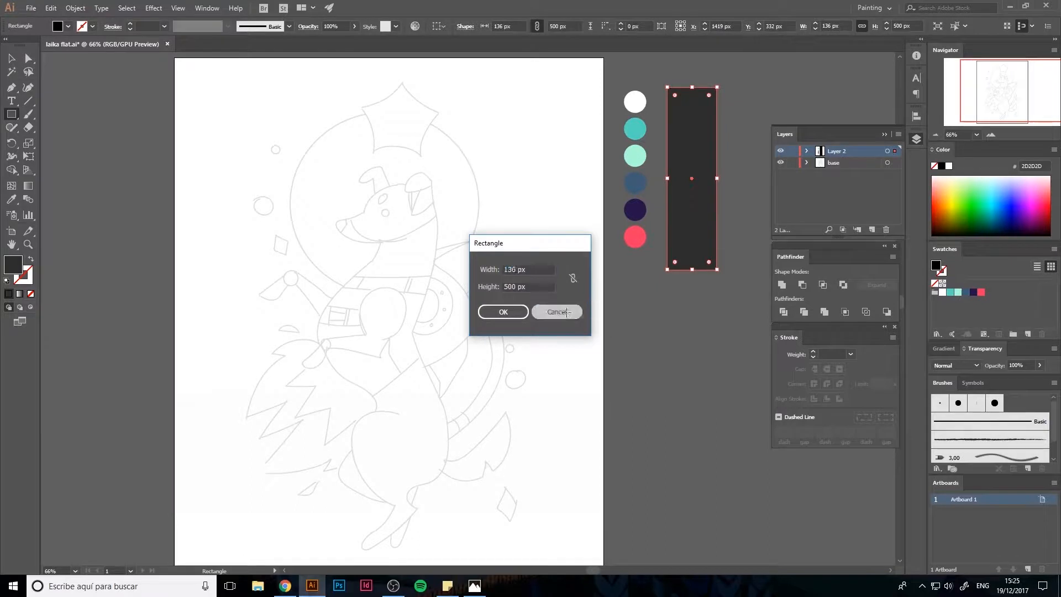
pyautogui.click(557, 312)
# Centre the circles and the dark grey rectangle horizontally on each other and send the rectangle to the back
pyautogui.press('v')
pyautogui.click(624, 273)
pyautogui.moveTo(628, 86); pyautogui.dragTo(649, 251)
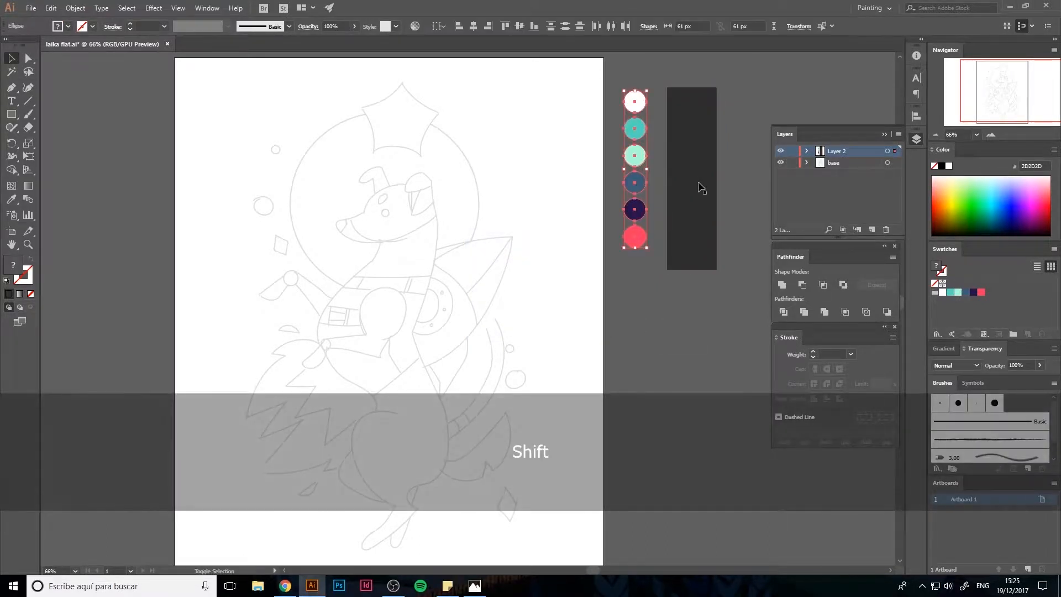
pyautogui.keyDown('shift'); pyautogui.click(698, 183); pyautogui.keyUp('shift')
pyautogui.click(916, 116)
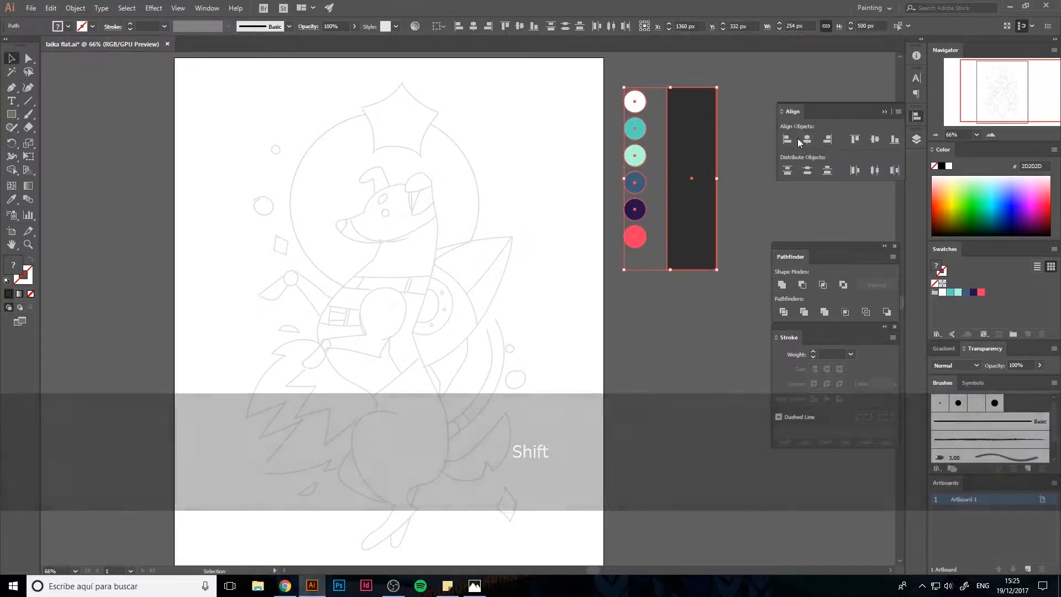
pyautogui.click(788, 139)
pyautogui.click(727, 156)
pyautogui.rightClick(662, 201)
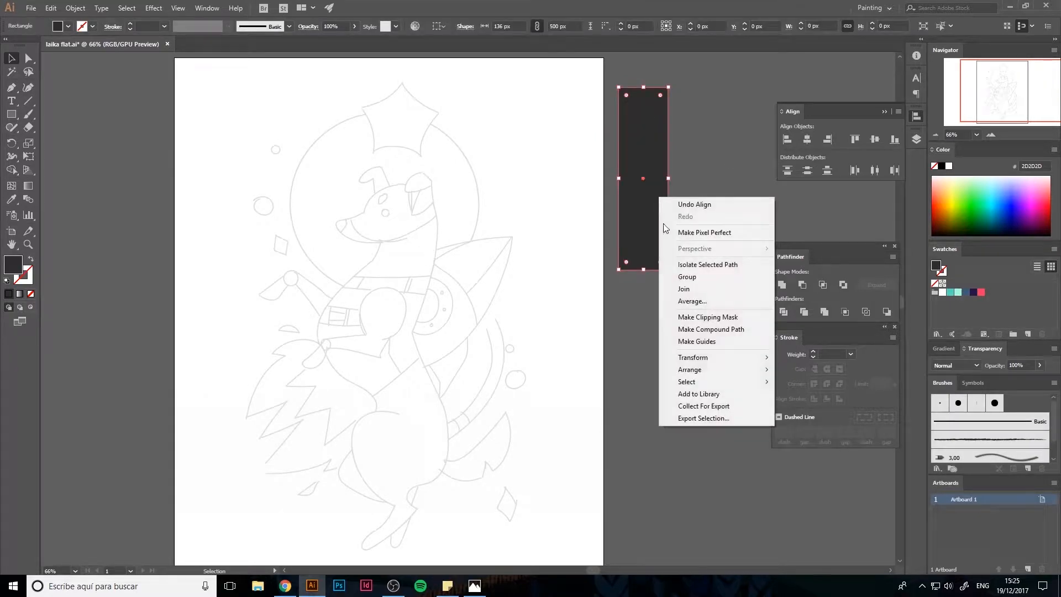
pyautogui.moveTo(710, 370)
pyautogui.click(652, 406)
pyautogui.click(692, 257)
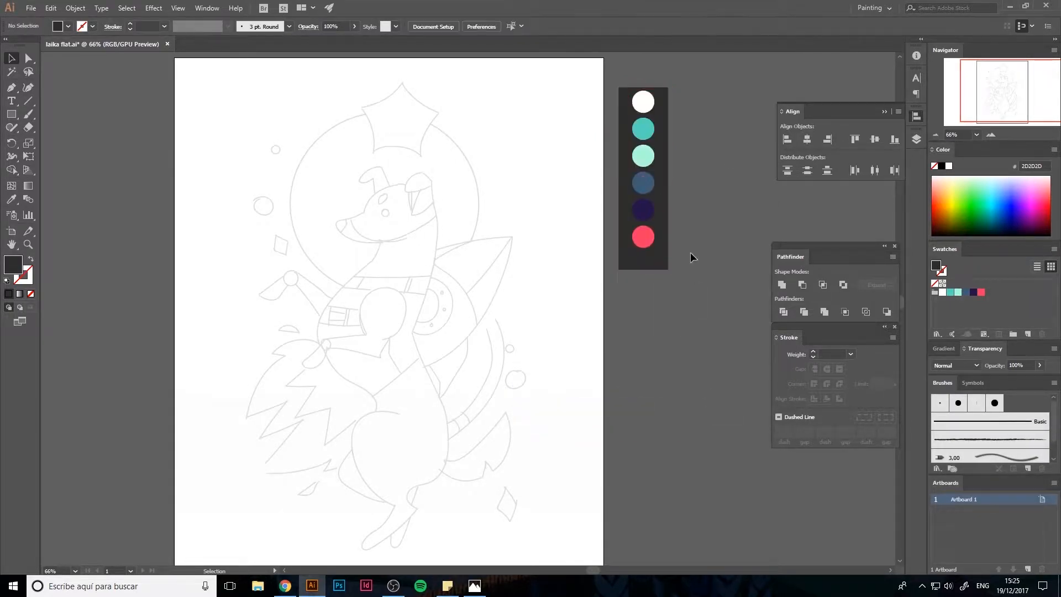
# Shorten the dark grey rectangle to end just below the red circle, and delete it
pyautogui.click(657, 270)
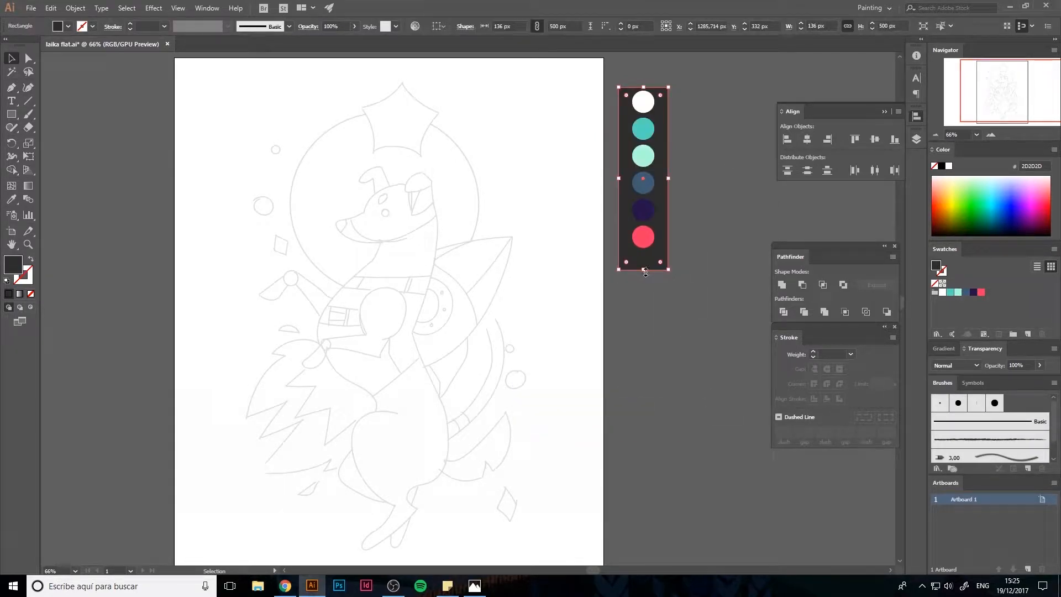
pyautogui.moveTo(643, 270); pyautogui.dragTo(648, 250)
pyautogui.click(658, 291)
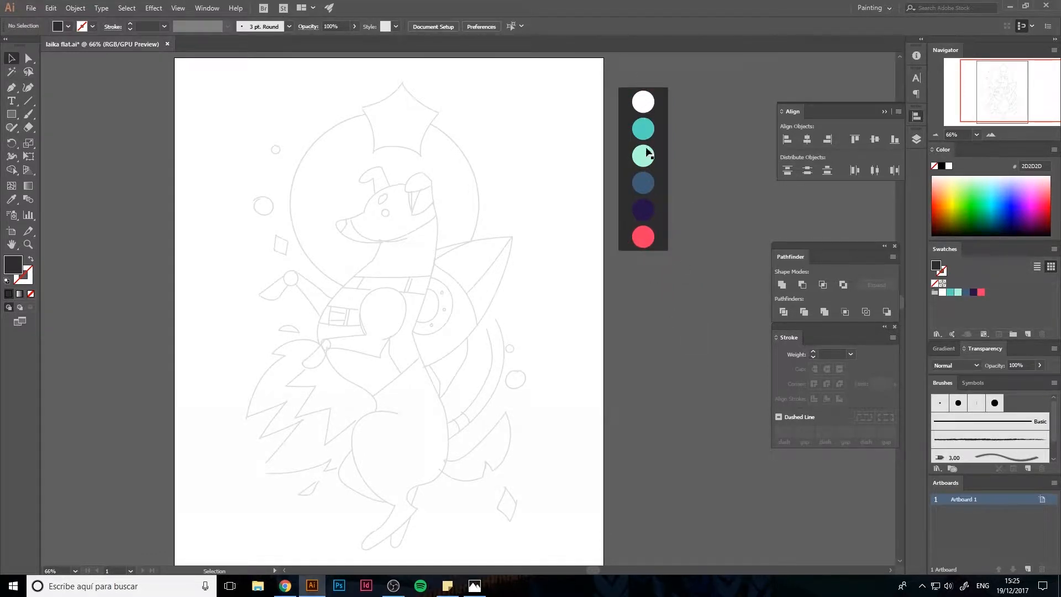
pyautogui.click(661, 243)
pyautogui.press('Delete')
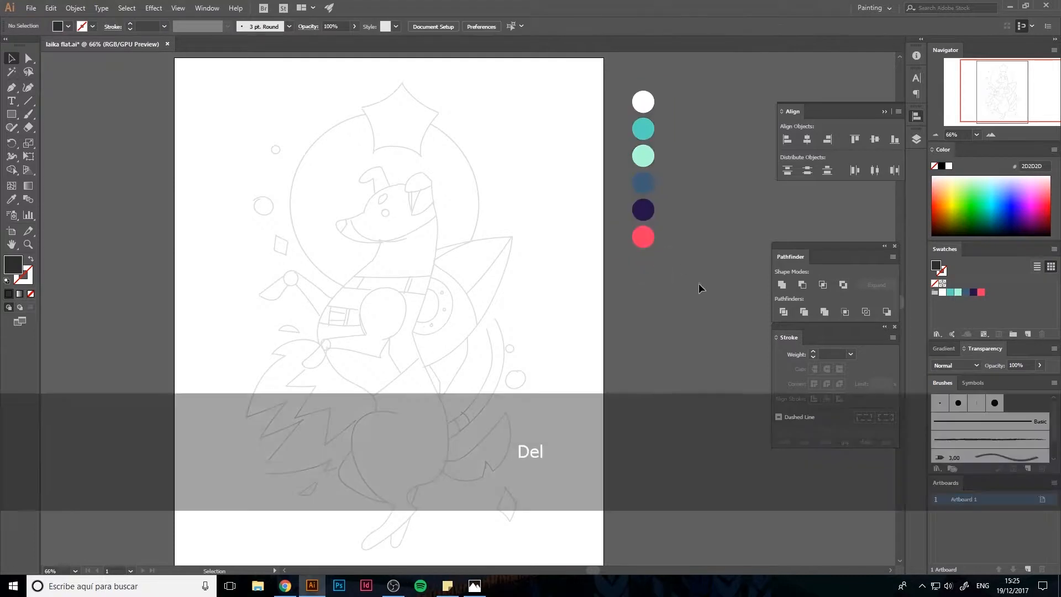
# Group the six colour circles and move them closer to the artboard's right edge
pyautogui.press('space')
pyautogui.moveTo(699, 284); pyautogui.dragTo(698, 281)
pyautogui.click(669, 118)
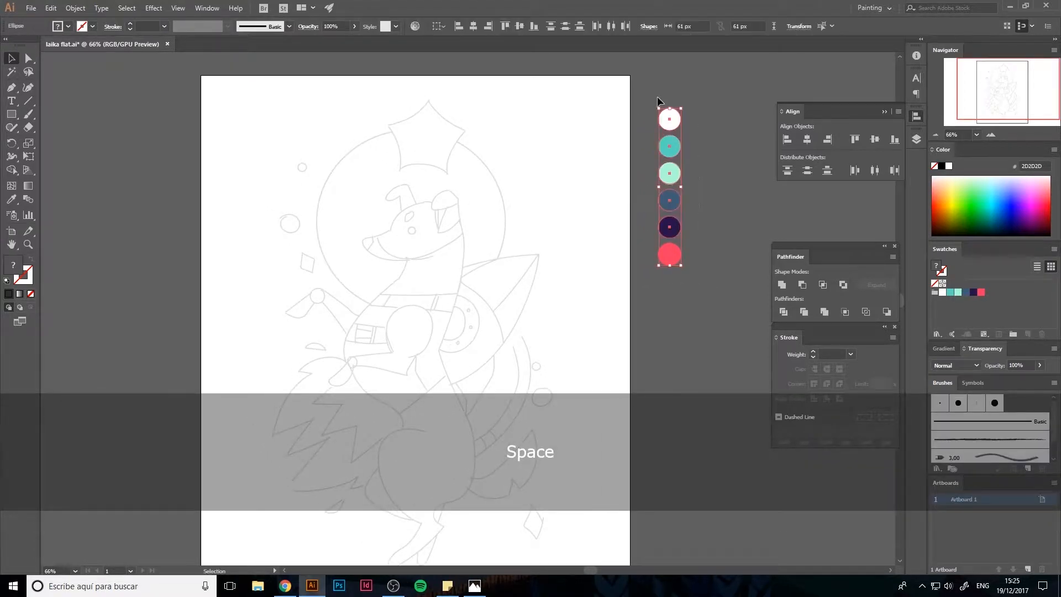
pyautogui.rightClick(670, 113)
pyautogui.click(685, 234)
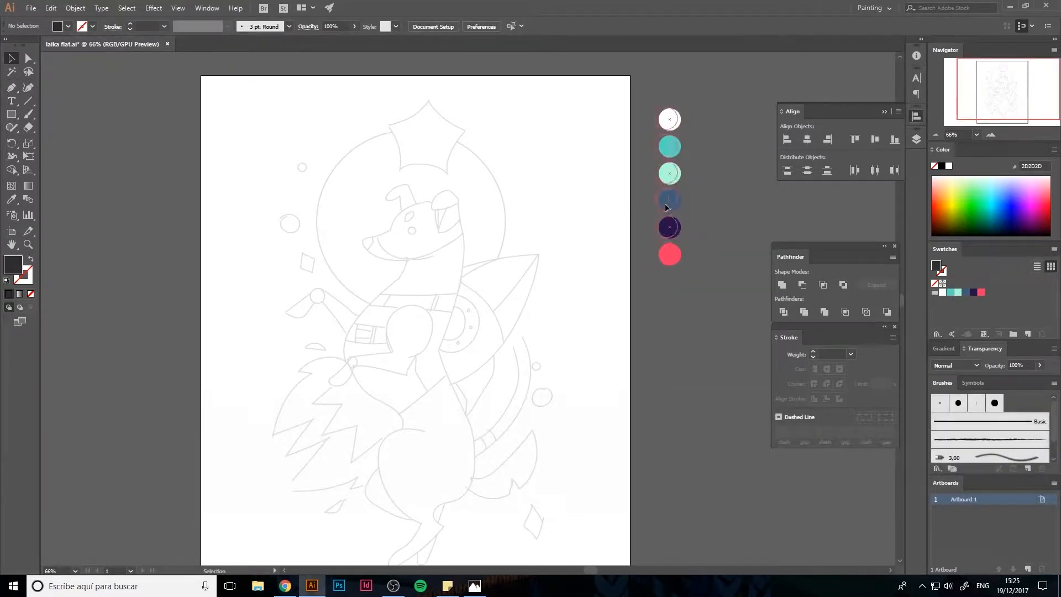
pyautogui.moveTo(665, 205); pyautogui.dragTo(654, 174)
# Move Layer 2 inside the base layer and check the options of the sketch group without changing them
pyautogui.press('space')
pyautogui.moveTo(691, 273); pyautogui.dragTo(734, 251)
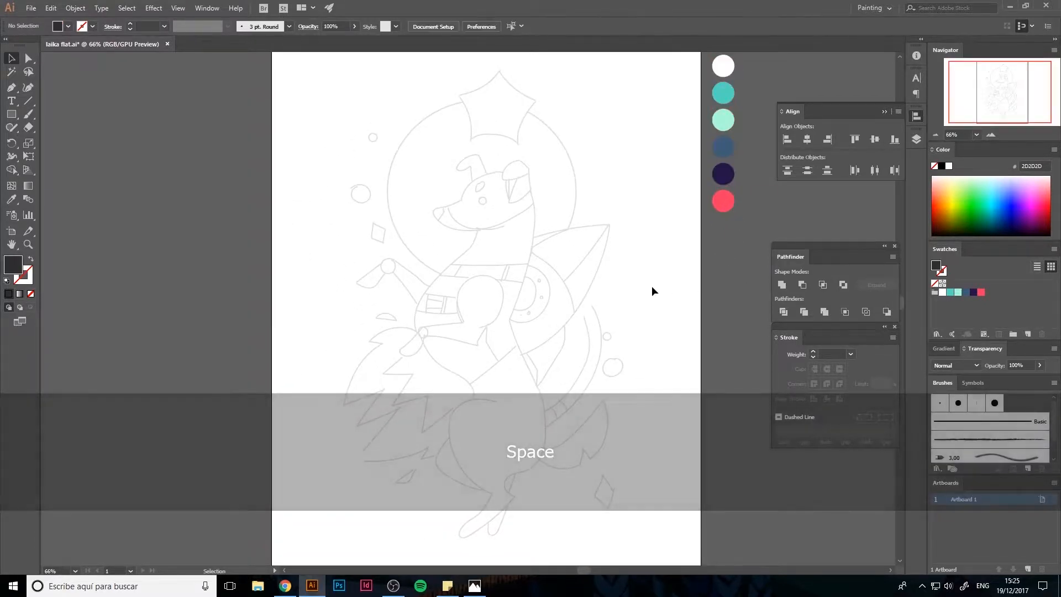
pyautogui.moveTo(652, 287); pyautogui.dragTo(660, 277)
pyautogui.click(916, 139)
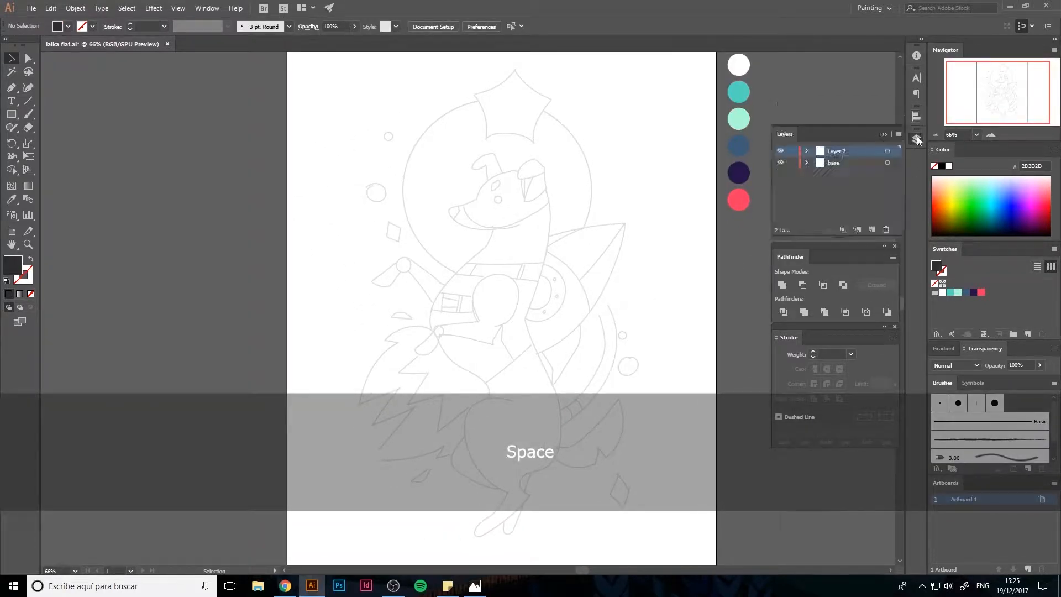
pyautogui.moveTo(850, 150); pyautogui.dragTo(830, 169)
pyautogui.click(842, 175)
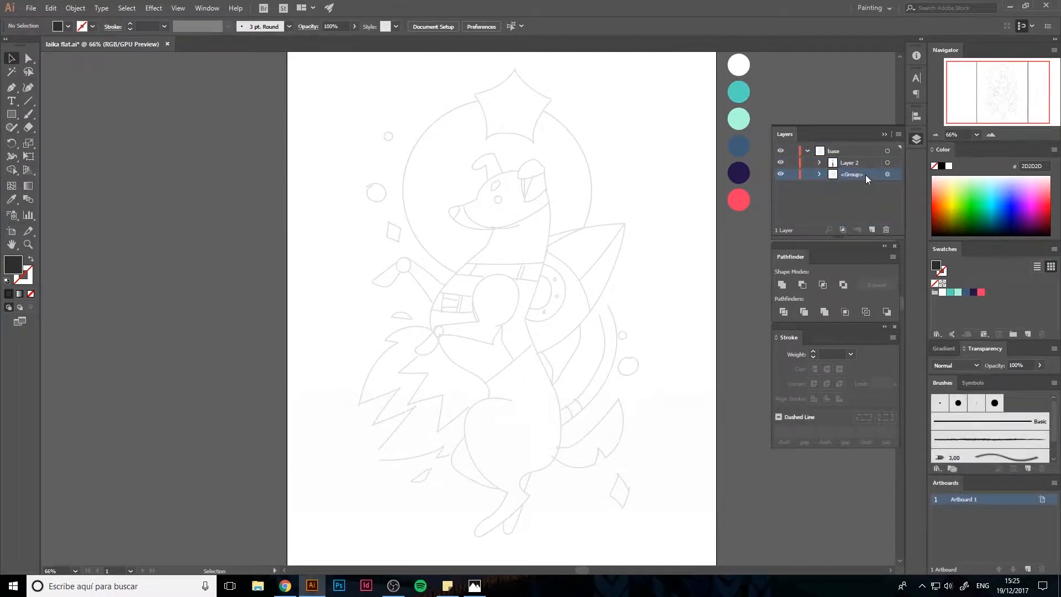
pyautogui.doubleClick(867, 176)
pyautogui.click(601, 309)
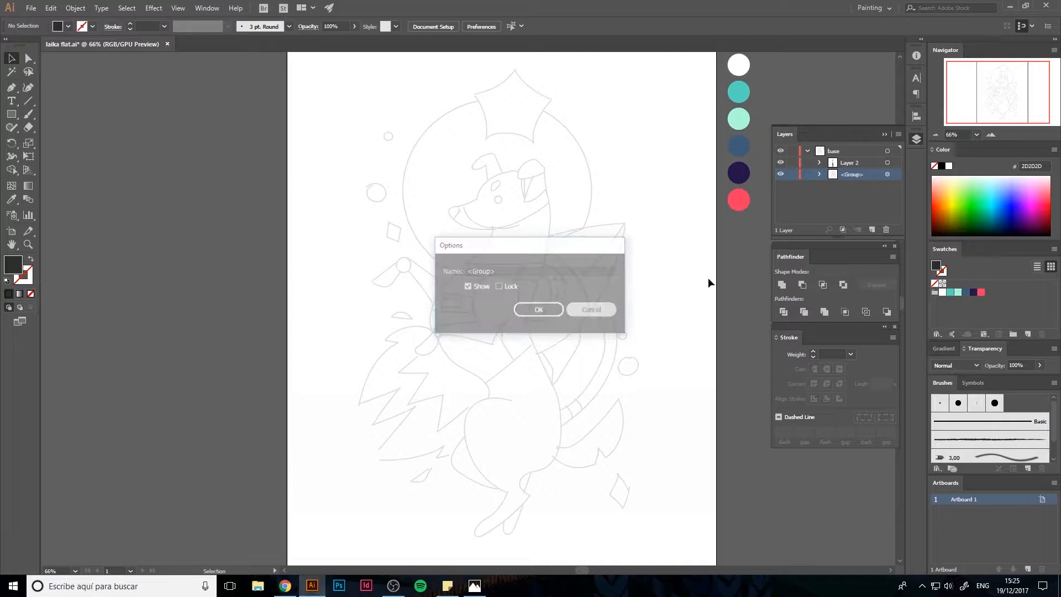
pyautogui.click(807, 150)
# Cut the column of colour circles out of the base layer
pyautogui.click(743, 179)
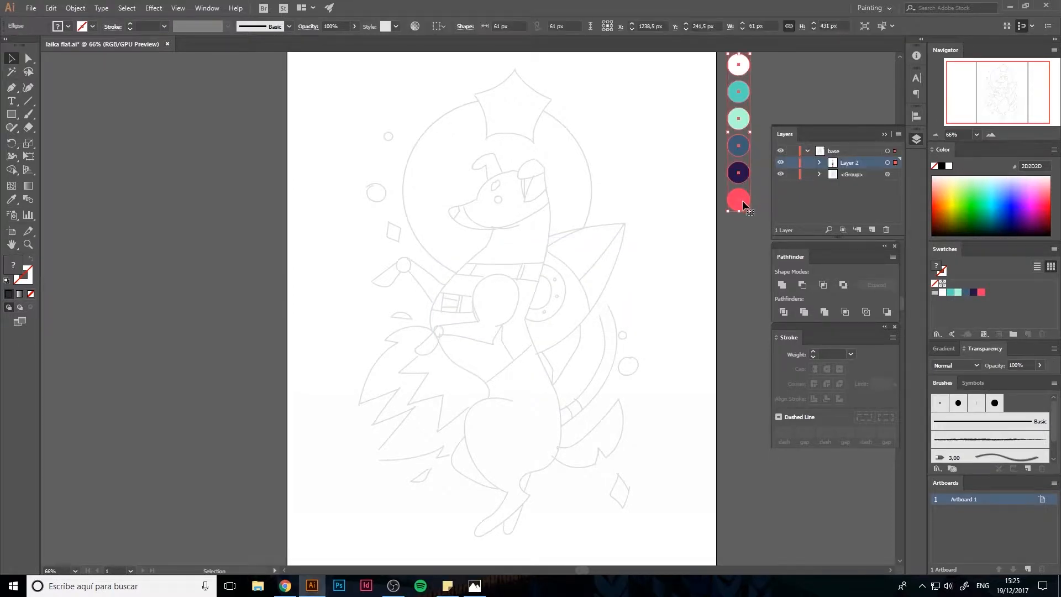
pyautogui.hotkey('ctrl', 'x')
pyautogui.click(808, 150)
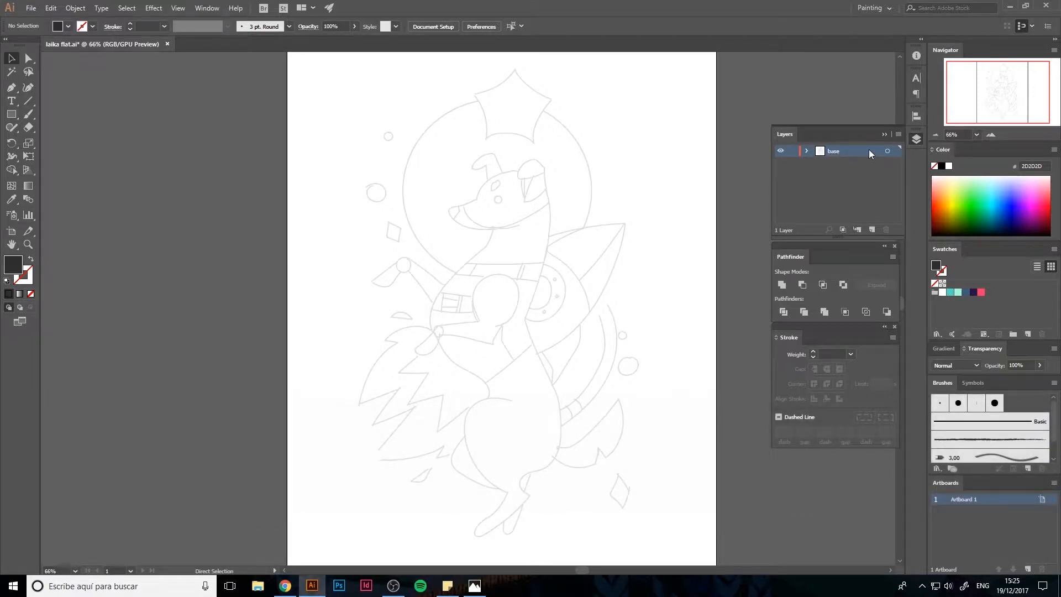
# Turn the base layer into a template with its images dimmed to 60%
pyautogui.doubleClick(868, 149)
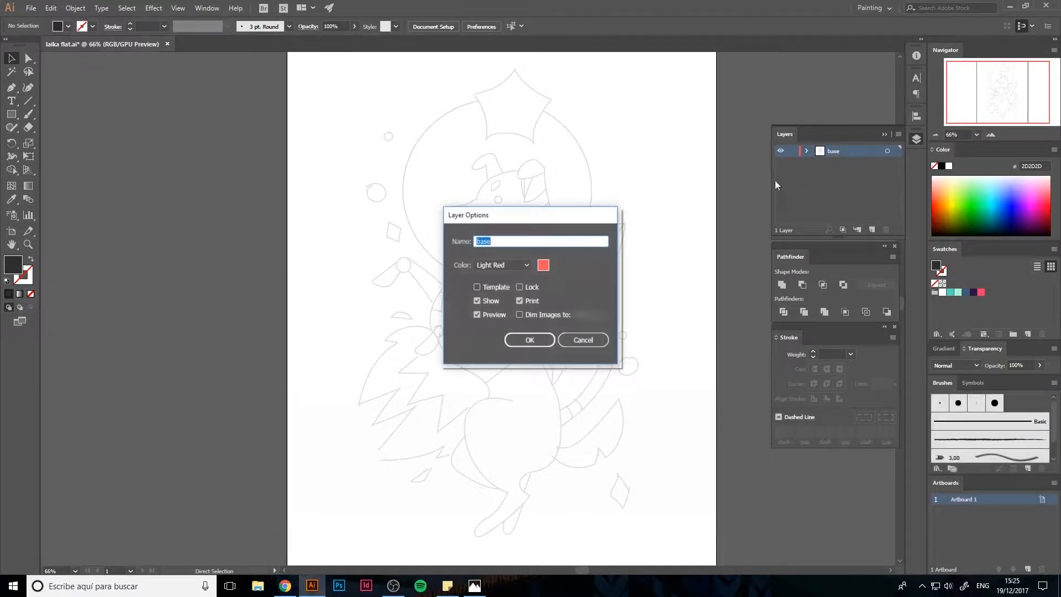
pyautogui.click(493, 288)
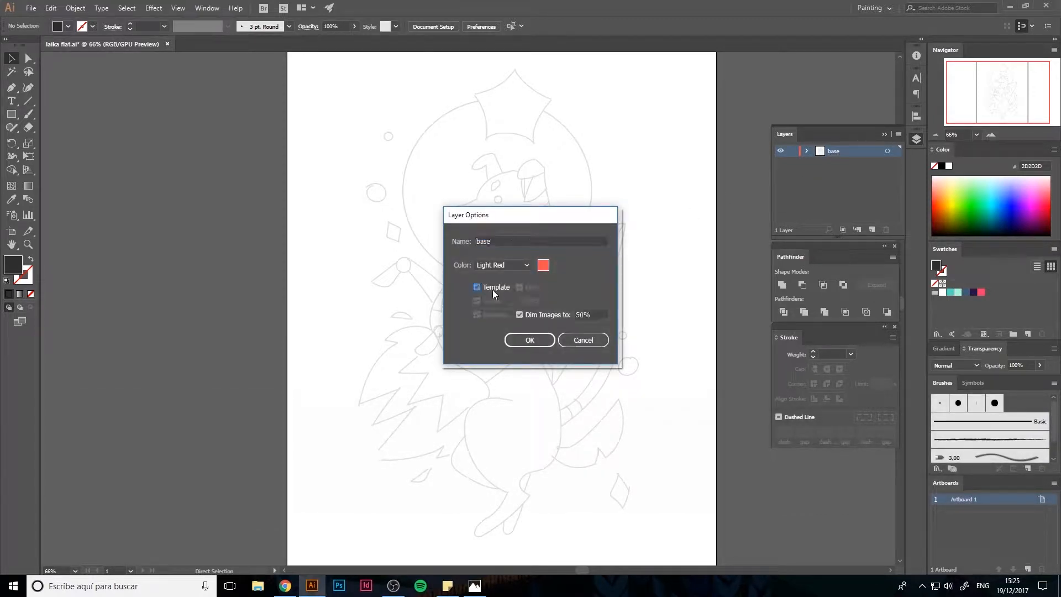
pyautogui.click(578, 315)
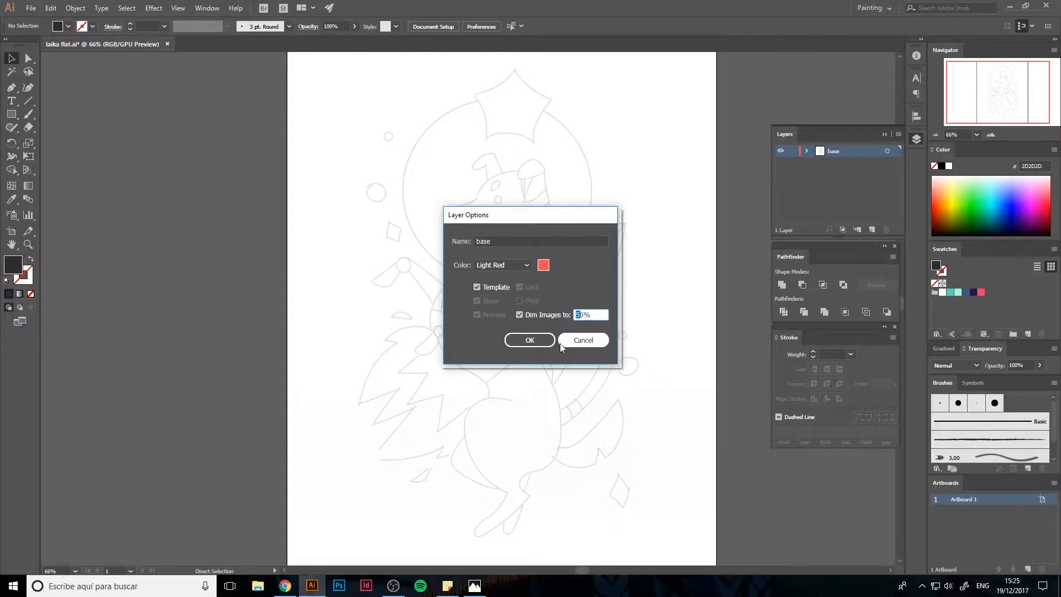
pyautogui.write('6')
pyautogui.click(539, 337)
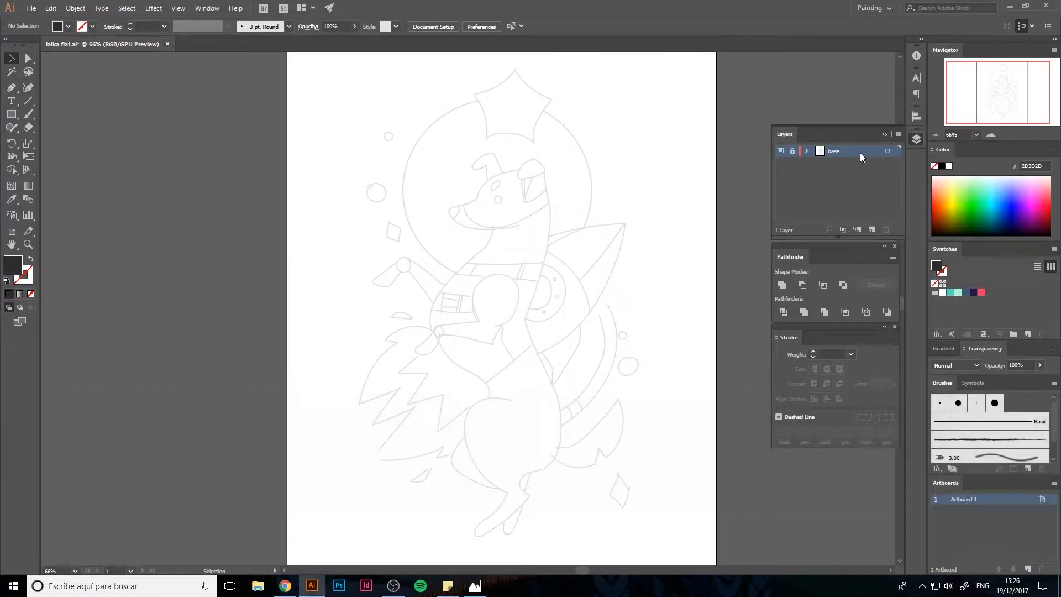
# Add a new layer above the base layer, paste the colour circles in place on it, and shift them slightly down
pyautogui.click(872, 229)
pyautogui.hotkey('ctrl', 'shift', 'v')
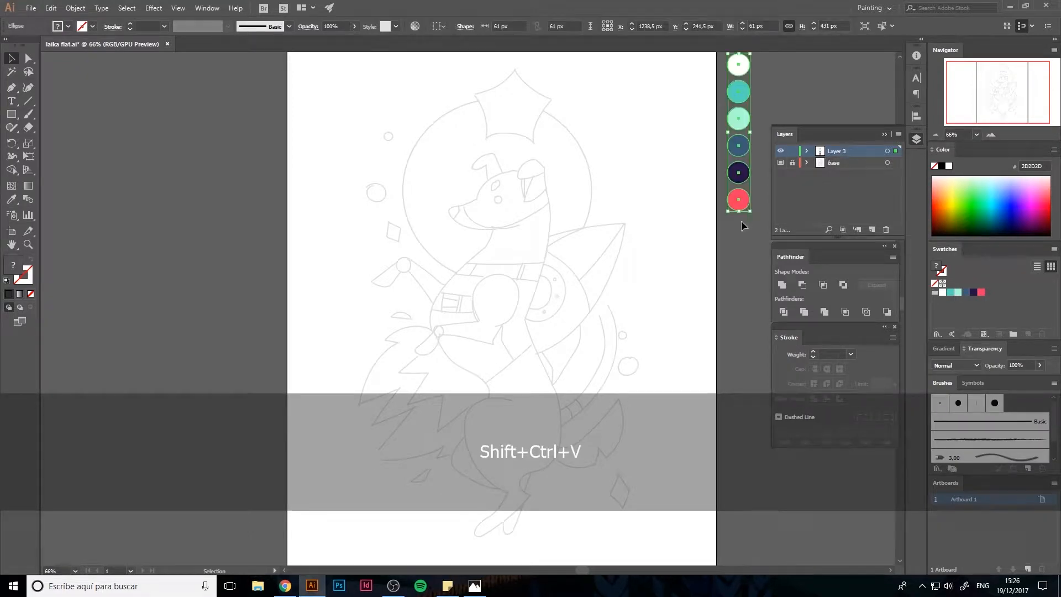
pyautogui.moveTo(737, 188); pyautogui.dragTo(735, 196)
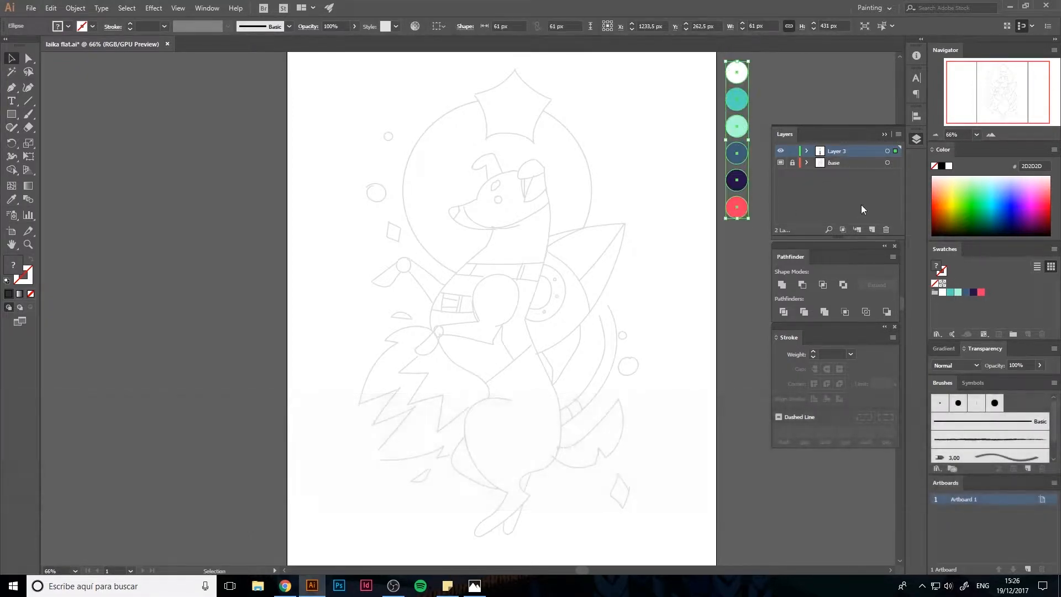
# Rename the layer holding the colour circles as "colors" and lock it
pyautogui.doubleClick(836, 151)
pyautogui.write('col')
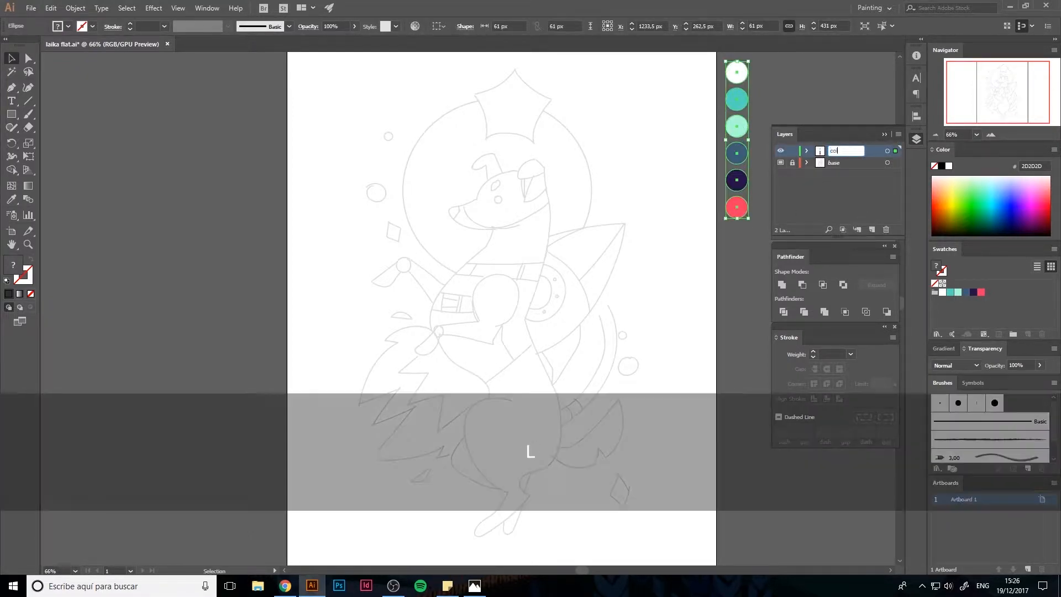
pyautogui.write('ors')
pyautogui.press('Return')
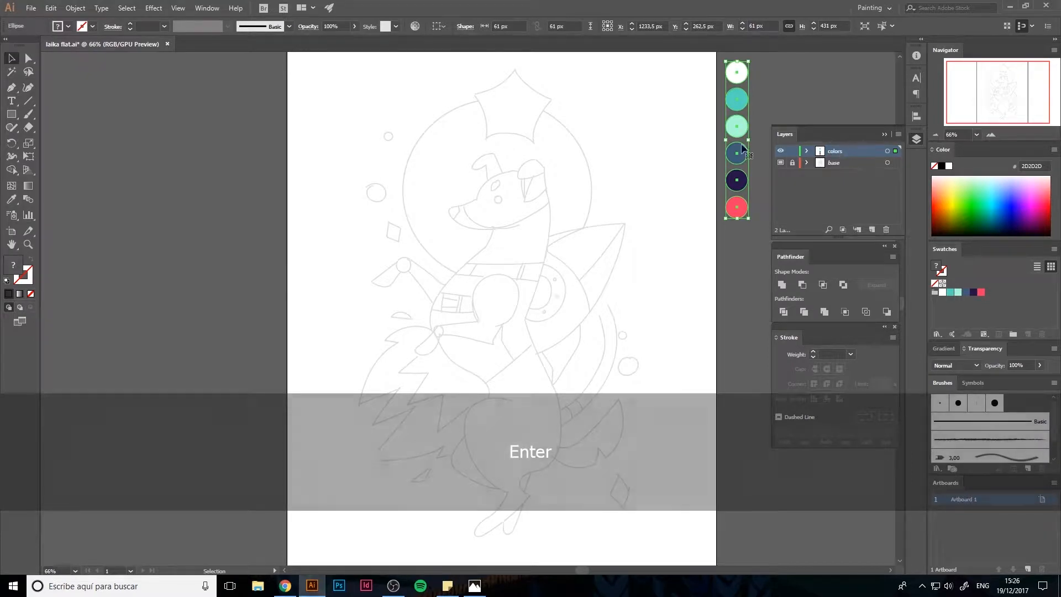
pyautogui.click(793, 151)
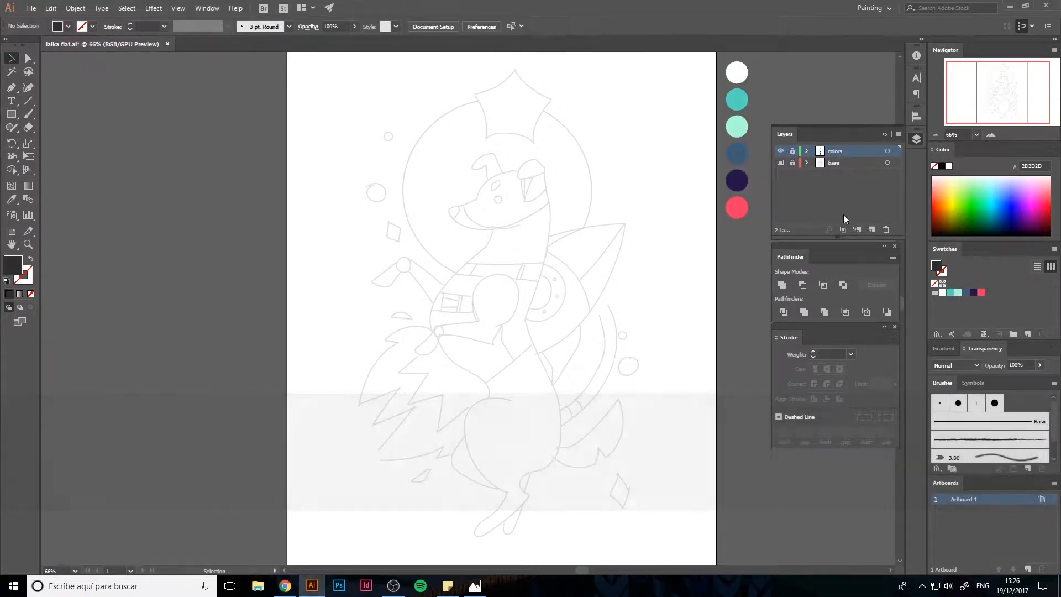
# Add another layer above colors and name it "color layer"
pyautogui.doubleClick(873, 230)
pyautogui.click(885, 229)
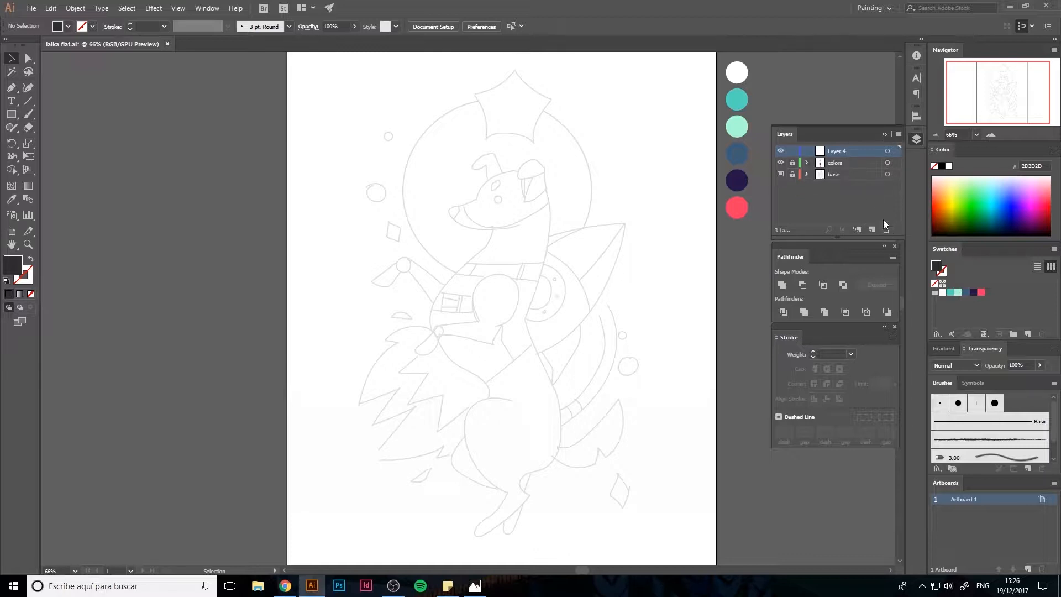
pyautogui.doubleClick(838, 150)
pyautogui.write('color')
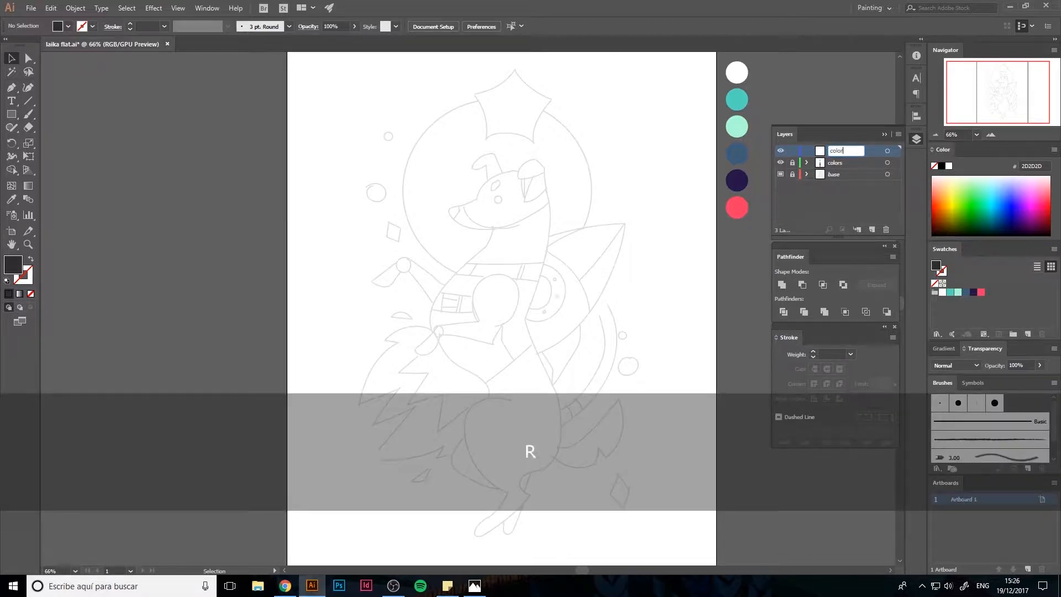
pyautogui.write(' layer')
pyautogui.click(848, 204)
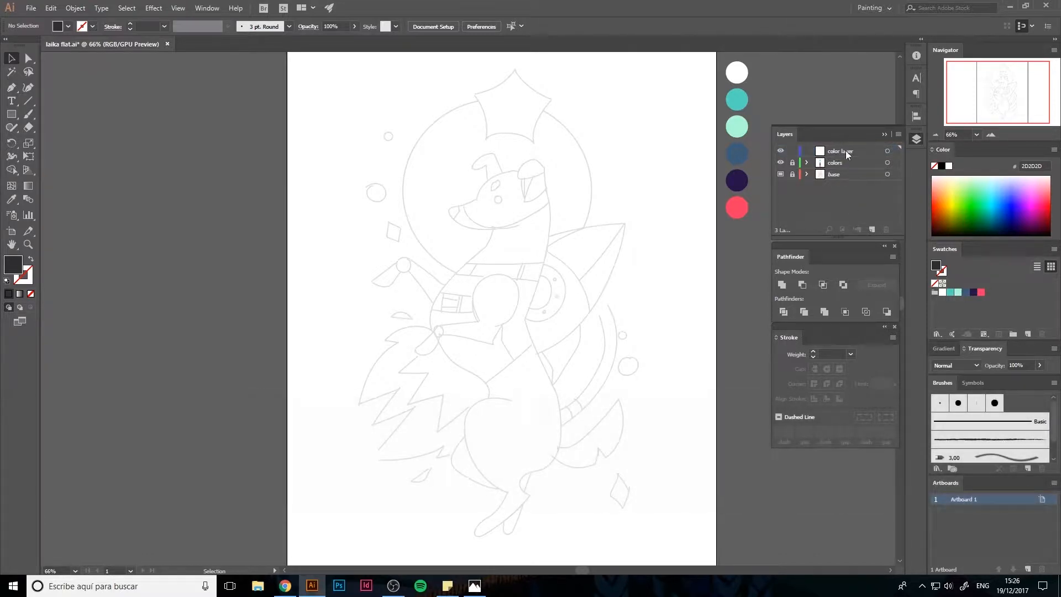
# Set the identifying colour of the color layer to Pink and move the layer beneath the base layer
pyautogui.doubleClick(848, 151)
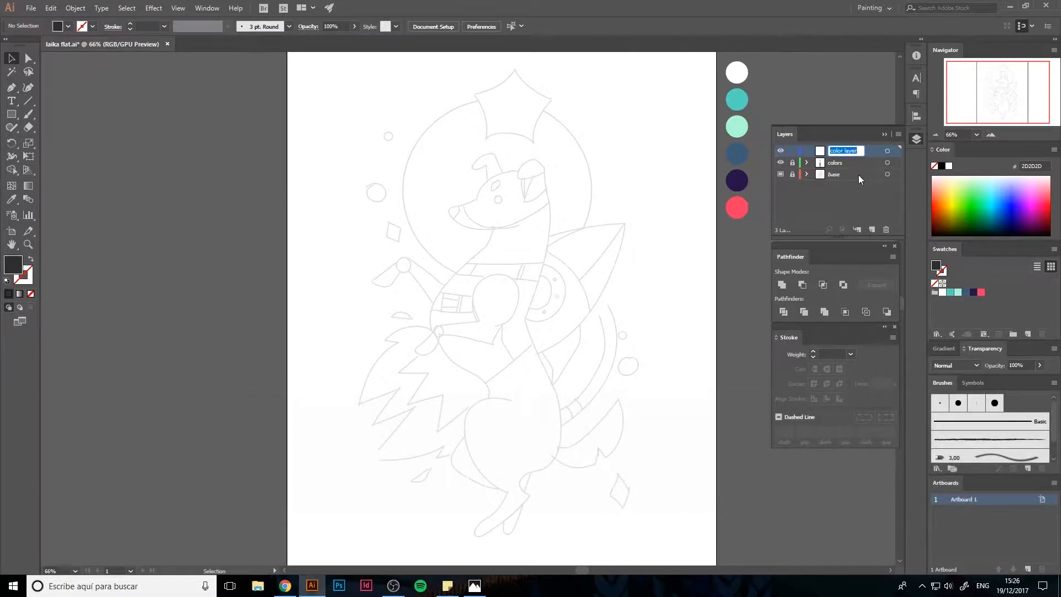
pyautogui.click(856, 163)
pyautogui.doubleClick(864, 150)
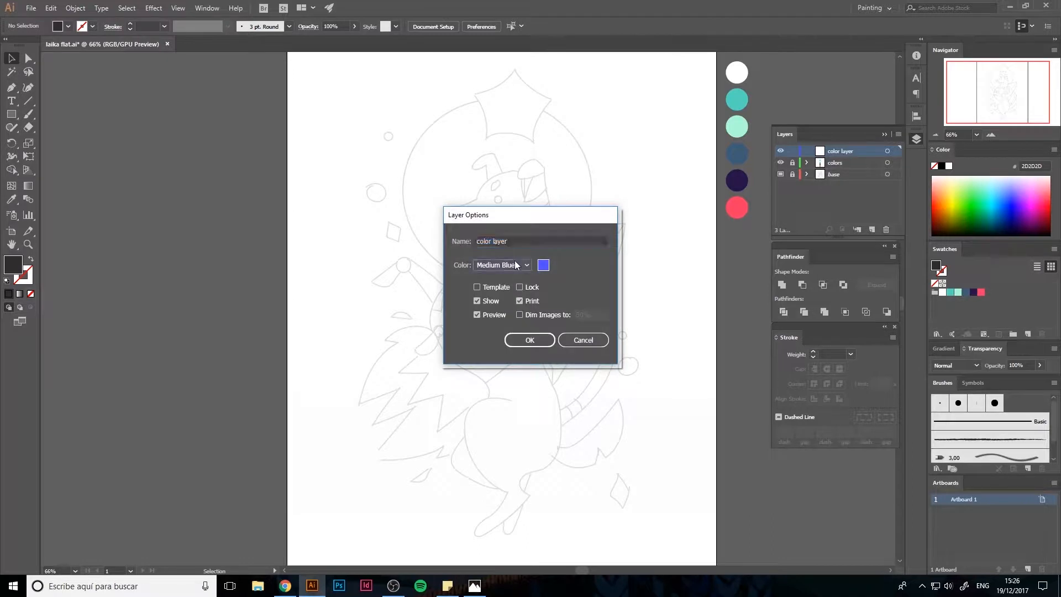
pyautogui.click(515, 263)
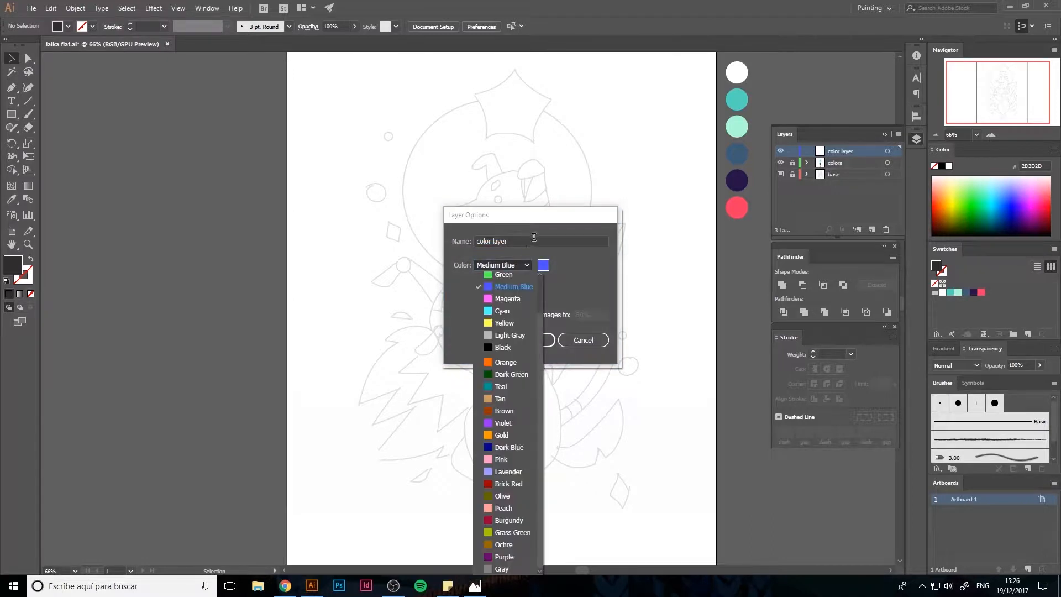
pyautogui.click(512, 460)
pyautogui.click(534, 340)
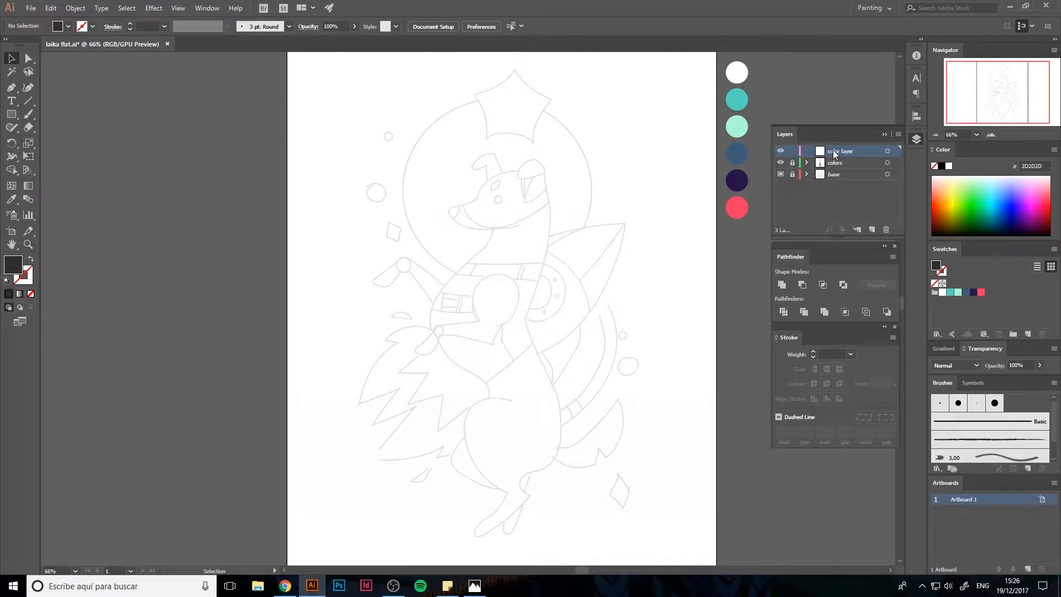
pyautogui.moveTo(834, 155); pyautogui.dragTo(839, 184)
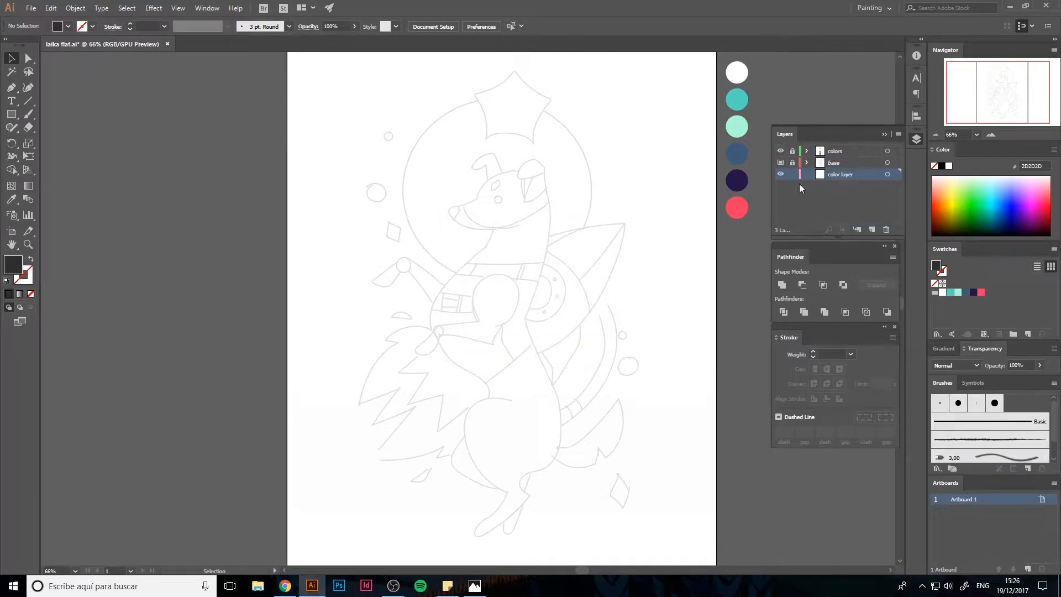
# Draw a rectangle about 1073 × 1323 px on the color layer, leaving a narrow margin inside the artboard edges
pyautogui.press('space')
pyautogui.moveTo(459, 273); pyautogui.dragTo(490, 280)
pyautogui.press('space')
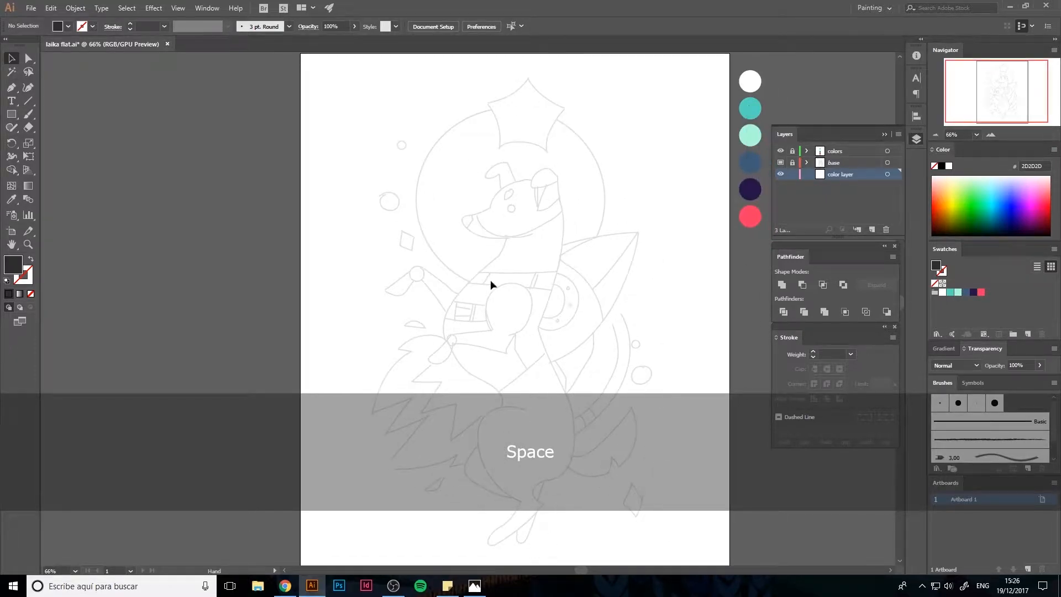
pyautogui.hotkey('ctrl', '/')
pyautogui.hotkey('ctrl', '/')
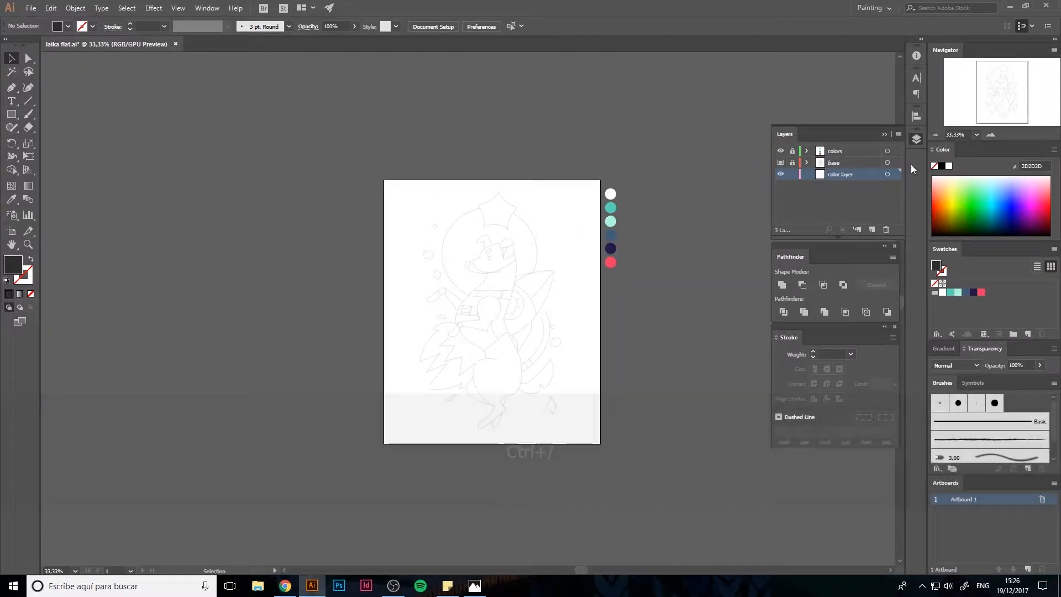
pyautogui.doubleClick(11, 247)
pyautogui.press('m')
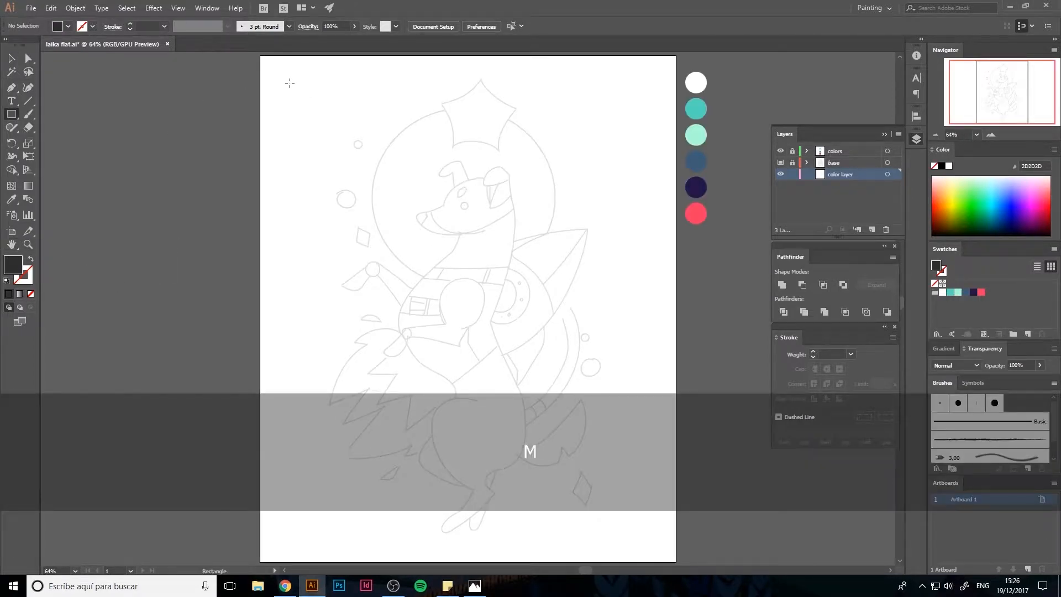
pyautogui.moveTo(279, 75); pyautogui.dragTo(658, 543)
# Fill the rectangle with the dark purple 261447 sampled from the palette circle using the Eyedropper
pyautogui.press('i')
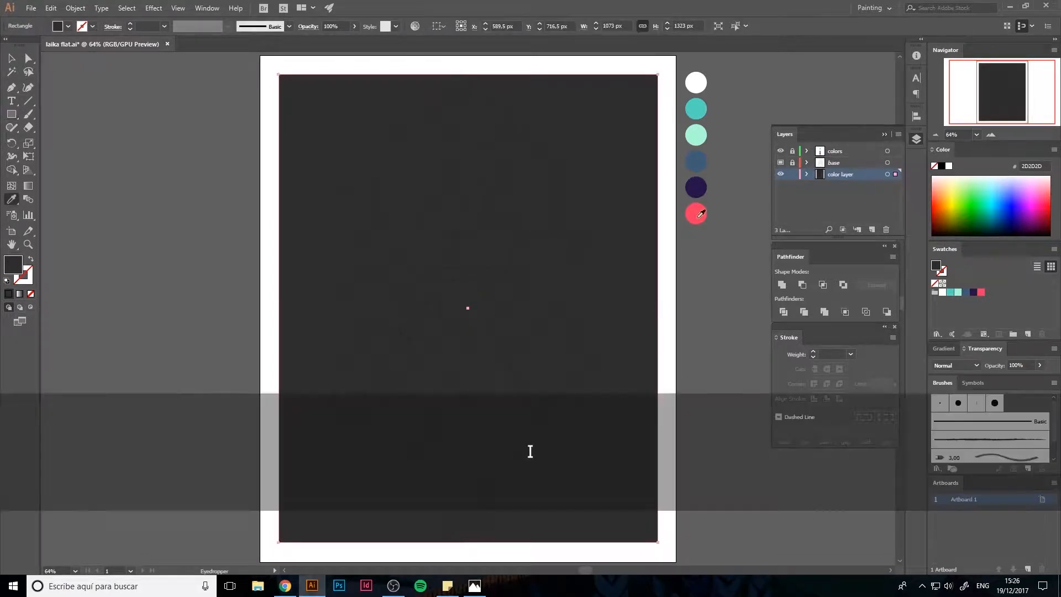
pyautogui.click(696, 186)
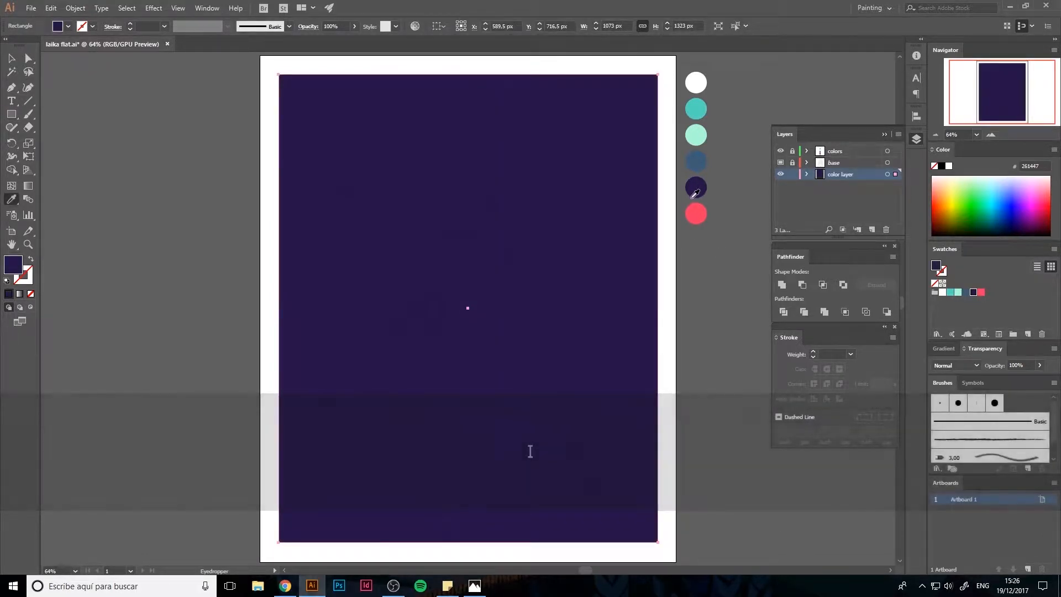
pyautogui.press('v')
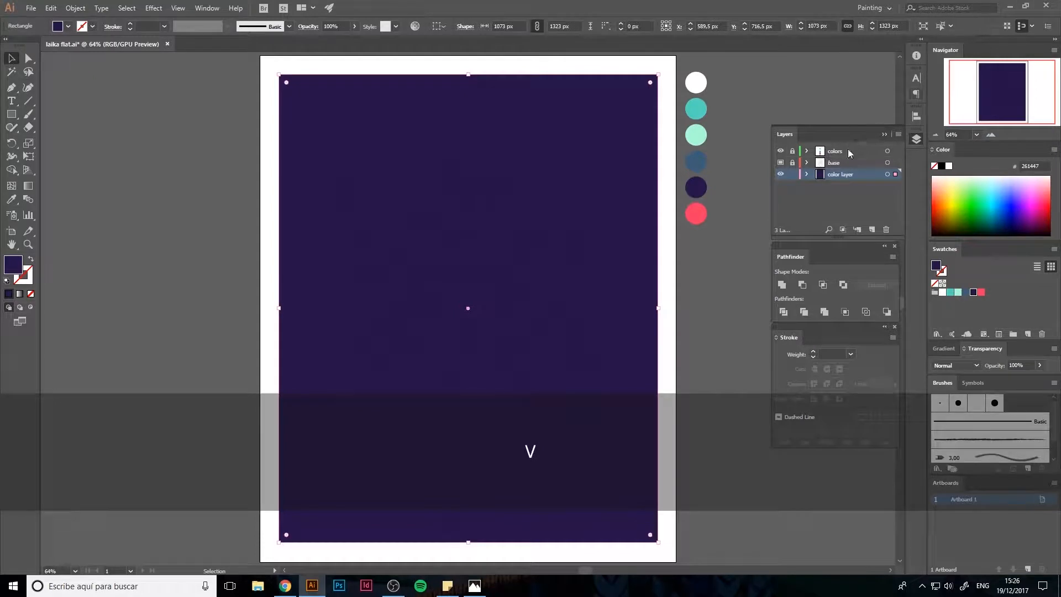
pyautogui.click(729, 299)
# Extend the purple rectangle slightly at its upper and lower edges to about 1342 px tall, centring it vertically in the artboard
pyautogui.click(567, 207)
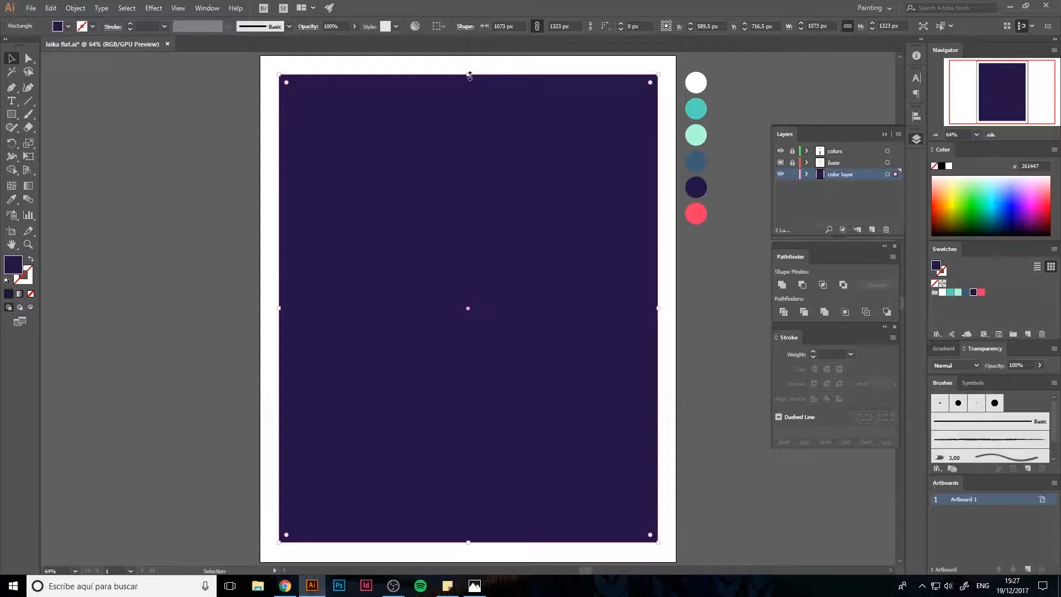
pyautogui.moveTo(469, 76); pyautogui.dragTo(469, 72)
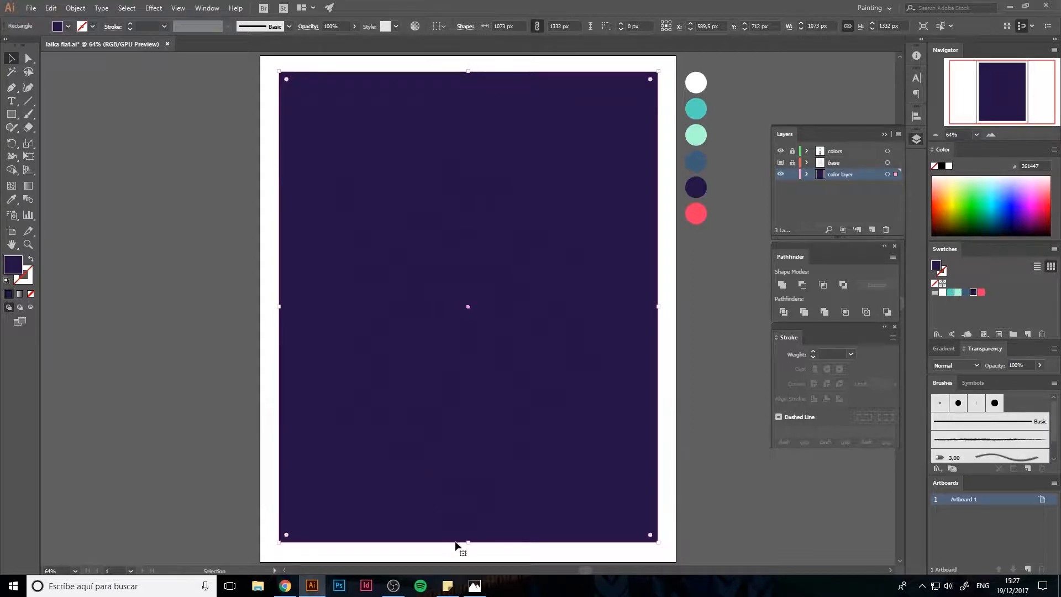
pyautogui.moveTo(468, 542); pyautogui.dragTo(470, 547)
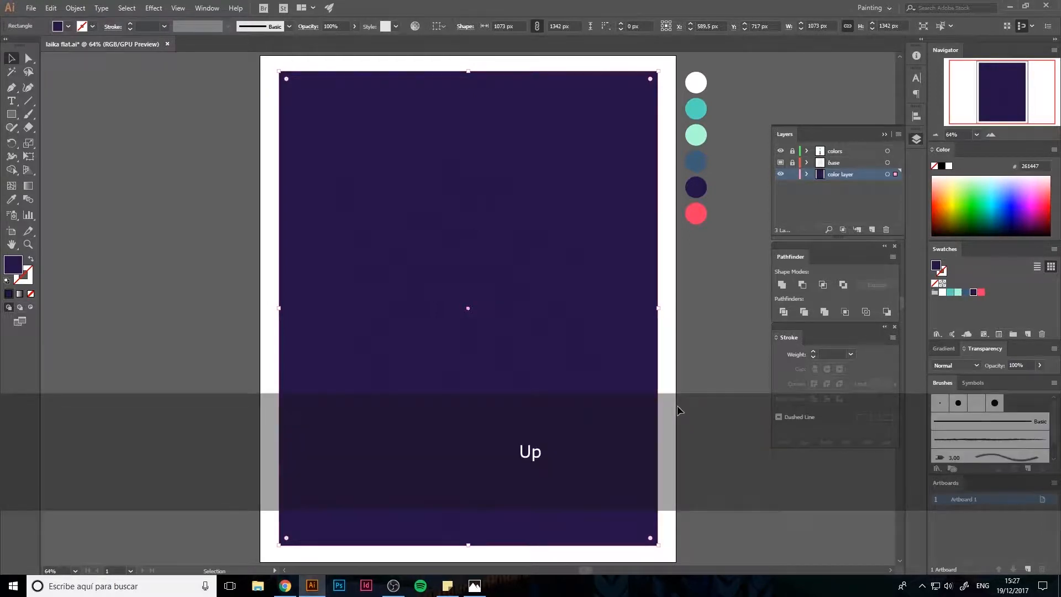
pyautogui.click(739, 356)
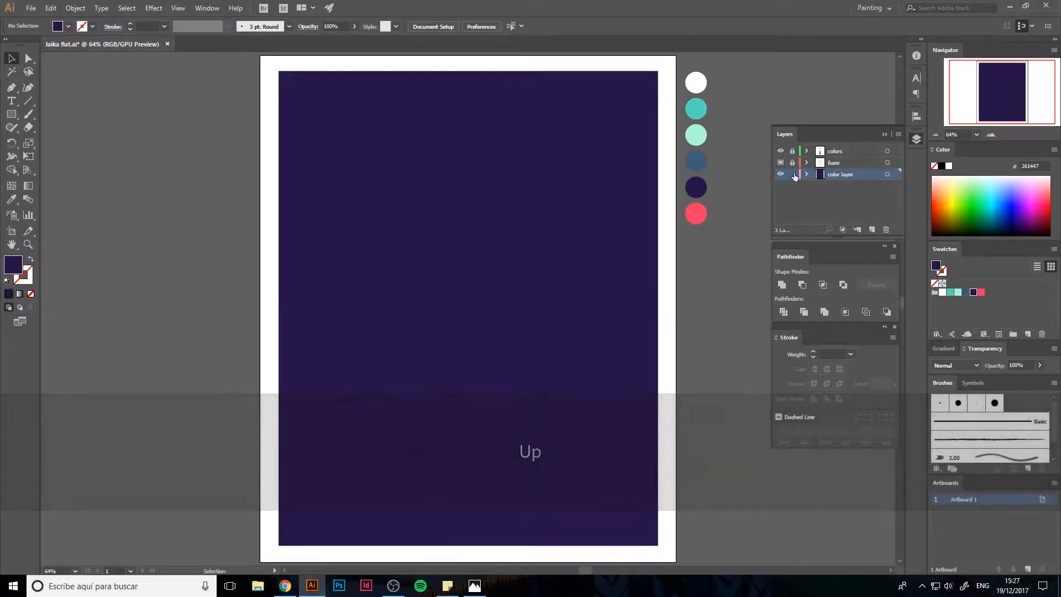
# Unlock the base layer, lock the color layer, and raise the line sketch's opacity to 100%
pyautogui.click(535, 252)
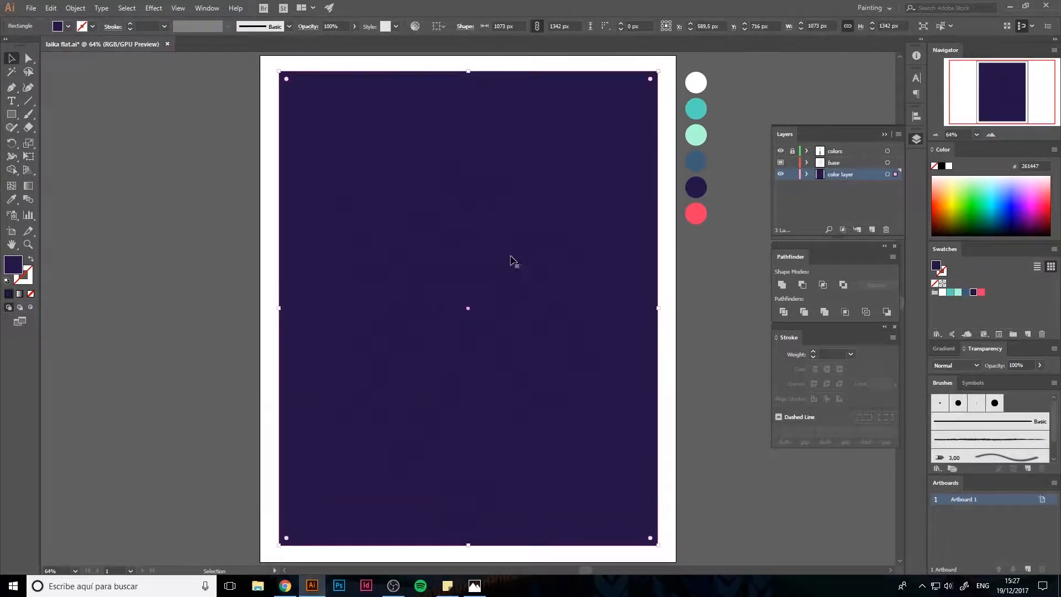
pyautogui.click(793, 176)
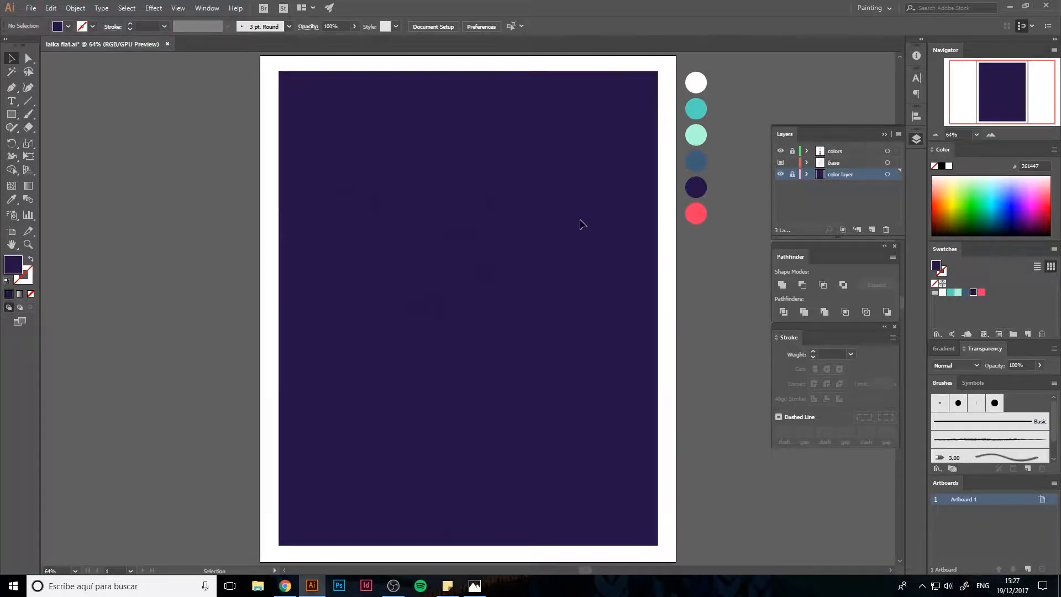
pyautogui.click(562, 272)
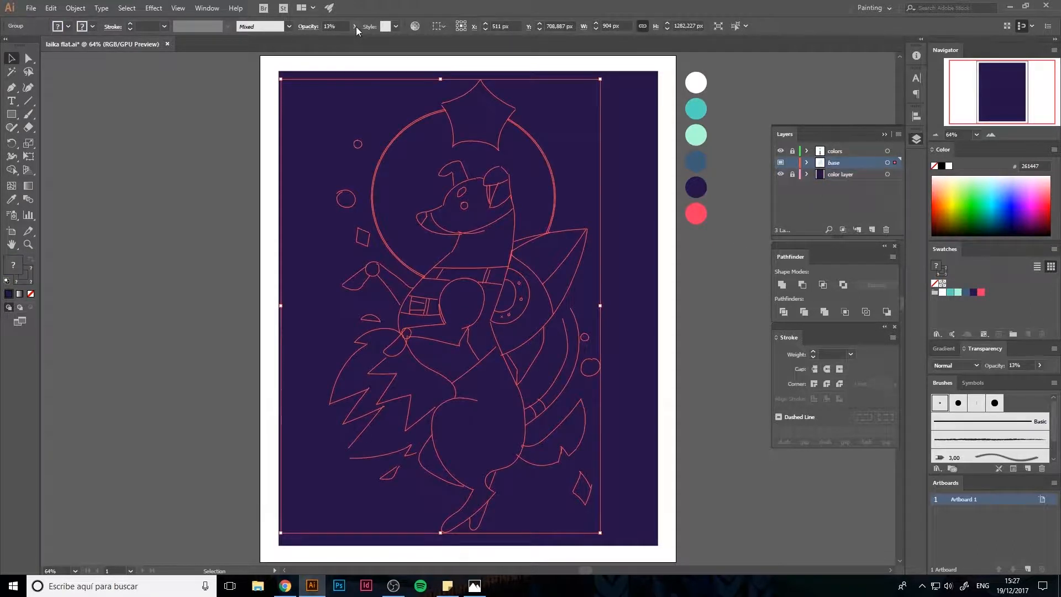
pyautogui.click(355, 26)
pyautogui.click(350, 41)
pyautogui.click(212, 181)
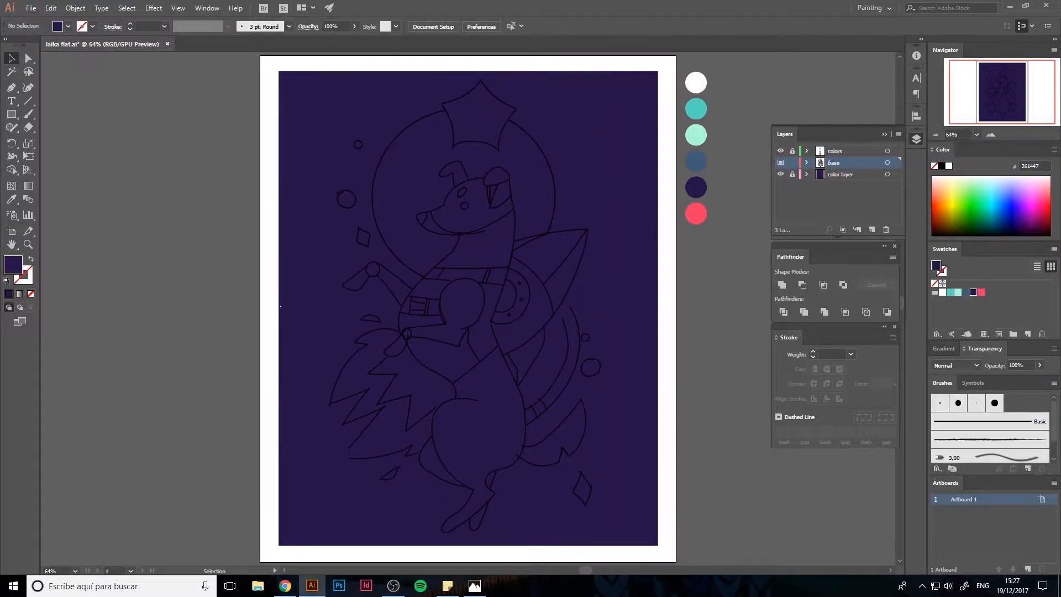
# Unlock the color layer and lower the purple rectangle's opacity to 73%
pyautogui.click(792, 175)
pyautogui.click(622, 188)
pyautogui.click(354, 26)
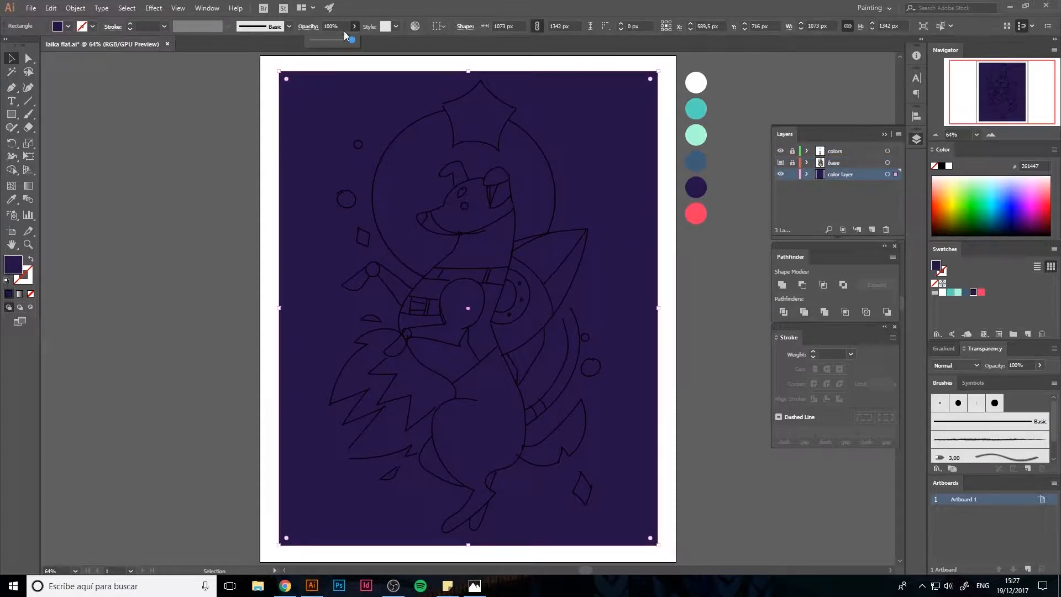
pyautogui.click(342, 40)
pyautogui.moveTo(341, 40); pyautogui.dragTo(343, 40)
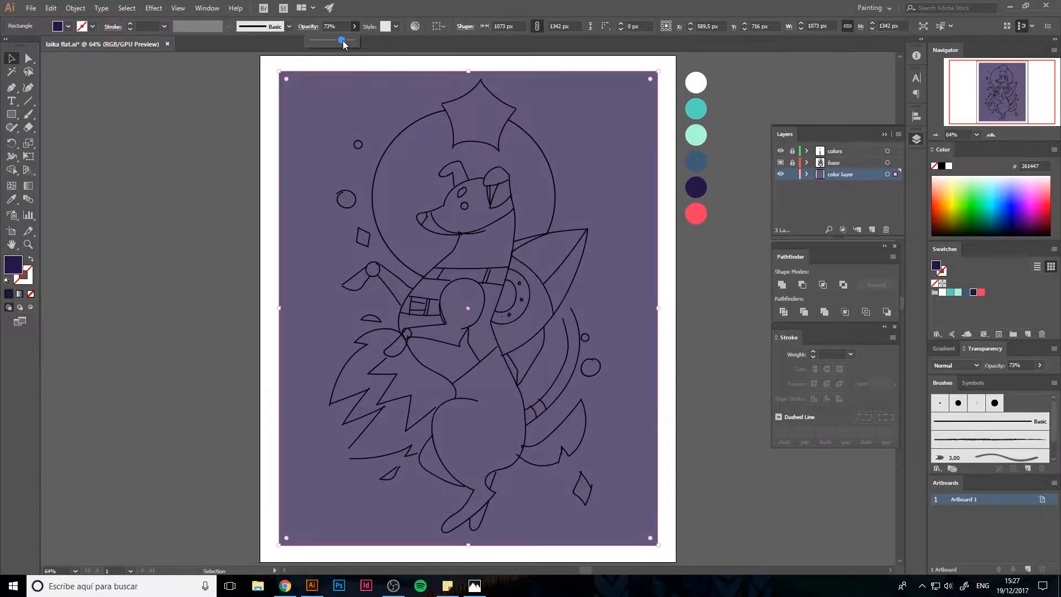
# Lock the color and base layers, and duplicate the color layer
pyautogui.click(793, 175)
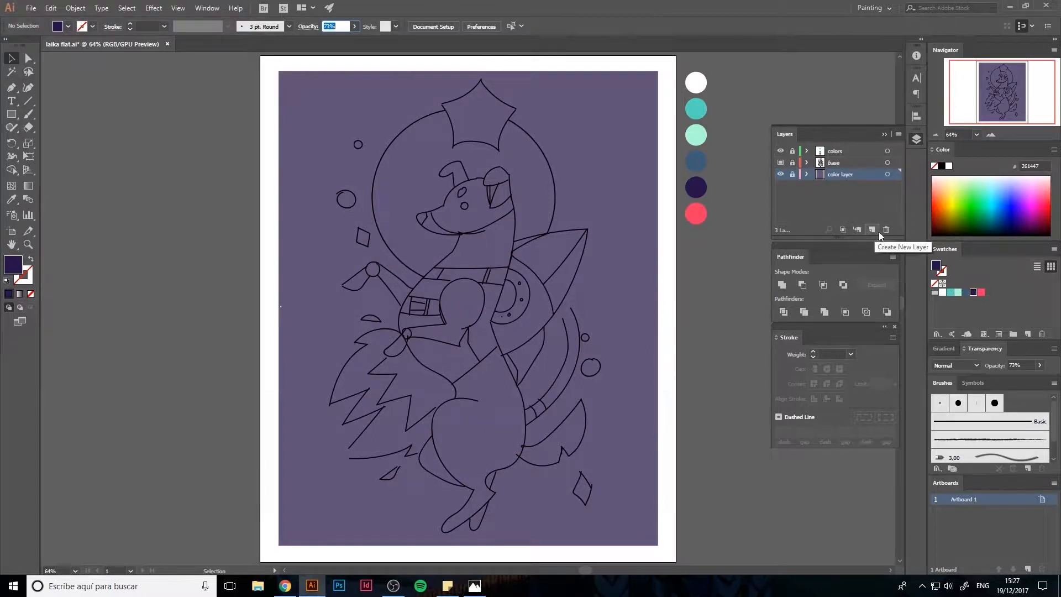
pyautogui.moveTo(854, 174); pyautogui.dragTo(872, 229)
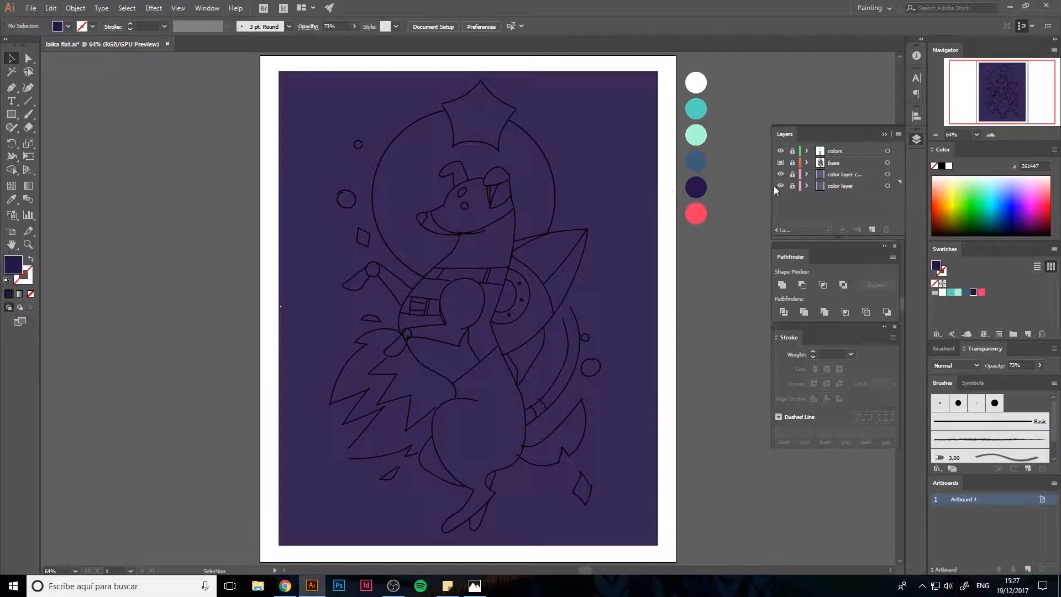
# Unlock the duplicated color layer and delete the purple rectangle from it
pyautogui.click(793, 176)
pyautogui.click(646, 212)
pyautogui.press('Delete')
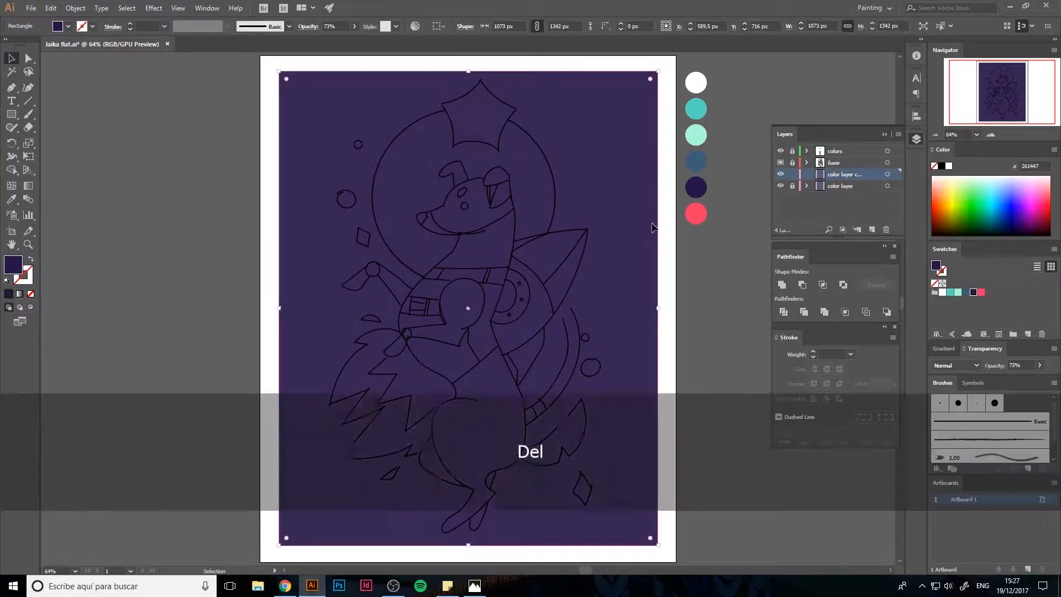
# Draw a circle about 490 px wide over the dog's head and give it the light mint palette colour
pyautogui.press('space')
pyautogui.moveTo(575, 225); pyautogui.dragTo(607, 206)
pyautogui.moveTo(628, 156); pyautogui.dragTo(633, 170)
pyautogui.press('l')
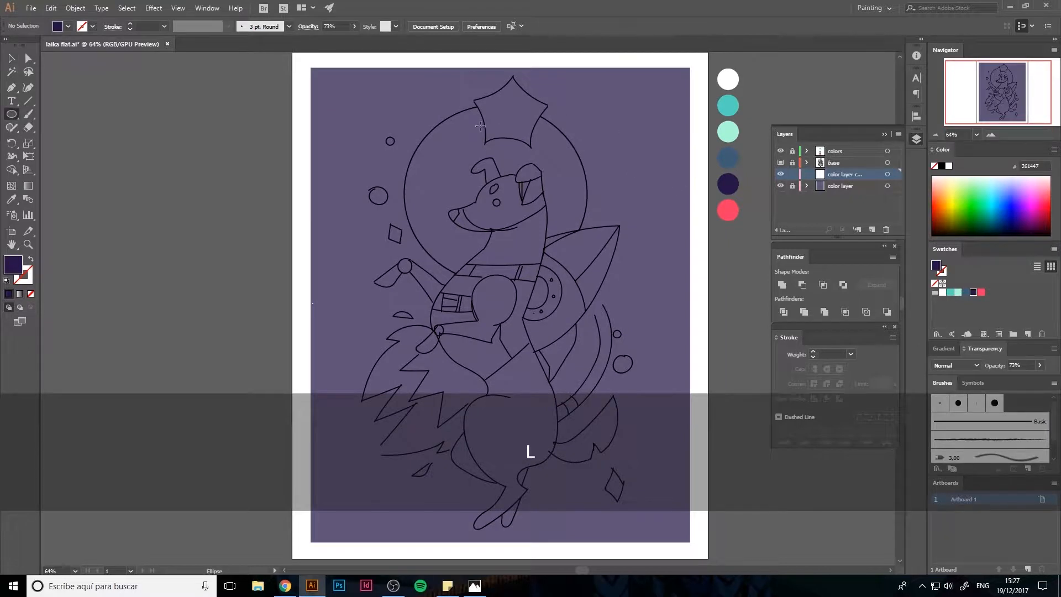
pyautogui.moveTo(439, 120); pyautogui.dragTo(506, 196)
pyautogui.moveTo(569, 254); pyautogui.dragTo(611, 293)
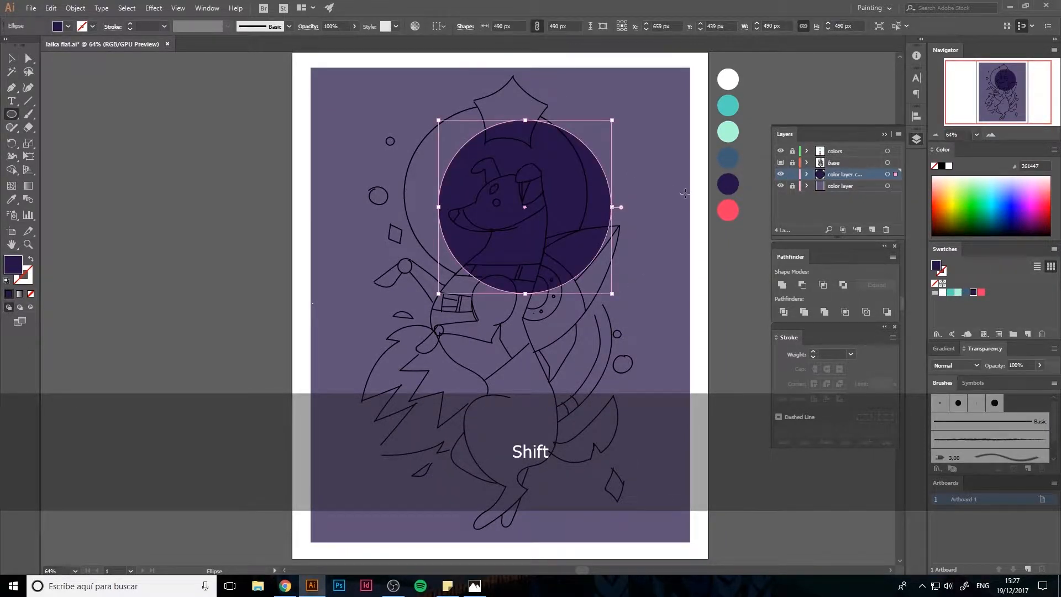
pyautogui.press('i')
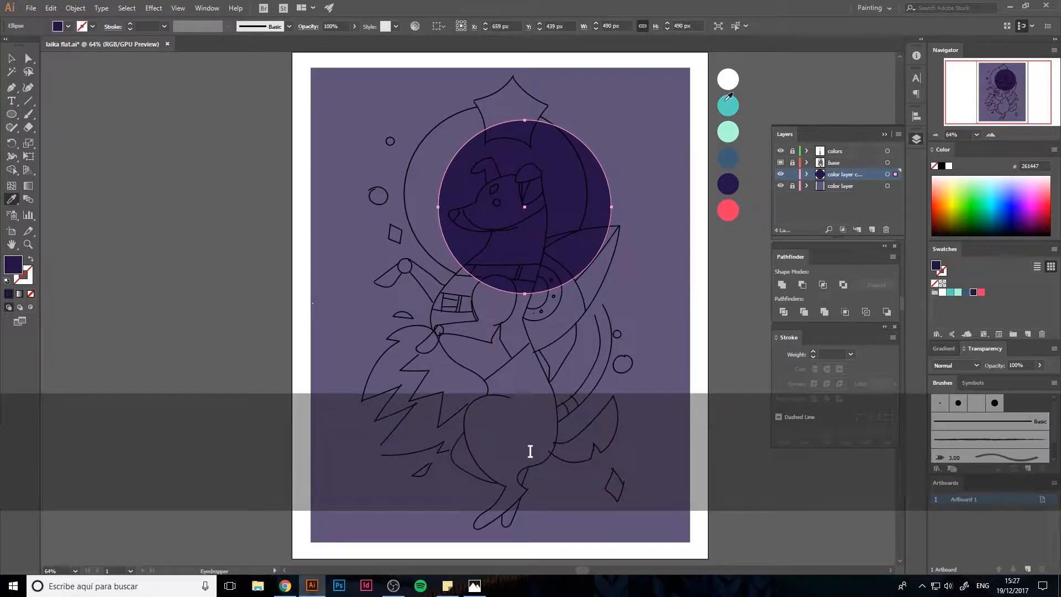
pyautogui.click(729, 130)
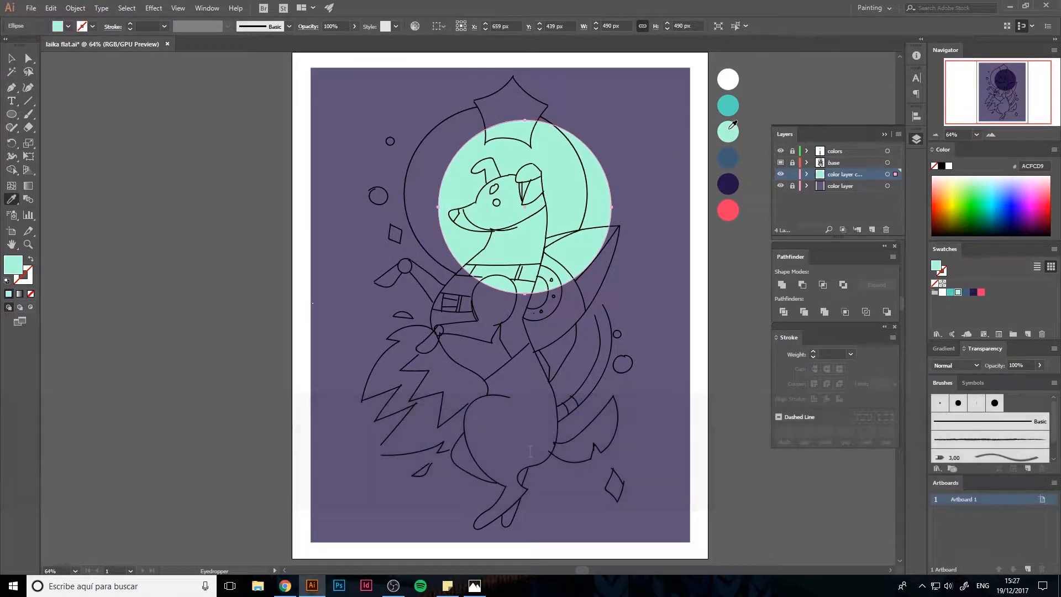
# Move and slightly enlarge the mint circle so it matches the large circle outline around the dog's head
pyautogui.press('v')
pyautogui.moveTo(569, 223); pyautogui.dragTo(539, 196)
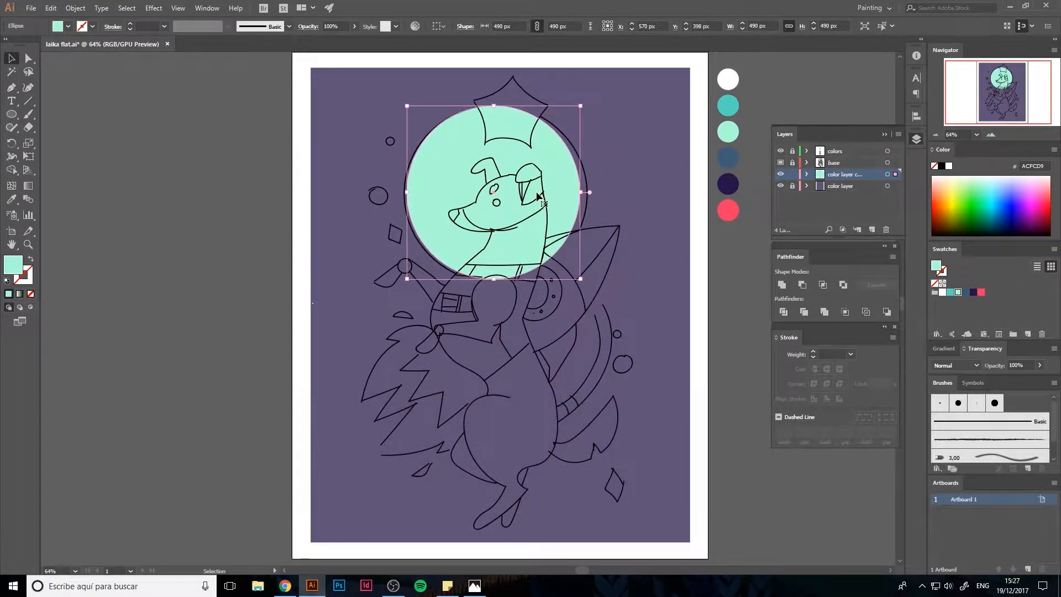
pyautogui.moveTo(580, 278); pyautogui.dragTo(593, 289)
pyautogui.moveTo(557, 176); pyautogui.dragTo(554, 173)
pyautogui.hotkey('ctrl', 'shift', 'a')
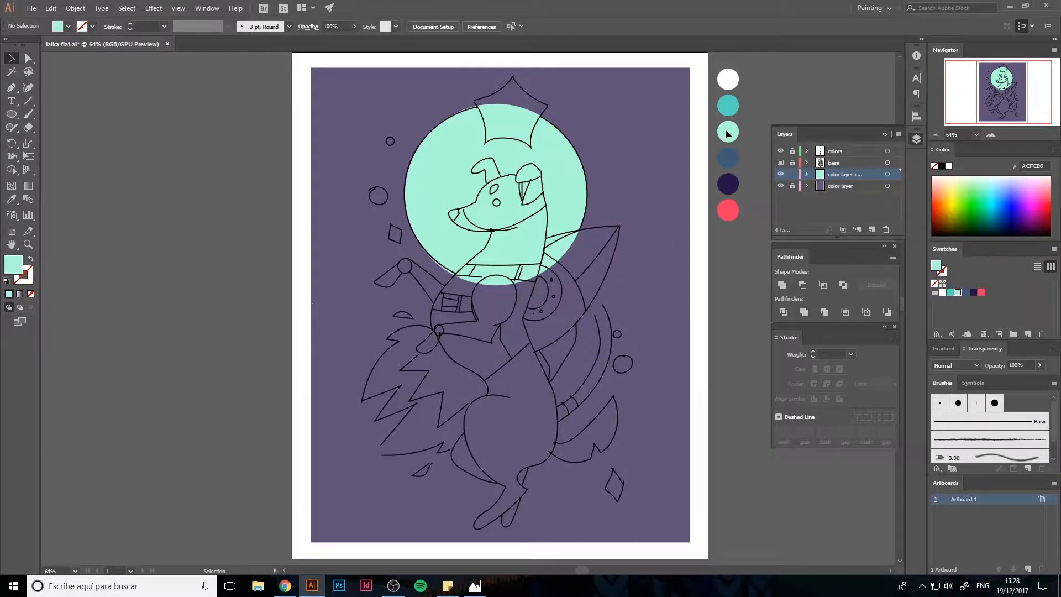
# Draw a mint circle about 104 px wide over the inner round part behind the dog's shoulder
pyautogui.press('i')
pyautogui.press('p')
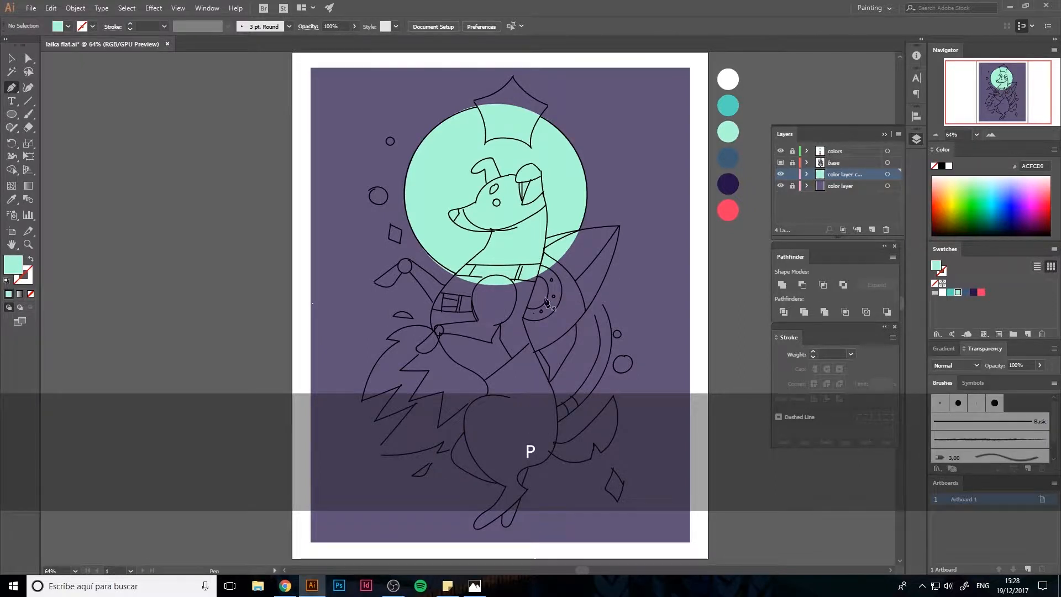
pyautogui.press('l')
pyautogui.moveTo(517, 272); pyautogui.dragTo(539, 299)
pyautogui.press('v')
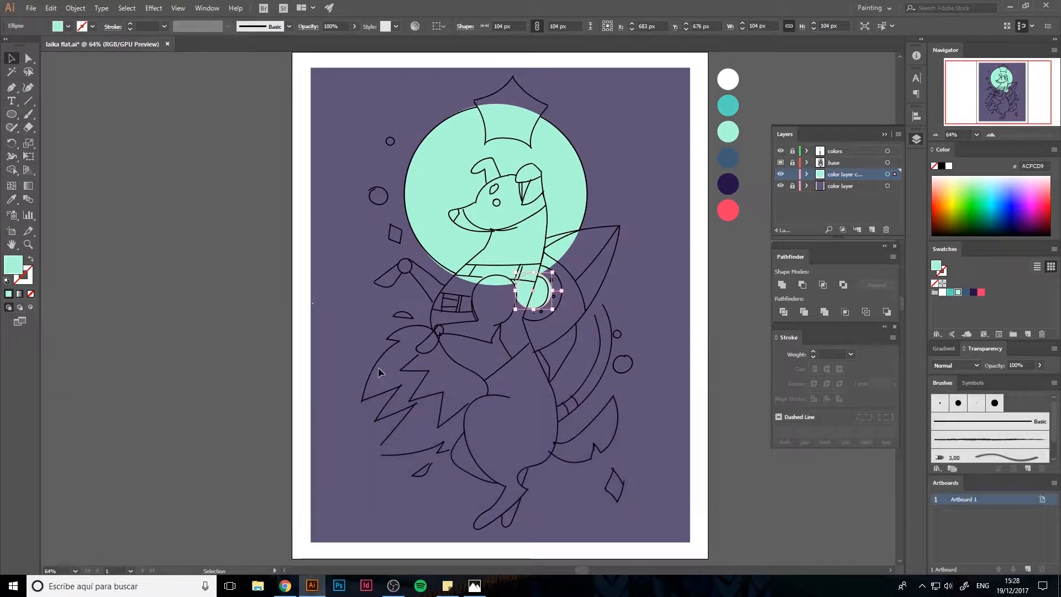
# Draw a closed mint zigzag shape with the Pen tool over the inner flames, extending under the dog's body
pyautogui.press('p')
pyautogui.click(447, 342)
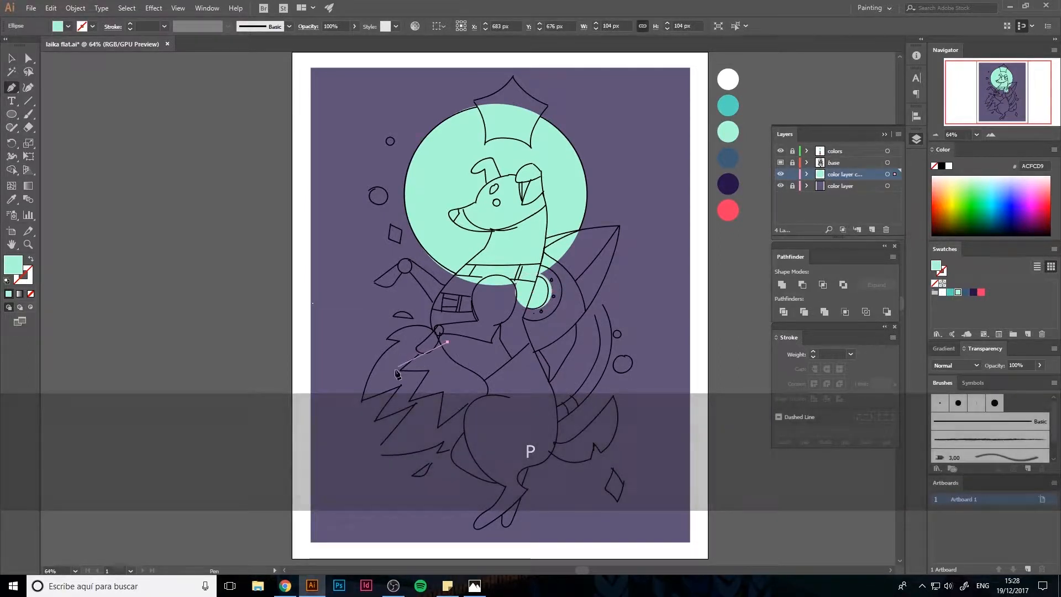
pyautogui.click(407, 344)
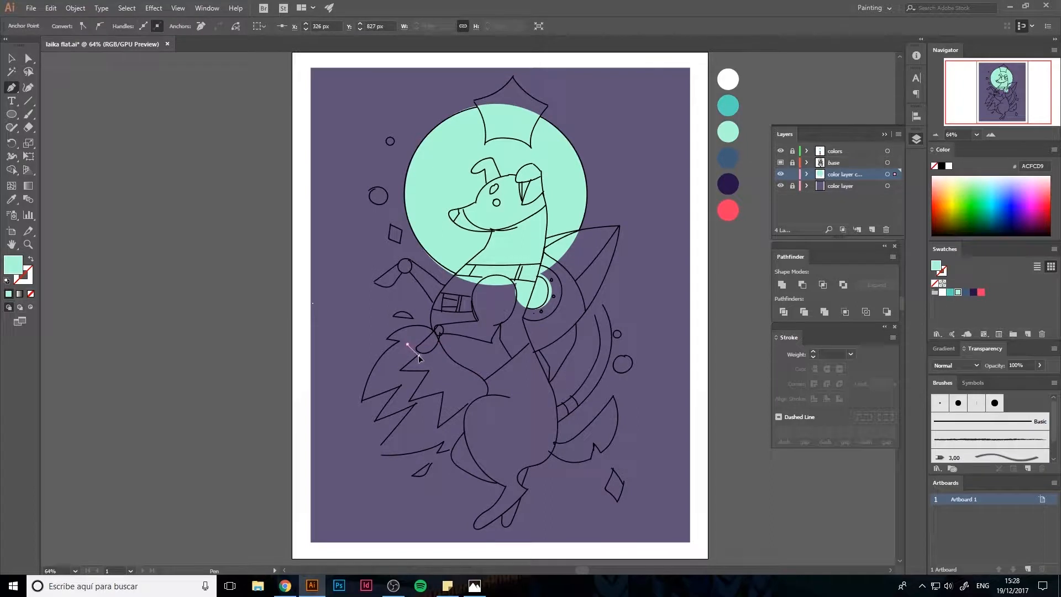
pyautogui.click(419, 357)
pyautogui.click(427, 369)
pyautogui.click(405, 398)
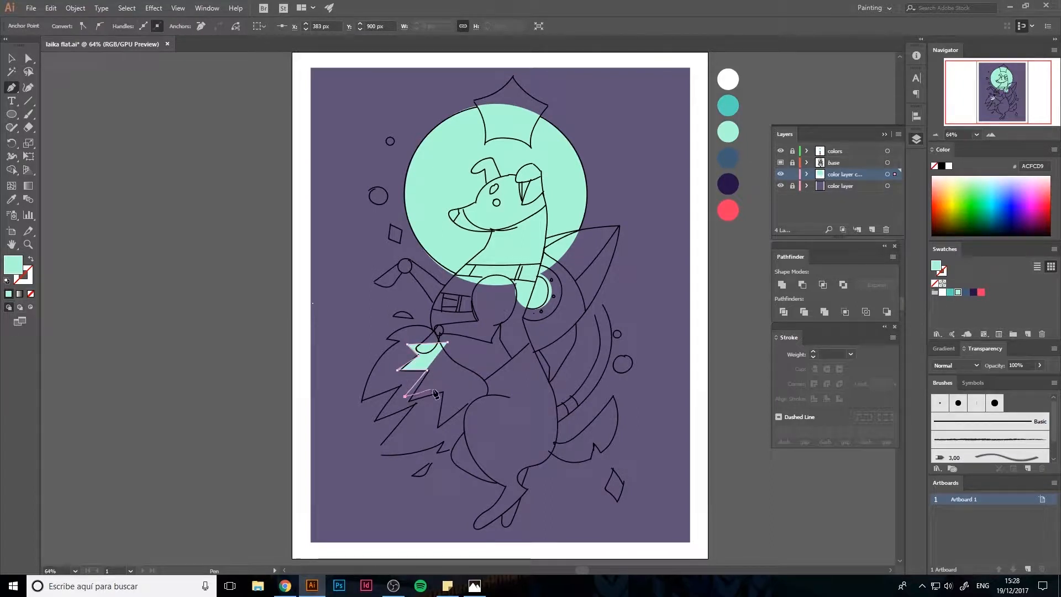
pyautogui.click(441, 389)
pyautogui.click(424, 434)
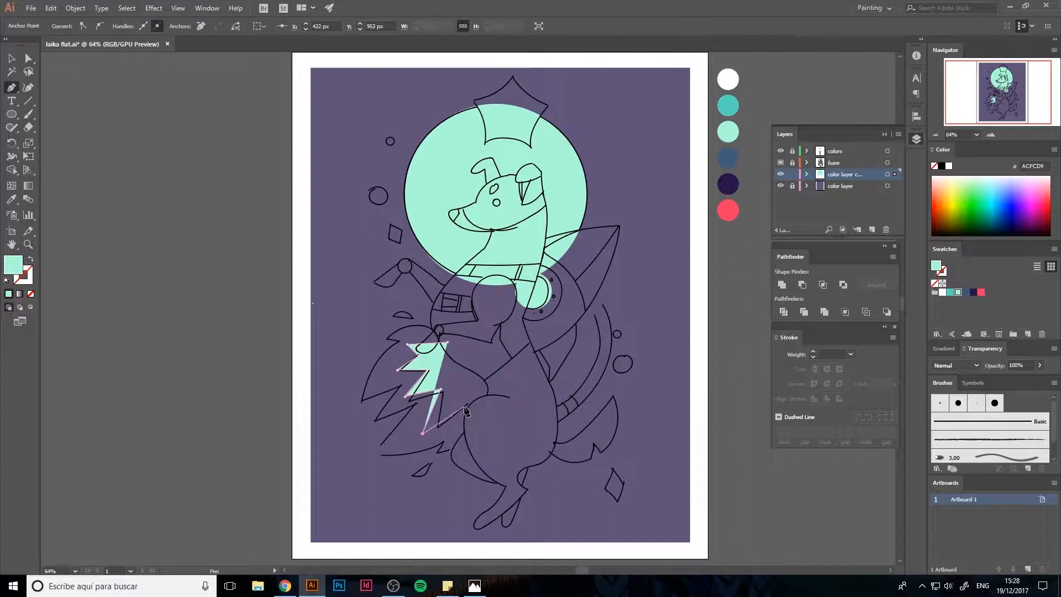
pyautogui.click(465, 408)
pyautogui.click(459, 430)
pyautogui.click(506, 400)
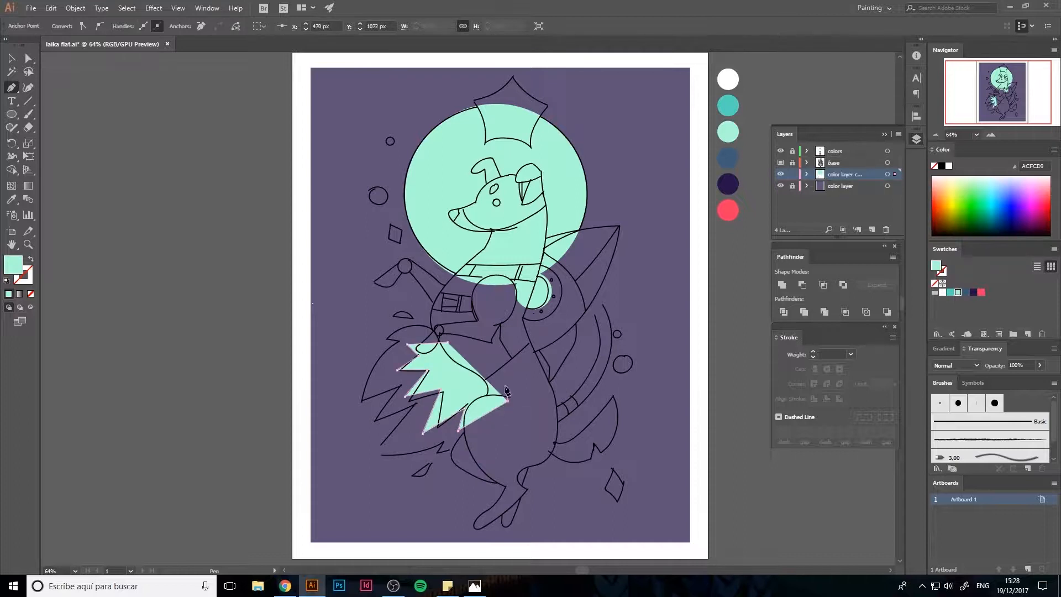
pyautogui.click(450, 344)
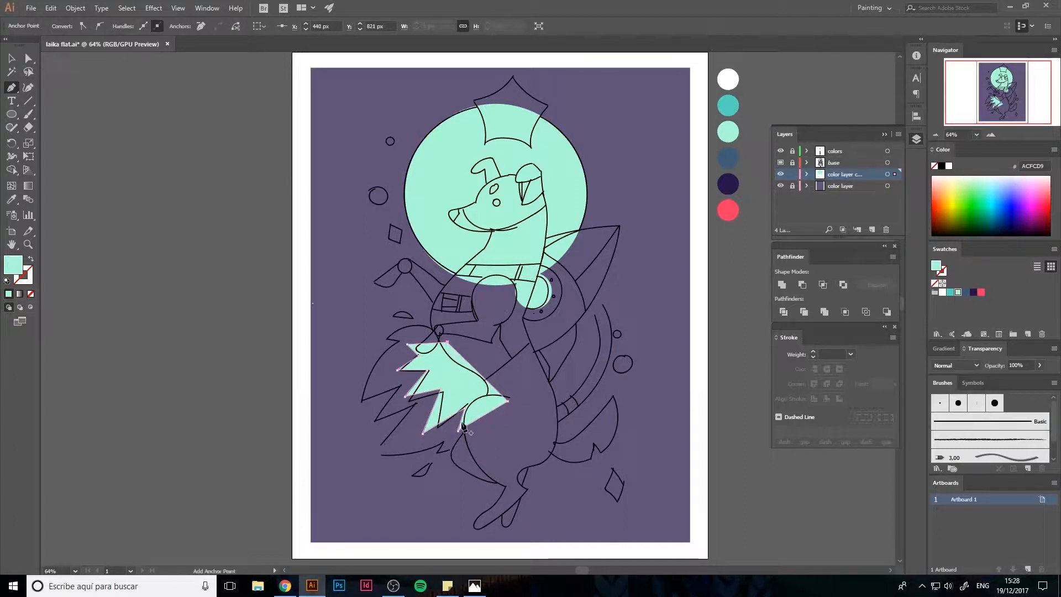
pyautogui.press('v')
pyautogui.click(582, 344)
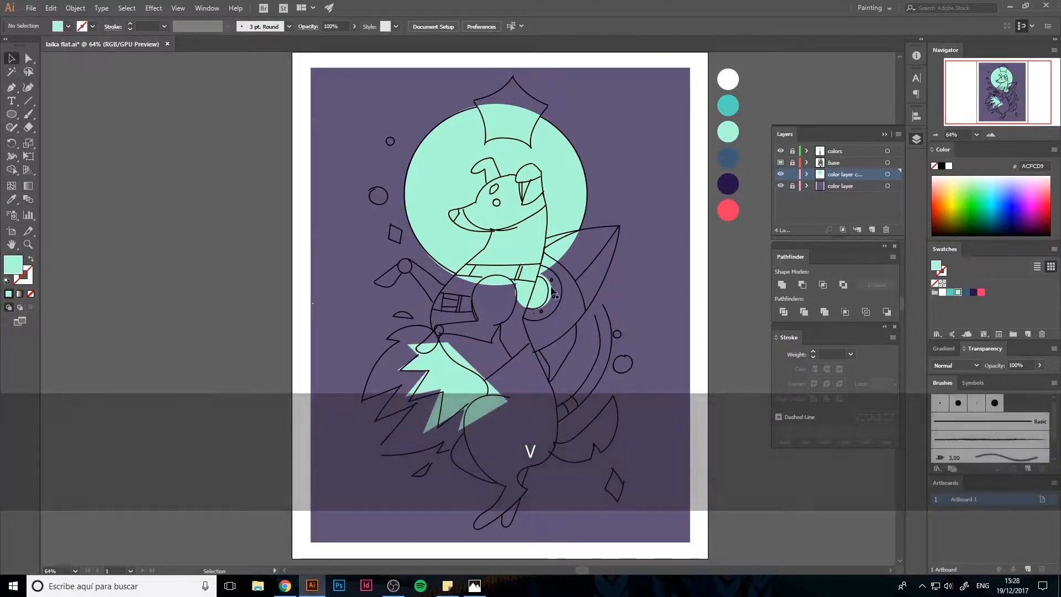
# Draw mint circles over the two bubbles beside the helmet, about 64 px for the larger and 18 px for the smaller
pyautogui.press('l')
pyautogui.press('shift')
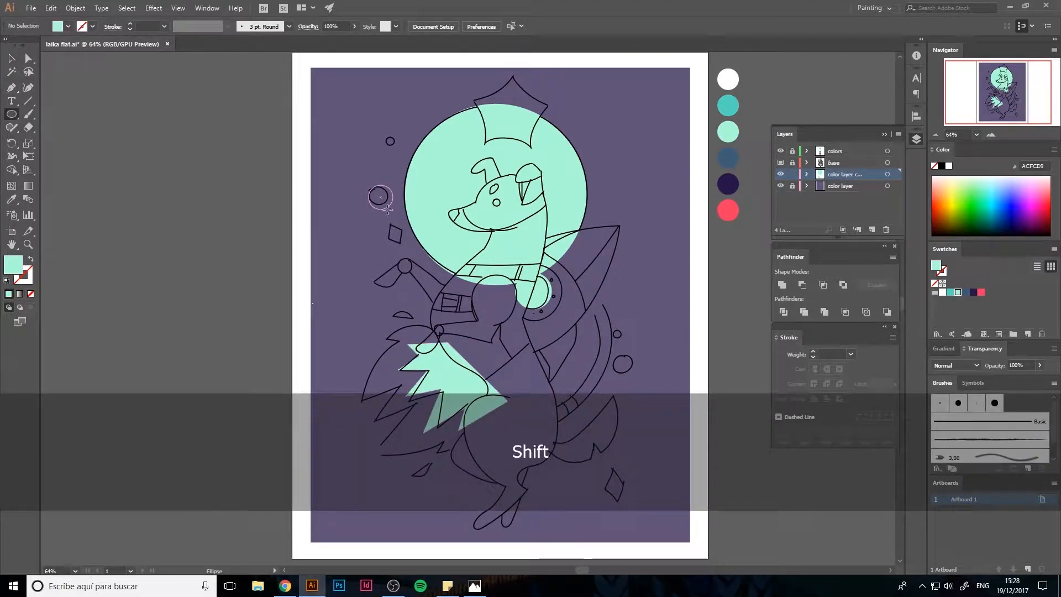
pyautogui.moveTo(388, 209); pyautogui.dragTo(383, 144)
pyautogui.press('v')
pyautogui.click(379, 157)
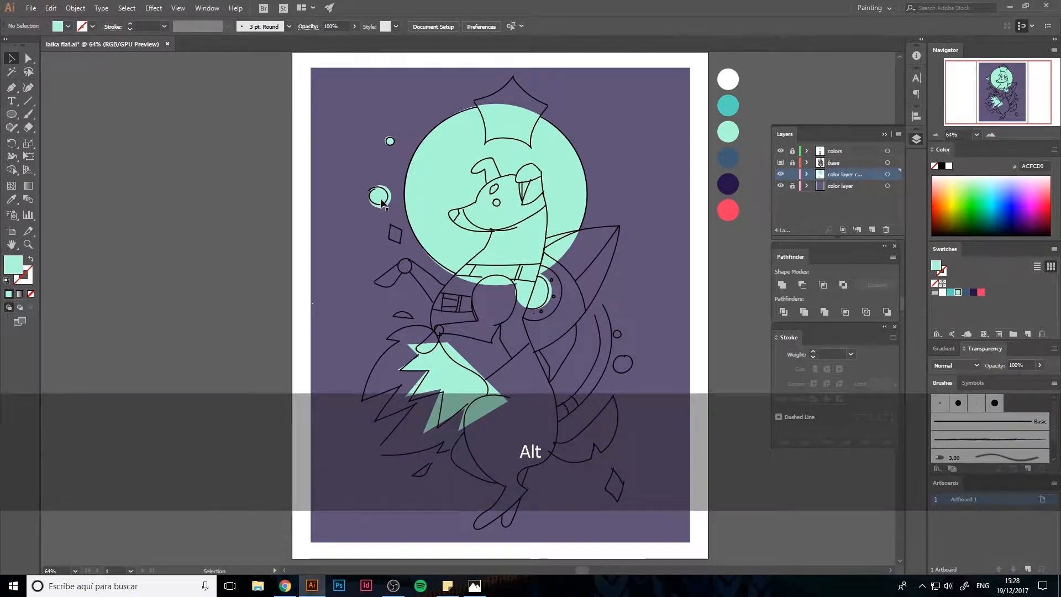
# Duplicate the larger mint circle onto the big bubble beside the tail and shrink it to fit the outline
pyautogui.moveTo(381, 200); pyautogui.dragTo(621, 365)
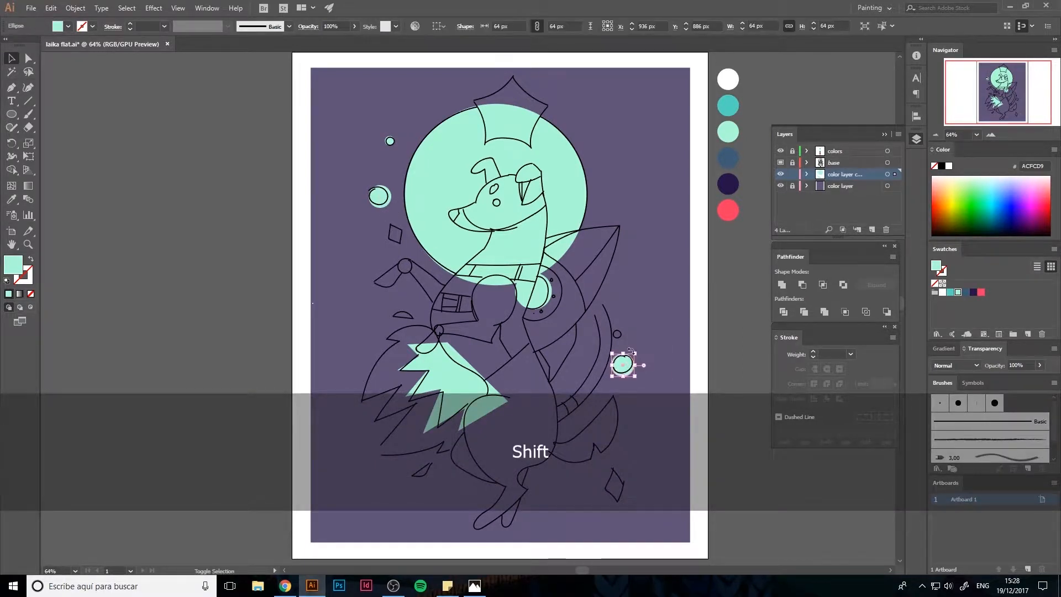
pyautogui.click(621, 372)
pyautogui.click(621, 372)
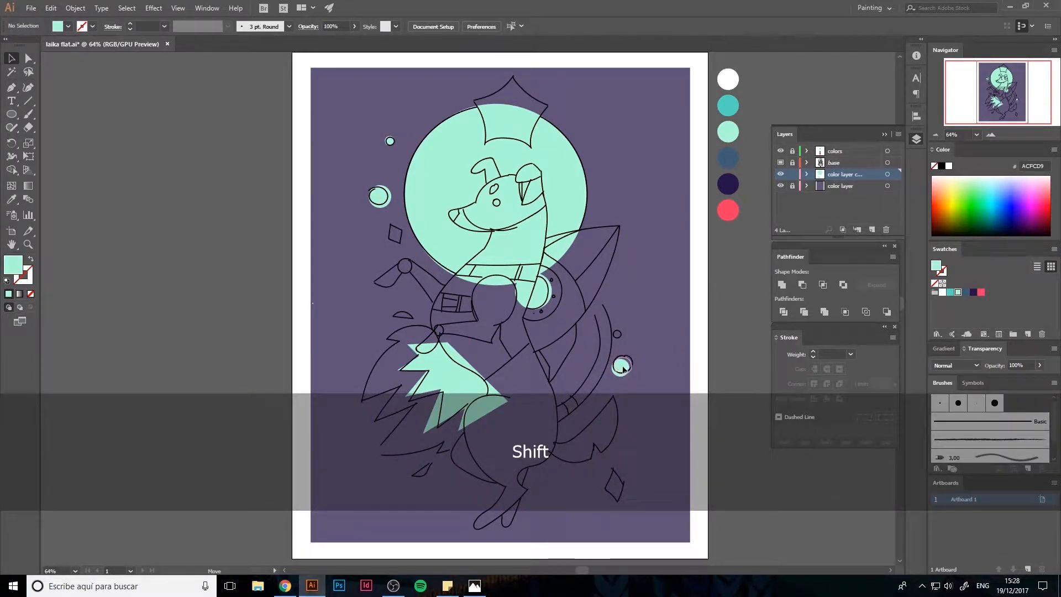
pyautogui.click(394, 164)
# Duplicate the 18 px mint circle onto the small bubble above the tail-side bubble and nudge it into place
pyautogui.press('alt')
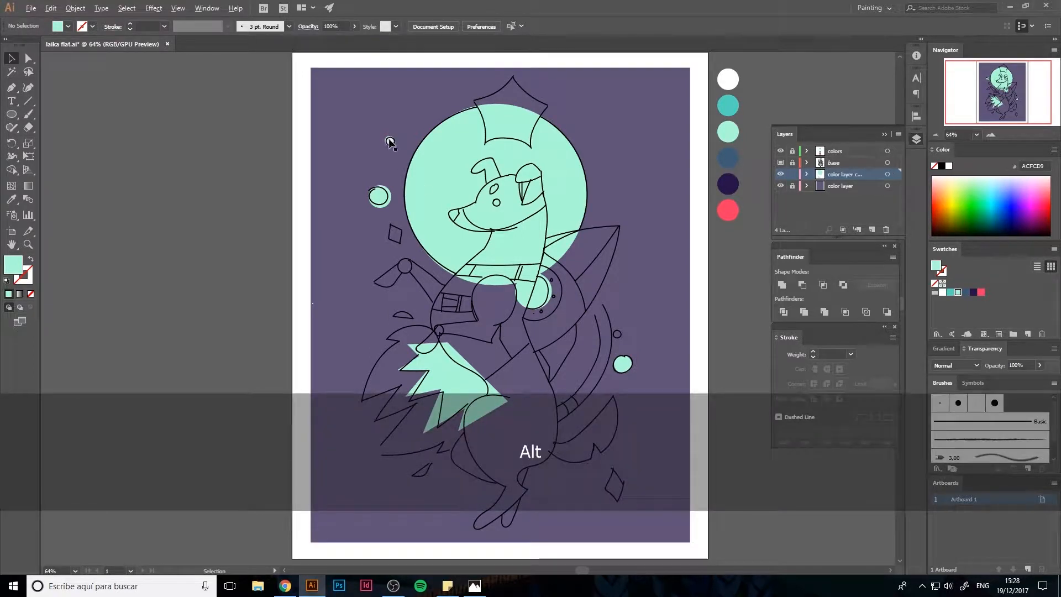
pyautogui.moveTo(645, 323); pyautogui.dragTo(617, 333)
pyautogui.press('shift')
pyautogui.press('Right')
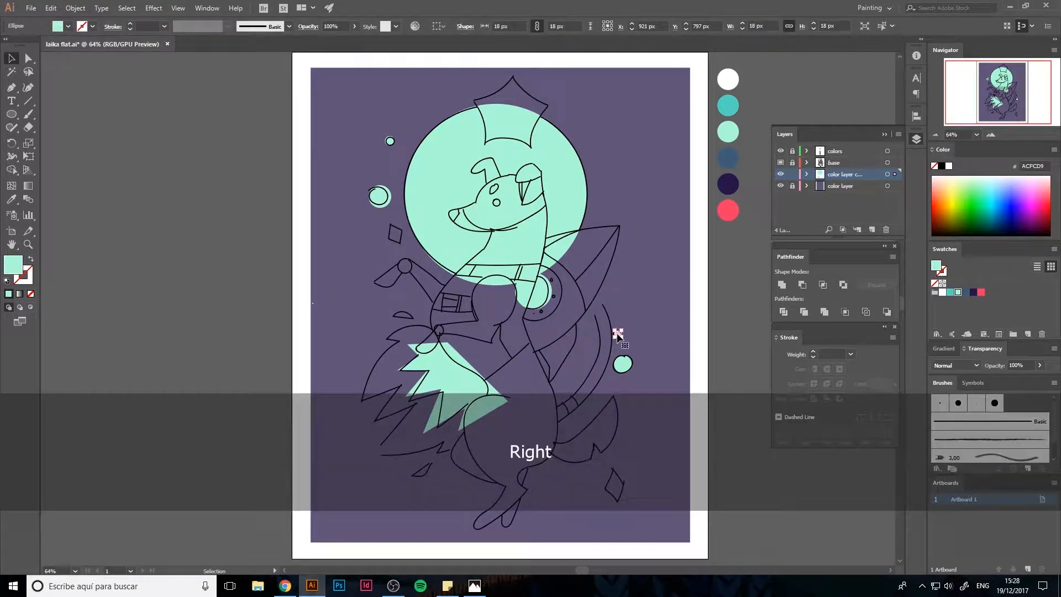
pyautogui.click(598, 314)
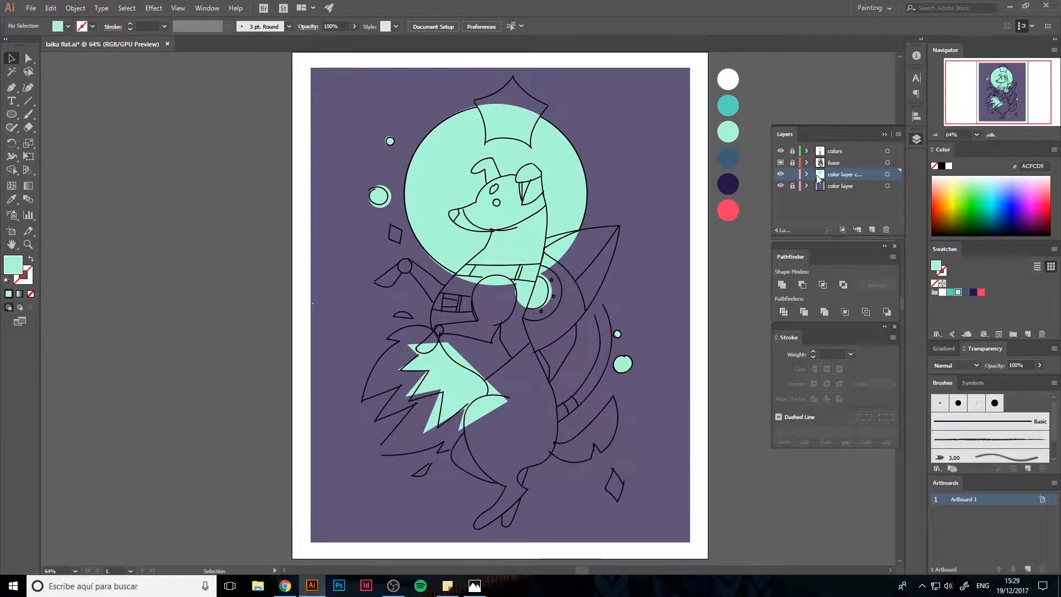
# Rename the duplicated color layer as "light blue"
pyautogui.write('b')
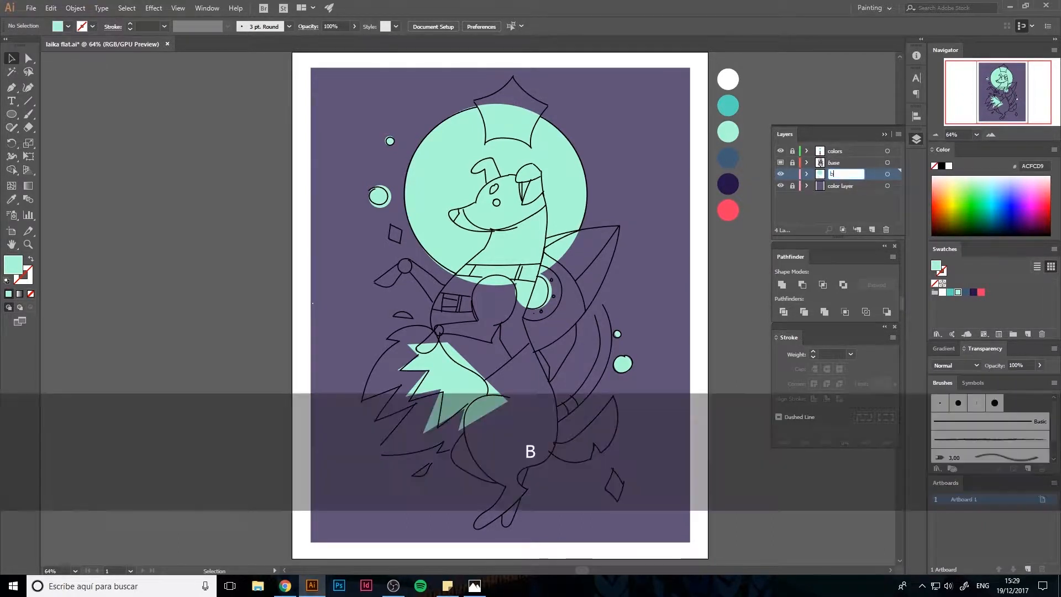
pyautogui.write('lue')
pyautogui.press('BackSpace')
pyautogui.press('BackSpace')
pyautogui.press('BackSpace')
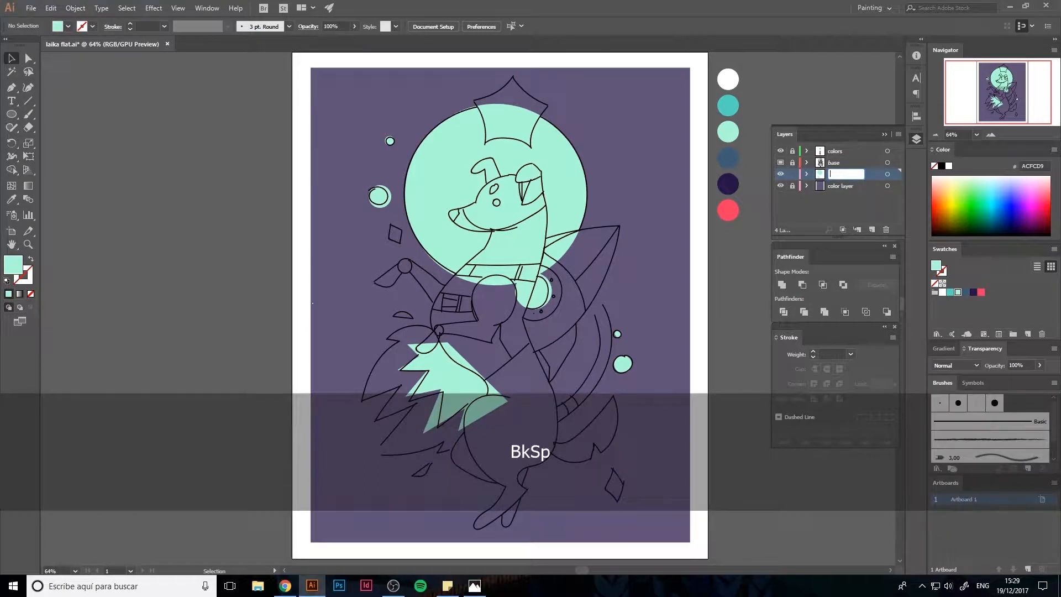
pyautogui.write('light blue')
# Create a new layer above the light blue layer and name it "red"
pyautogui.click(871, 229)
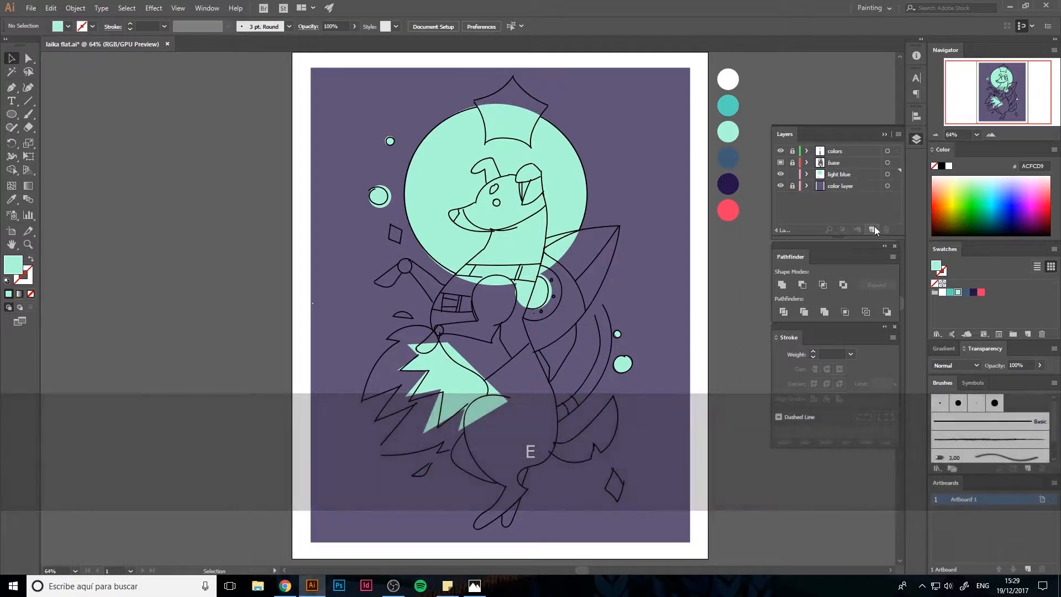
pyautogui.doubleClick(835, 175)
pyautogui.write('red')
pyautogui.press('Return')
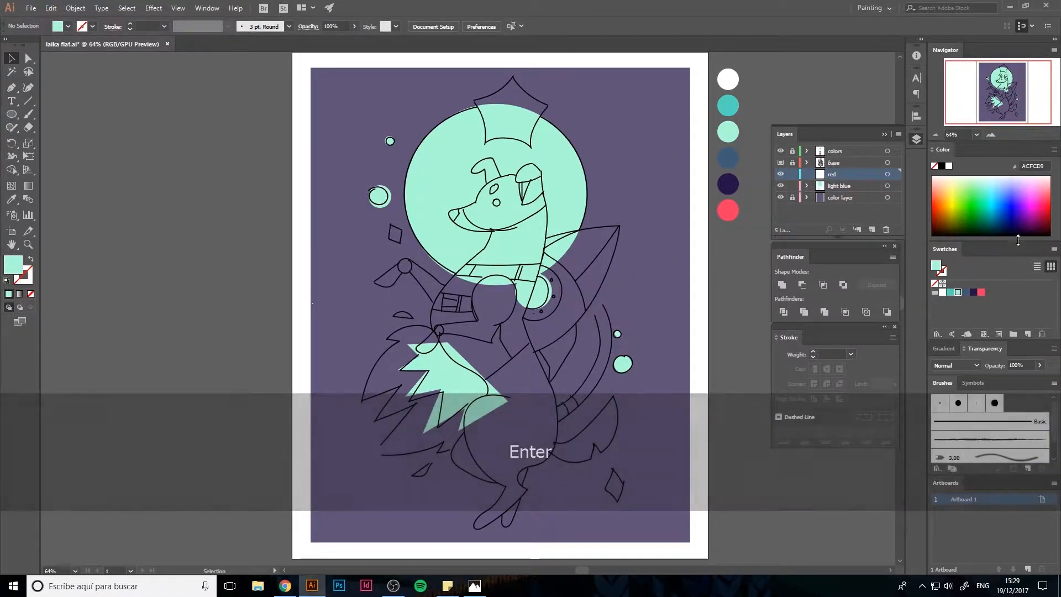
# Draw a closed five-cornered shape over the star above the helmet with the Pen tool, using the red swatch as fill
pyautogui.click(981, 292)
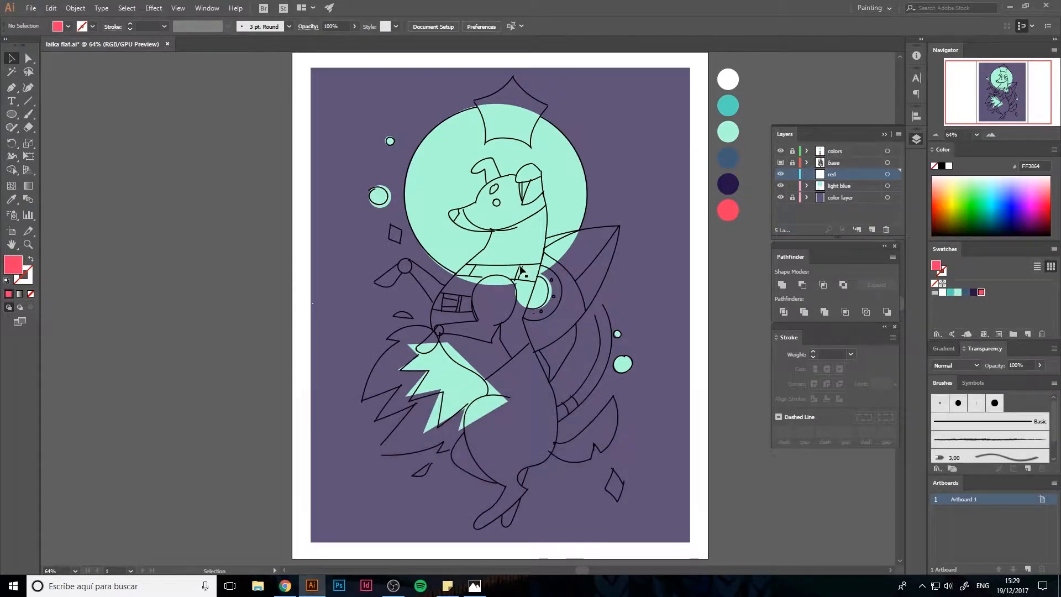
pyautogui.press('p')
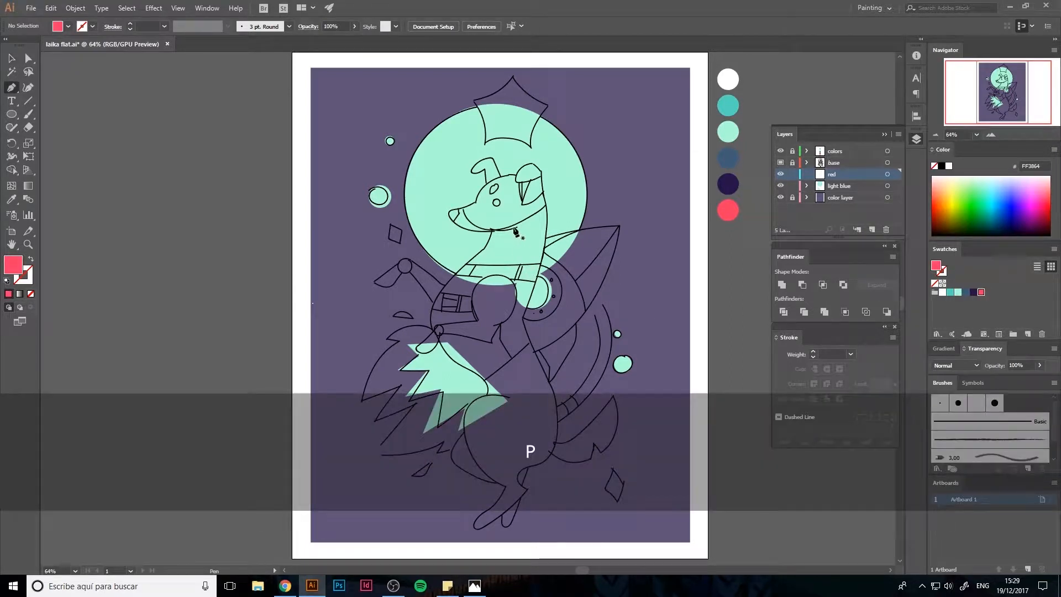
pyautogui.click(512, 76)
pyautogui.click(474, 101)
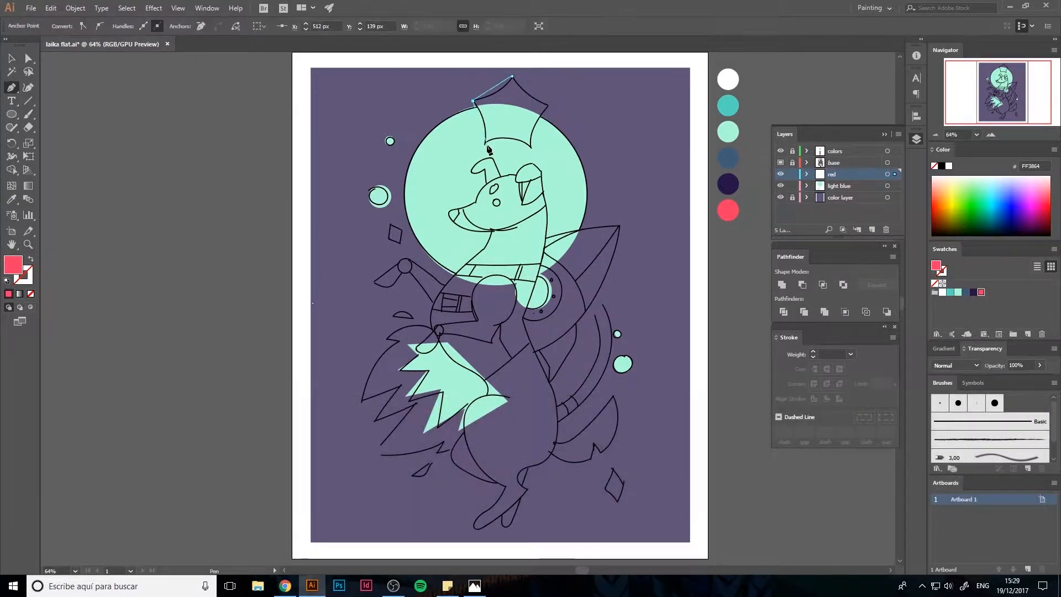
pyautogui.click(485, 144)
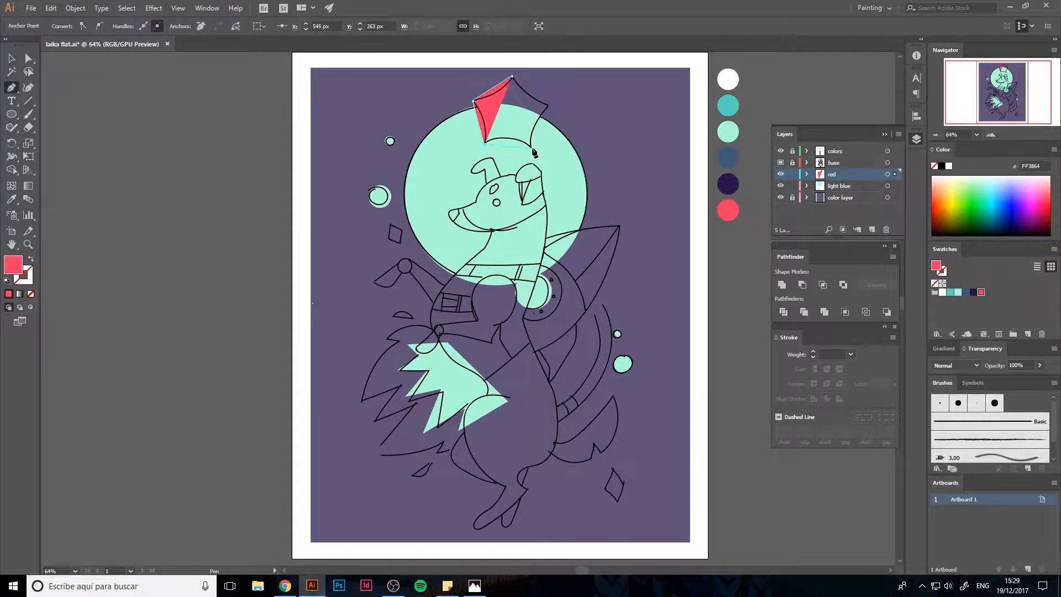
pyautogui.click(530, 147)
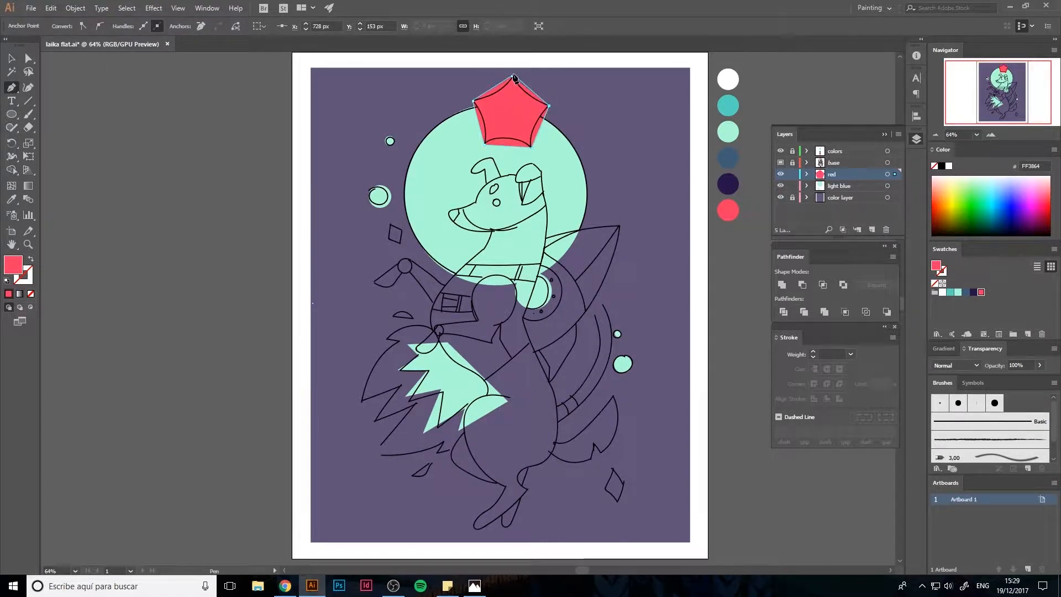
# Bend the red shape's five edges inward with the Curvature tool to follow the star's outline, and deselect it
pyautogui.click(28, 88)
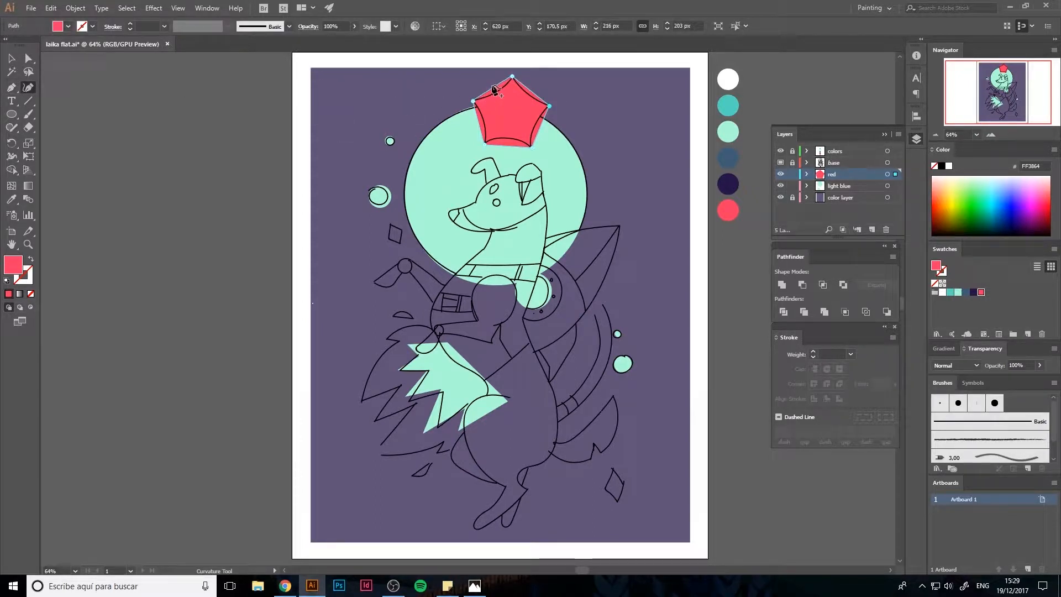
pyautogui.moveTo(492, 89); pyautogui.dragTo(496, 92)
pyautogui.click(529, 90)
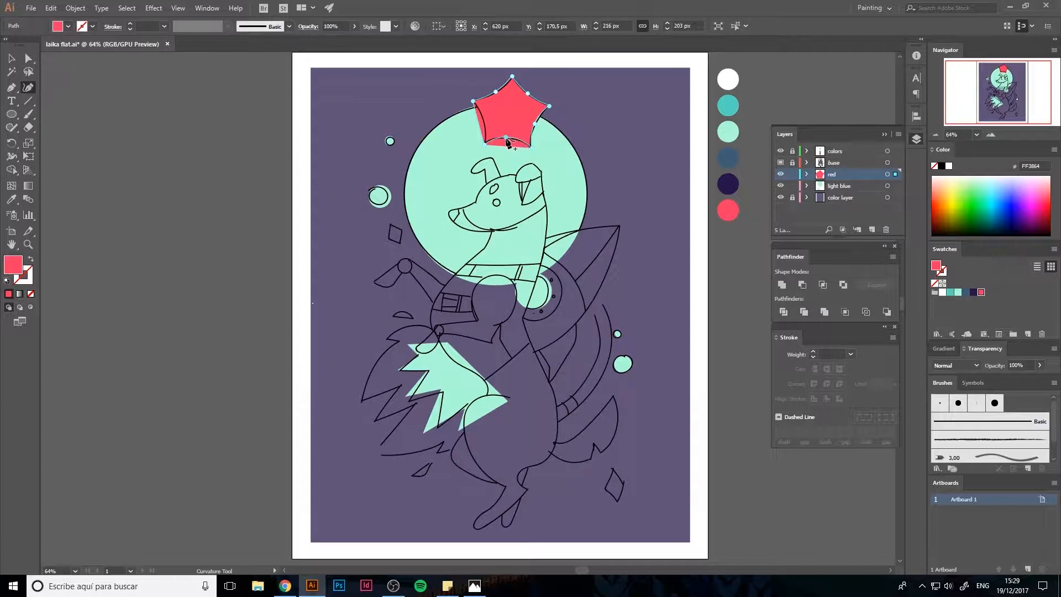
pyautogui.moveTo(508, 142); pyautogui.dragTo(500, 134)
pyautogui.press('v')
pyautogui.click(618, 141)
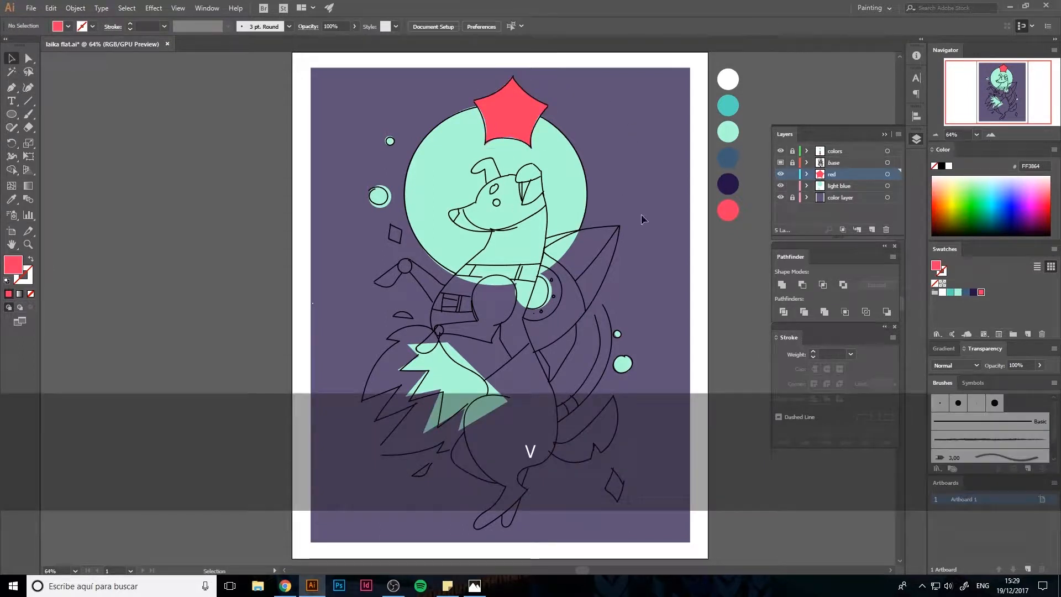
# Draw a closed red four-cornered shape with the Pen tool over the small diamond outline beside the light blue circle
pyautogui.press('p')
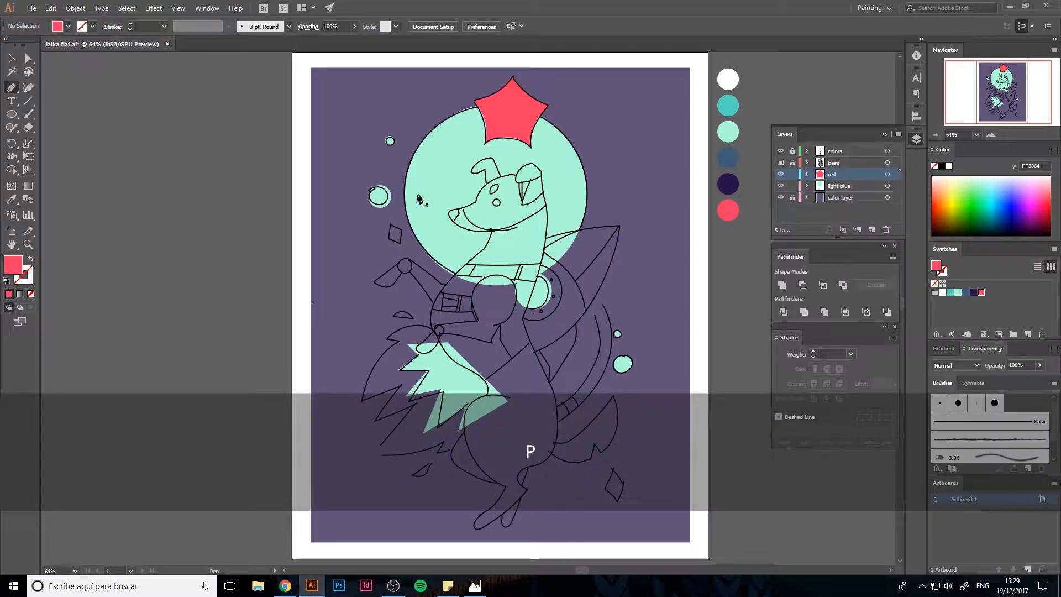
pyautogui.click(390, 224)
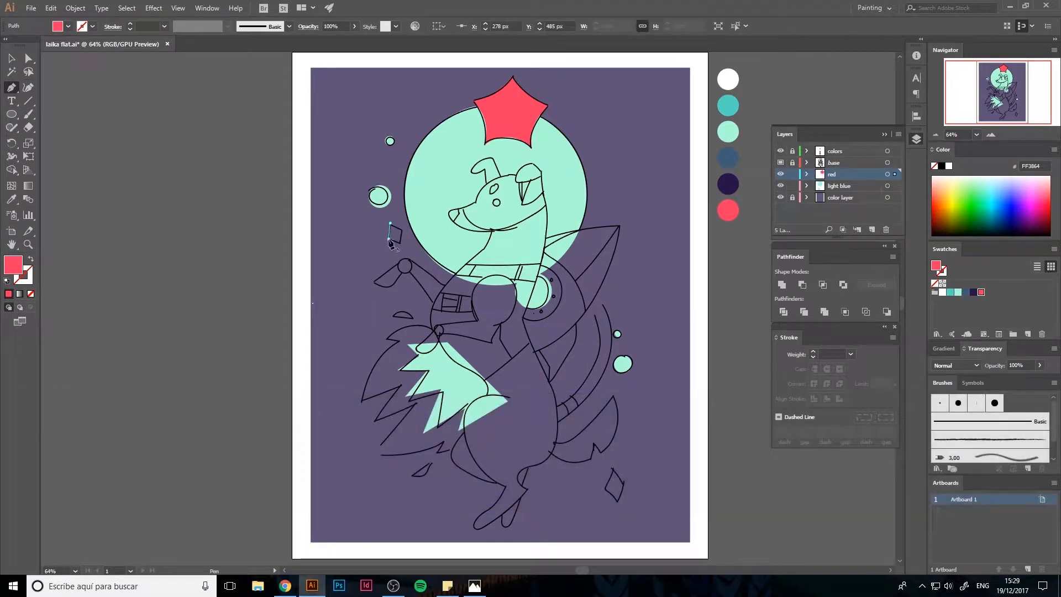
pyautogui.click(388, 239)
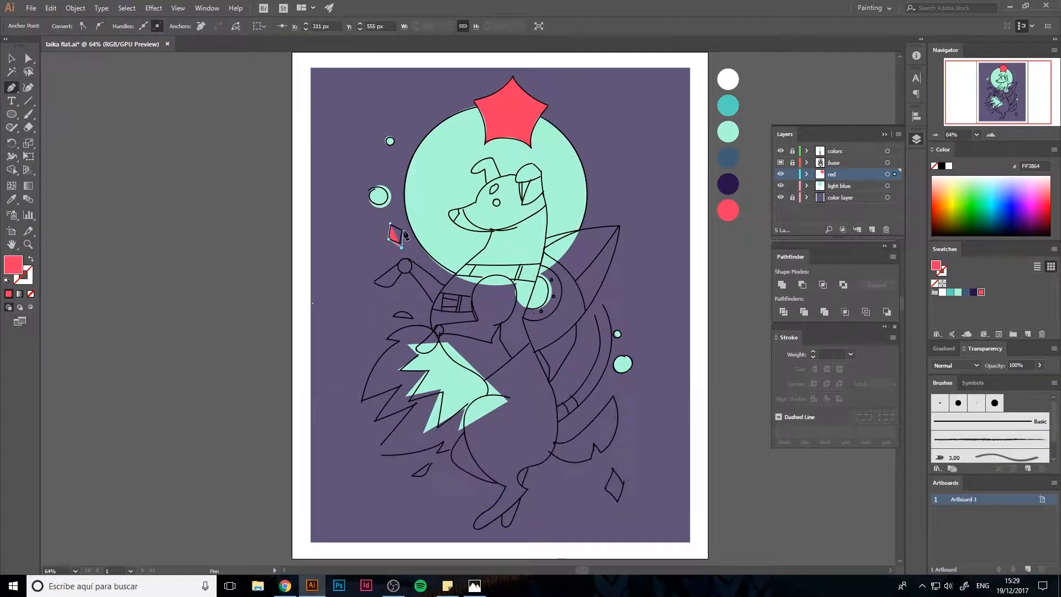
pyautogui.click(391, 224)
# Copy the red diamond onto the diamond outline near the dog's feet, reflect the copy across the vertical axis, and deselect it
pyautogui.press('v')
pyautogui.moveTo(395, 237); pyautogui.dragTo(613, 485)
pyautogui.press('o')
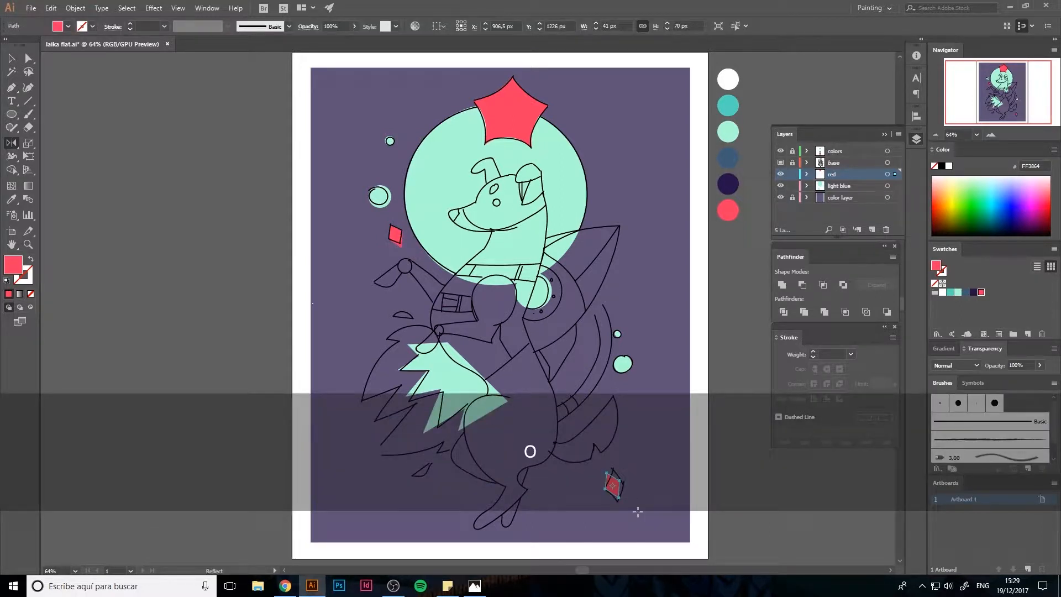
pyautogui.press('Return')
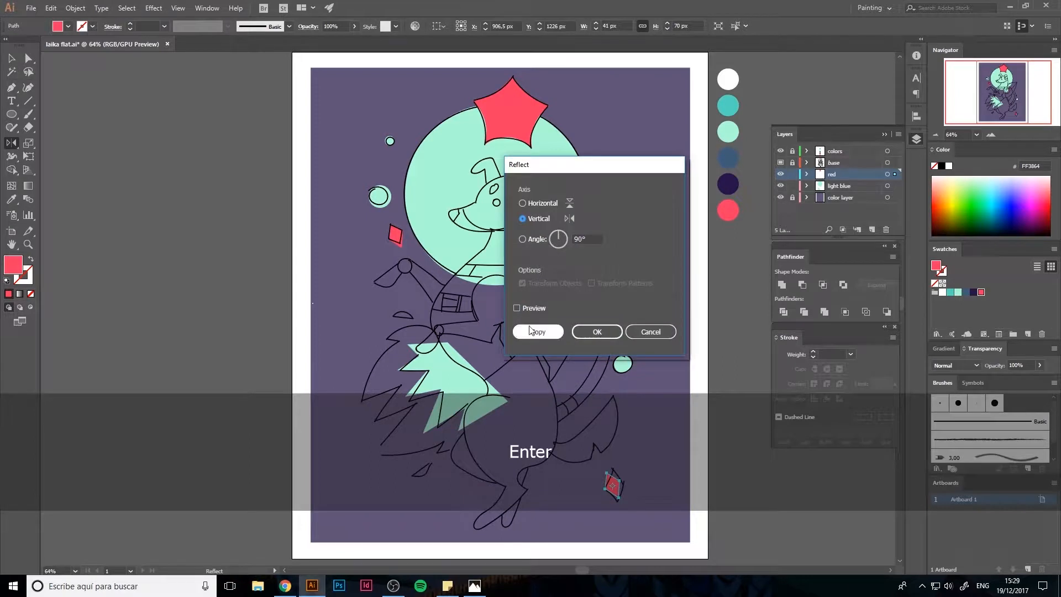
pyautogui.click(590, 333)
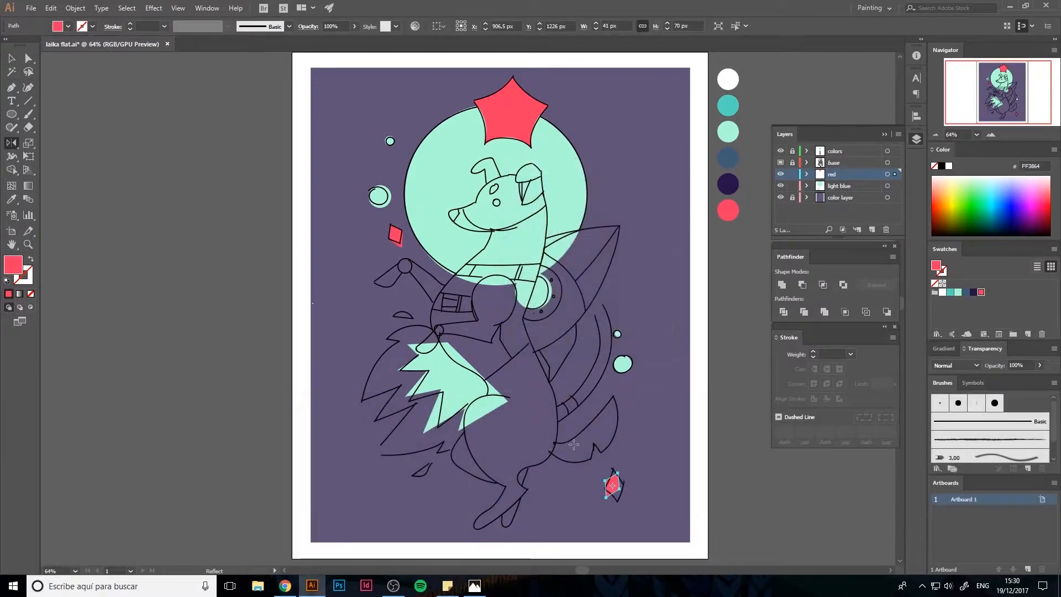
pyautogui.press('v')
pyautogui.click(662, 433)
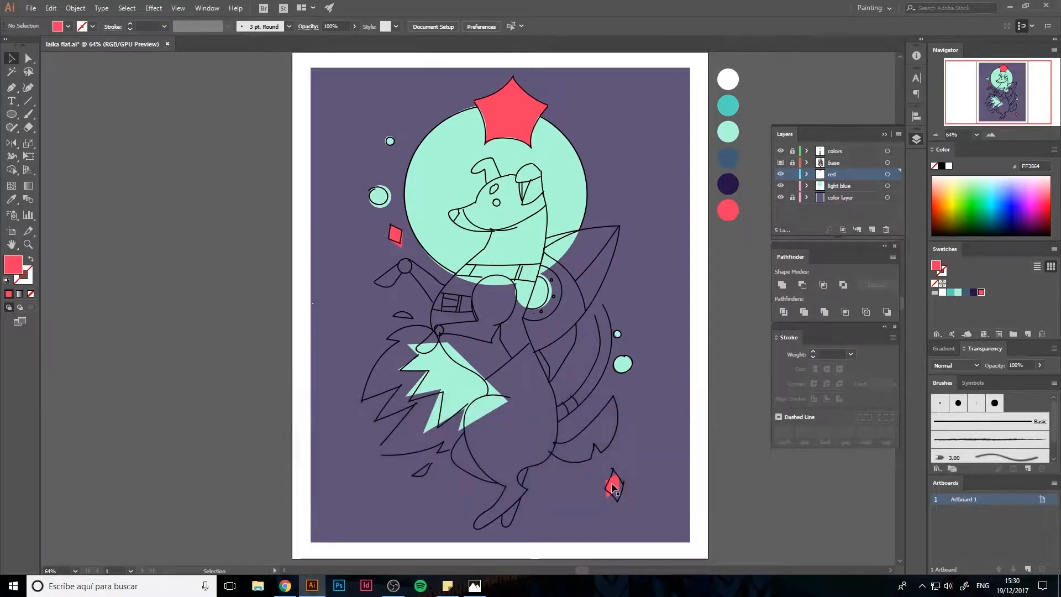
# Rotate and enlarge the two red diamonds slightly to cover their sketched outlines, and deselect them
pyautogui.click(613, 487)
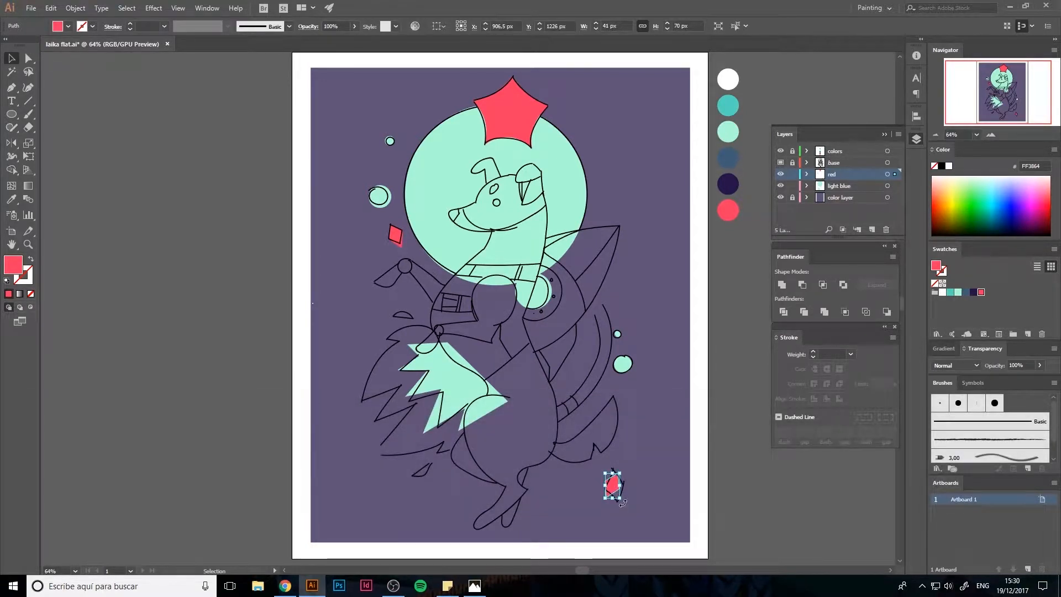
pyautogui.moveTo(623, 503); pyautogui.dragTo(629, 499)
pyautogui.click(585, 331)
pyautogui.click(394, 234)
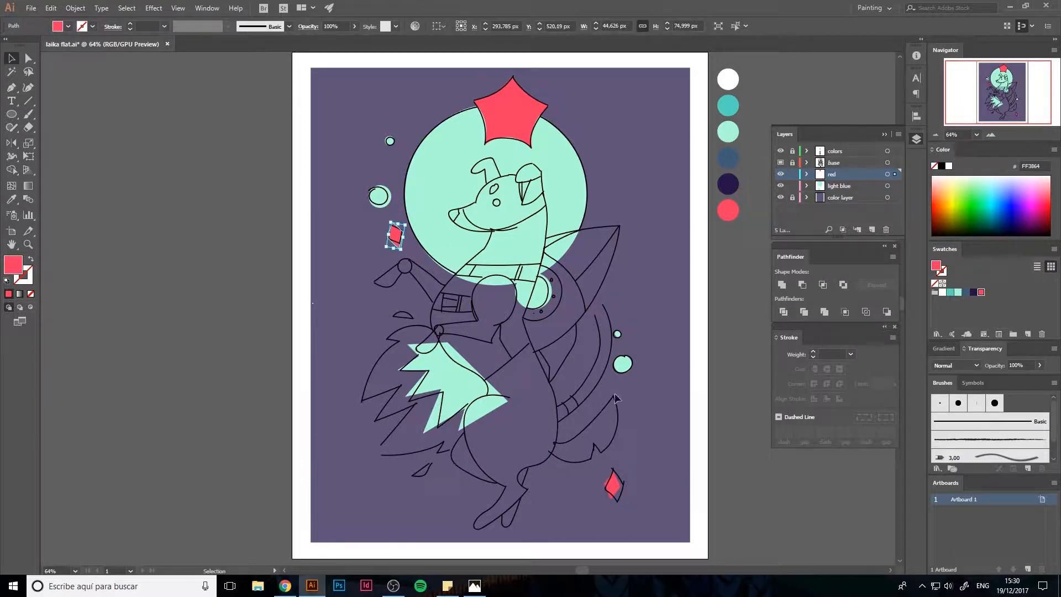
pyautogui.click(631, 476)
pyautogui.click(617, 480)
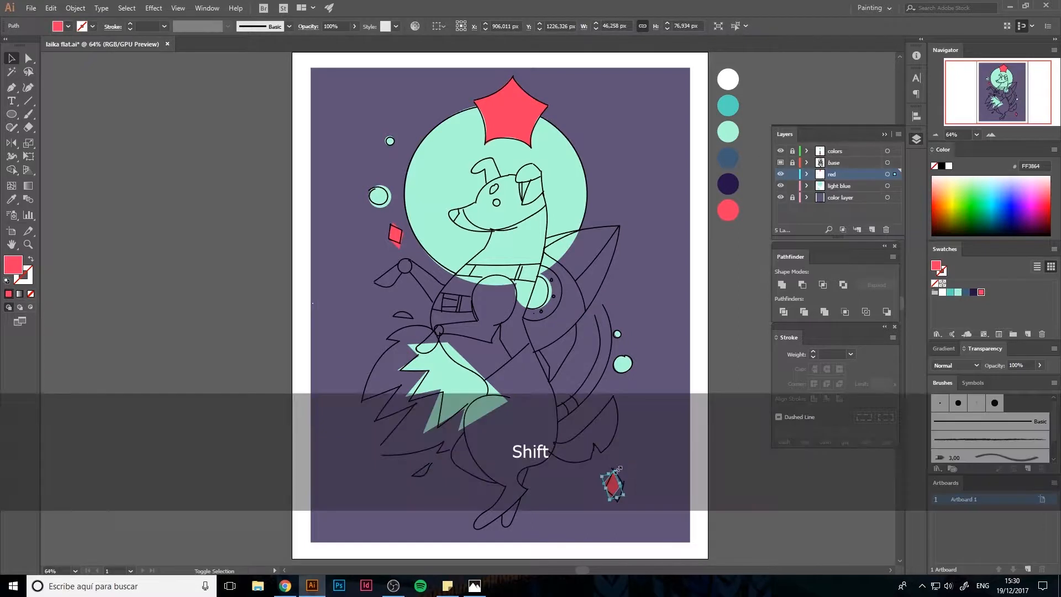
pyautogui.moveTo(621, 471); pyautogui.dragTo(623, 466)
pyautogui.click(637, 474)
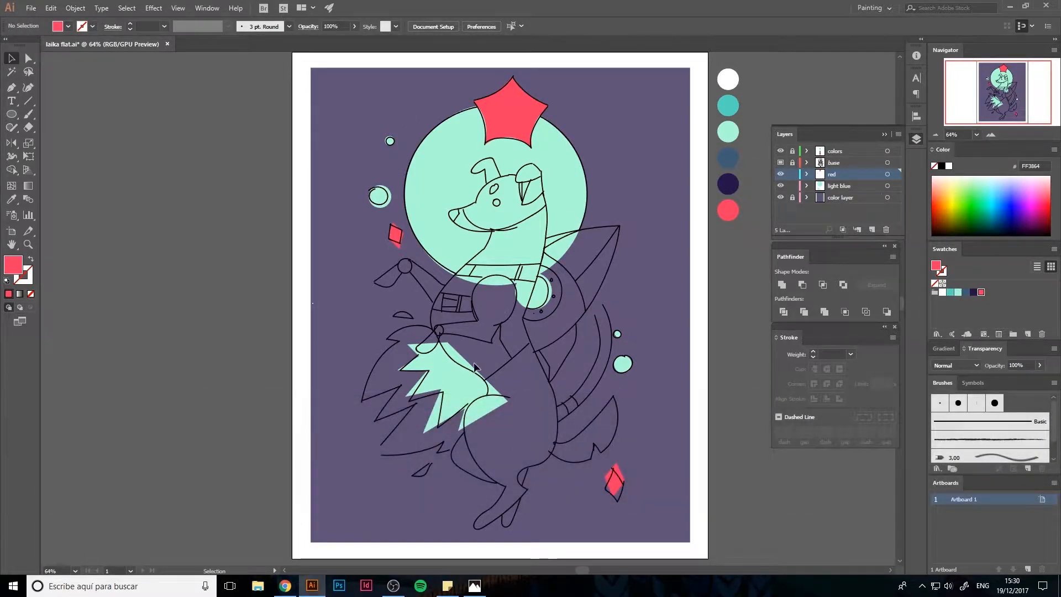
# Trace the flame-like outline's curved upper edge and jagged outer points with the Pen tool as one red path around the light blue flame
pyautogui.press('p')
pyautogui.click(452, 338)
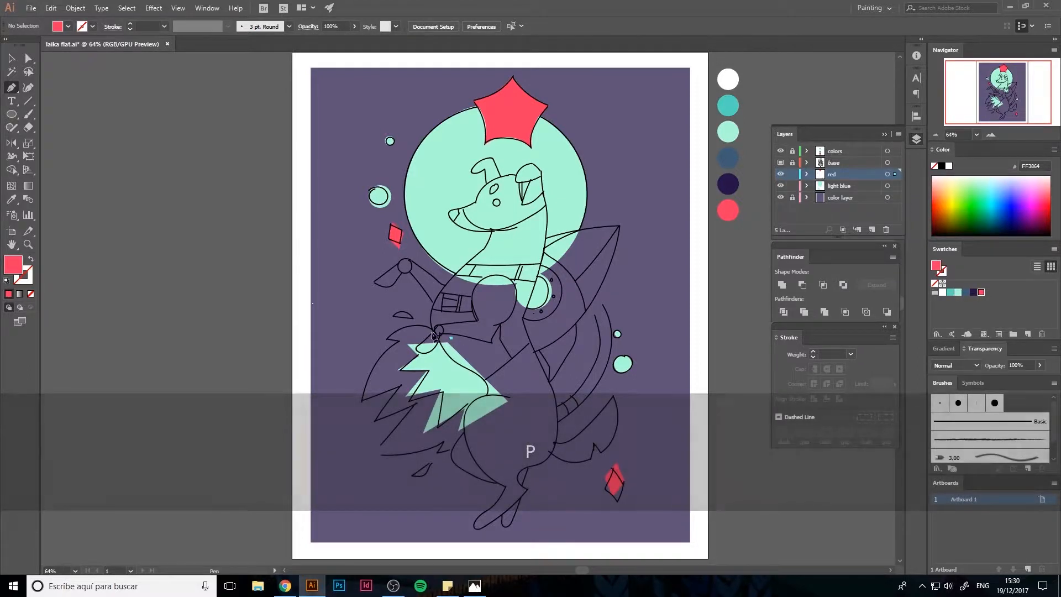
pyautogui.moveTo(386, 338); pyautogui.dragTo(353, 367)
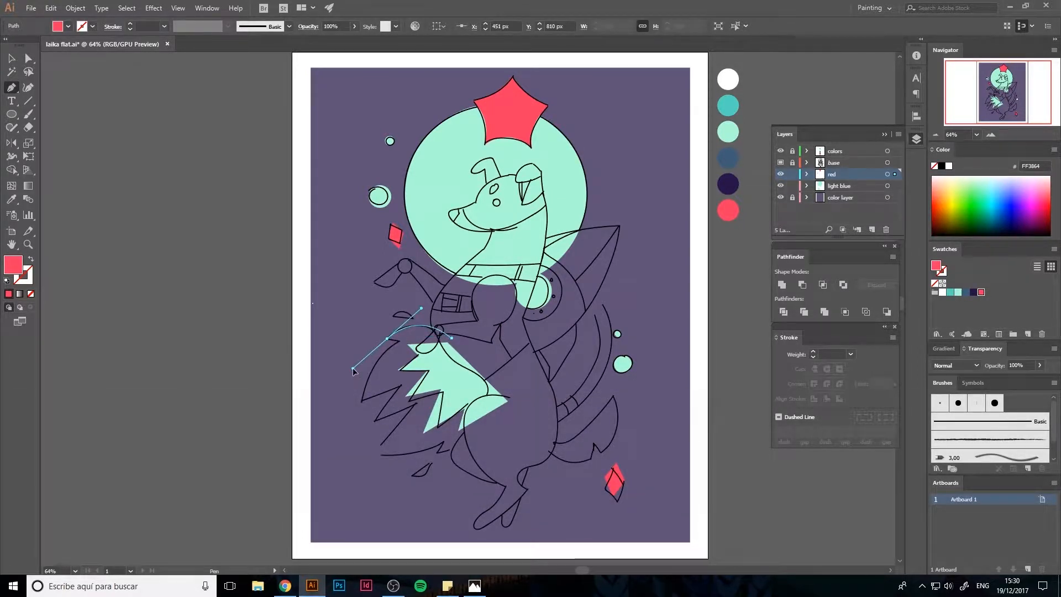
pyautogui.click(387, 338)
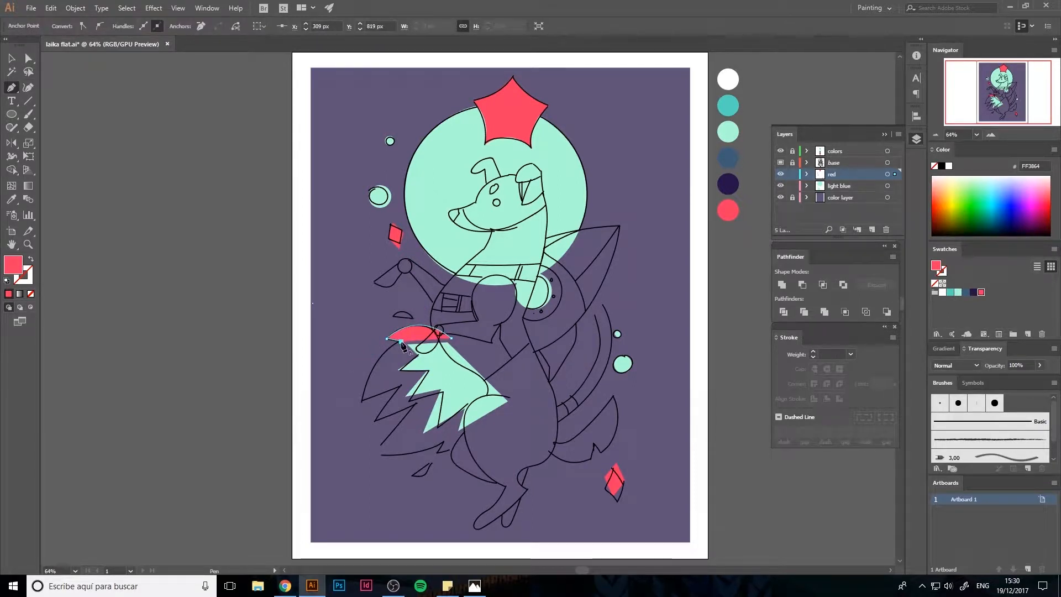
pyautogui.click(402, 341)
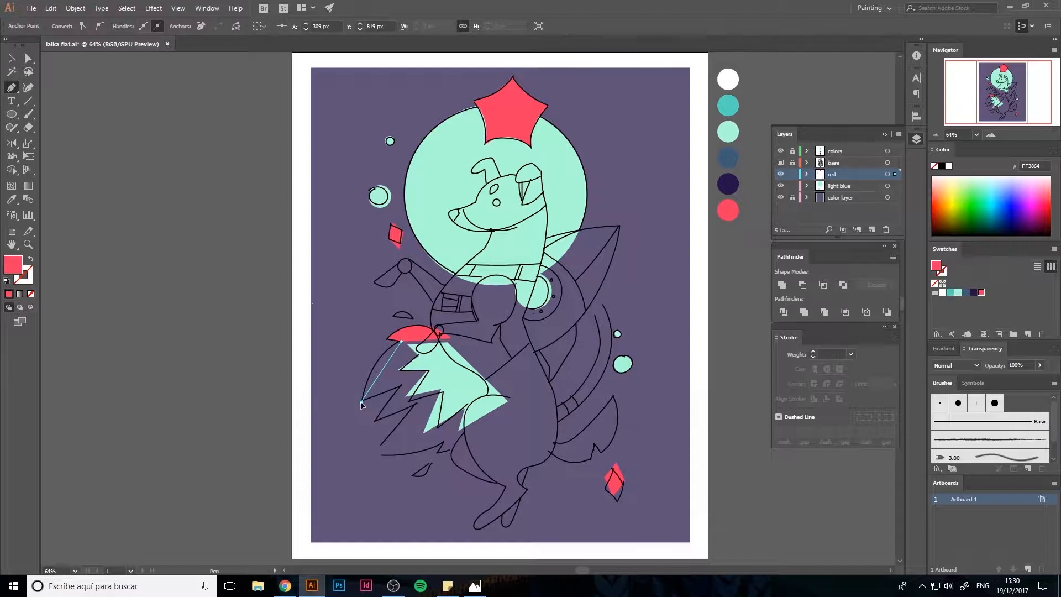
pyautogui.moveTo(358, 411); pyautogui.dragTo(356, 456)
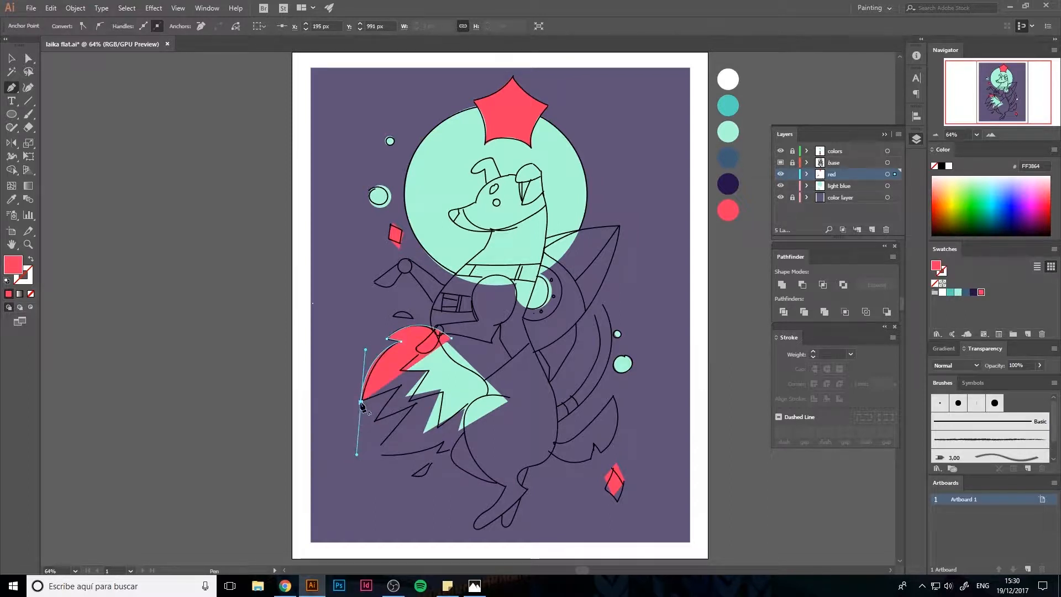
pyautogui.click(403, 384)
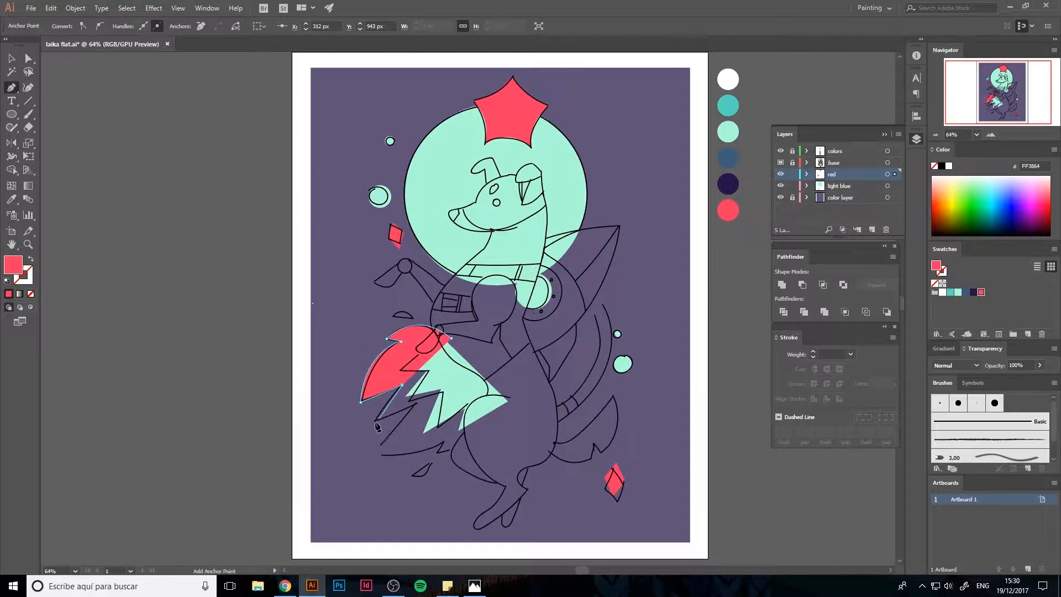
pyautogui.click(372, 425)
pyautogui.click(418, 404)
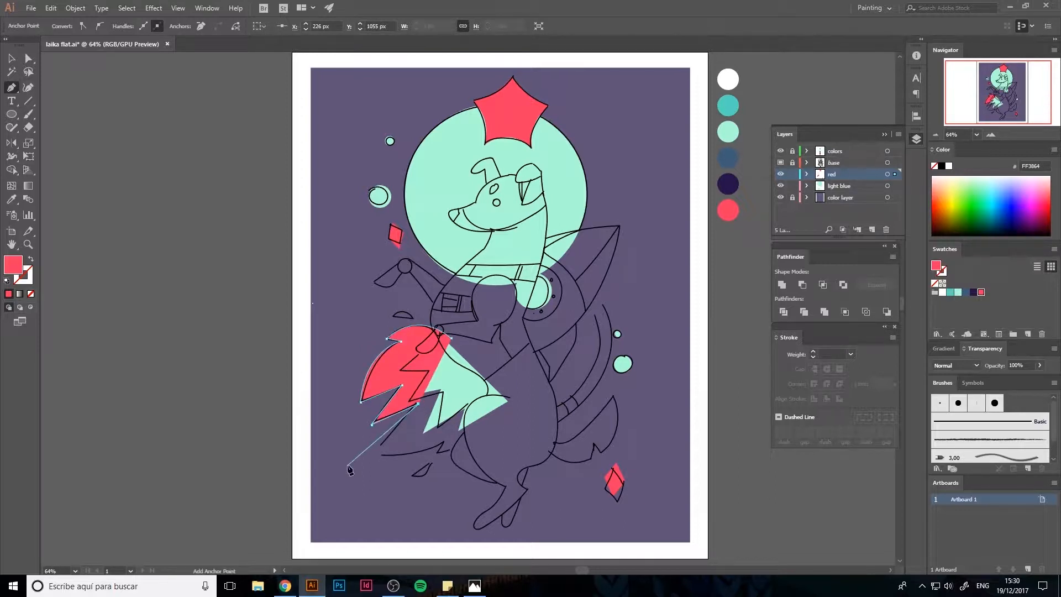
pyautogui.click(369, 457)
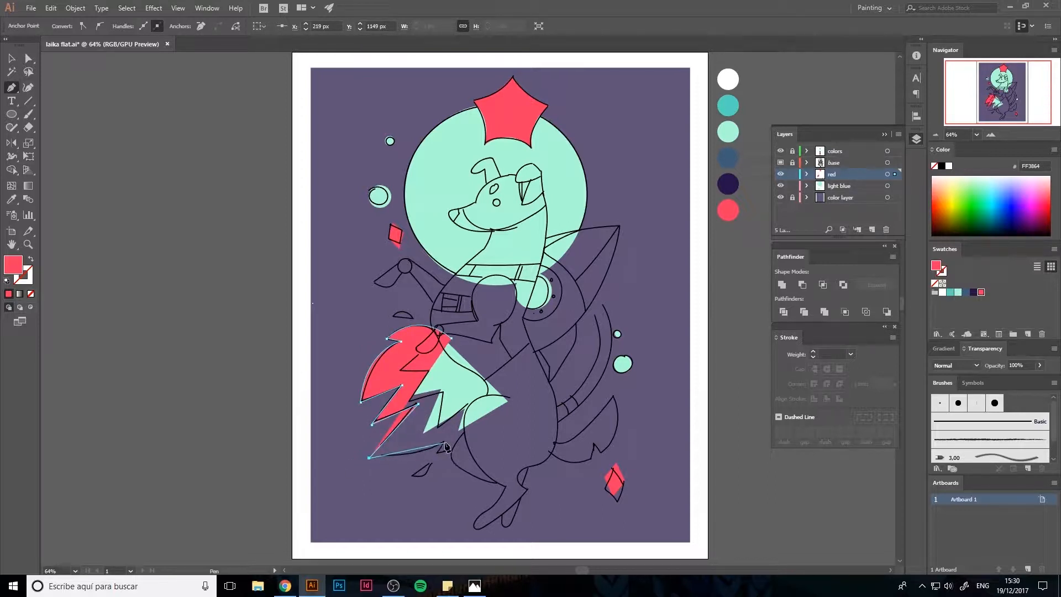
# Continue the red flame path along its lower edge, undo the misplaced point, and close the path across the dog's body
pyautogui.moveTo(444, 441); pyautogui.dragTo(466, 427)
pyautogui.click(444, 441)
pyautogui.click(432, 458)
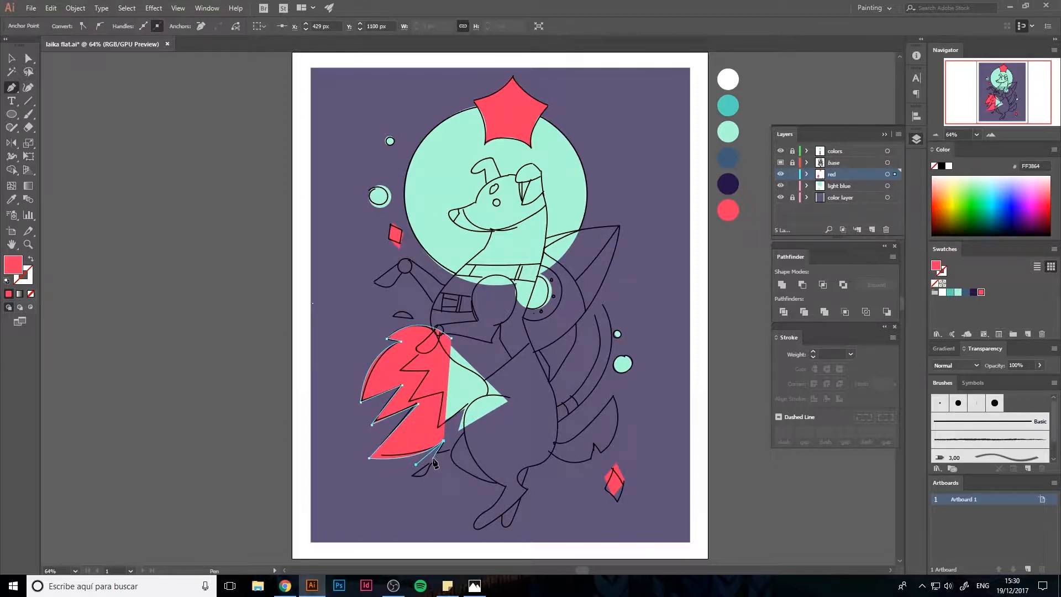
pyautogui.hotkey('ctrl', 'z')
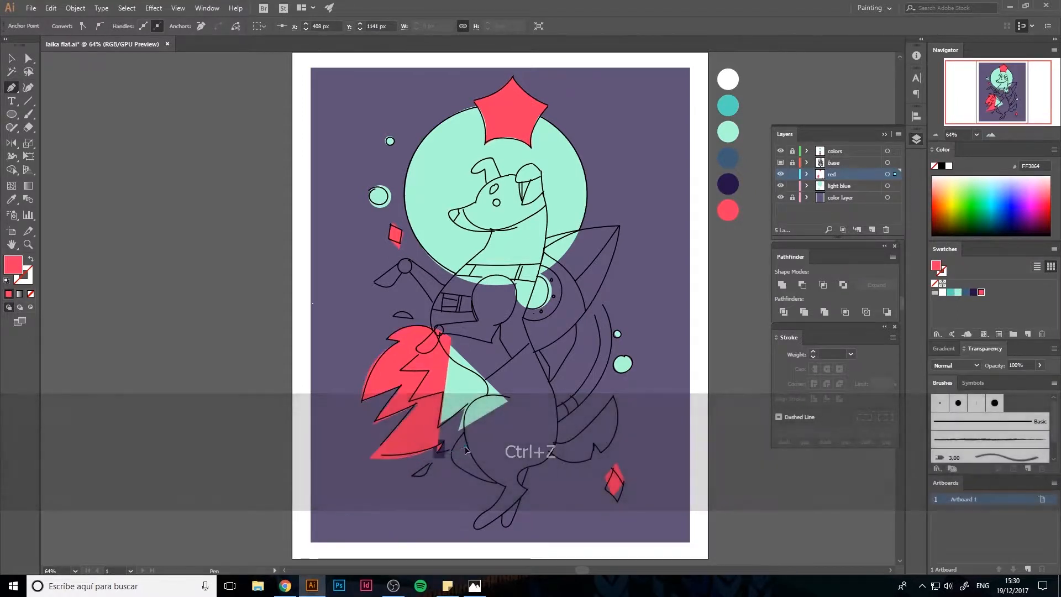
pyautogui.click(507, 385)
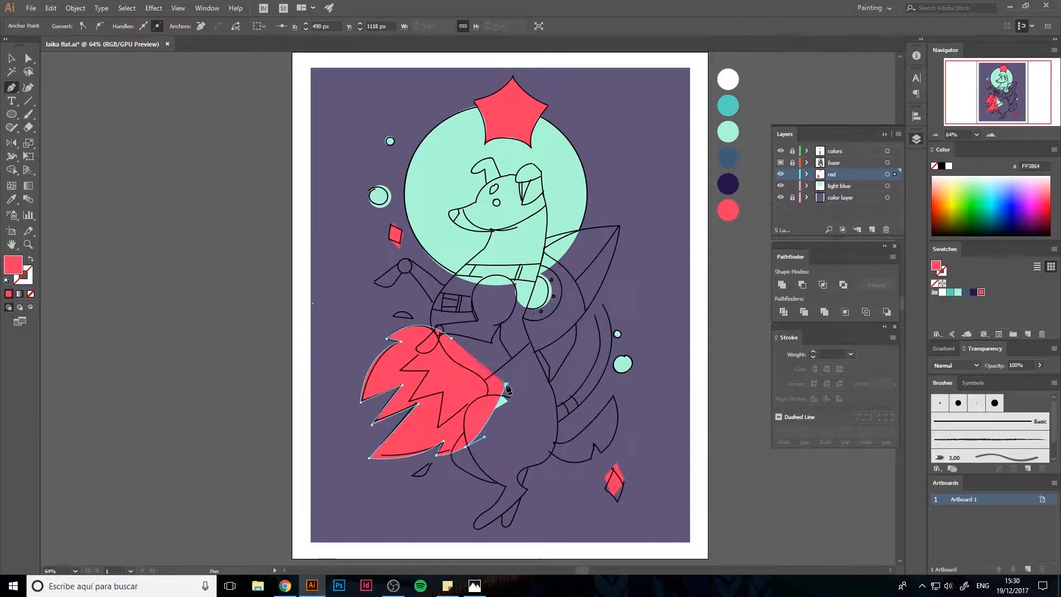
pyautogui.click(452, 338)
# Merge the red layer into the light blue layer and bring the light blue flame in front of the red one
pyautogui.press('v')
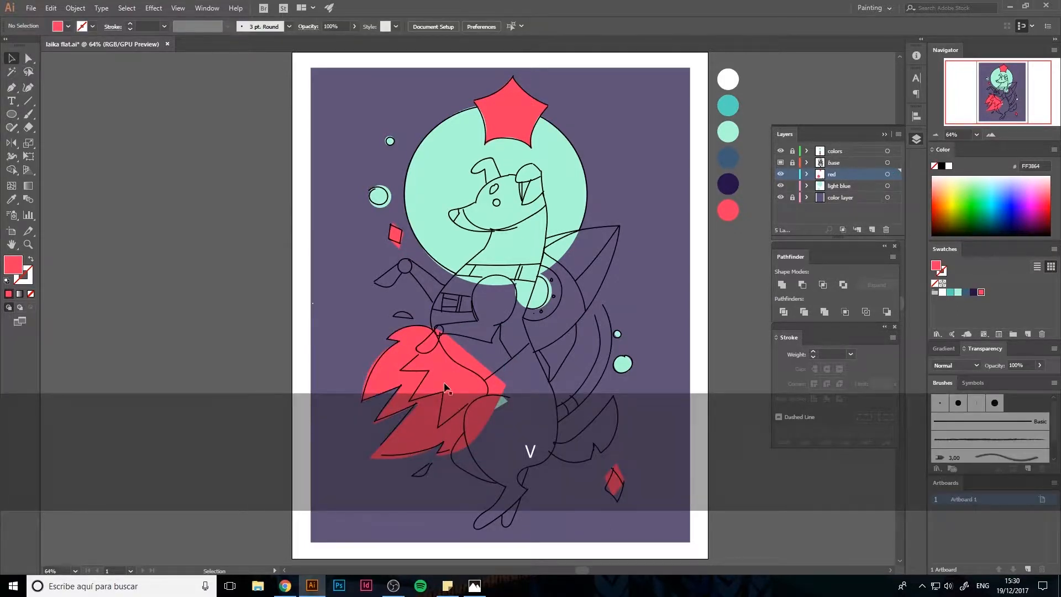
pyautogui.hotkey('ctrl', '9')
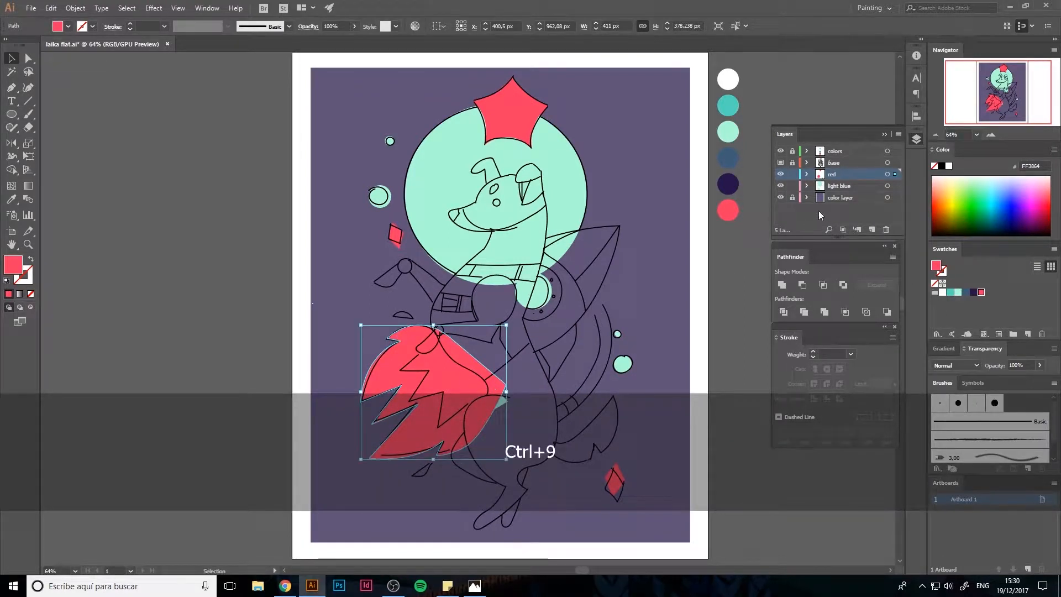
pyautogui.moveTo(831, 174); pyautogui.dragTo(824, 179)
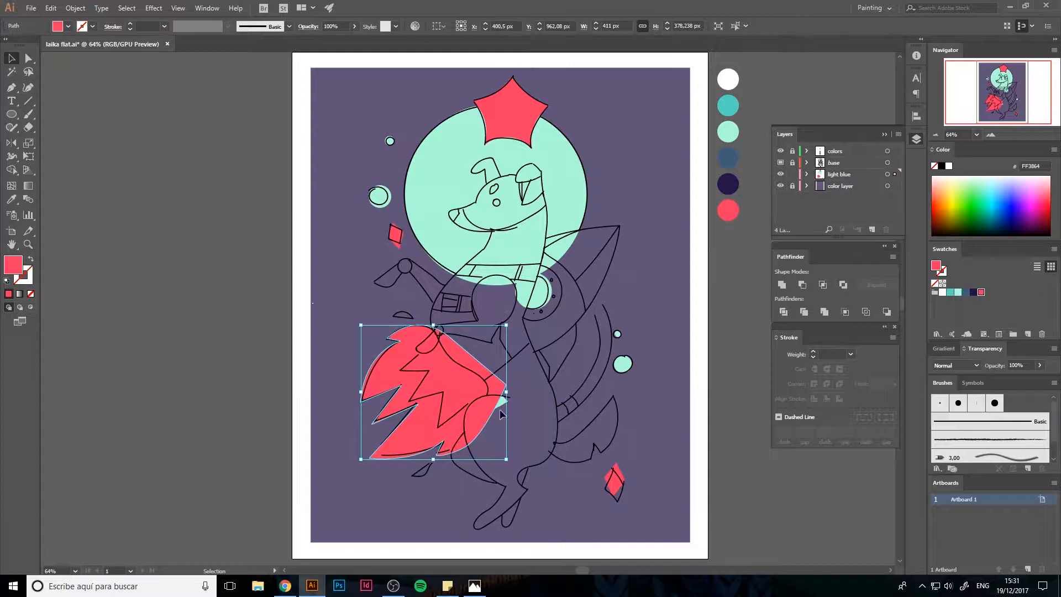
pyautogui.hotkey('shift', 'ctrl', 'v')
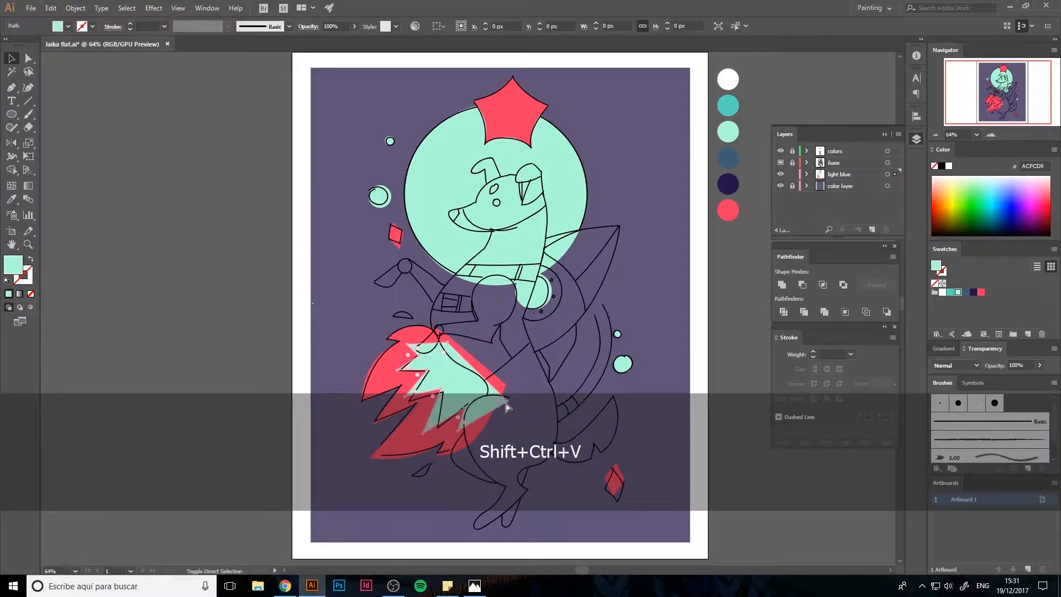
pyautogui.click(499, 342)
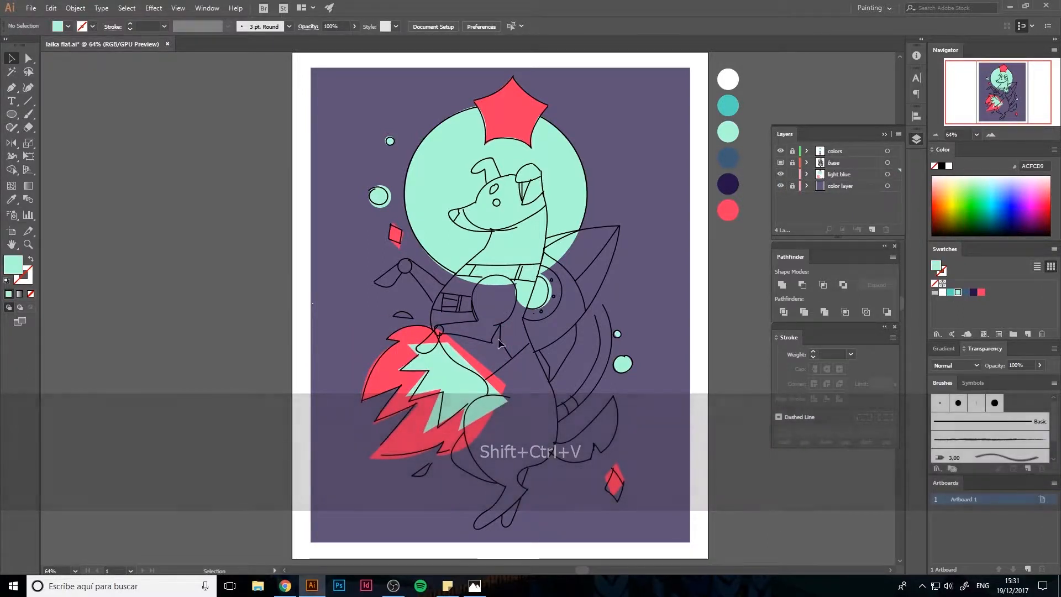
# Draw a closed red shape with the Pen tool over the small curved fin behind the dog's lower back
pyautogui.press('space')
pyautogui.moveTo(498, 344)
pyautogui.mouseDown()
pyautogui.moveTo(507, 355)
pyautogui.moveTo(509, 346)
pyautogui.mouseUp()
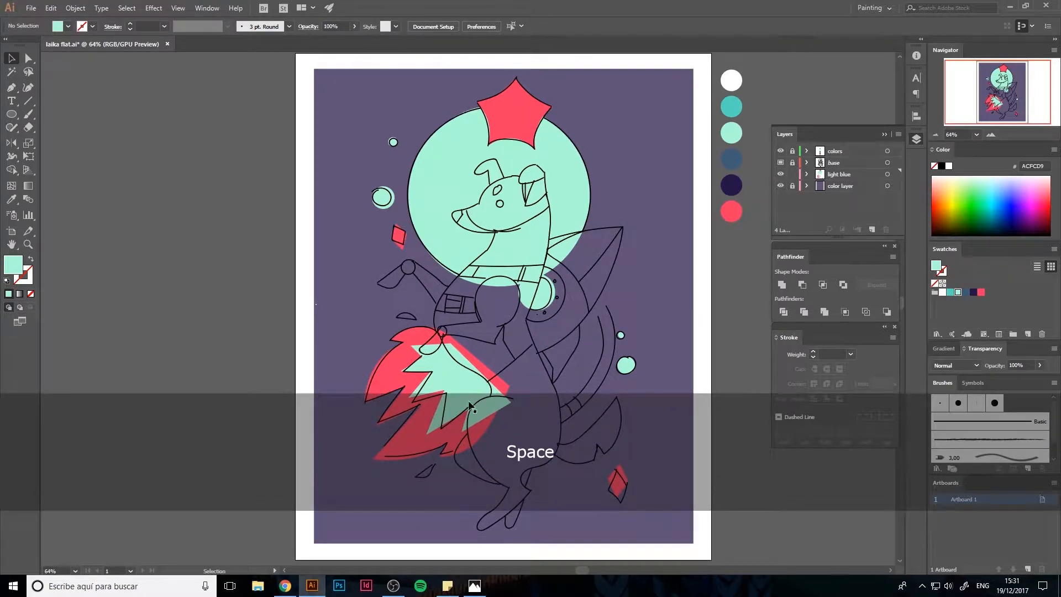
pyautogui.press('p')
pyautogui.press('p')
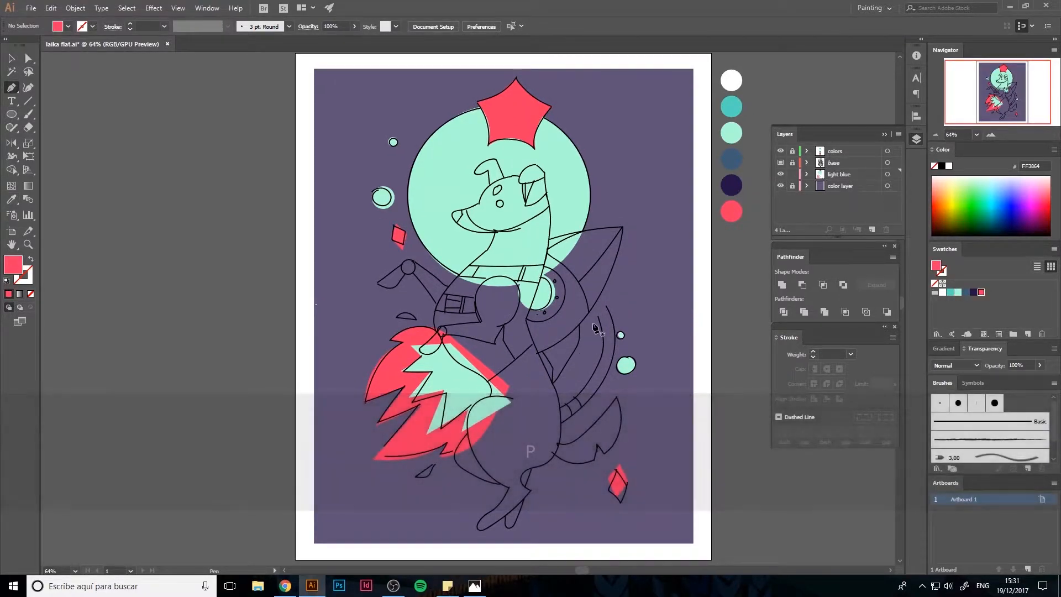
pyautogui.click(542, 351)
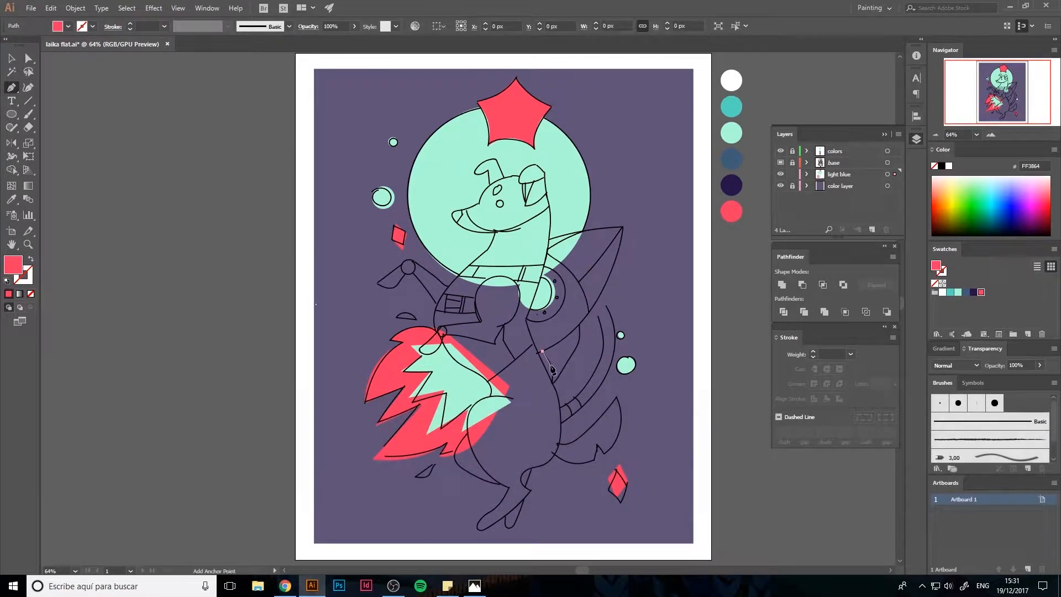
pyautogui.click(553, 368)
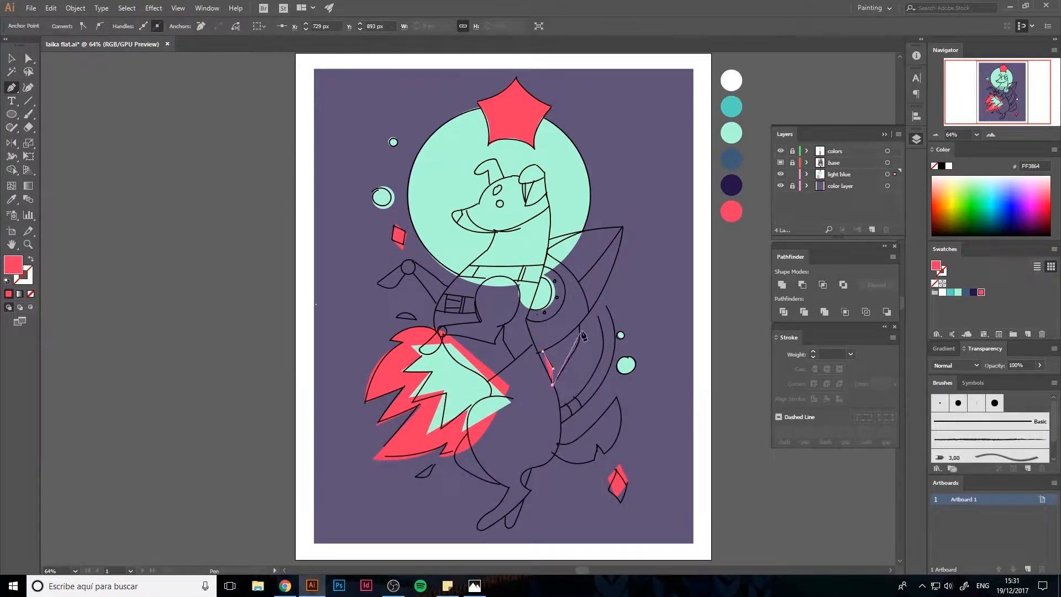
pyautogui.moveTo(587, 326); pyautogui.dragTo(584, 325)
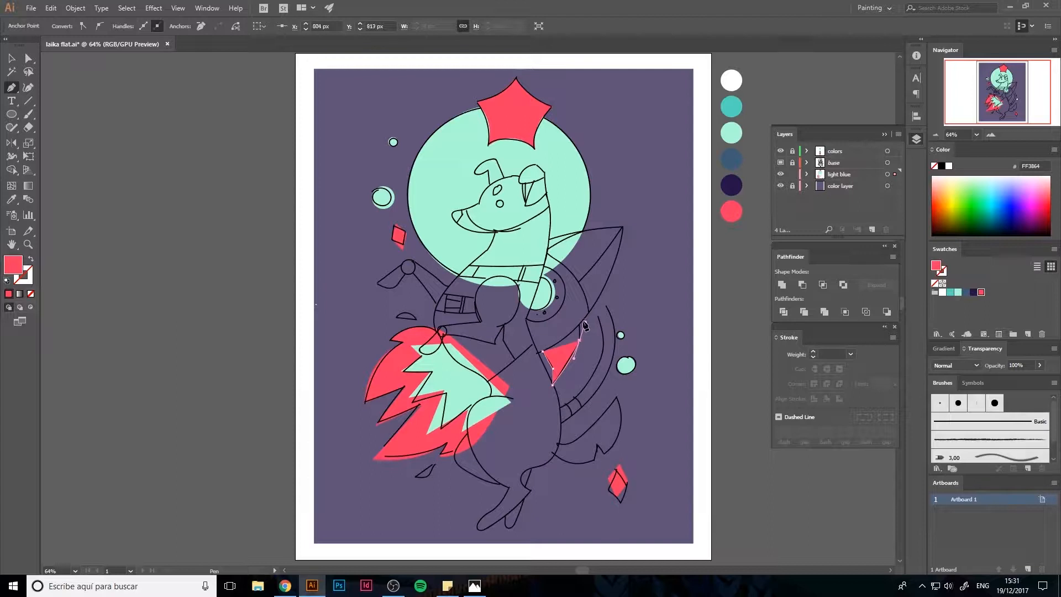
pyautogui.press('alt')
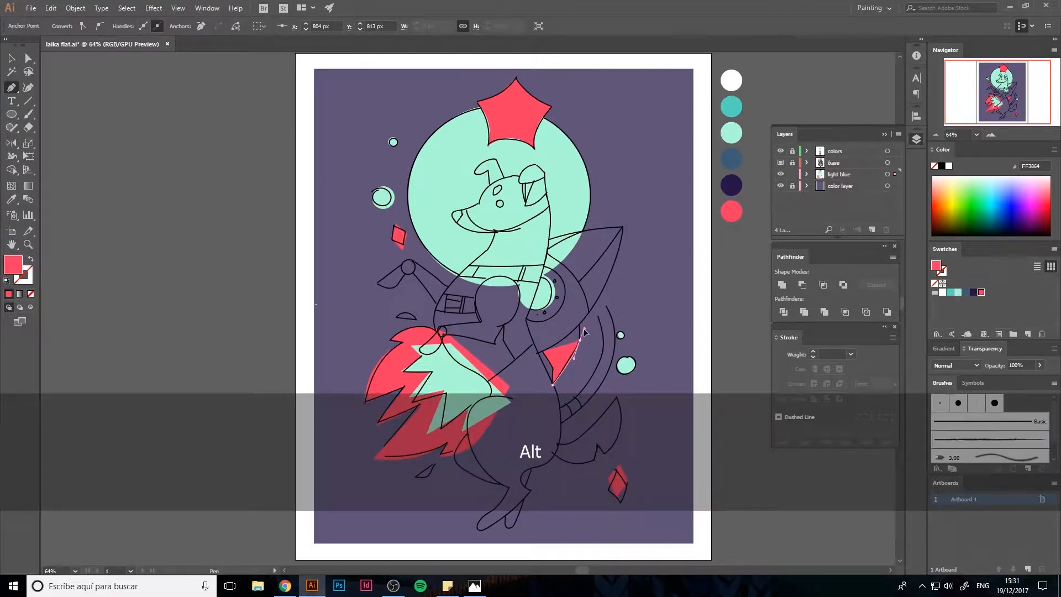
pyautogui.moveTo(584, 330); pyautogui.dragTo(545, 357)
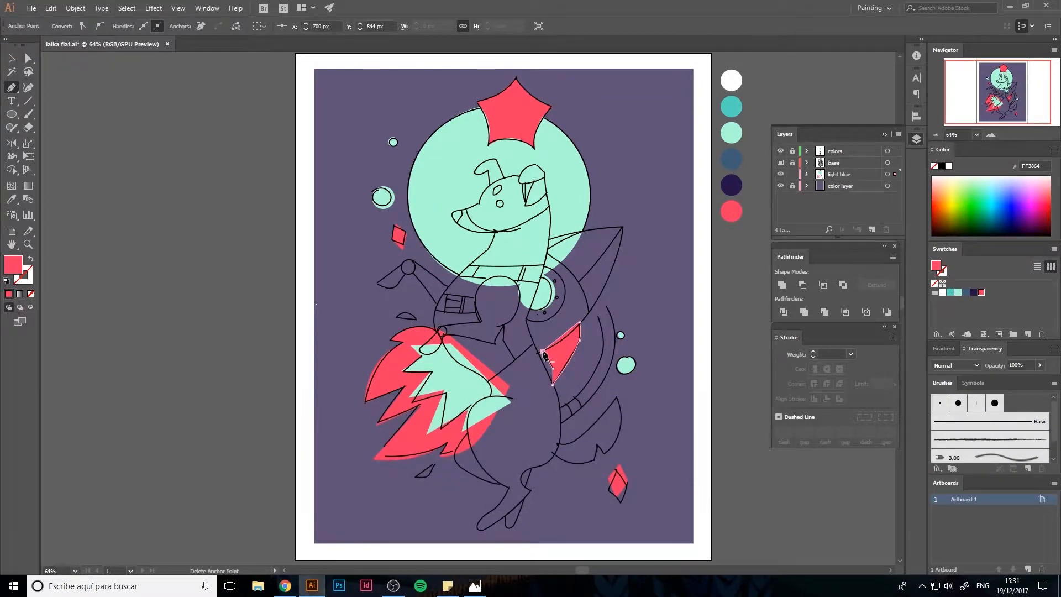
# Draw a closed red triangular shape over the pointed rocket tip behind the dog's neck and curve its edges with the Curvature tool
pyautogui.press('p')
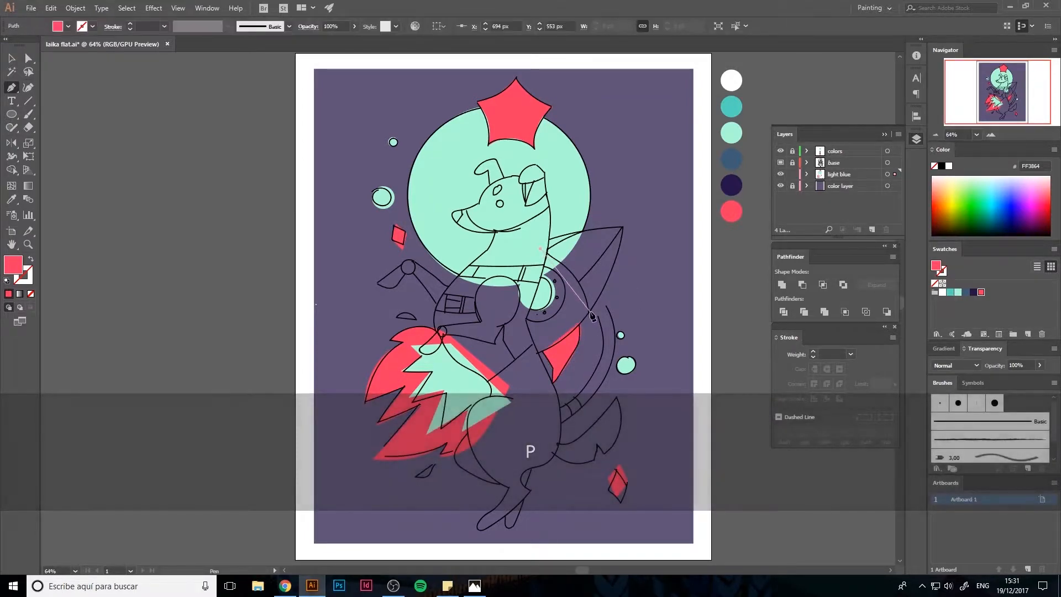
pyautogui.click(550, 256)
pyautogui.click(589, 312)
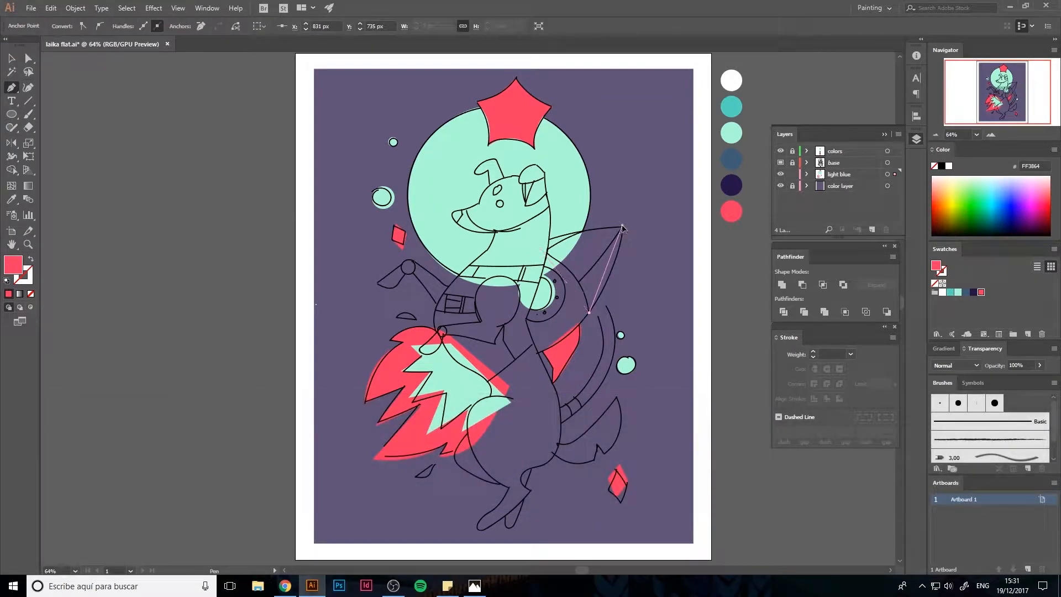
pyautogui.click(622, 226)
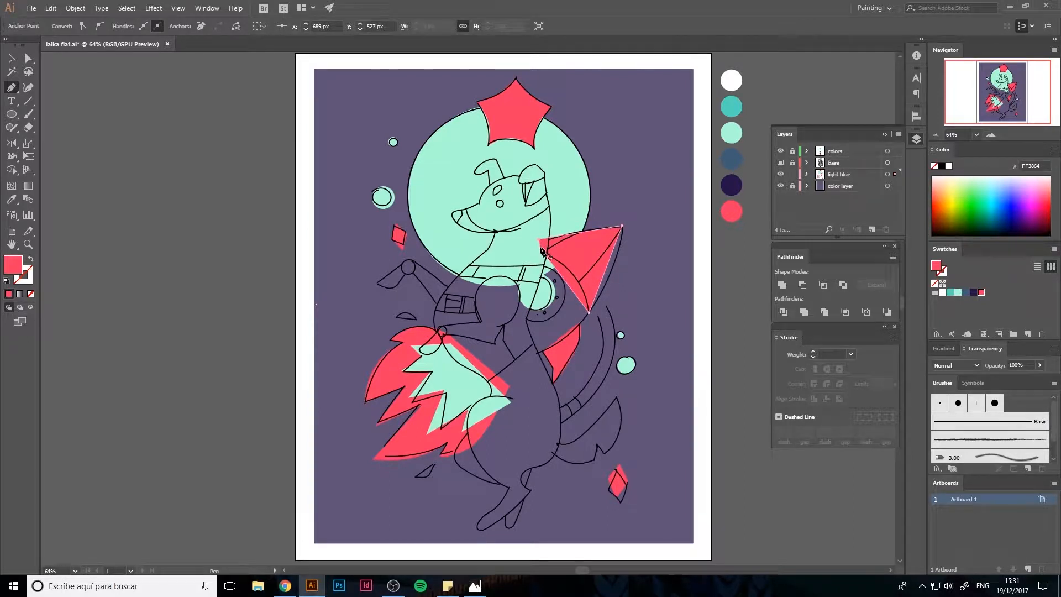
pyautogui.click(28, 87)
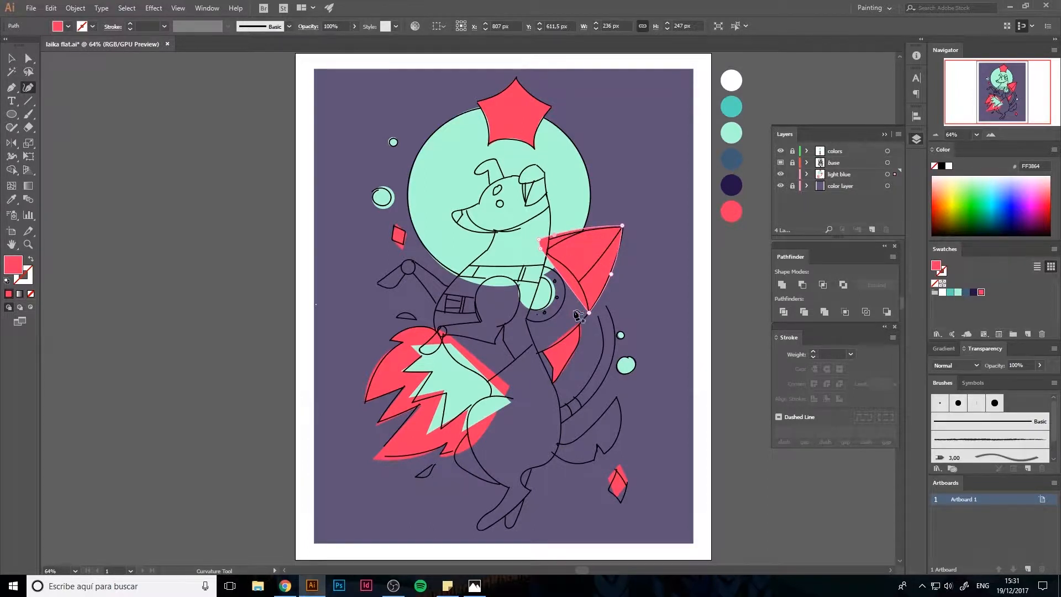
pyautogui.press('v')
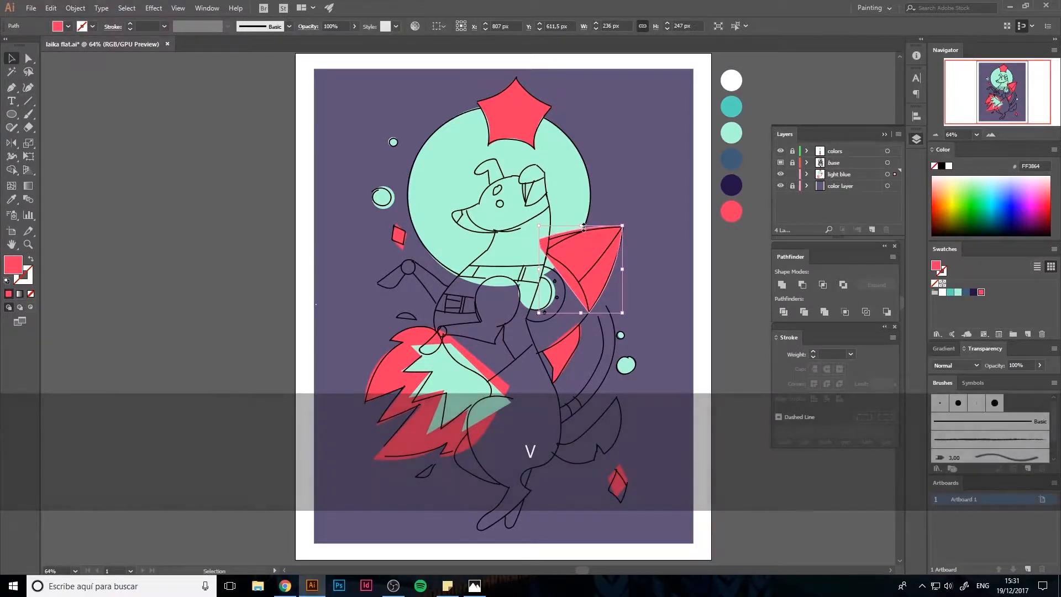
pyautogui.click(644, 267)
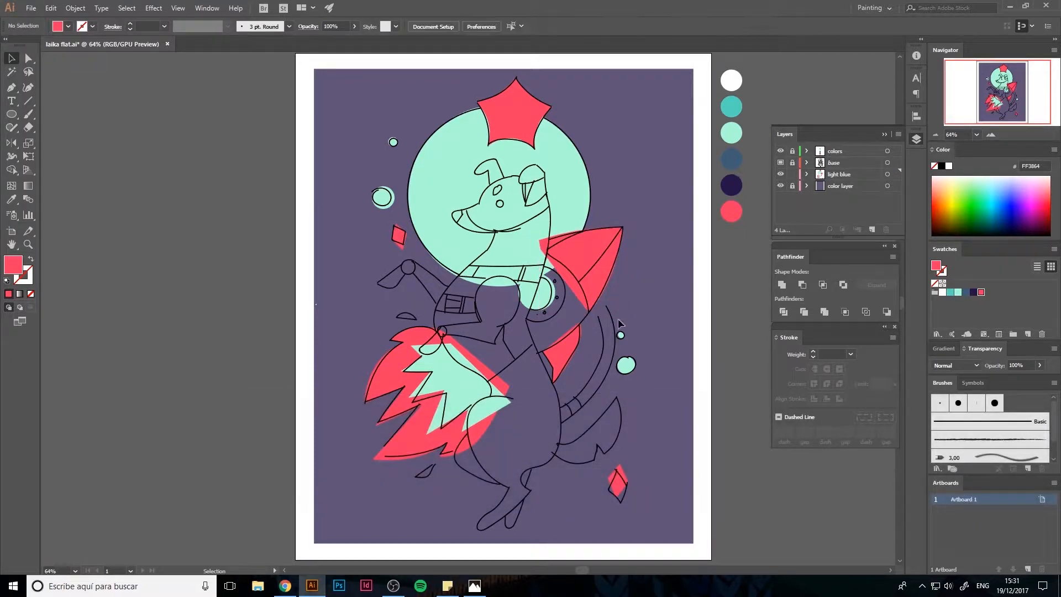
pyautogui.click(562, 361)
pyautogui.press('a')
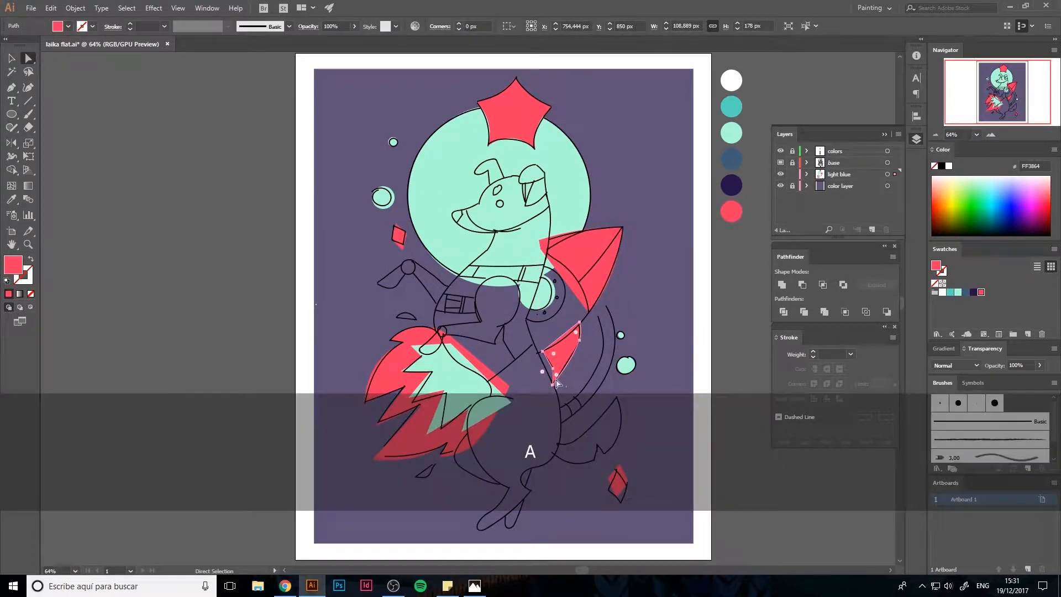
pyautogui.click(574, 381)
# Trace the curved hose behind the dog's back with the Pen tool and give it a red 30 pt stroke with no fill
pyautogui.press('p')
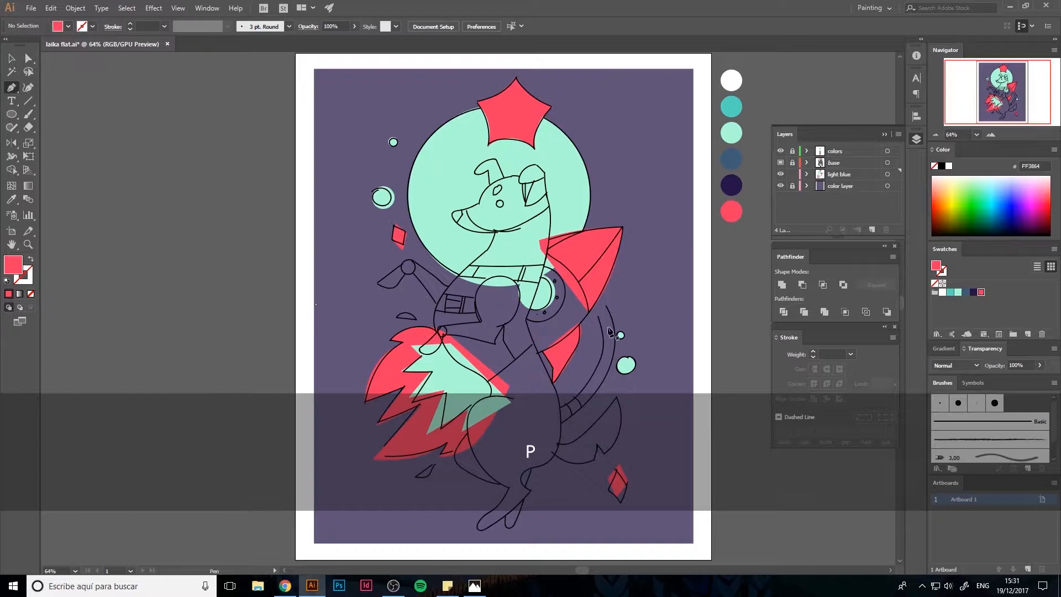
pyautogui.click(596, 301)
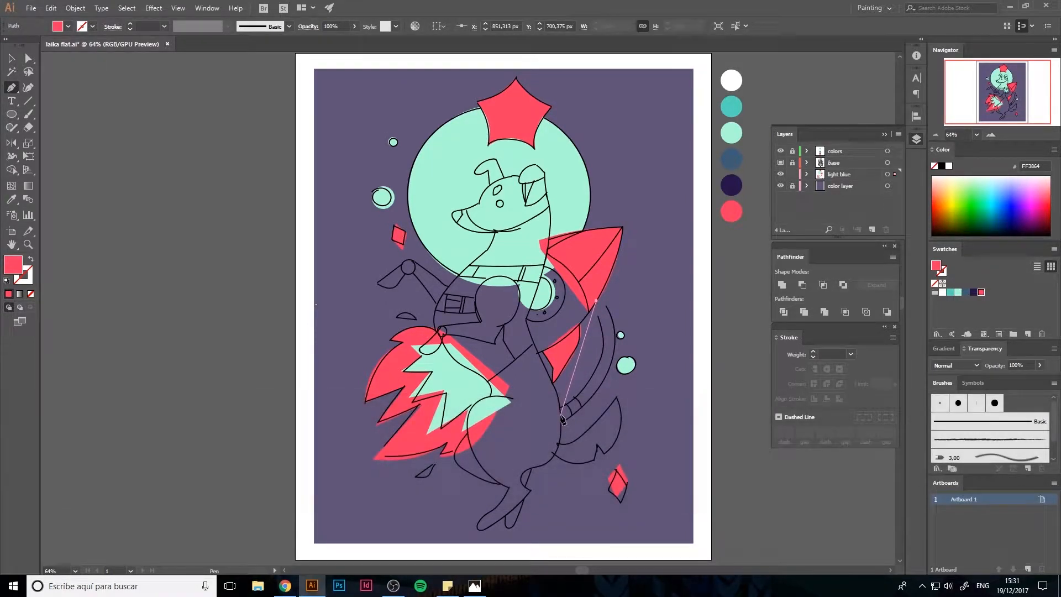
pyautogui.moveTo(534, 433); pyautogui.dragTo(482, 463)
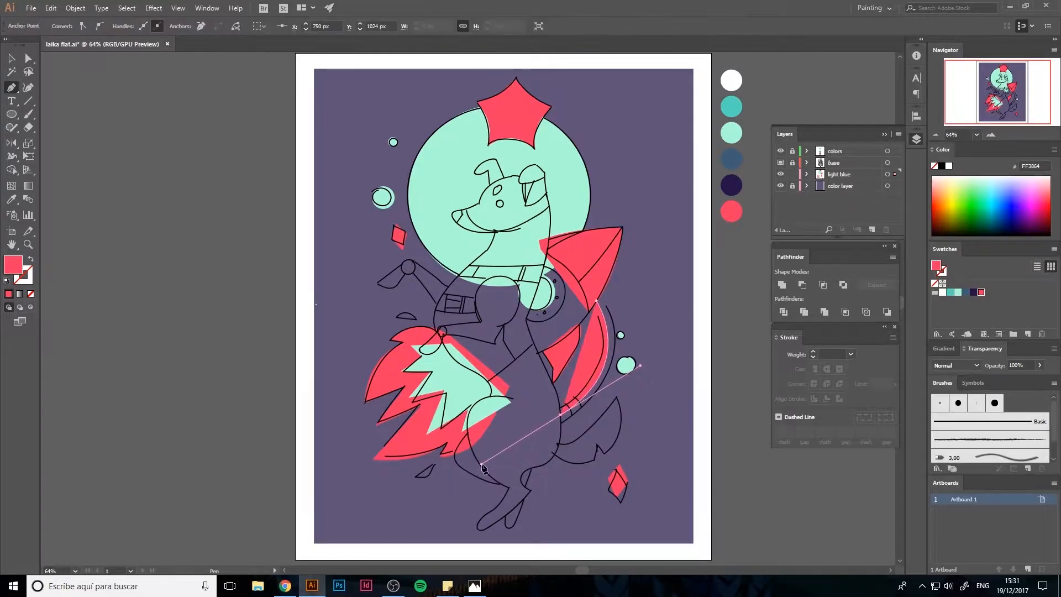
pyautogui.click(31, 259)
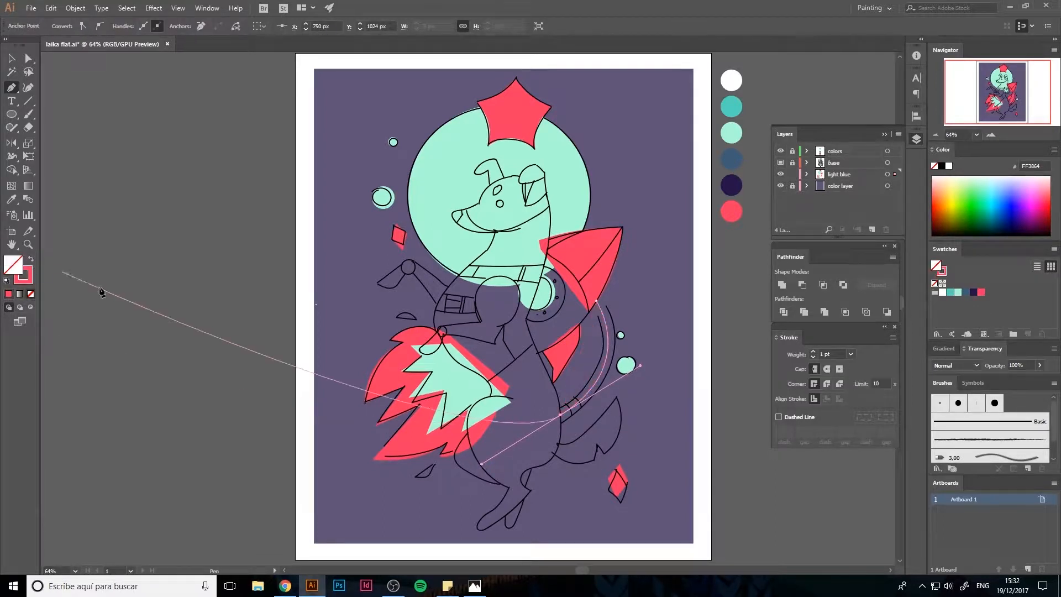
pyautogui.click(811, 352)
pyautogui.click(812, 352)
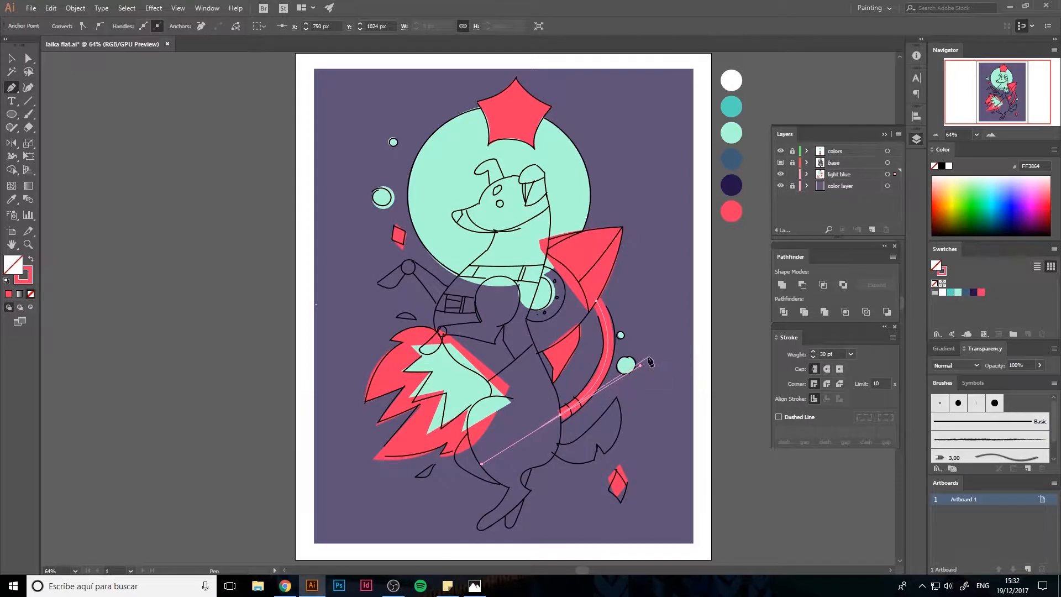
# Nudge the red hose stroke slightly left onto the line art and expand it into a filled shape
pyautogui.press('v')
pyautogui.click(597, 313)
pyautogui.click(584, 299)
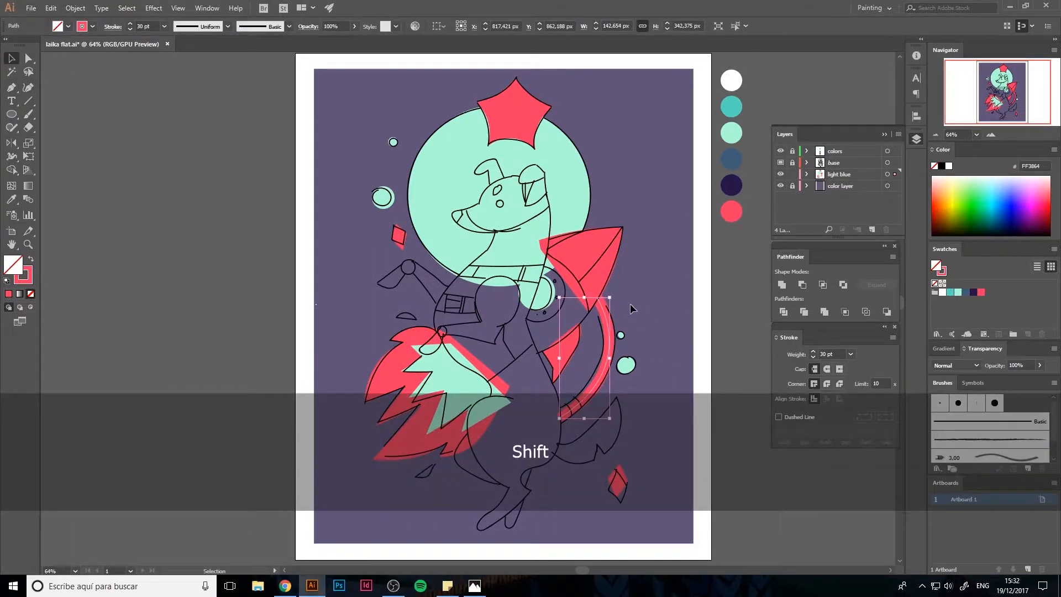
pyautogui.click(636, 308)
pyautogui.click(600, 317)
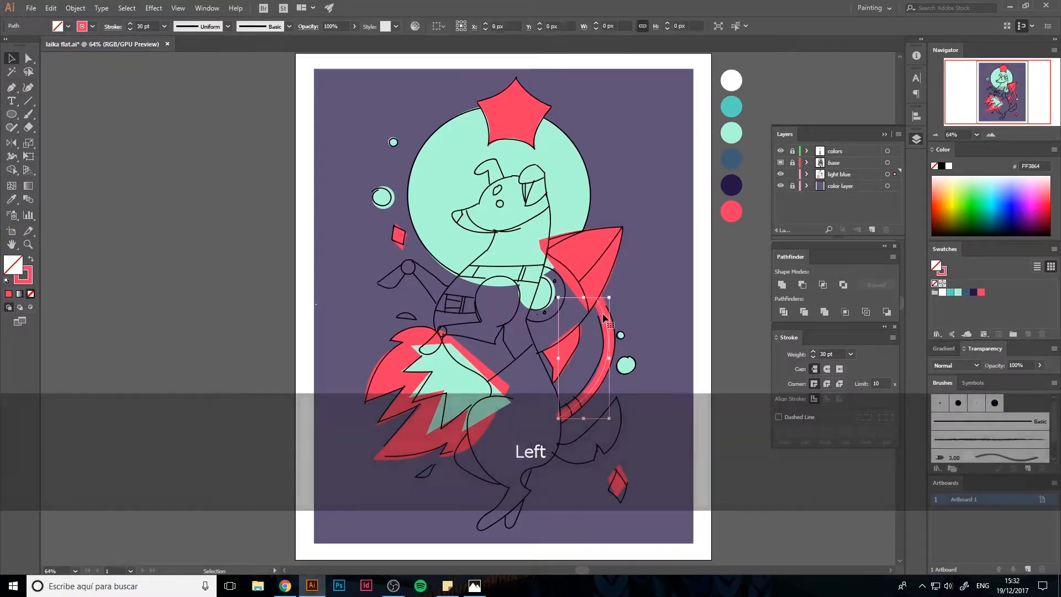
pyautogui.click(84, 10)
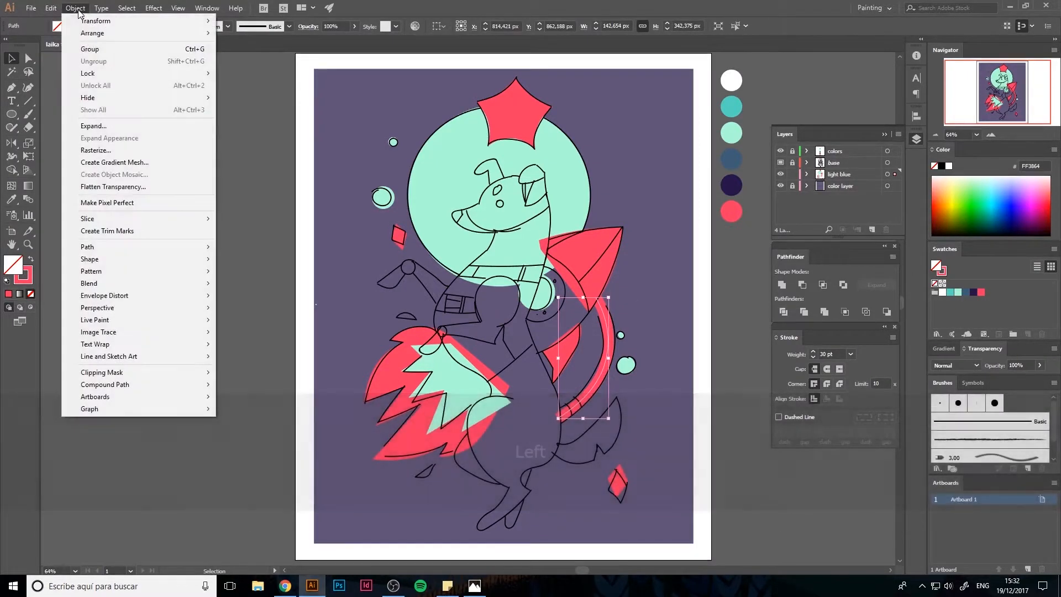
pyautogui.click(94, 126)
pyautogui.click(504, 354)
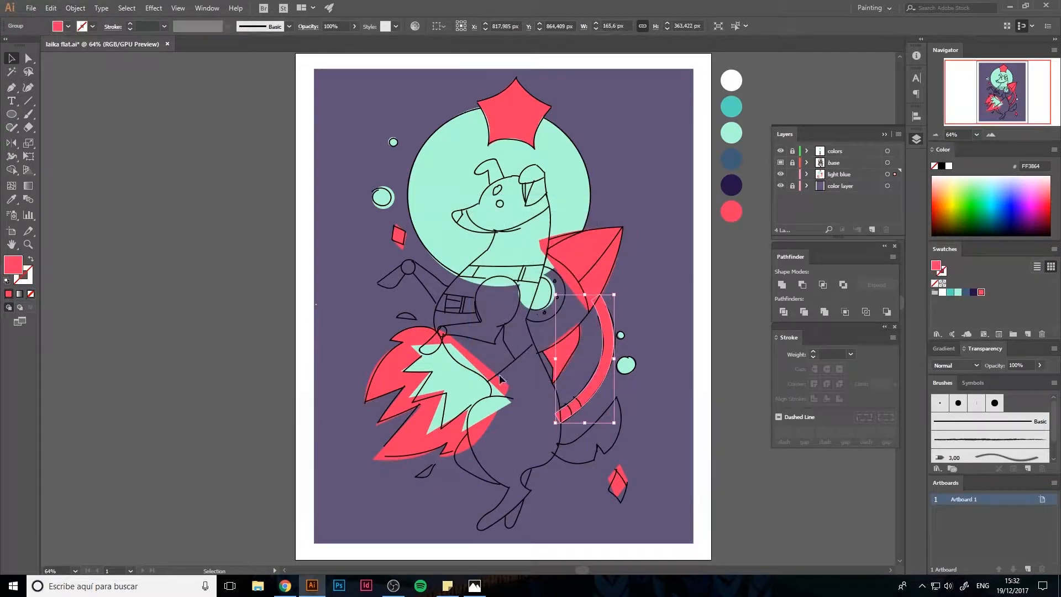
pyautogui.press('v')
pyautogui.click(625, 309)
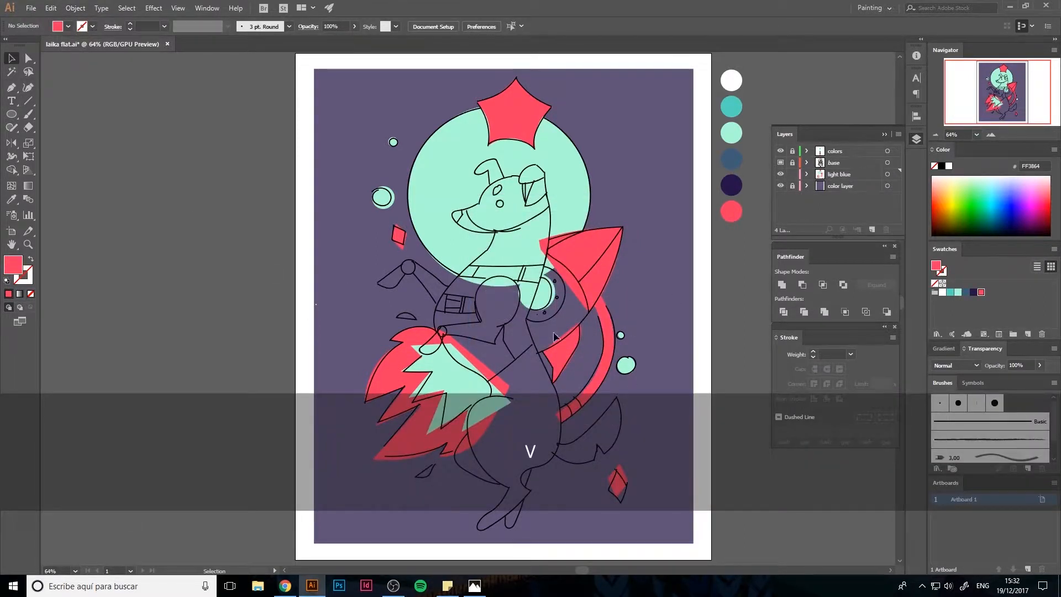
# Rename the light blue layer as / and set the fill to the teal swatch 55D6BE
pyautogui.press('p')
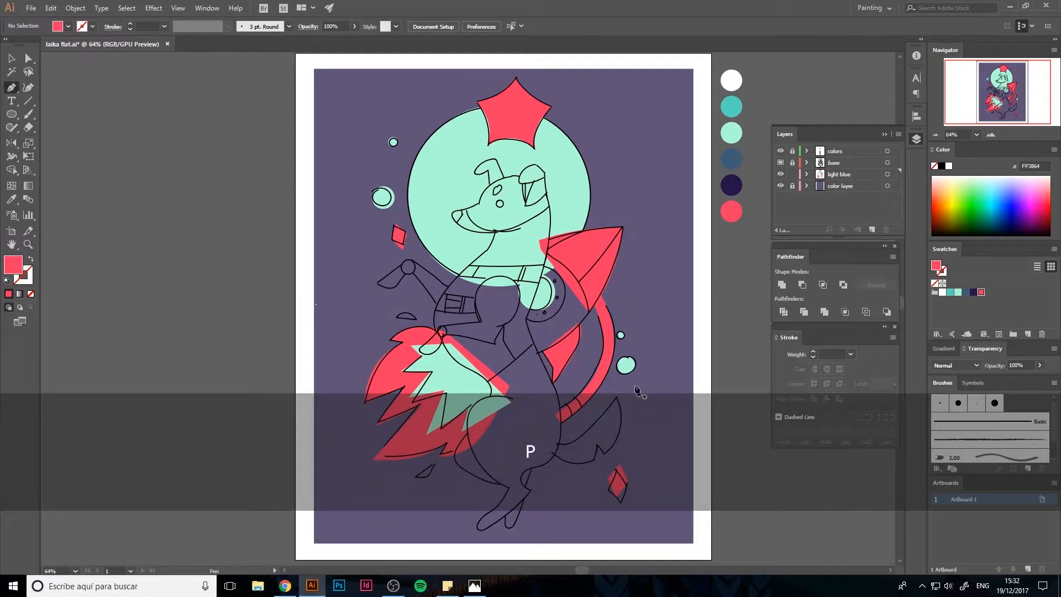
pyautogui.doubleClick(851, 173)
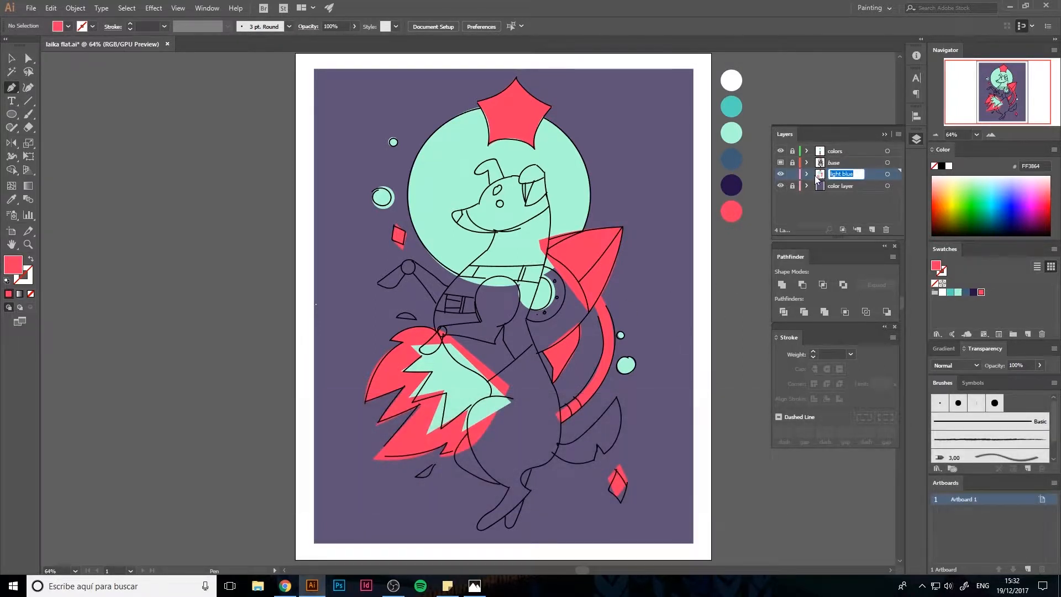
pyautogui.press('BackSpace')
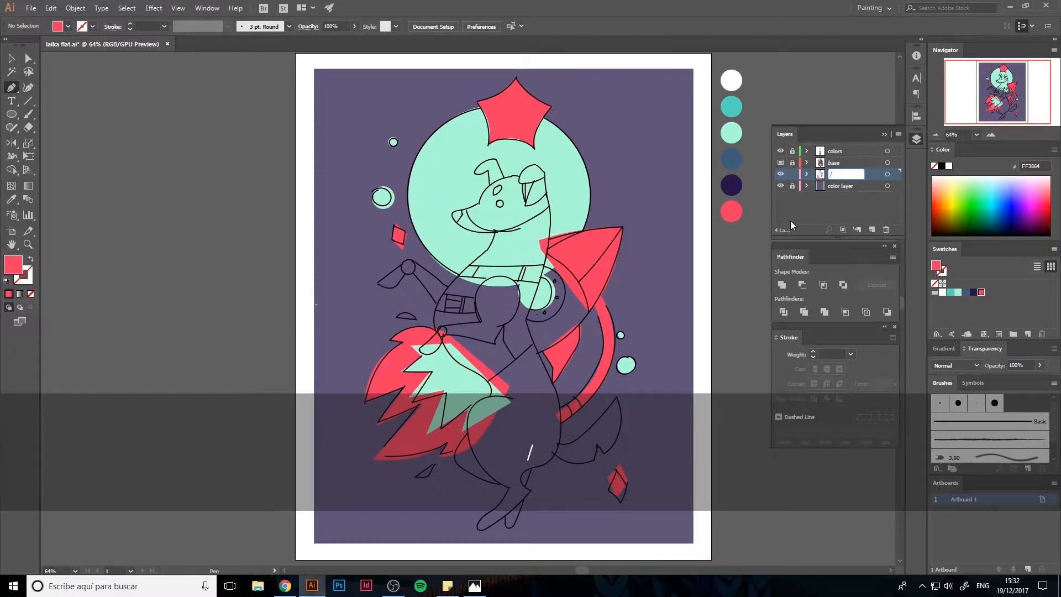
pyautogui.write('/')
pyautogui.click(637, 387)
pyautogui.hotkey('ctrl', 'z')
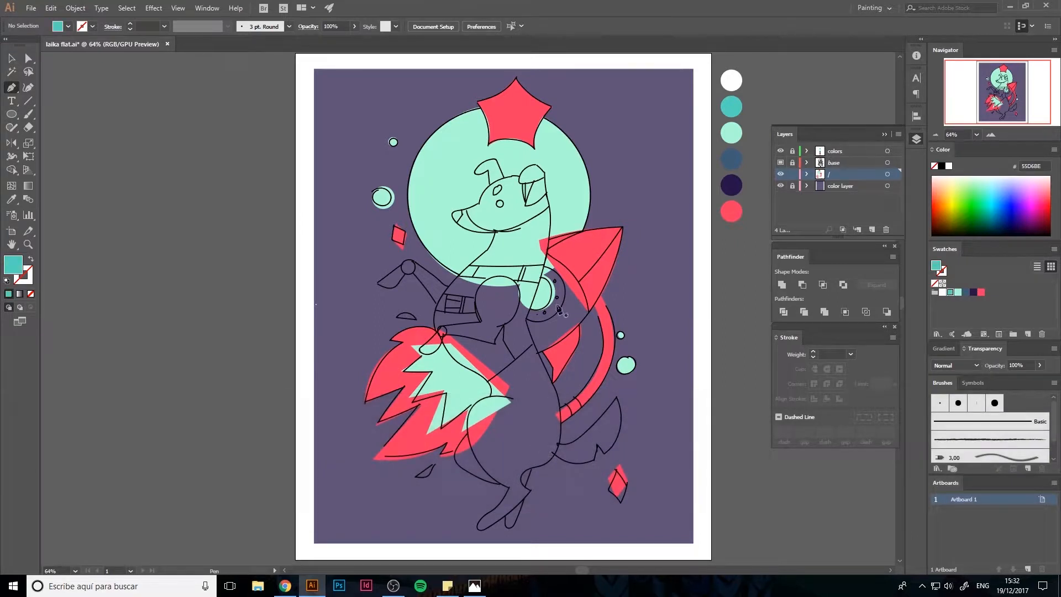
# Duplicate the small light blue circle on the rocket in place and enlarge the copy to 164 px
pyautogui.press('p')
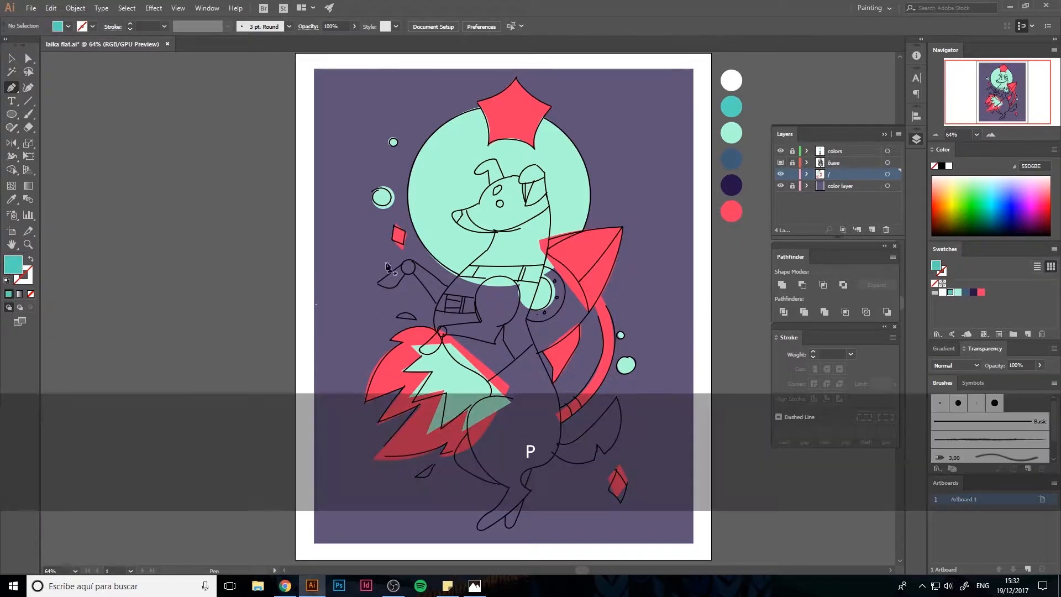
pyautogui.press('i')
pyautogui.click(552, 255)
pyautogui.press('p')
pyautogui.press('v')
pyautogui.click(537, 296)
pyautogui.moveTo(556, 273); pyautogui.dragTo(585, 279)
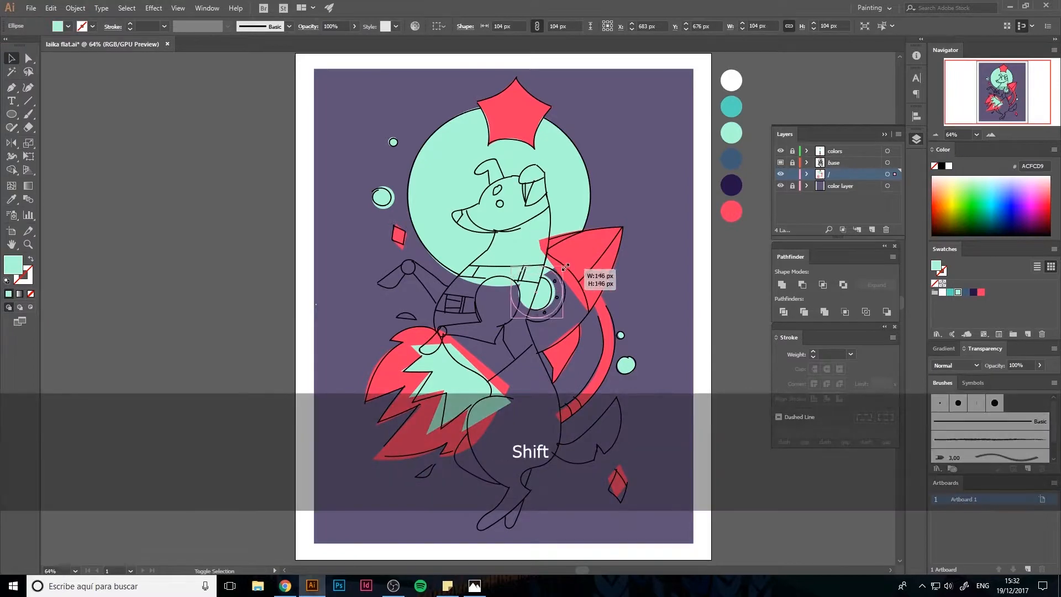
# Fill the enlarged circle with the red sampled from the artwork and arrange it behind the small light blue circle
pyautogui.press('i')
pyautogui.click(587, 299)
pyautogui.hotkey('ctrl', '9')
pyautogui.rightClick(553, 298)
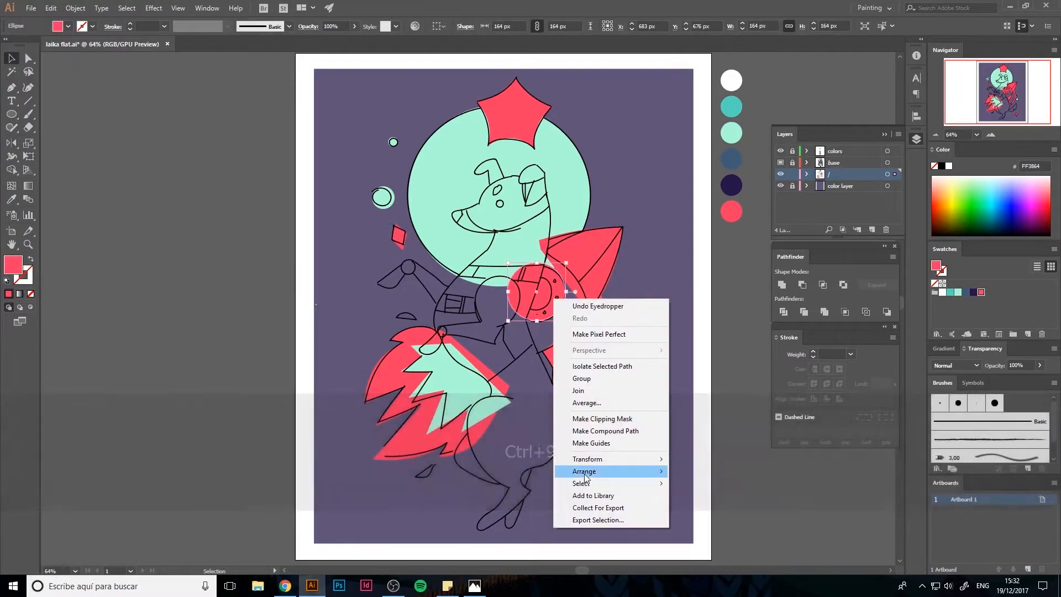
pyautogui.moveTo(584, 471)
pyautogui.click(705, 506)
pyautogui.click(641, 315)
# Draw a closed Pen tool shape over the rocket body behind the dog's back and fill it with teal 55D6BE
pyautogui.press('p')
pyautogui.click(544, 253)
pyautogui.moveTo(589, 313); pyautogui.dragTo(600, 361)
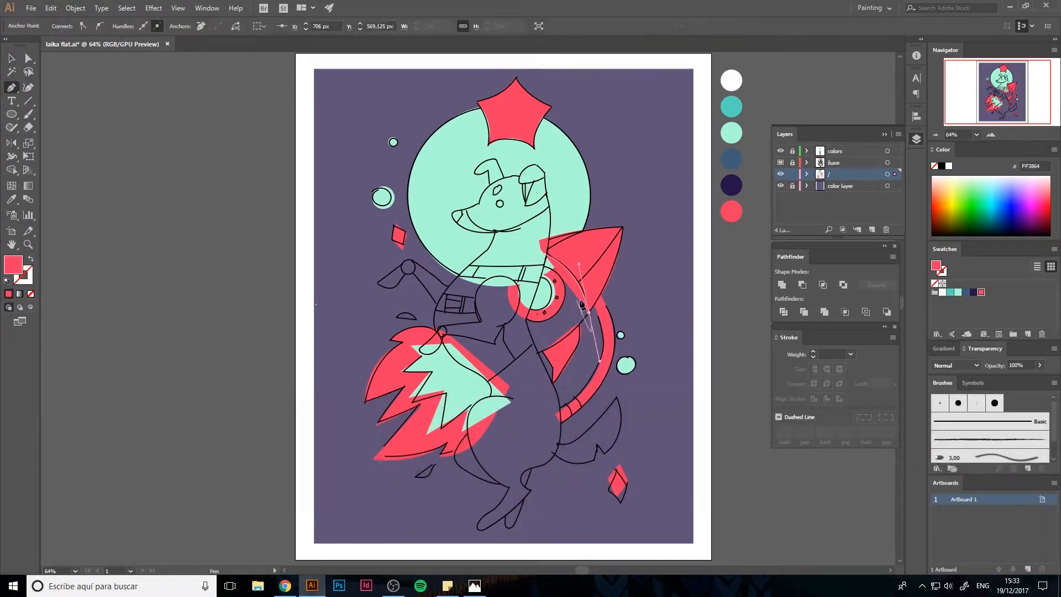
pyautogui.click(531, 357)
pyautogui.click(516, 294)
pyautogui.click(544, 254)
pyautogui.click(950, 292)
# Arrange the teal rocket body behind the red and light blue circles
pyautogui.press('v')
pyautogui.rightClick(568, 313)
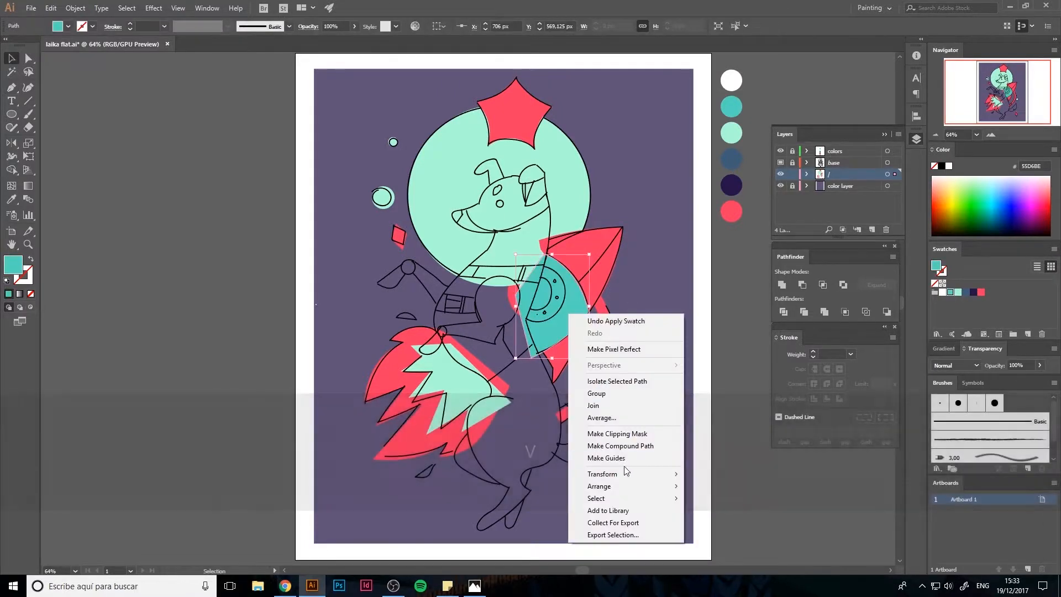
pyautogui.click(519, 510)
pyautogui.hotkey('ctrl', '9')
pyautogui.rightClick(558, 334)
pyautogui.click(519, 540)
# Arrange the small red fin and the red rocket tip behind the teal body, with the large light blue circle behind them
pyautogui.rightClick(562, 369)
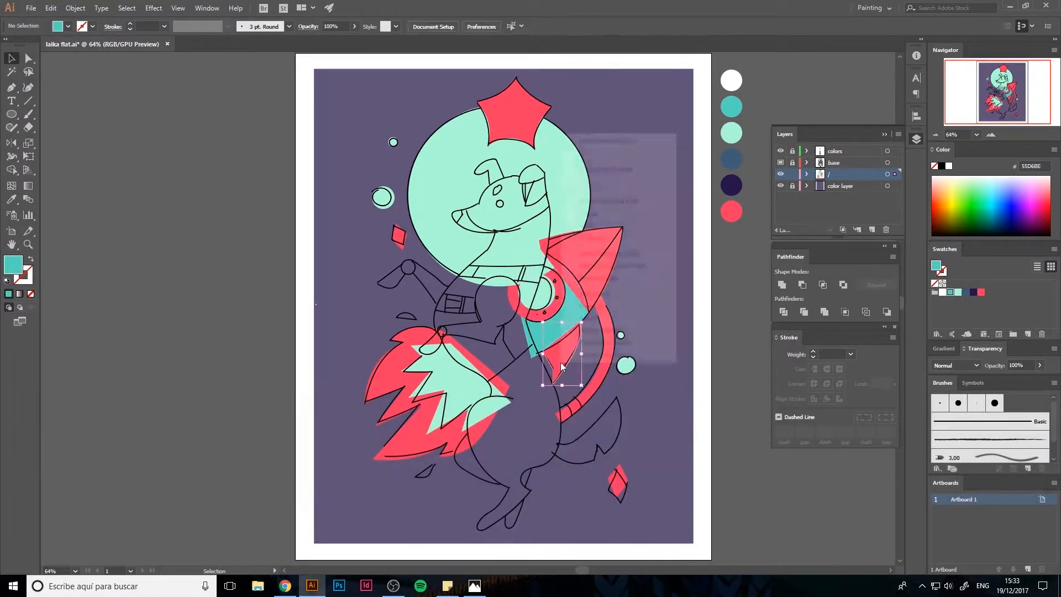
pyautogui.click(525, 343)
pyautogui.rightClick(593, 275)
pyautogui.click(553, 483)
pyautogui.rightClick(574, 201)
pyautogui.click(535, 410)
pyautogui.click(697, 334)
# Choose the white FFFFFF fill and start the dog's body path with the Pen tool around the muzzle and lower jaw
pyautogui.press('space')
pyautogui.moveTo(699, 335); pyautogui.dragTo(708, 340)
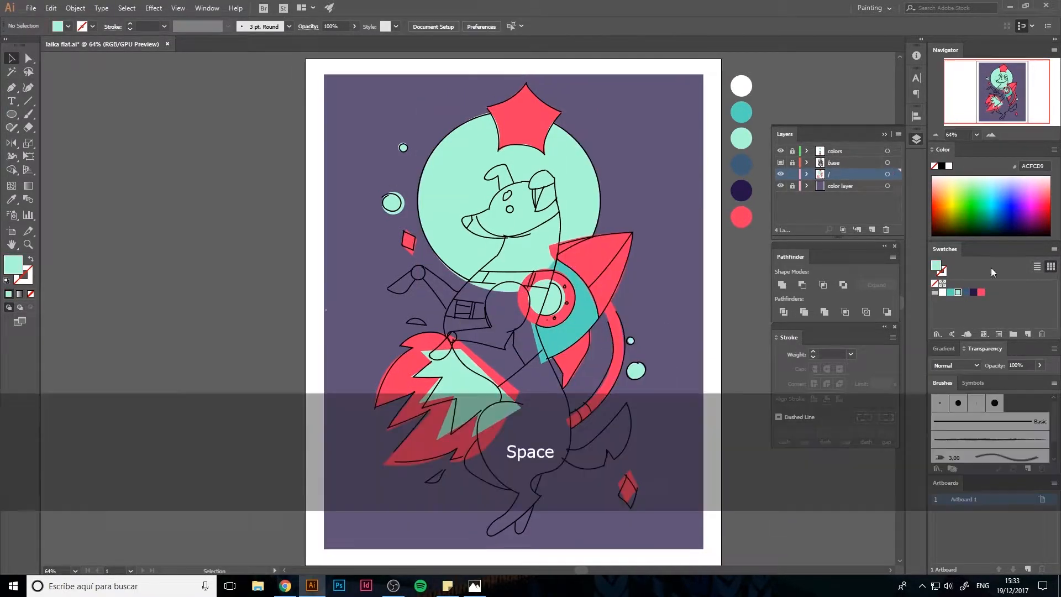
pyautogui.click(943, 291)
pyautogui.press('p')
pyautogui.click(489, 209)
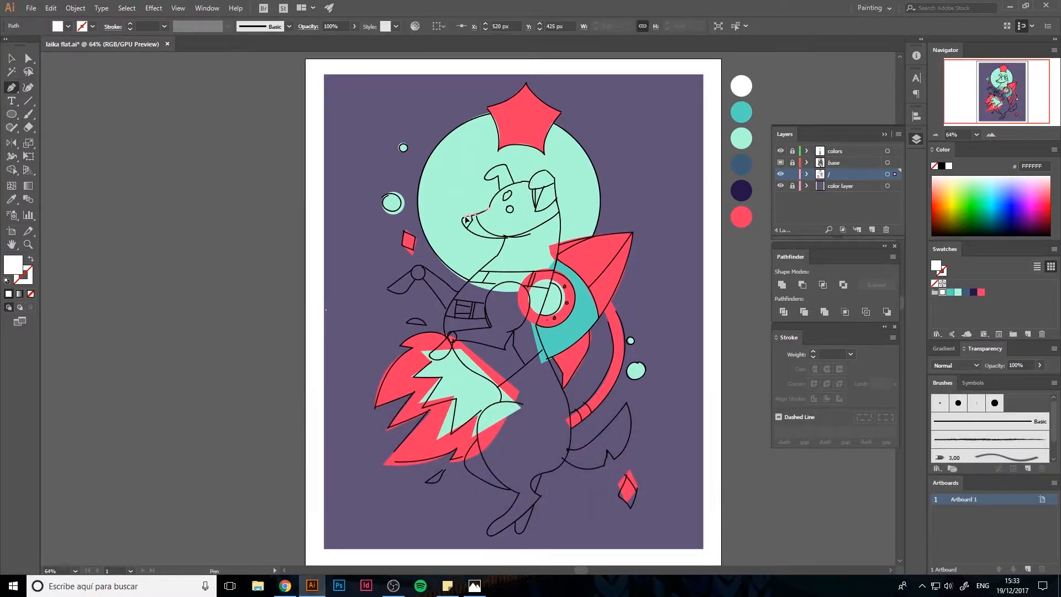
pyautogui.hotkey('ctrl', 'z')
pyautogui.click(462, 220)
pyautogui.moveTo(466, 219); pyautogui.dragTo(546, 232)
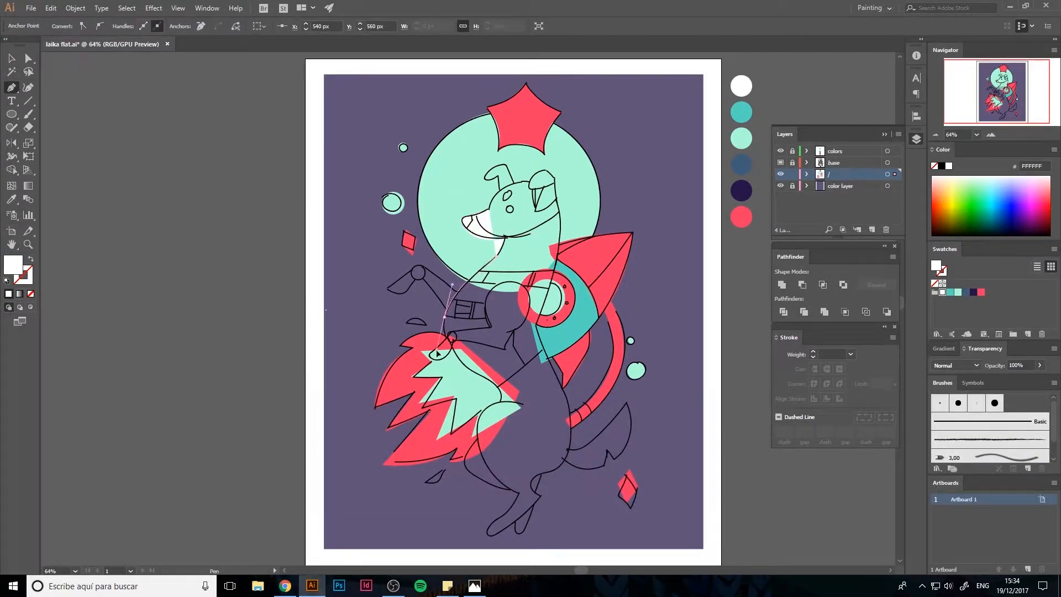
# Continue the white body path down the dog's belly and front of the leg to the tip of the foot
pyautogui.moveTo(437, 353); pyautogui.dragTo(439, 357)
pyautogui.moveTo(500, 396); pyautogui.dragTo(475, 438)
pyautogui.moveTo(518, 494); pyautogui.dragTo(560, 508)
pyautogui.click(518, 493)
pyautogui.moveTo(500, 517); pyautogui.dragTo(489, 524)
pyautogui.moveTo(492, 535); pyautogui.dragTo(500, 540)
pyautogui.click(492, 535)
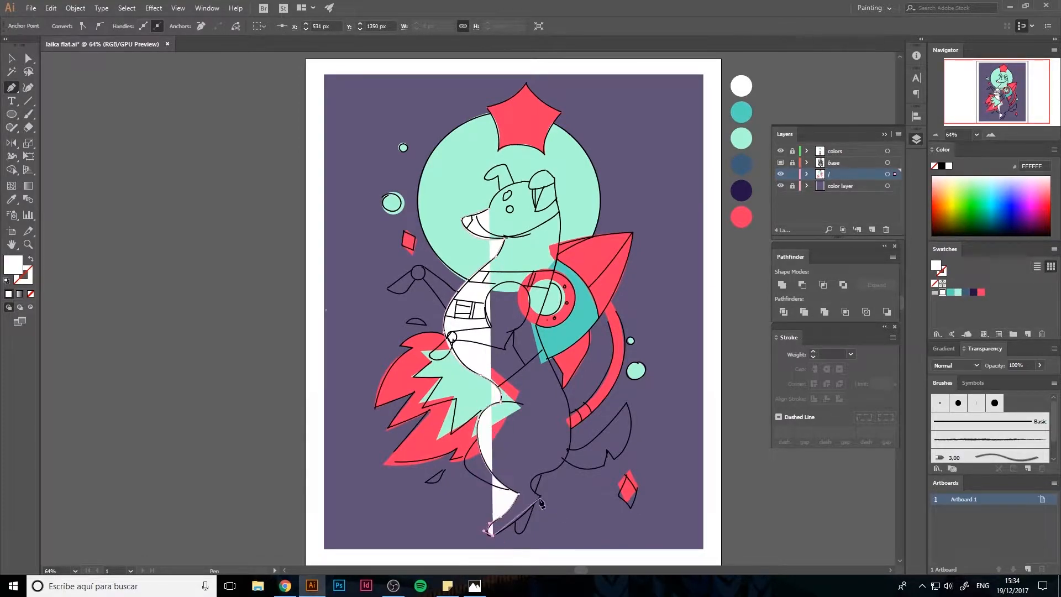
# Continue the white body path from the foot up the leg, back and neck to the head, undoing the misplaced point
pyautogui.moveTo(540, 496); pyautogui.dragTo(572, 425)
pyautogui.click(540, 496)
pyautogui.click(534, 492)
pyautogui.hotkey('ctrl', 'z')
pyautogui.moveTo(557, 382); pyautogui.dragTo(546, 362)
pyautogui.click(561, 227)
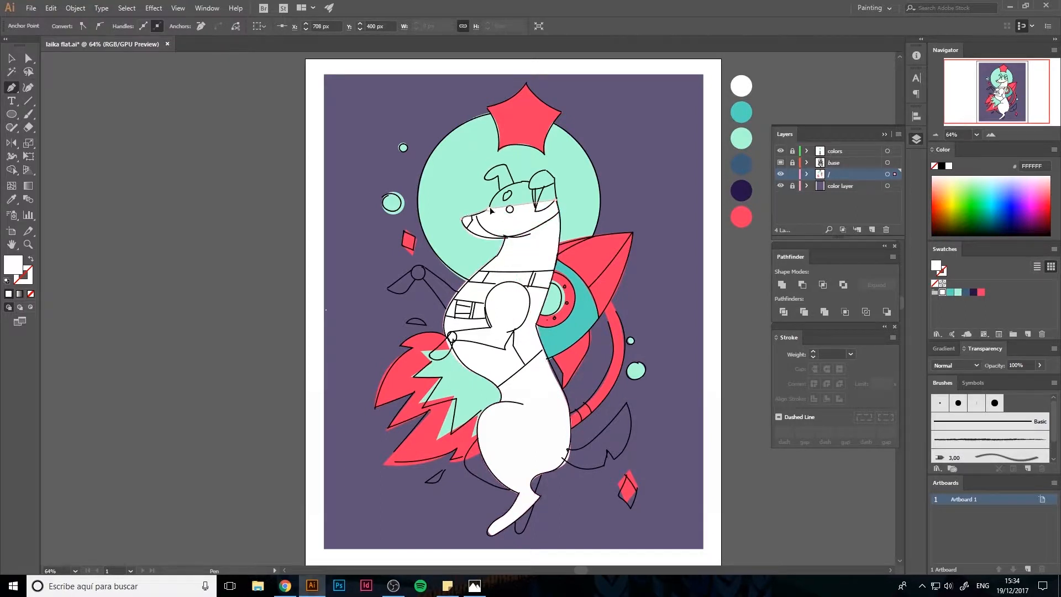
pyautogui.press('v')
pyautogui.click(344, 305)
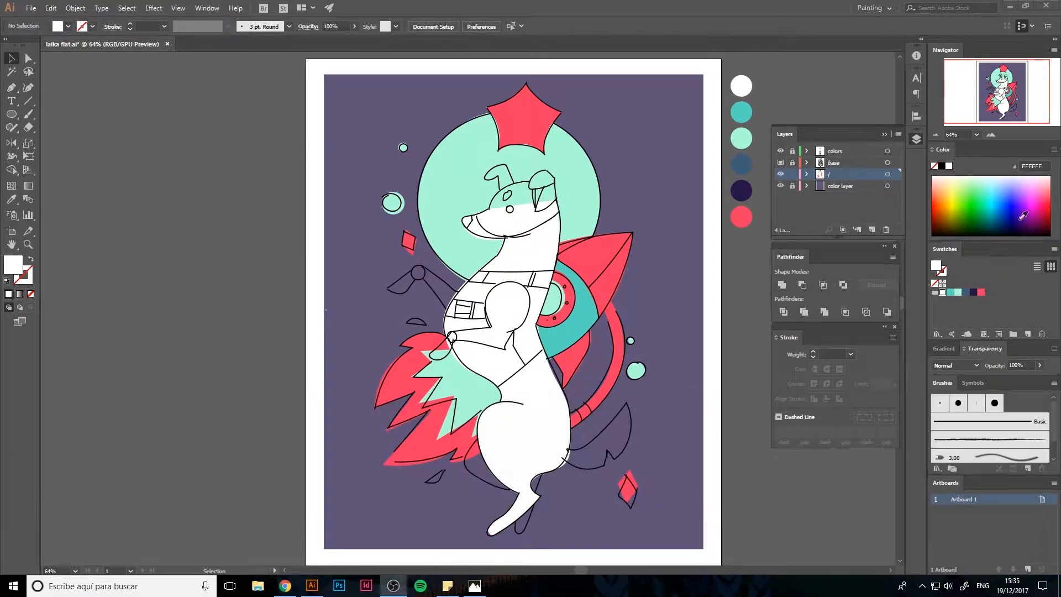
# Draw a closed dark blue 3E5C76 shape with the Pen tool over the upper part of the dog's head
pyautogui.click(965, 292)
pyautogui.press('p')
pyautogui.click(476, 214)
pyautogui.moveTo(529, 231); pyautogui.dragTo(560, 216)
pyautogui.moveTo(559, 212); pyautogui.dragTo(566, 210)
pyautogui.keyDown('alt'); pyautogui.click(559, 212); pyautogui.keyUp('alt')
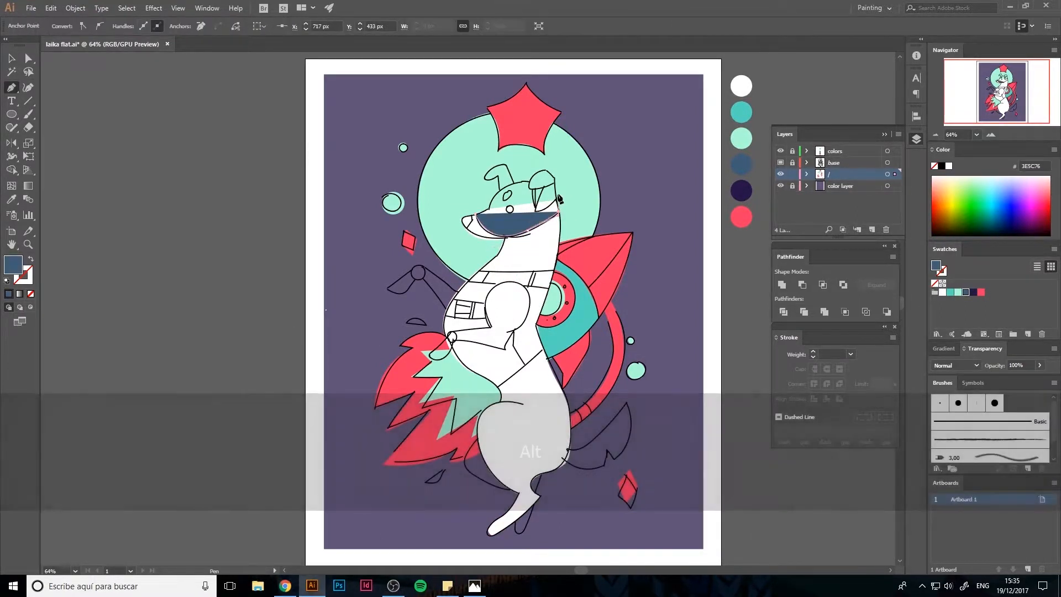
pyautogui.moveTo(529, 181); pyautogui.dragTo(500, 180)
pyautogui.click(488, 209)
pyautogui.click(475, 214)
pyautogui.press('p')
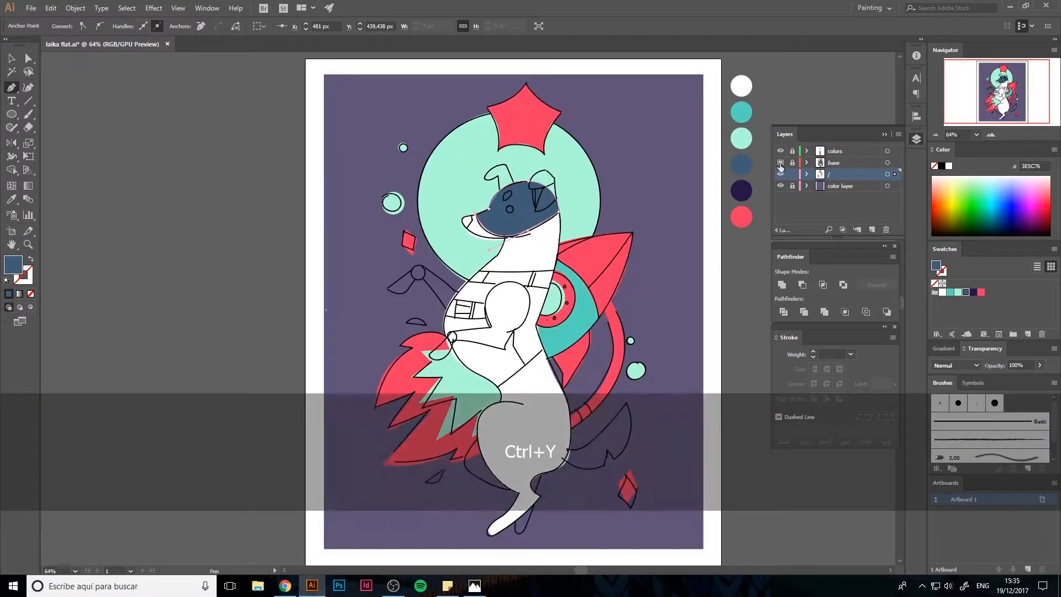
# Draw a closed dark blue nose shape at the tip of the dog's muzzle and hide the base line art layer
pyautogui.click(780, 163)
pyautogui.click(469, 215)
pyautogui.click(462, 218)
pyautogui.click(465, 227)
pyautogui.press('v')
pyautogui.moveTo(402, 208); pyautogui.dragTo(433, 220)
pyautogui.hotkey('ctrl', ']')
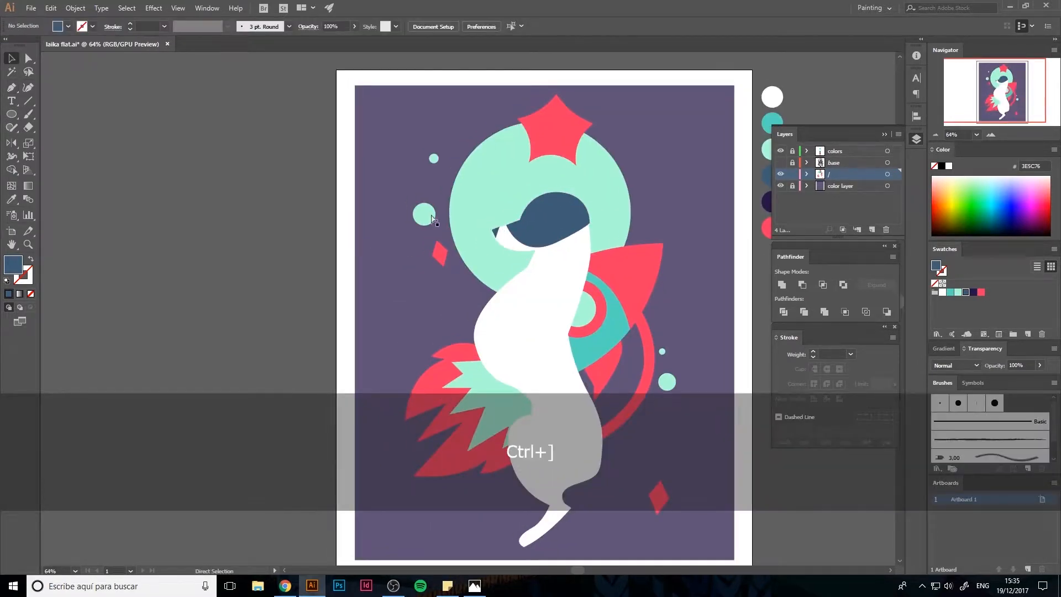
# Adjust the dark blue nose's anchor points so its edges line up with the white muzzle
pyautogui.hotkey('ctrl', '+')
pyautogui.hotkey('ctrl', '+')
pyautogui.hotkey('ctrl', '+')
pyautogui.hotkey('ctrl', '+')
pyautogui.hotkey('ctrl', '+')
pyautogui.hotkey('ctrl', '+')
pyautogui.moveTo(666, 216); pyautogui.dragTo(532, 564)
pyautogui.click(504, 307)
pyautogui.press('a')
pyautogui.moveTo(530, 274); pyautogui.dragTo(533, 271)
pyautogui.moveTo(506, 341); pyautogui.dragTo(493, 325)
pyautogui.press('v')
pyautogui.press('Right')
pyautogui.press('Left')
pyautogui.click(189, 312)
# Nudge the dark blue head shape's front corner point on the muzzle slightly upward
pyautogui.press('a')
pyautogui.click(575, 259)
pyautogui.press('Up')
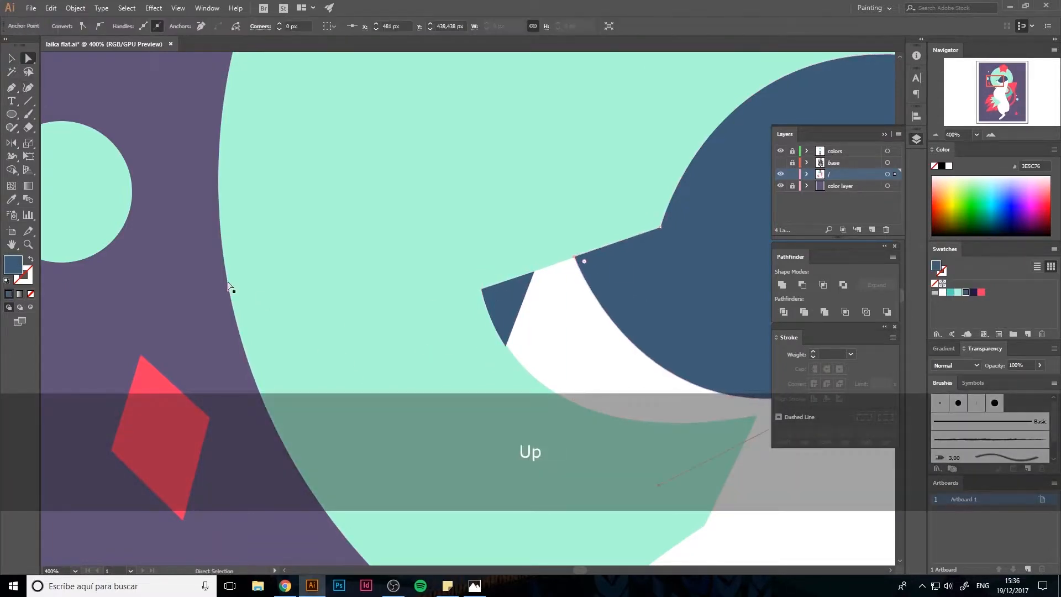
pyautogui.click(207, 290)
pyautogui.moveTo(630, 326); pyautogui.dragTo(234, 267)
pyautogui.click(696, 191)
pyautogui.click(720, 201)
# Show the base line art again and sample the head's dark blue 3E5C76 as the fill for the Pen tool
pyautogui.hotkey('ctrl', '-')
pyautogui.hotkey('ctrl', '-')
pyautogui.hotkey('ctrl', '-')
pyautogui.hotkey('ctrl', '-')
pyautogui.hotkey('ctrl', '-')
pyautogui.hotkey('ctrl', '-')
pyautogui.press('v')
pyautogui.click(717, 294)
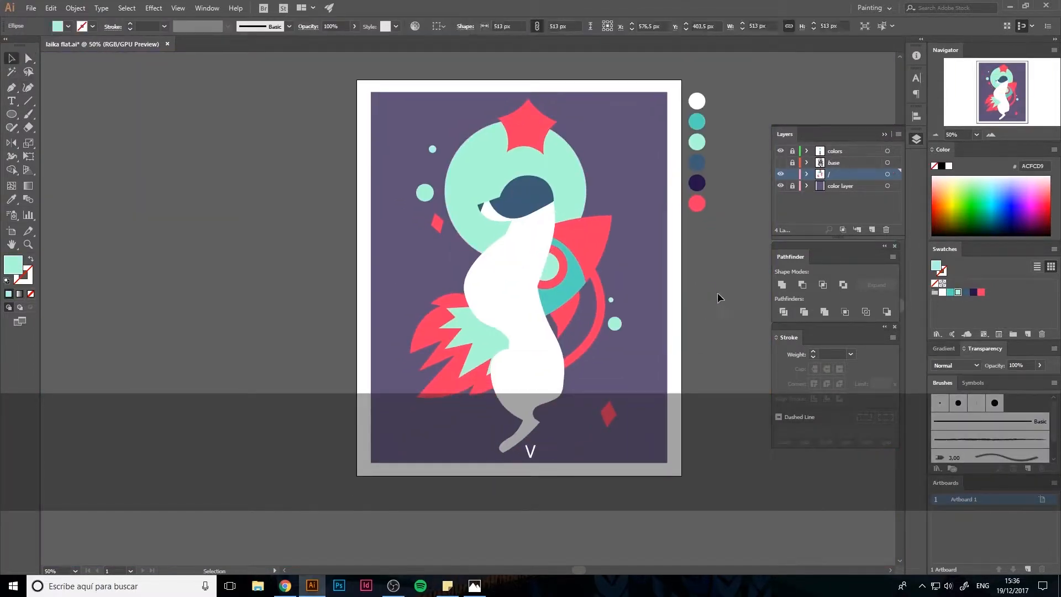
pyautogui.hotkey('ctrl', 'shift', 'w')
pyautogui.hotkey('ctrl', '0')
pyautogui.press('i')
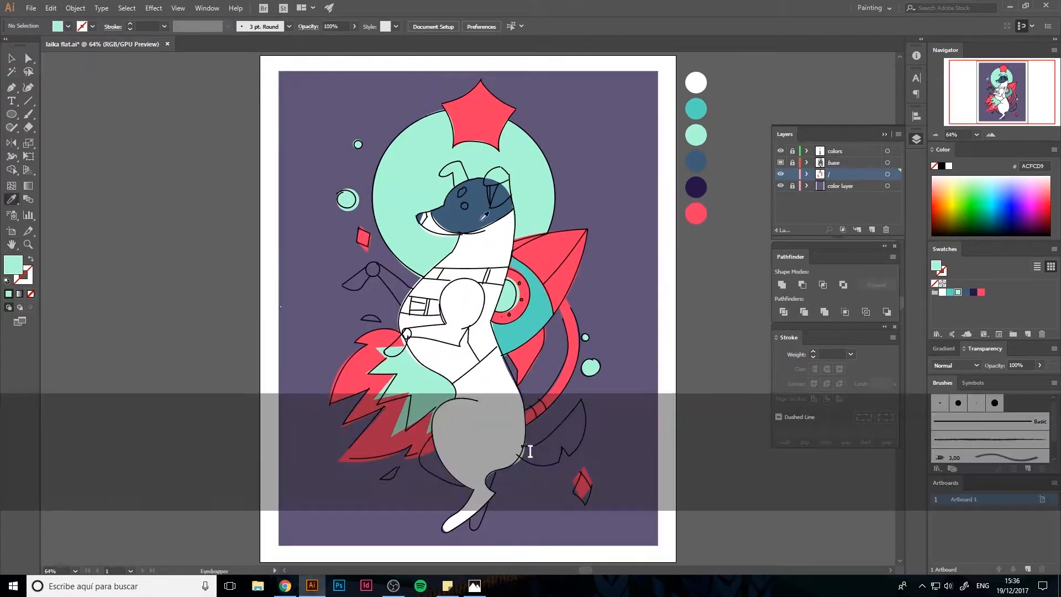
pyautogui.click(481, 220)
pyautogui.press('p')
# Unlock the base layer, reduce the line art's opacity to 53%, relock it and return to the / layer
pyautogui.click(792, 163)
pyautogui.click(780, 162)
pyautogui.click(780, 162)
pyautogui.press('v')
pyautogui.click(555, 199)
pyautogui.moveTo(354, 40); pyautogui.dragTo(330, 40)
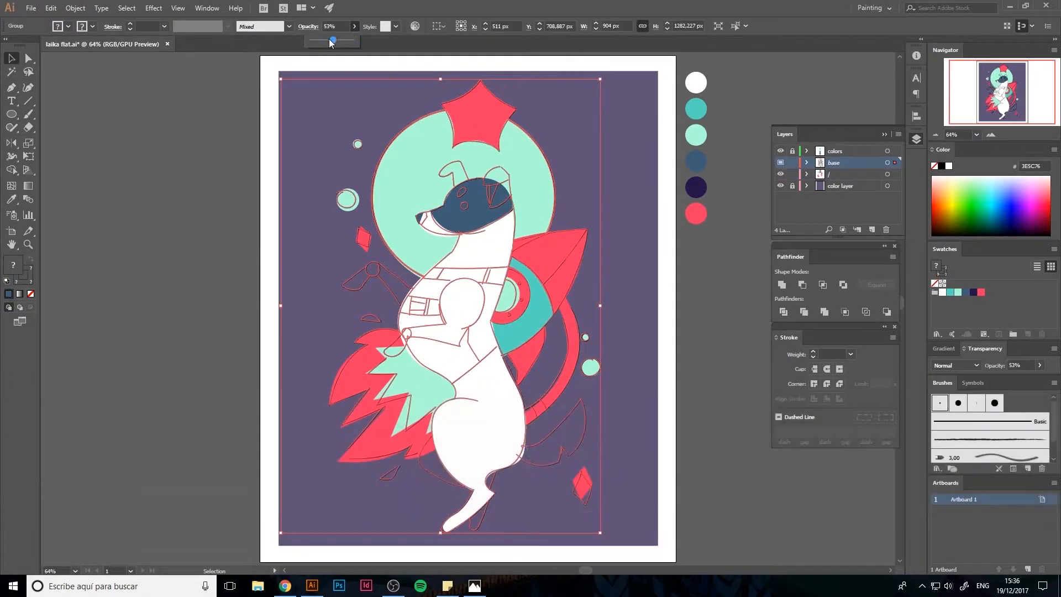
pyautogui.click(793, 162)
pyautogui.click(829, 174)
# Start the dark blue vest path with the Pen tool along the collar and down the chest to the lower hem
pyautogui.hotkey('ctrl', '+')
pyautogui.hotkey('ctrl', '+')
pyautogui.moveTo(520, 271); pyautogui.dragTo(533, 301)
pyautogui.press('p')
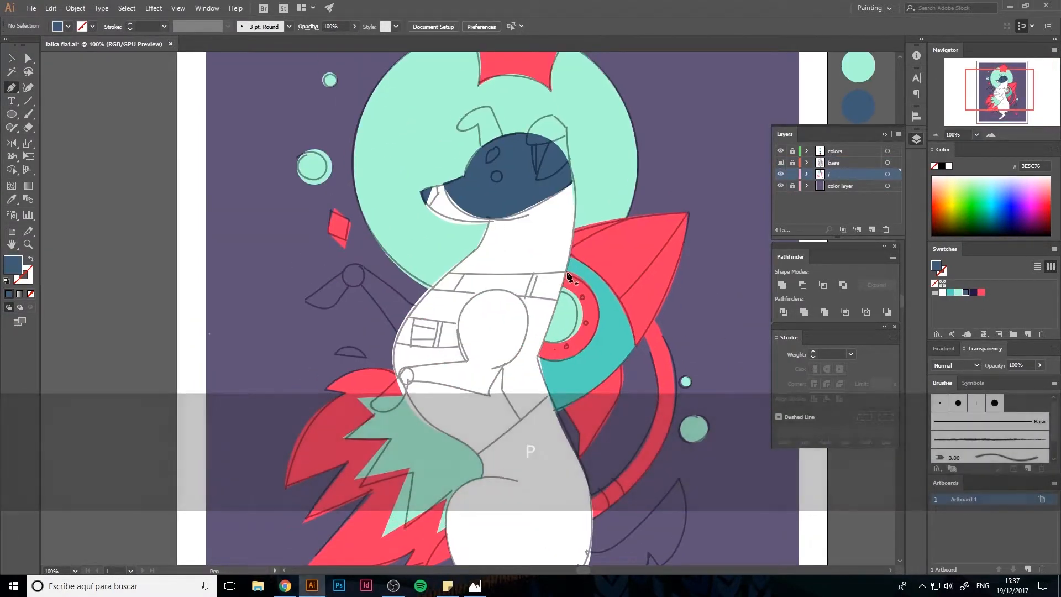
pyautogui.click(566, 272)
pyautogui.click(446, 271)
pyautogui.click(392, 356)
pyautogui.click(430, 427)
pyautogui.click(476, 453)
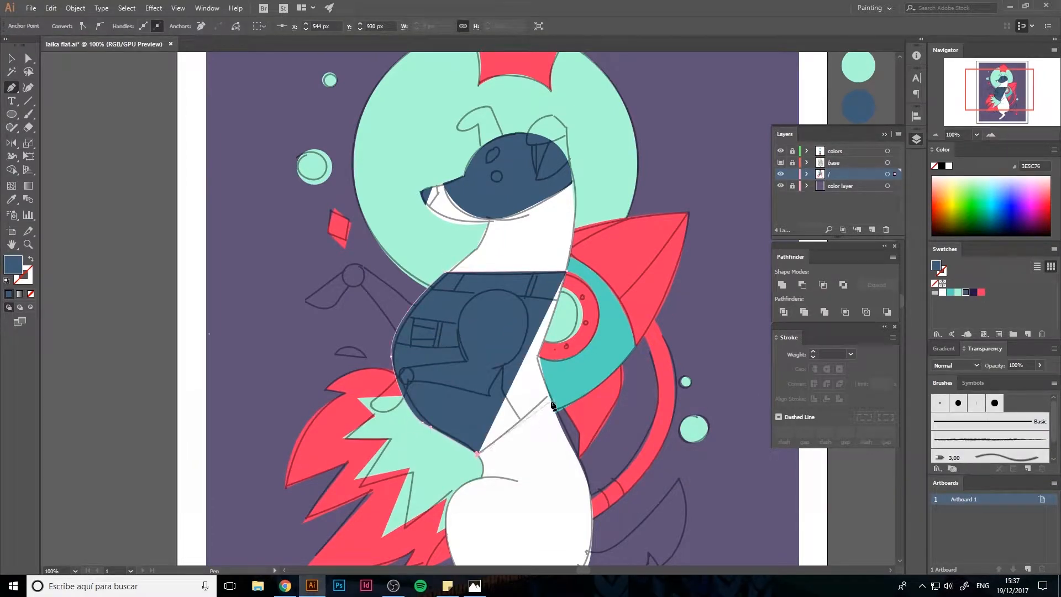
# Continue the vest path along the hem and up the dog's back, close it at the collar and deselect it
pyautogui.click(553, 402)
pyautogui.click(538, 357)
pyautogui.click(566, 272)
pyautogui.press('v')
pyautogui.click(332, 337)
# Set the fill to white FFFFFF with nothing selected
pyautogui.press('i')
pyautogui.click(950, 293)
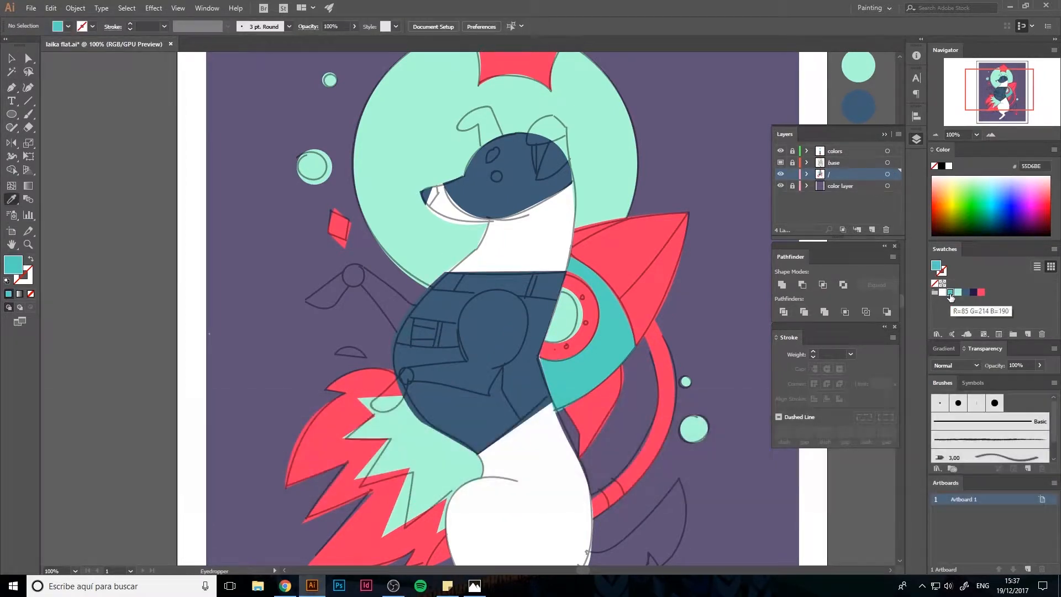
pyautogui.moveTo(704, 255); pyautogui.dragTo(393, 313)
pyautogui.click(547, 55)
pyautogui.moveTo(183, 421); pyautogui.dragTo(537, 296)
pyautogui.press('p')
pyautogui.click(570, 241)
pyautogui.moveTo(515, 231); pyautogui.dragTo(495, 250)
pyautogui.moveTo(507, 287); pyautogui.dragTo(515, 301)
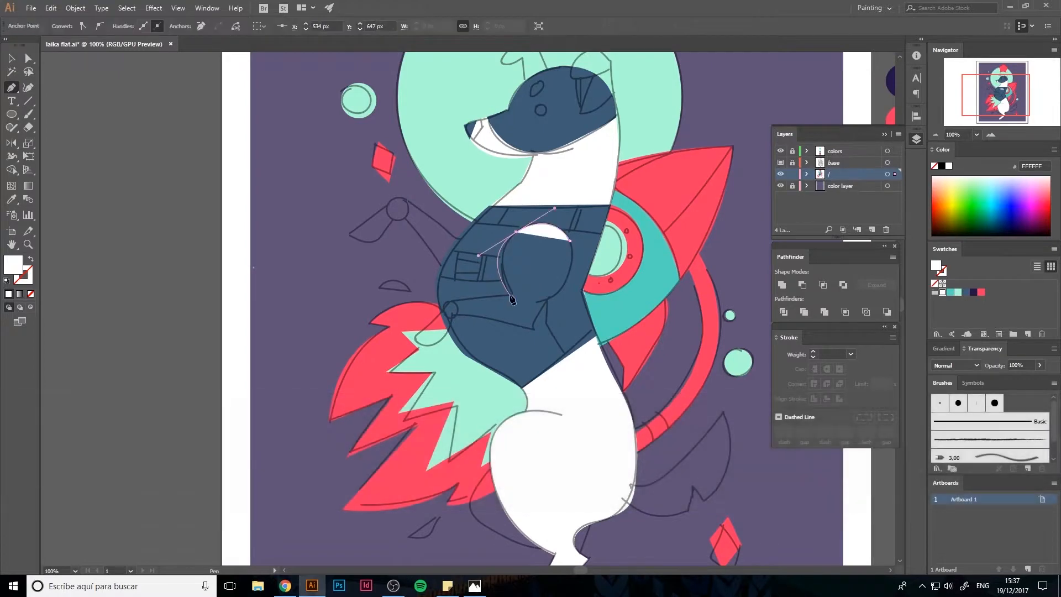
pyautogui.keyDown('alt'); pyautogui.click(507, 287); pyautogui.keyUp('alt')
pyautogui.press('Delete')
pyautogui.press('Delete')
# Draw a white circle about 135 px wide and place it over the dog's shoulder on the vest
pyautogui.press('l')
pyautogui.moveTo(506, 231); pyautogui.dragTo(585, 309)
pyautogui.press('v')
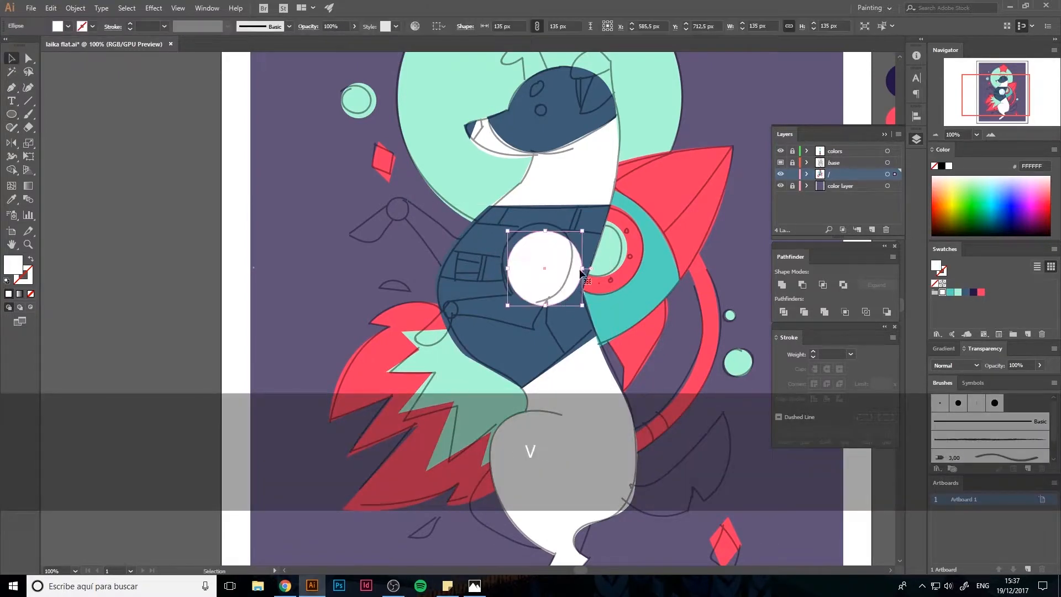
pyautogui.moveTo(547, 274); pyautogui.dragTo(575, 264)
# Draw the white forearm with the Pen tool from the shoulder circle through the elbow to the wrist
pyautogui.press('p')
pyautogui.click(547, 301)
pyautogui.click(533, 329)
pyautogui.click(454, 315)
pyautogui.click(448, 302)
pyautogui.click(513, 293)
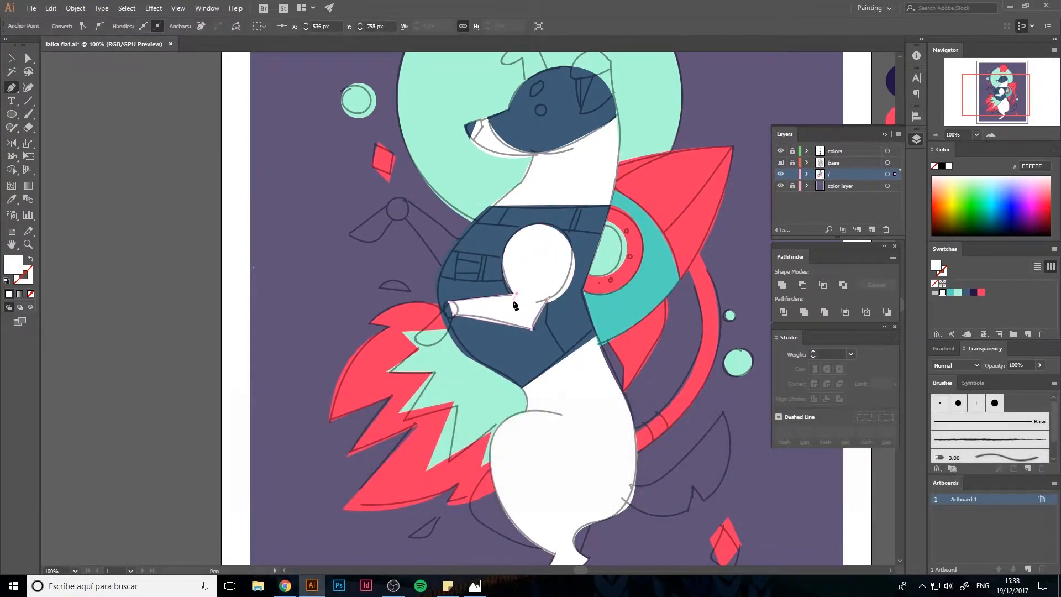
# Draw the white paw beyond the wrist and unite it with the forearm and shoulder circle into one arm
pyautogui.press('v')
pyautogui.keyDown('shift'); pyautogui.click(531, 270); pyautogui.keyUp('shift')
pyautogui.press('p')
pyautogui.click(447, 307)
pyautogui.moveTo(416, 338); pyautogui.dragTo(421, 347)
pyautogui.press('v')
pyautogui.keyDown('shift'); pyautogui.click(497, 309); pyautogui.keyUp('shift')
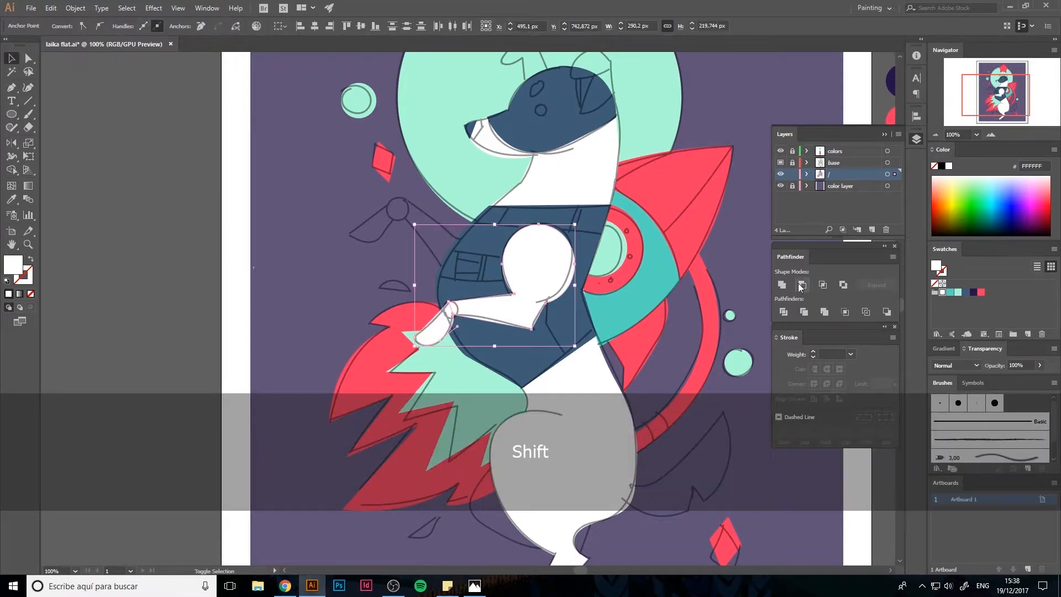
pyautogui.click(782, 284)
# Duplicate the white arm, rotate the copy and place it over the raised far arm of the sketch
pyautogui.moveTo(539, 277)
pyautogui.mouseDown()
pyautogui.moveTo(477, 230)
pyautogui.moveTo(492, 221)
pyautogui.mouseUp()
pyautogui.hotkey('ctrl', 'z')
pyautogui.hotkey('ctrl', 'c')
pyautogui.hotkey('ctrl', 'v')
pyautogui.moveTo(527, 309); pyautogui.dragTo(457, 347)
pyautogui.moveTo(481, 278); pyautogui.dragTo(495, 267)
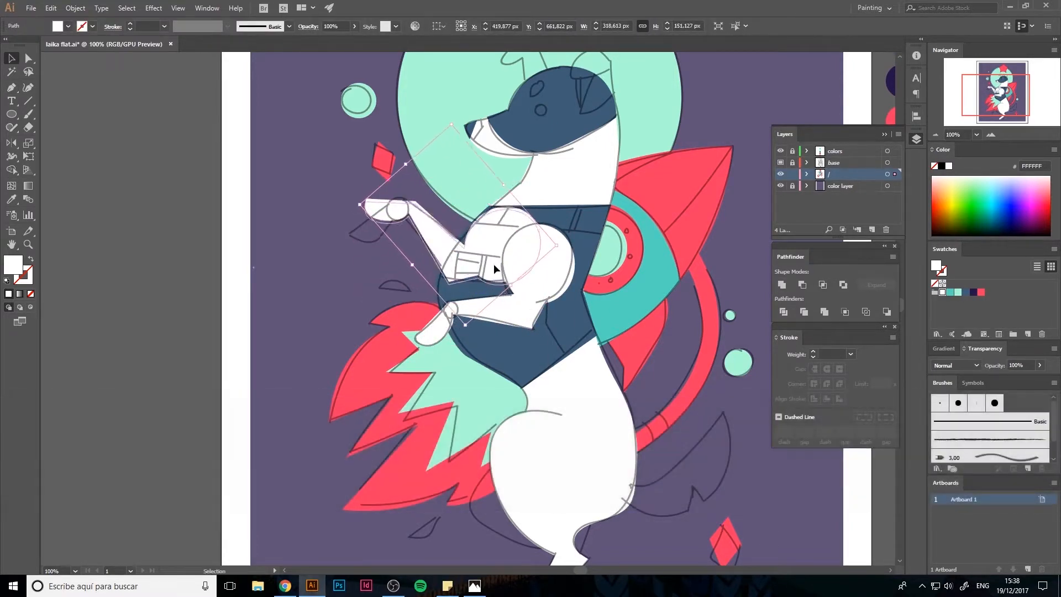
# Send the copied arm behind the dog's vest, adjusting its position to match the sketch
pyautogui.rightClick(500, 261)
pyautogui.moveTo(531, 435)
pyautogui.click(418, 471)
pyautogui.click(398, 265)
pyautogui.moveTo(432, 233); pyautogui.dragTo(425, 240)
pyautogui.rightClick(469, 189)
pyautogui.moveTo(502, 361)
pyautogui.click(398, 398)
pyautogui.click(399, 266)
pyautogui.click(323, 240)
# Start the white far hind leg path with the Pen tool from inside the thigh around its curve to the ankle
pyautogui.press('space')
pyautogui.moveTo(289, 240)
pyautogui.mouseDown()
pyautogui.moveTo(238, 169)
pyautogui.moveTo(268, 70)
pyautogui.mouseUp()
pyautogui.press('p')
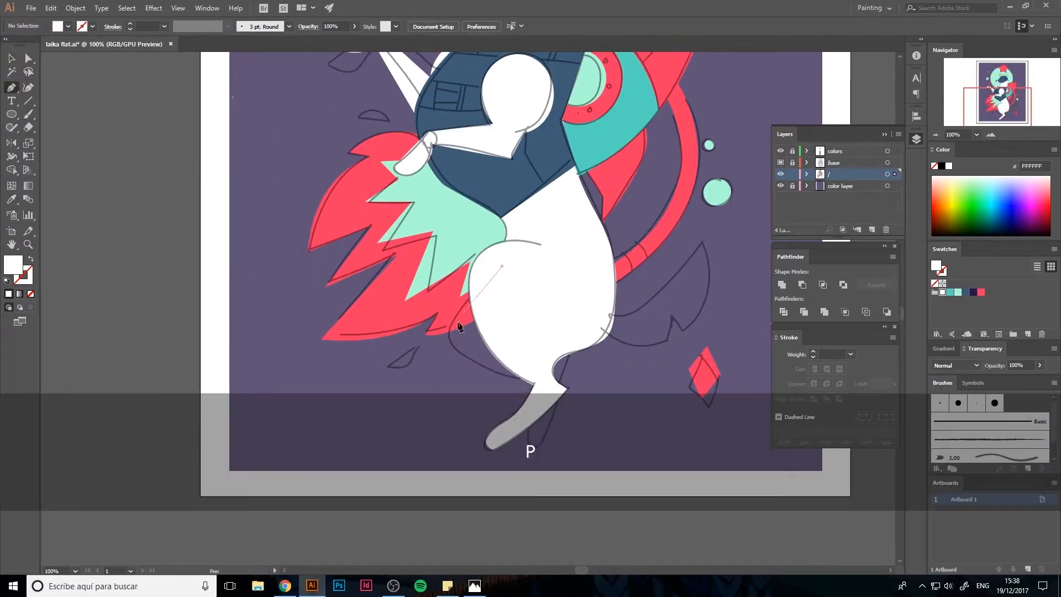
pyautogui.click(502, 266)
pyautogui.moveTo(450, 336); pyautogui.dragTo(461, 363)
pyautogui.moveTo(530, 374); pyautogui.dragTo(551, 365)
pyautogui.click(530, 375)
pyautogui.click(546, 386)
# Continue the far hind leg path around the foot and back up the leg, closing it inside the thigh
pyautogui.moveTo(540, 447); pyautogui.dragTo(544, 438)
pyautogui.keyDown('alt'); pyautogui.click(540, 447); pyautogui.keyUp('alt')
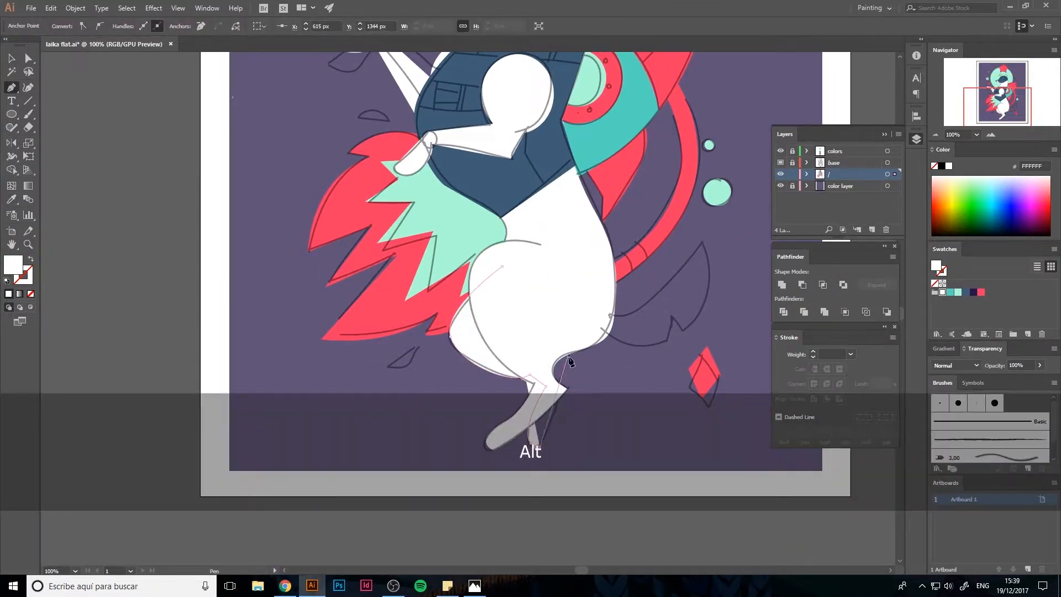
pyautogui.click(567, 364)
pyautogui.click(539, 355)
pyautogui.click(502, 266)
# Round the far hind leg's corner at the back of the ankle and deselect the shape
pyautogui.press('a')
pyautogui.click(567, 363)
pyautogui.moveTo(558, 367); pyautogui.dragTo(550, 371)
pyautogui.press('v')
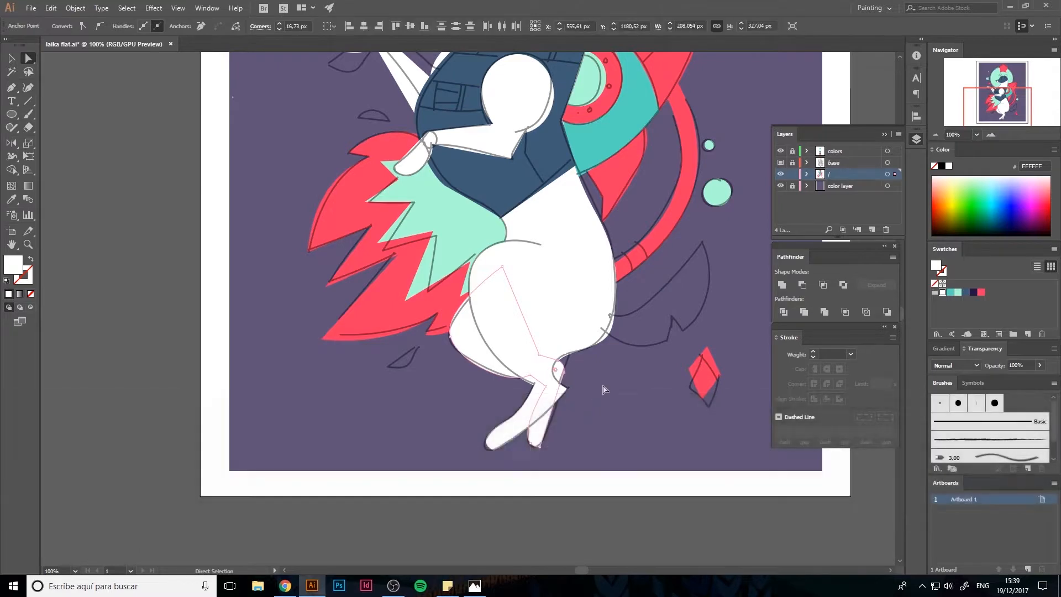
pyautogui.click(604, 389)
# Draw a white circle 20 px wide for the dog's eye and nudge it onto the sketched eye
pyautogui.press('space')
pyautogui.moveTo(490, 62); pyautogui.dragTo(445, 350)
pyautogui.press('i')
pyautogui.click(443, 350)
pyautogui.press('v')
pyautogui.click(406, 248)
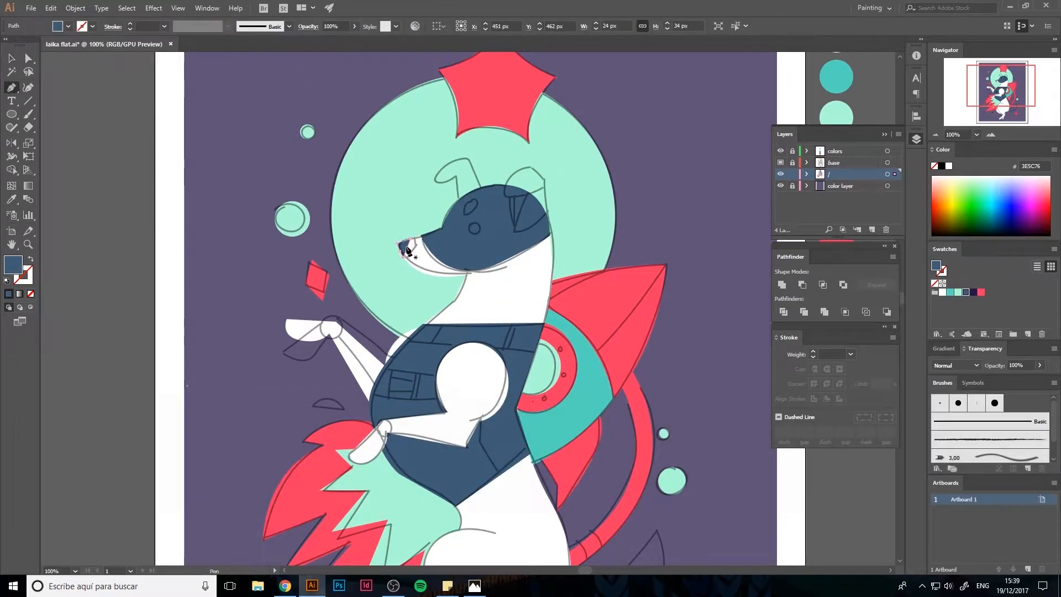
pyautogui.press('l')
pyautogui.moveTo(470, 222); pyautogui.dragTo(481, 234)
pyautogui.press('Left')
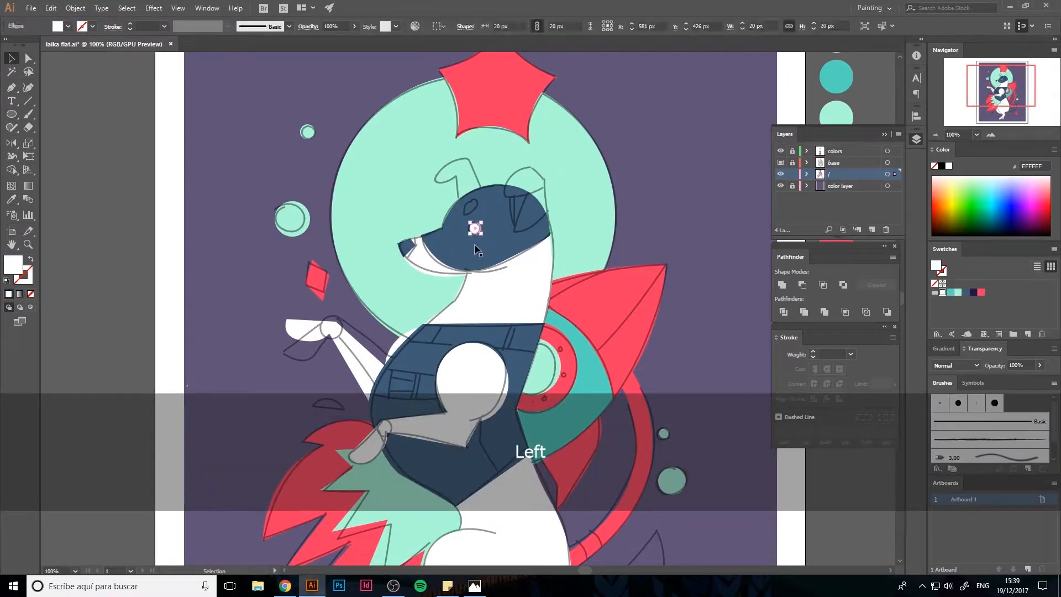
# Draw a closed white tail shape with the Pen tool behind the dog's hip, including the notch near its tip
pyautogui.press('space')
pyautogui.moveTo(513, 317); pyautogui.dragTo(435, 73)
pyautogui.press('p')
pyautogui.click(488, 359)
pyautogui.click(580, 287)
pyautogui.click(558, 376)
pyautogui.click(548, 367)
pyautogui.click(547, 384)
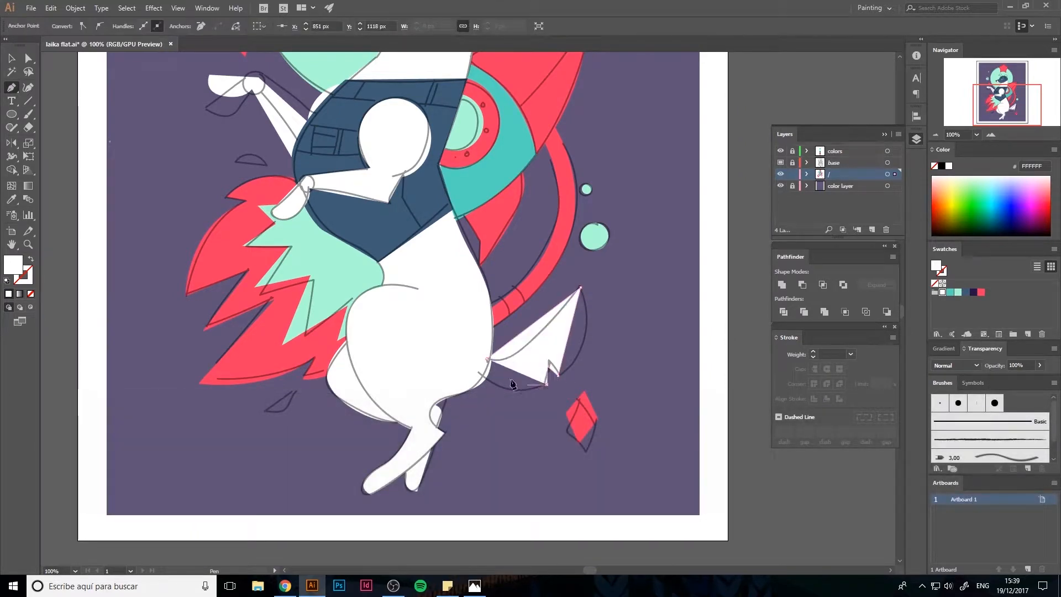
pyautogui.moveTo(482, 372); pyautogui.dragTo(450, 339)
# Bend the tail's straight inner and outer edges into curves that follow the sketch and deselect it
pyautogui.click(29, 87)
pyautogui.moveTo(534, 323); pyautogui.dragTo(533, 346)
pyautogui.moveTo(571, 329); pyautogui.dragTo(584, 344)
pyautogui.press('v')
pyautogui.click(517, 332)
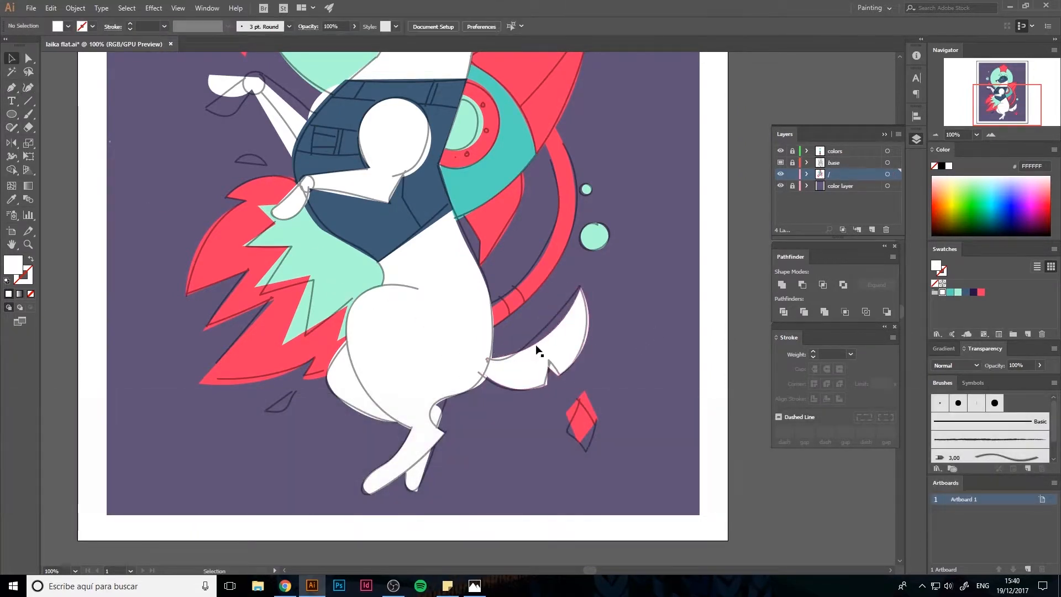
pyautogui.click(538, 348)
pyautogui.click(630, 324)
# Draw the dog's near ear with the Pen tool in the dark purple swatch, following the folded outline of the sketch
pyautogui.press('space')
pyautogui.moveTo(459, 61); pyautogui.dragTo(538, 348)
pyautogui.press('i')
pyautogui.click(973, 293)
pyautogui.press('p')
pyautogui.click(523, 318)
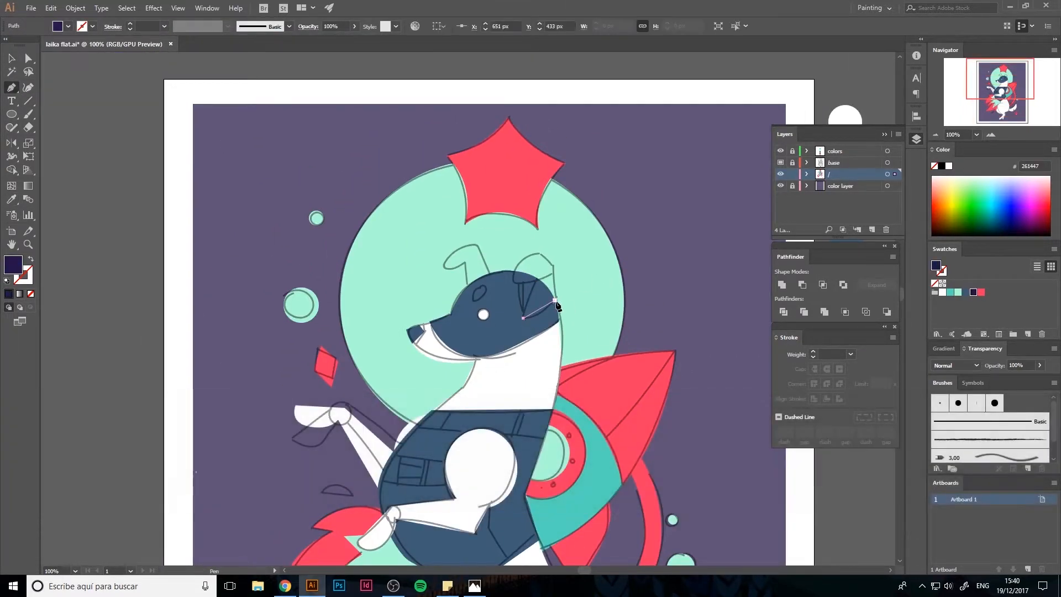
pyautogui.click(555, 300)
pyautogui.click(553, 262)
pyautogui.click(535, 249)
pyautogui.moveTo(510, 276); pyautogui.dragTo(520, 283)
pyautogui.click(546, 275)
# Draw the dog's folded far ear as a closed dark purple shape on top of the head
pyautogui.click(494, 273)
pyautogui.click(474, 245)
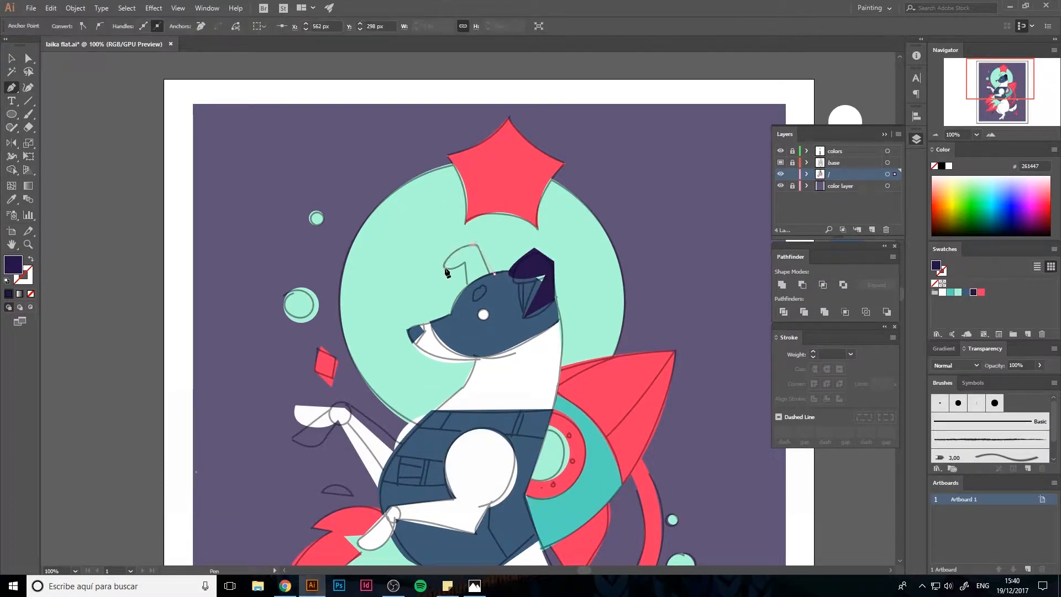
pyautogui.click(445, 268)
pyautogui.click(470, 288)
pyautogui.click(494, 273)
# Rearrange the stacking so that the far ear sits behind the dog's blue head
pyautogui.press('v')
pyautogui.click(491, 288)
pyautogui.click(478, 263)
pyautogui.hotkey('ctrl', '9')
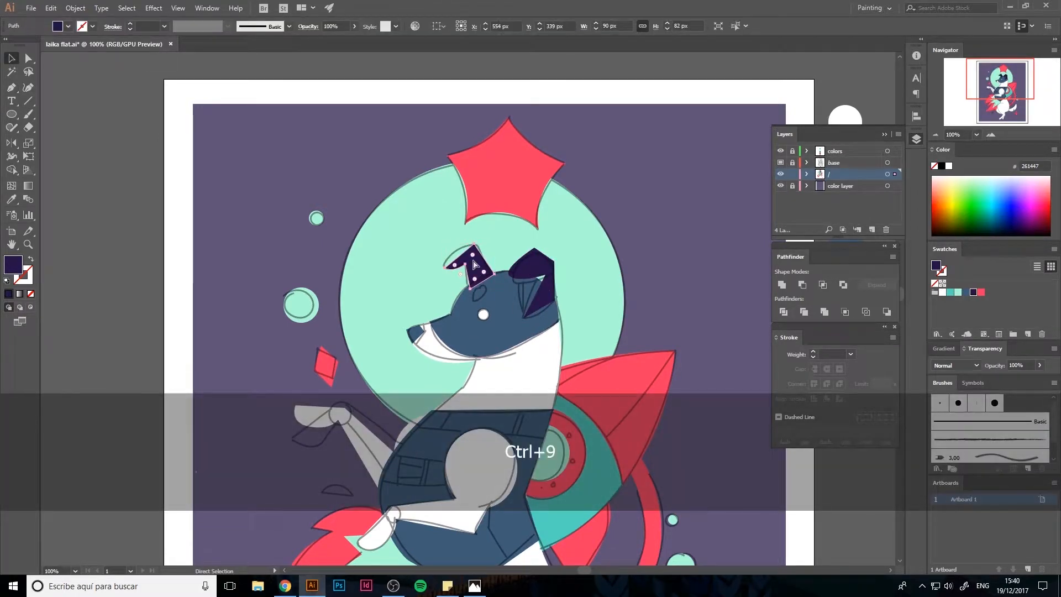
pyautogui.rightClick(479, 265)
pyautogui.click(486, 322)
pyautogui.hotkey('shift', 'ctrl', 'v')
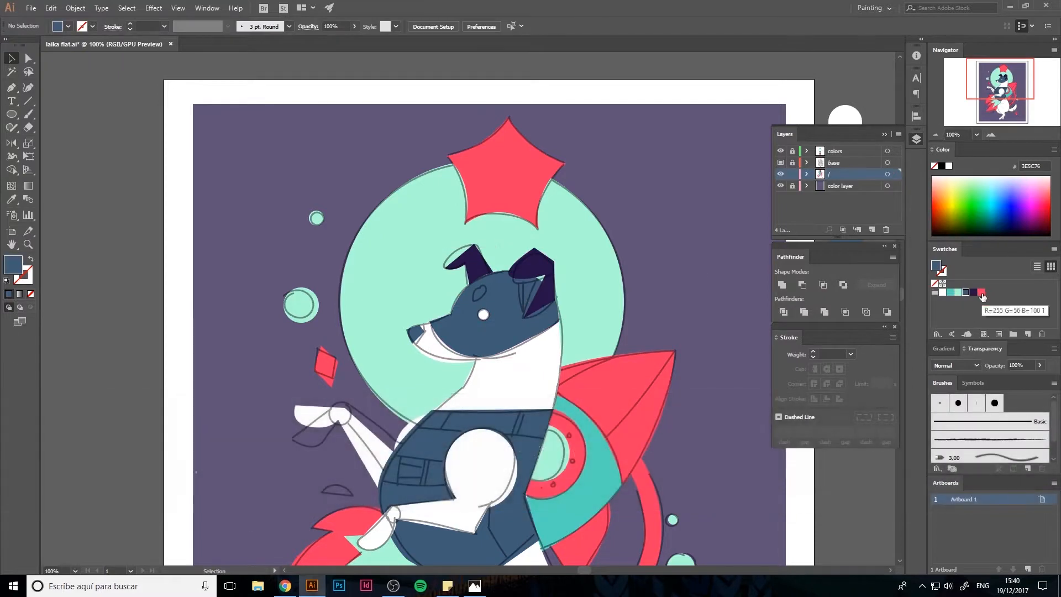
# Add a red inner triangle to the near ear and fill in the dark purple area beside it
pyautogui.press('p')
pyautogui.hotkey('ctrl', 'z')
pyautogui.hotkey('shift', 'ctrl', 'v')
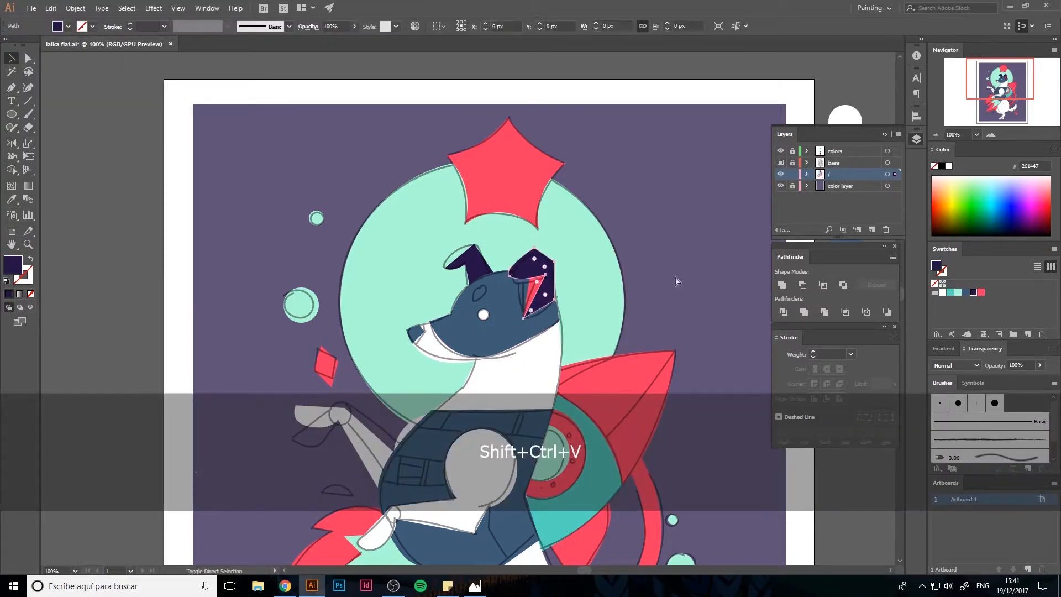
pyautogui.press('p')
pyautogui.click(531, 278)
pyautogui.click(519, 275)
# Round the near ear's lower edge into a curve around the red inner triangle and deselect it
pyautogui.press('v')
pyautogui.click(544, 293)
pyautogui.keyDown('shift'); pyautogui.click(534, 287); pyautogui.keyUp('shift')
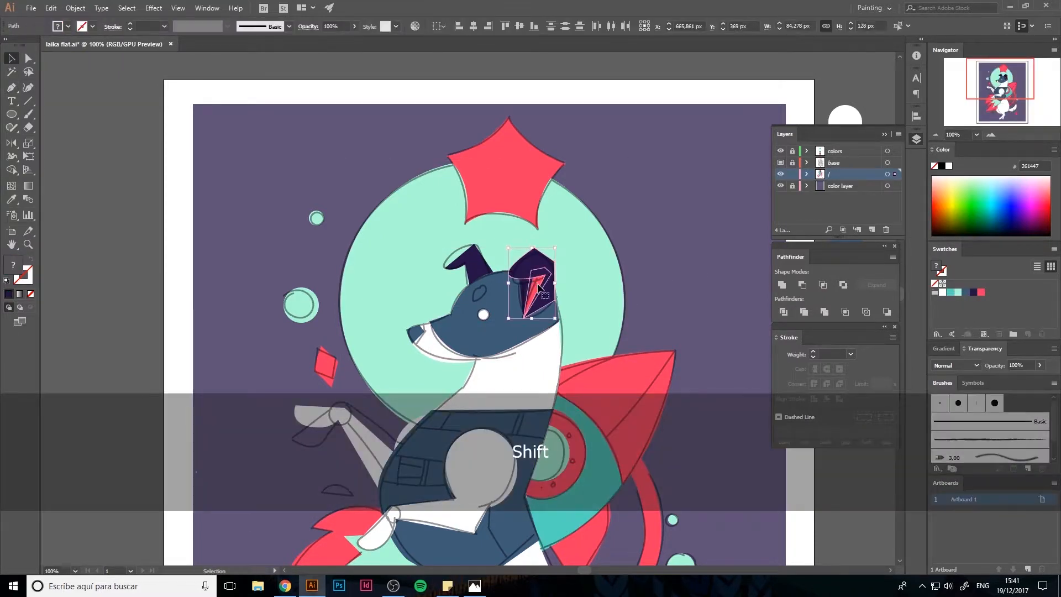
pyautogui.click(546, 293)
pyautogui.click(28, 87)
pyautogui.moveTo(540, 308); pyautogui.dragTo(543, 315)
pyautogui.press('v')
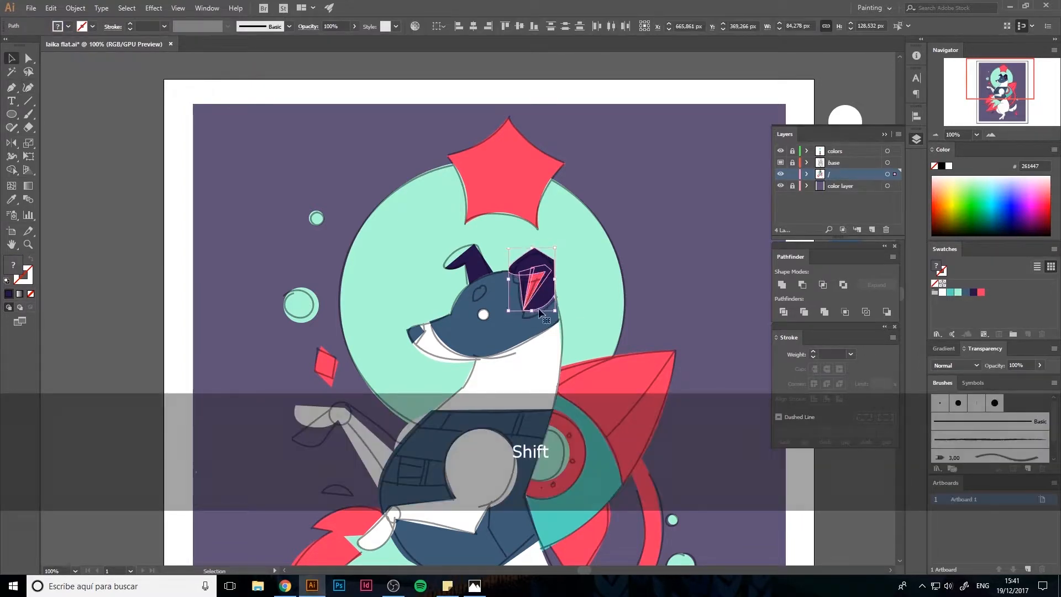
pyautogui.click(649, 292)
# Draw a small red curved fragment above the rocket flames with the Pen tool, following the sketch
pyautogui.scroll(-3, 649, 290)
pyautogui.doubleClick(11, 245)
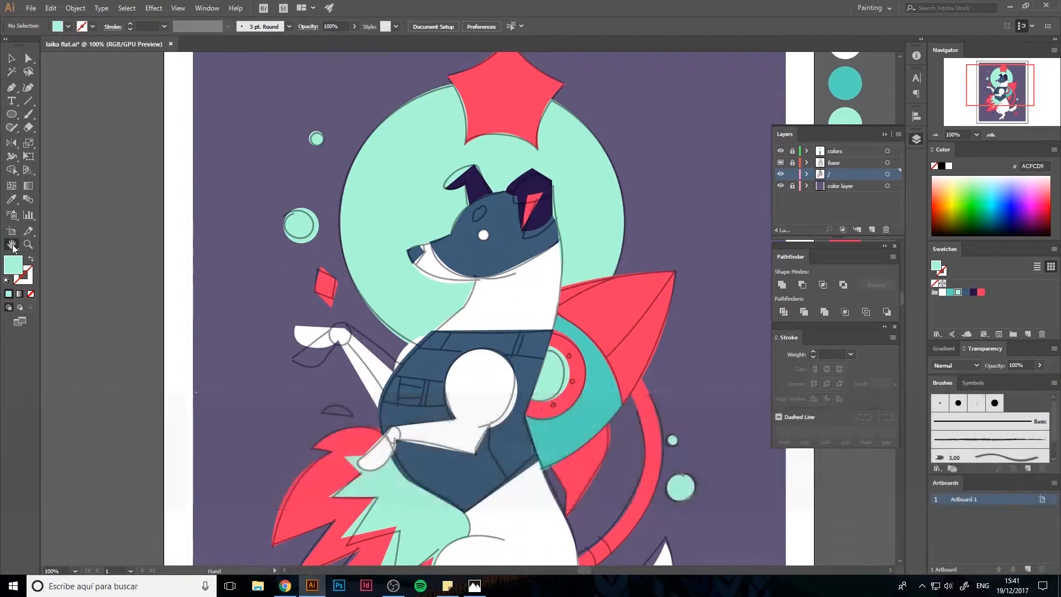
pyautogui.press('i')
pyautogui.click(378, 338)
pyautogui.press('p')
pyautogui.click(361, 319)
pyautogui.click(382, 321)
pyautogui.moveTo(360, 320); pyautogui.dragTo(355, 330)
# Draw a small red pointed fragment with a curved edge below the rocket flames and deselect it
pyautogui.click(380, 477)
pyautogui.moveTo(397, 467); pyautogui.dragTo(403, 449)
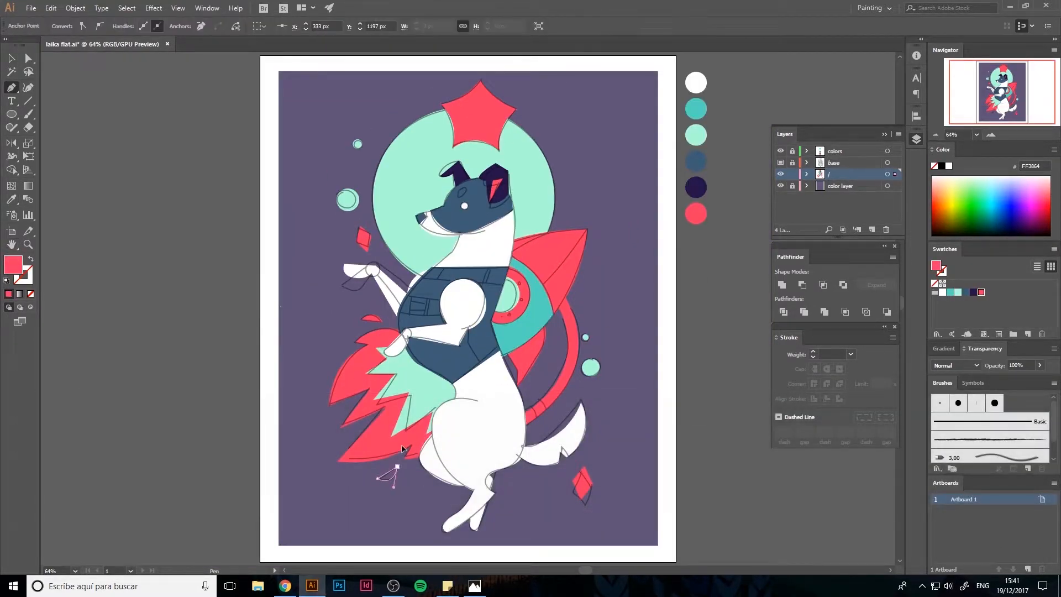
pyautogui.click(379, 478)
pyautogui.press('v')
pyautogui.click(187, 296)
# Compare the flat shapes with the line sketch and leave the base layer hidden
pyautogui.click(781, 162)
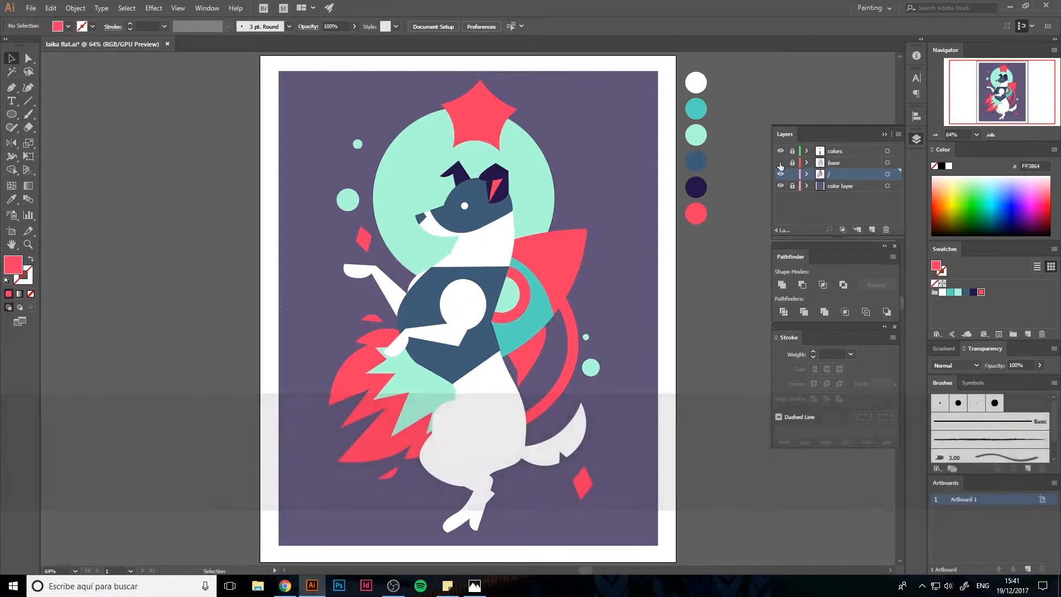
pyautogui.click(780, 161)
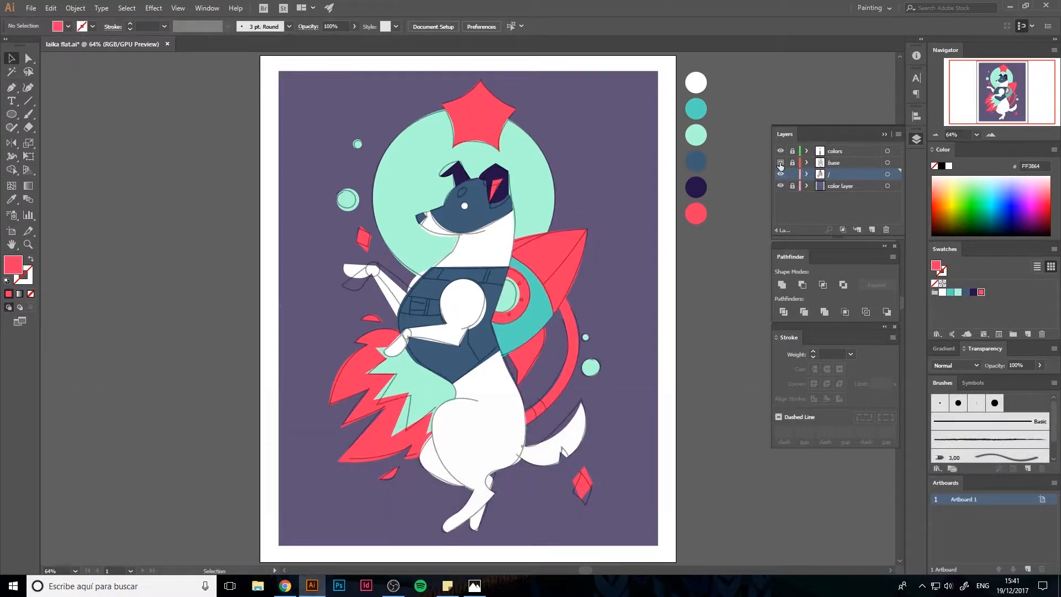
pyautogui.click(780, 162)
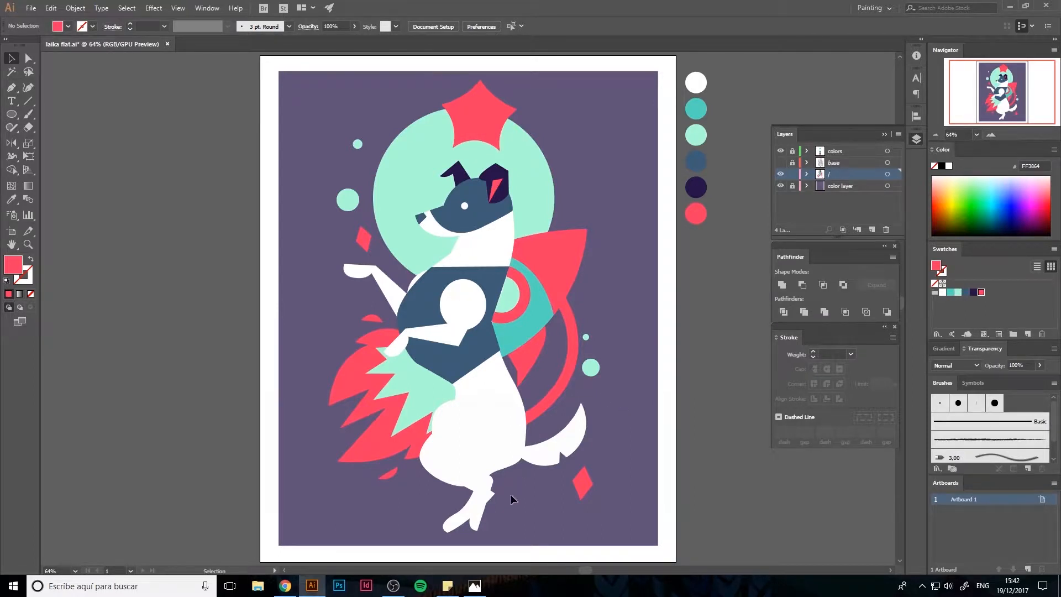
# Soften the corner at the back of the dog's near ankle and save the document
pyautogui.click(490, 499)
pyautogui.press('a')
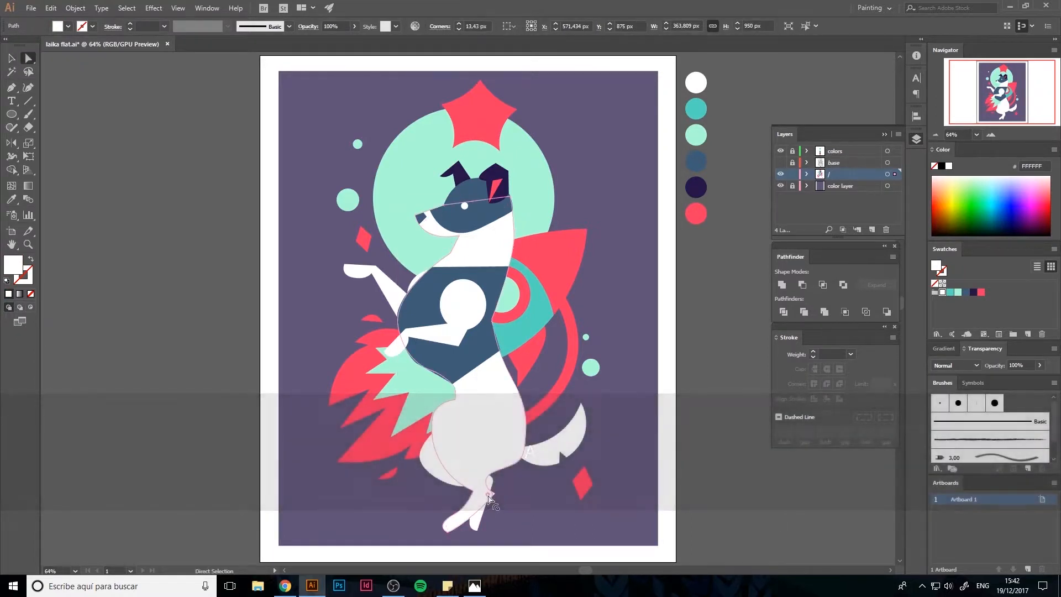
pyautogui.click(670, 504)
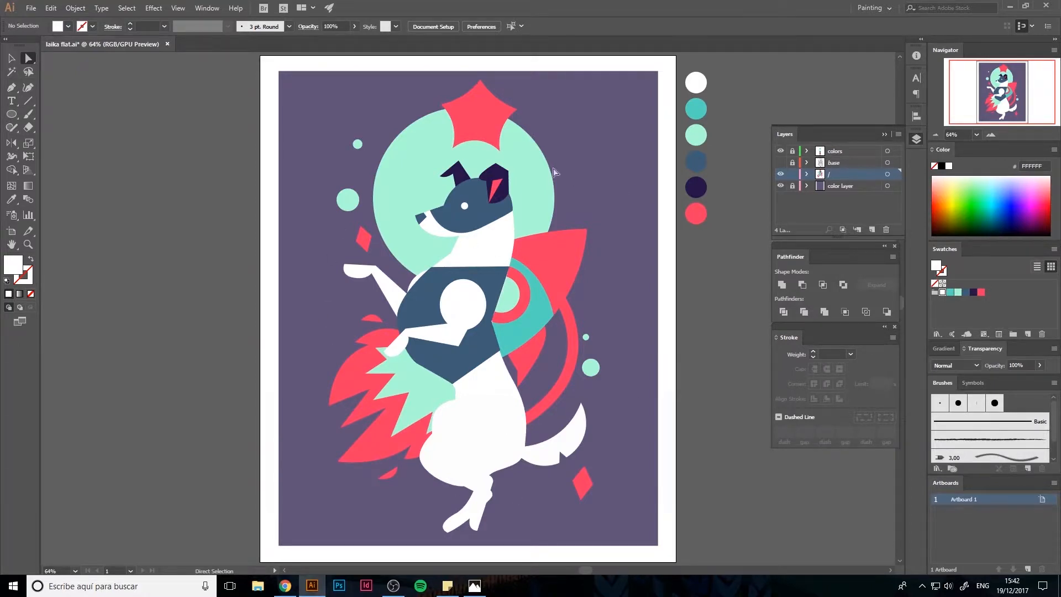
pyautogui.hotkey('ctrl', 's')
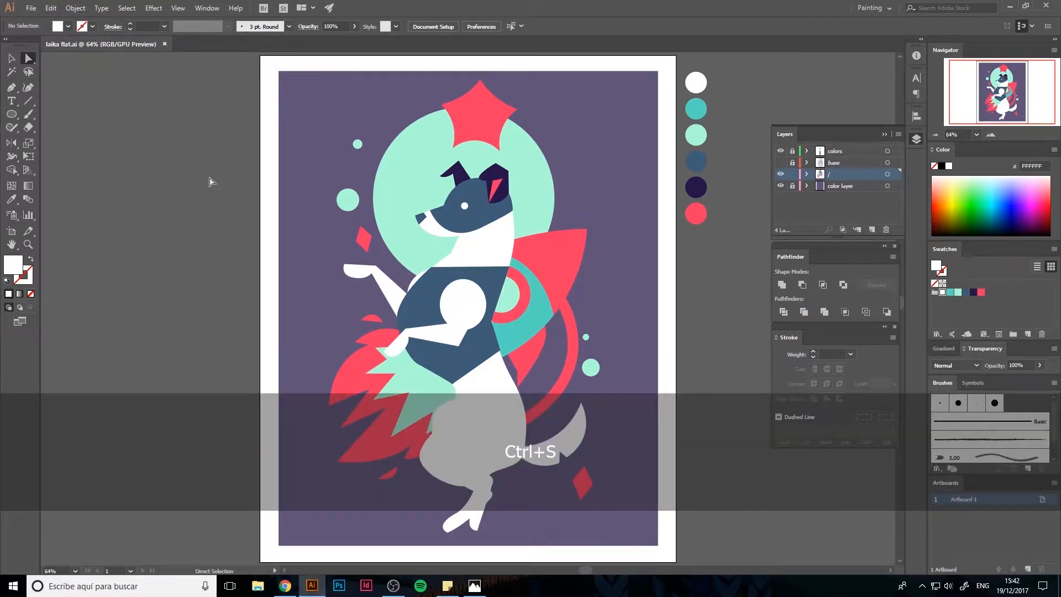
pyautogui.click(38, 9)
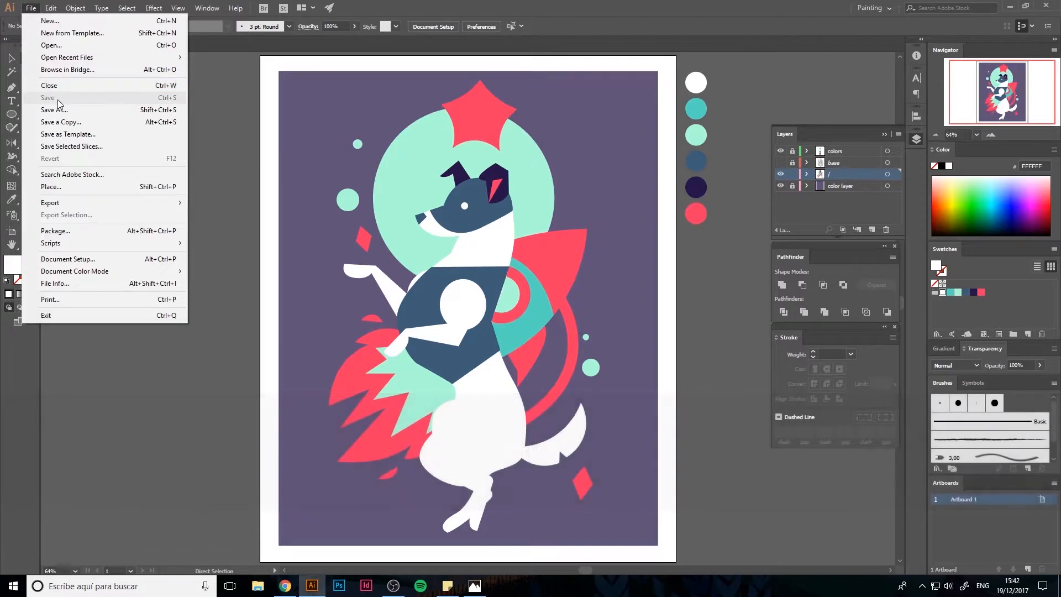
pyautogui.click(200, 447)
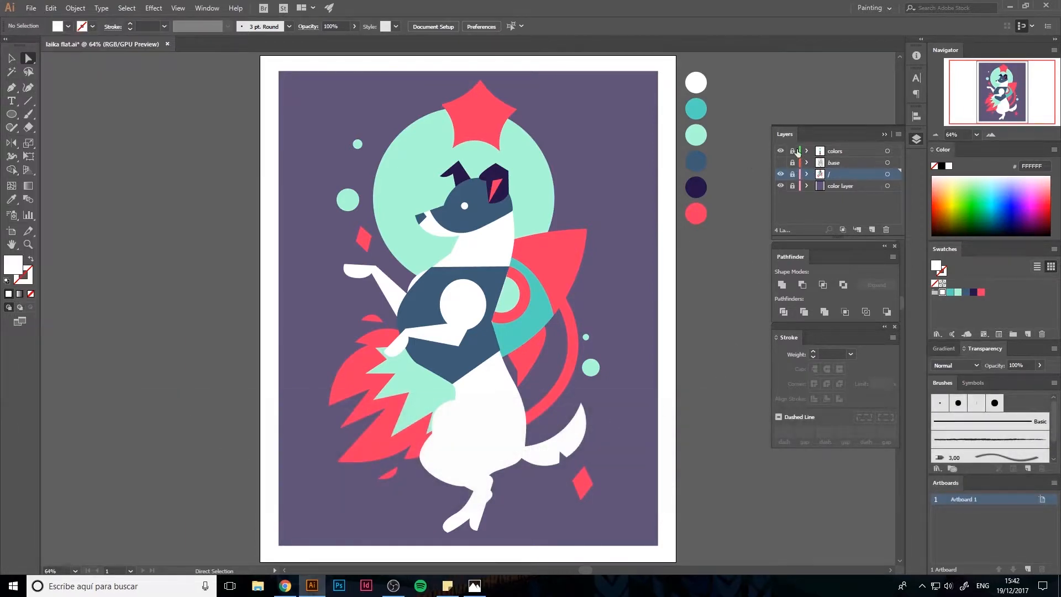
# Unlock the colors layer and duplicate the teal palette circle directly beside the original
pyautogui.click(793, 152)
pyautogui.press('space')
pyautogui.moveTo(780, 154); pyautogui.dragTo(528, 231)
pyautogui.hotkey('ctrl', ']')
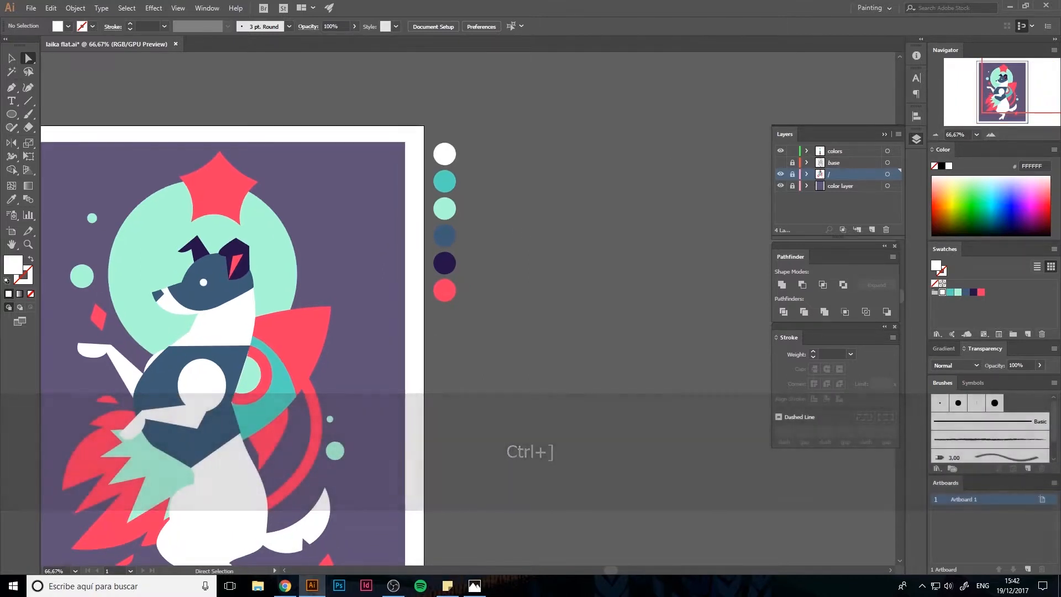
pyautogui.click(990, 134)
pyautogui.press('space')
pyautogui.moveTo(563, 194); pyautogui.dragTo(479, 193)
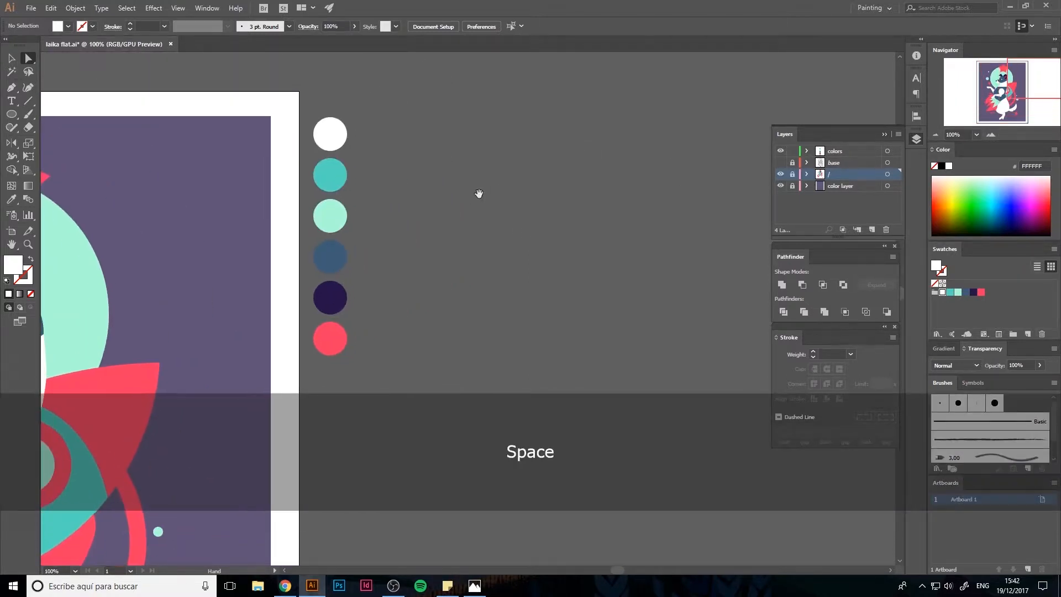
pyautogui.moveTo(383, 200); pyautogui.dragTo(628, 168)
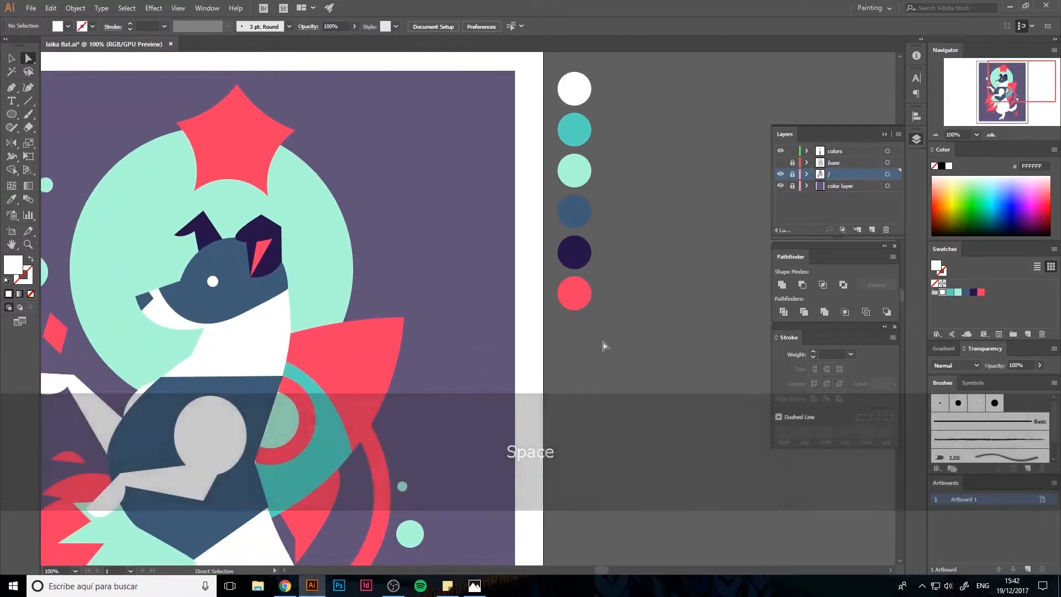
pyautogui.moveTo(650, 230); pyautogui.dragTo(617, 259)
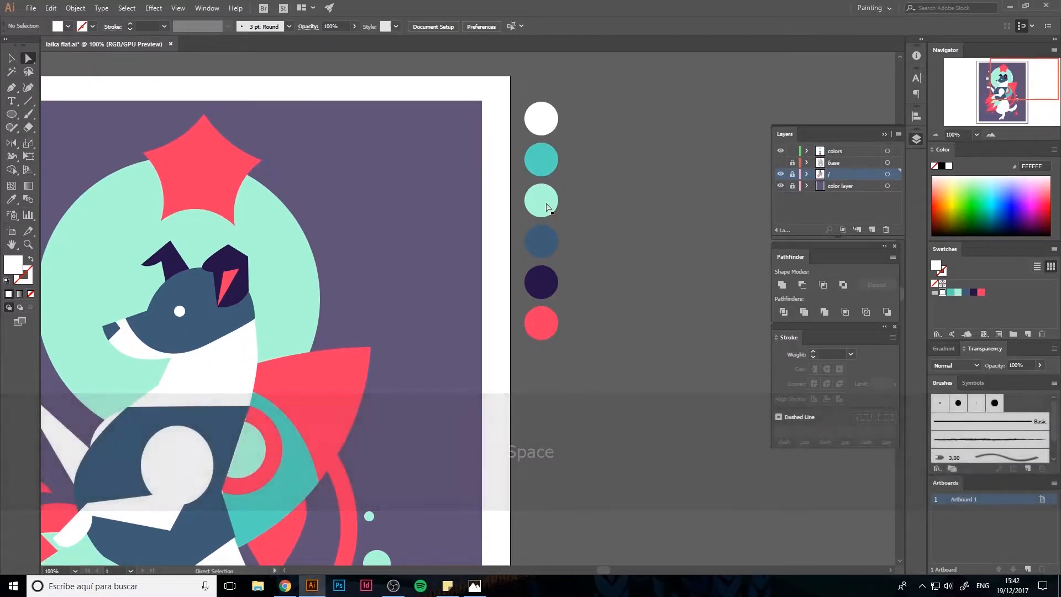
pyautogui.press('alt')
pyautogui.moveTo(549, 164); pyautogui.dragTo(594, 170)
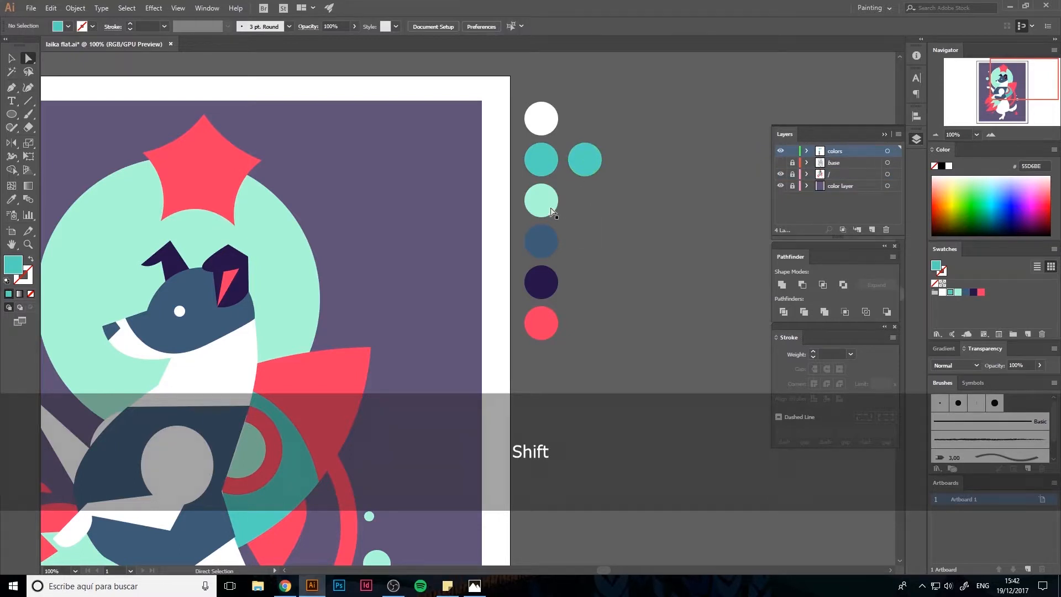
# Duplicate the blue and red palette circles beside their originals, in a column with the teal copy
pyautogui.press('space')
pyautogui.moveTo(553, 340); pyautogui.dragTo(555, 271)
pyautogui.moveTo(518, 194); pyautogui.dragTo(562, 202)
pyautogui.press('space')
pyautogui.moveTo(536, 57); pyautogui.dragTo(564, 137)
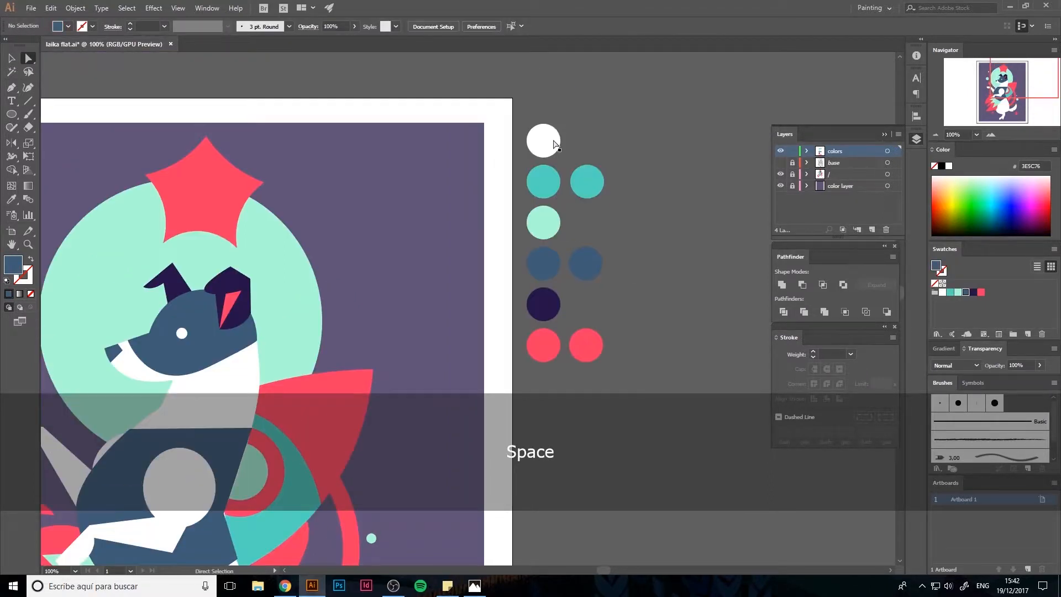
pyautogui.press('space')
pyautogui.moveTo(623, 301); pyautogui.dragTo(629, 260)
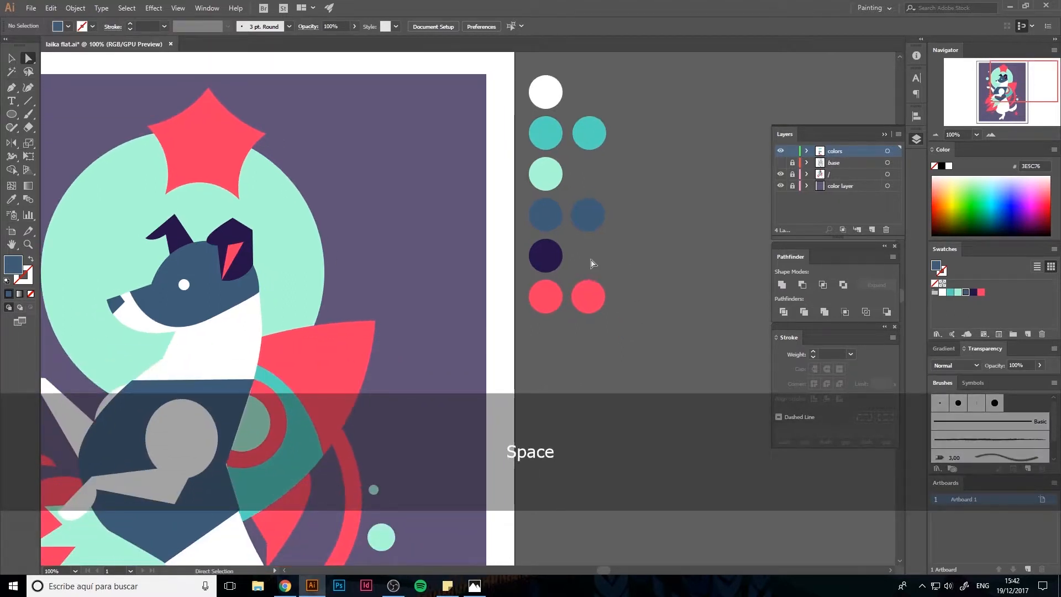
# Darken the copied teal circle with Recolor Artwork by setting its brightness to 62%
pyautogui.click(596, 133)
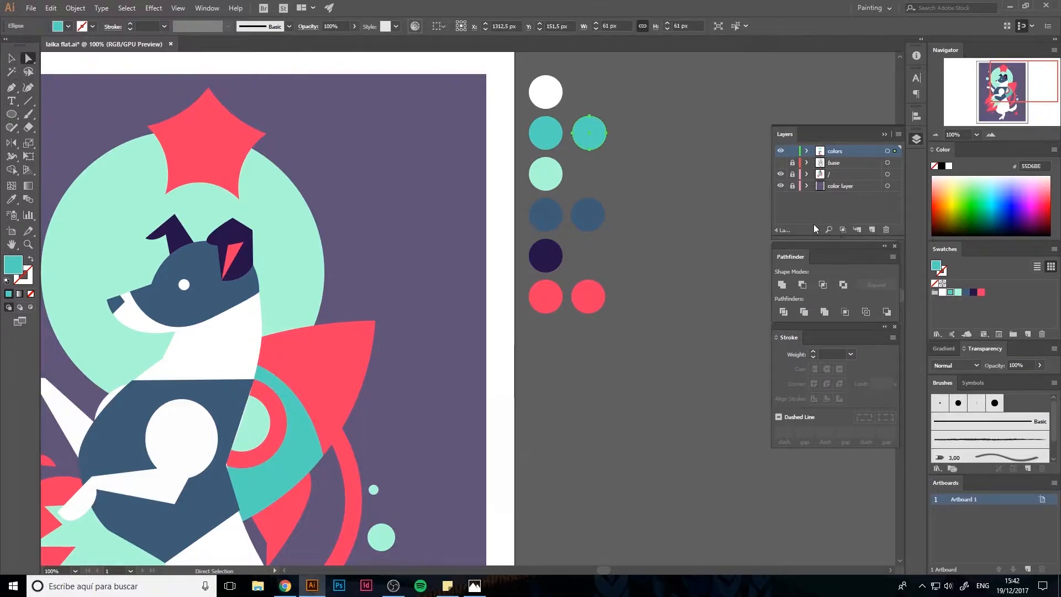
pyautogui.hotkey('ctrl', 'shift', 'i')
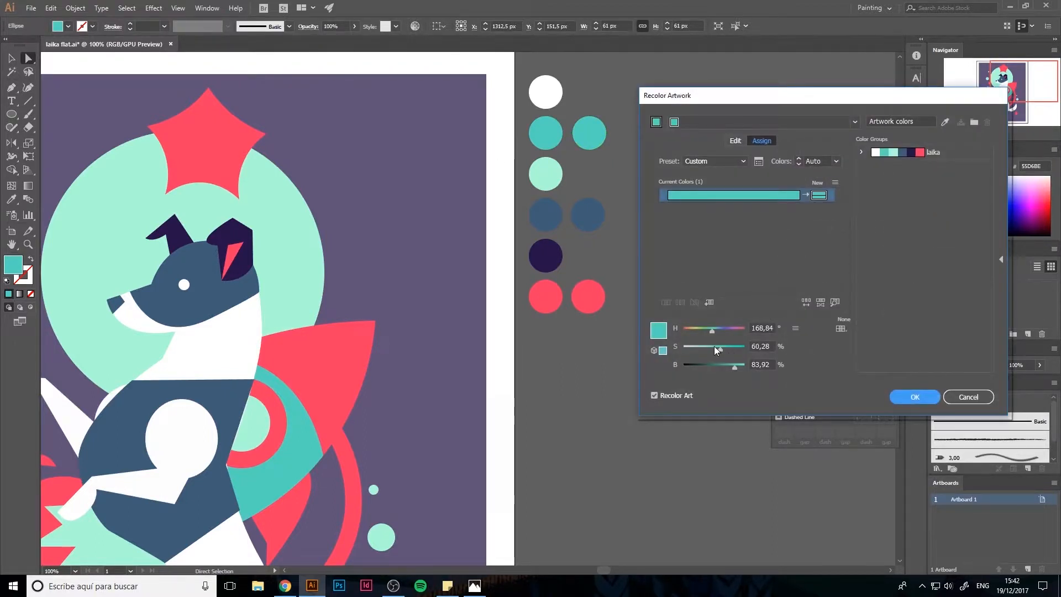
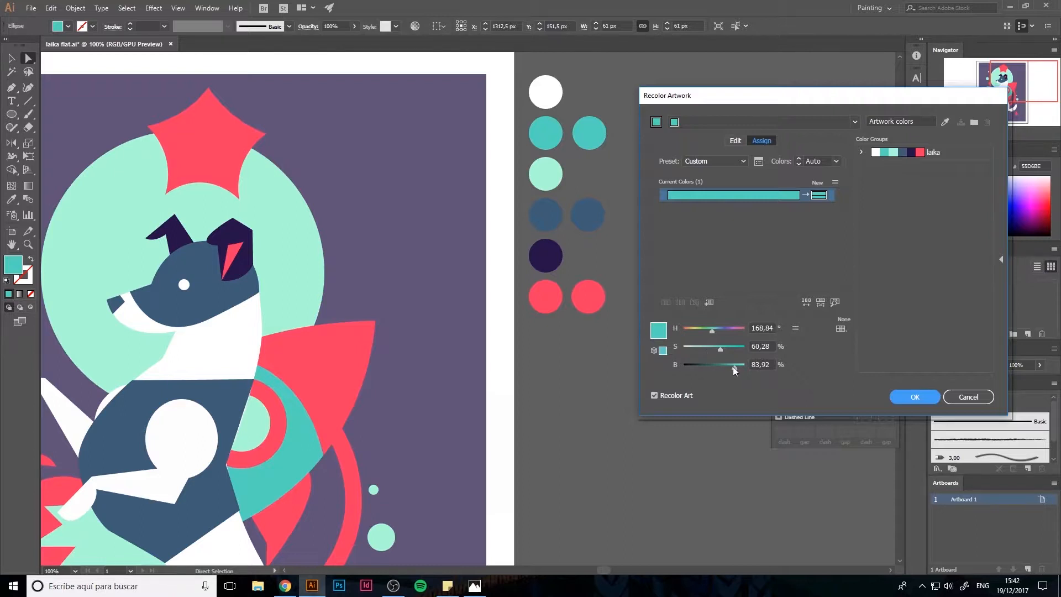
pyautogui.moveTo(734, 366); pyautogui.dragTo(722, 370)
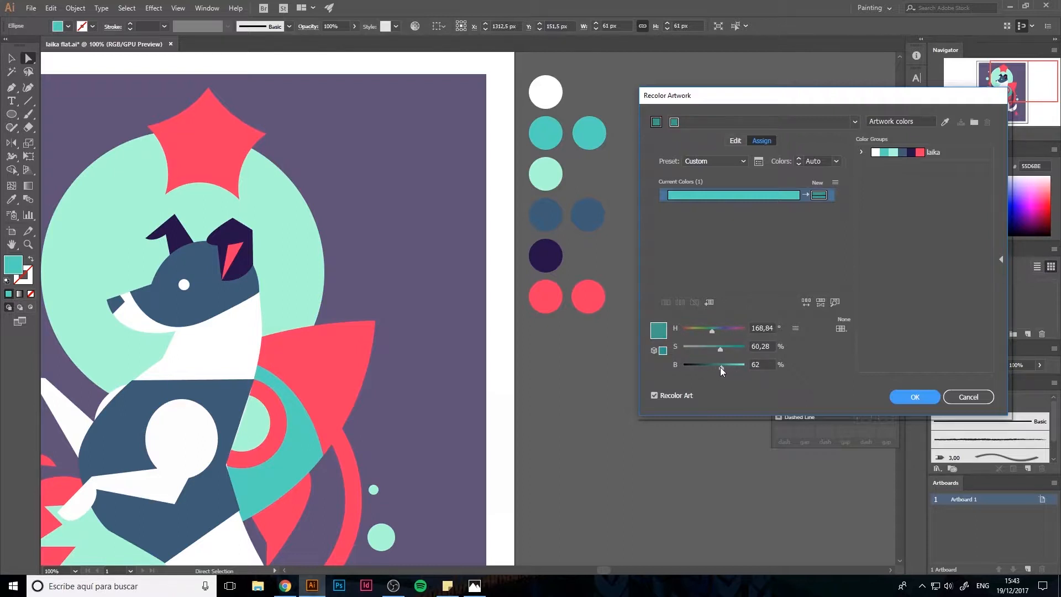
pyautogui.click(911, 395)
pyautogui.click(641, 197)
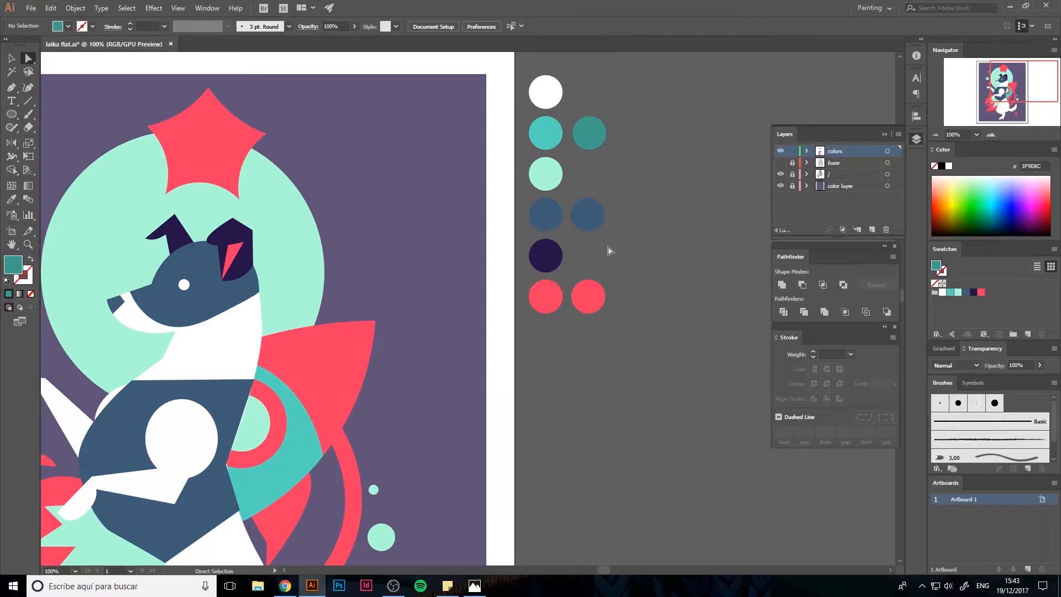
# Lighten the copied red circle to pale pink with Recolor Artwork by setting its saturation to 30%
pyautogui.click(599, 307)
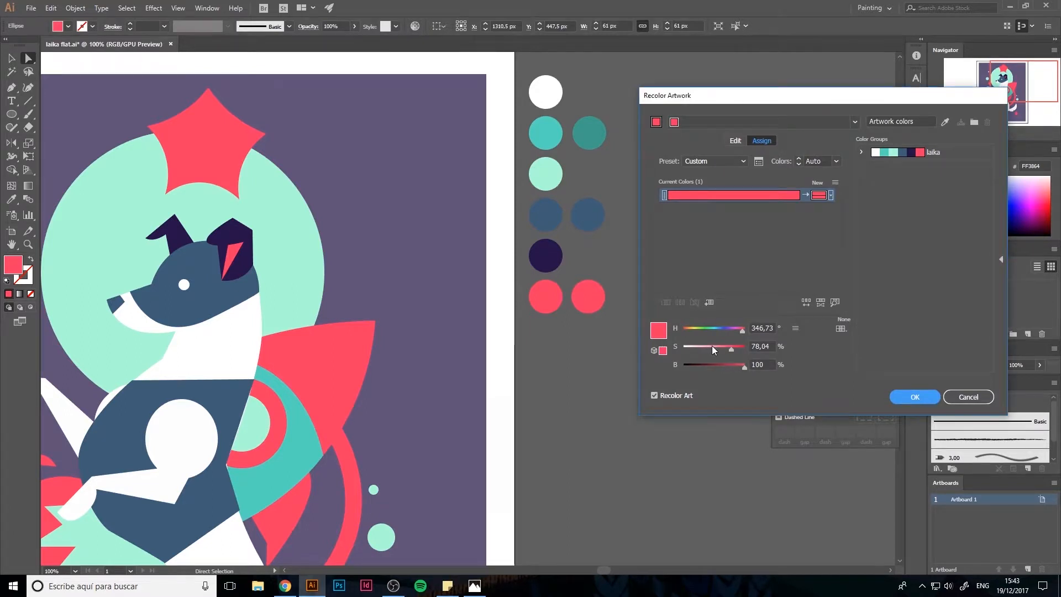
pyautogui.click(712, 346)
pyautogui.moveTo(714, 346)
pyautogui.mouseDown()
pyautogui.moveTo(732, 346)
pyautogui.moveTo(722, 347)
pyautogui.mouseUp()
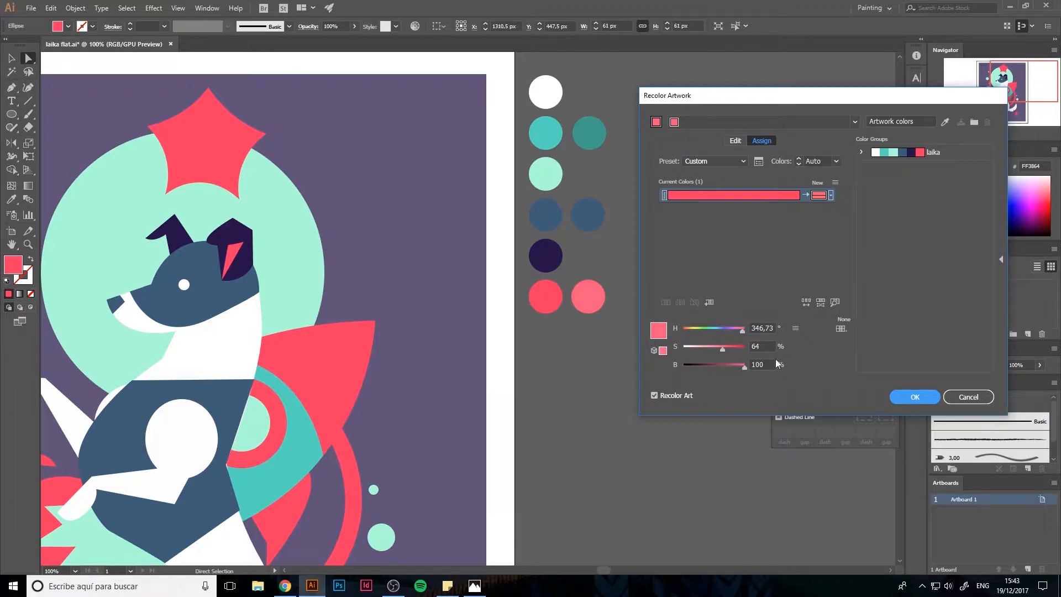
pyautogui.moveTo(708, 348)
pyautogui.mouseDown()
pyautogui.moveTo(694, 349)
pyautogui.moveTo(705, 350)
pyautogui.mouseUp()
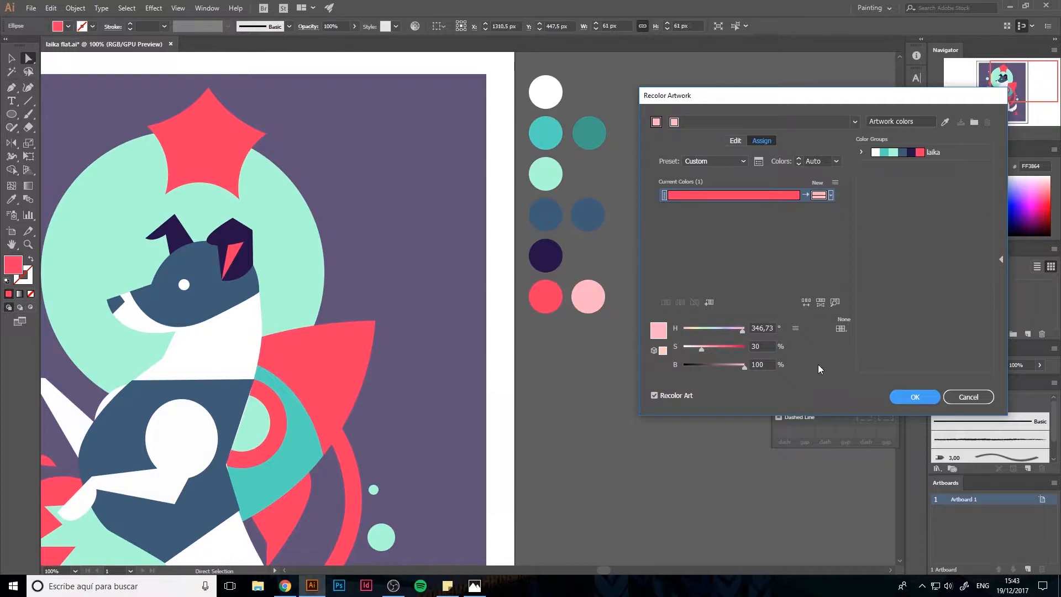
pyautogui.press('Return')
pyautogui.click(647, 379)
pyautogui.hotkey('ctrl', '+')
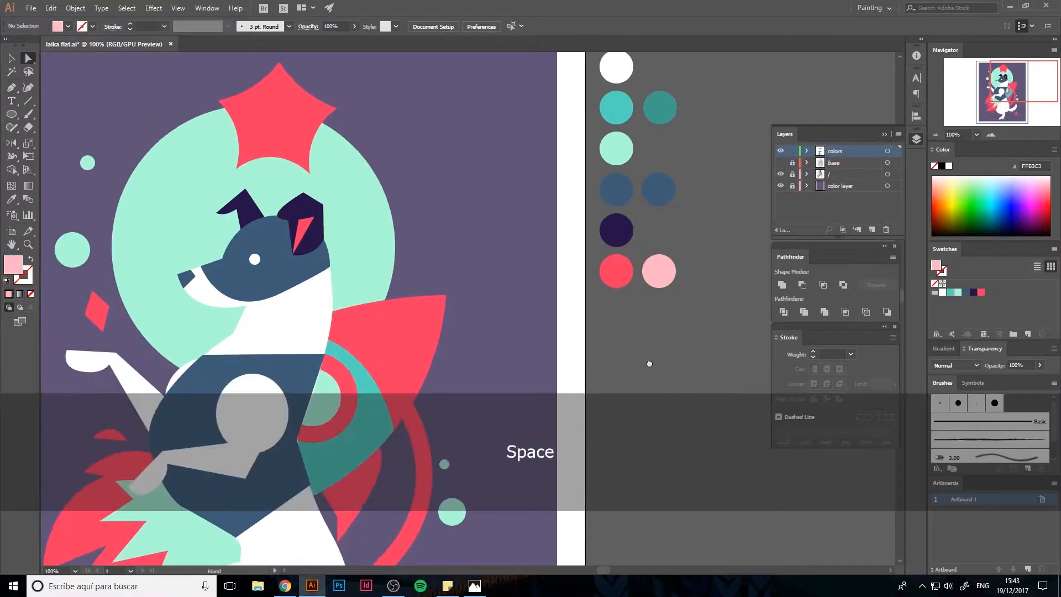
pyautogui.moveTo(645, 364); pyautogui.dragTo(721, 297)
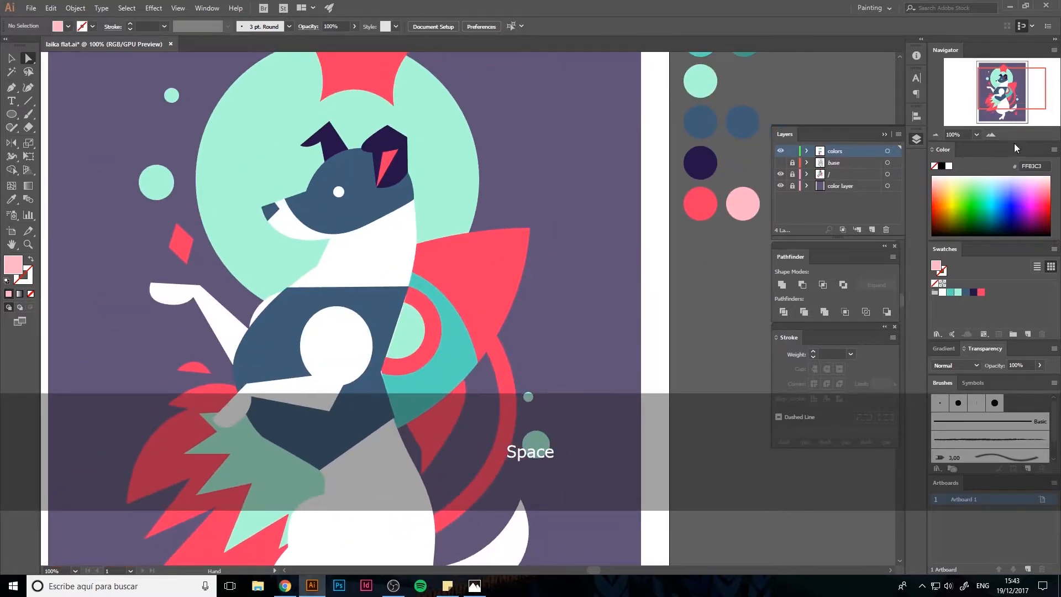
pyautogui.click(939, 134)
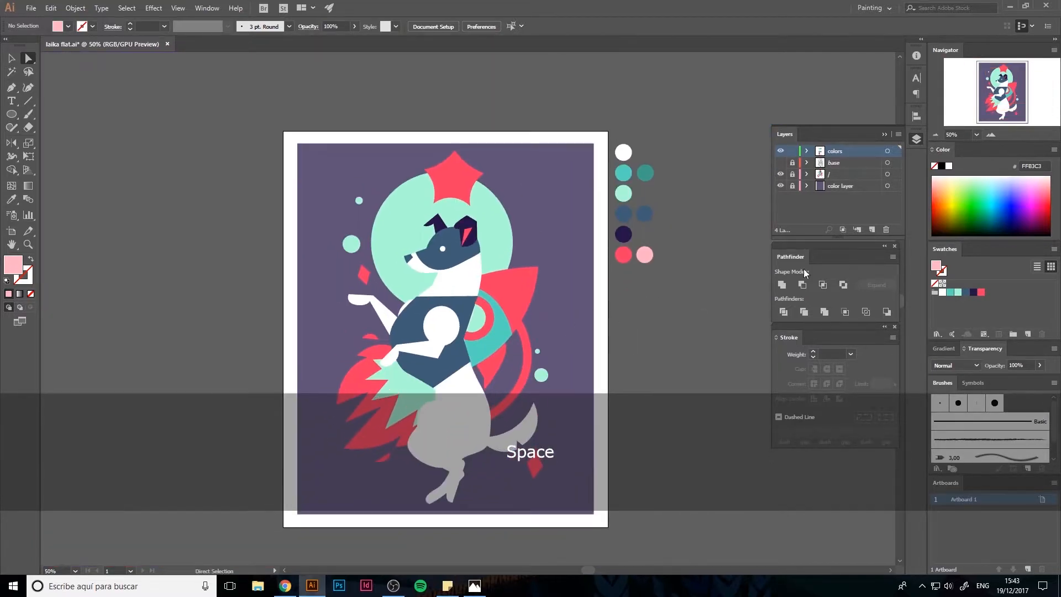
# Unlock the "/" artwork layer and nudge the vest's middle and upper back-edge anchor points right, closing the gap beside the backpack
pyautogui.click(991, 134)
pyautogui.click(990, 135)
pyautogui.click(990, 135)
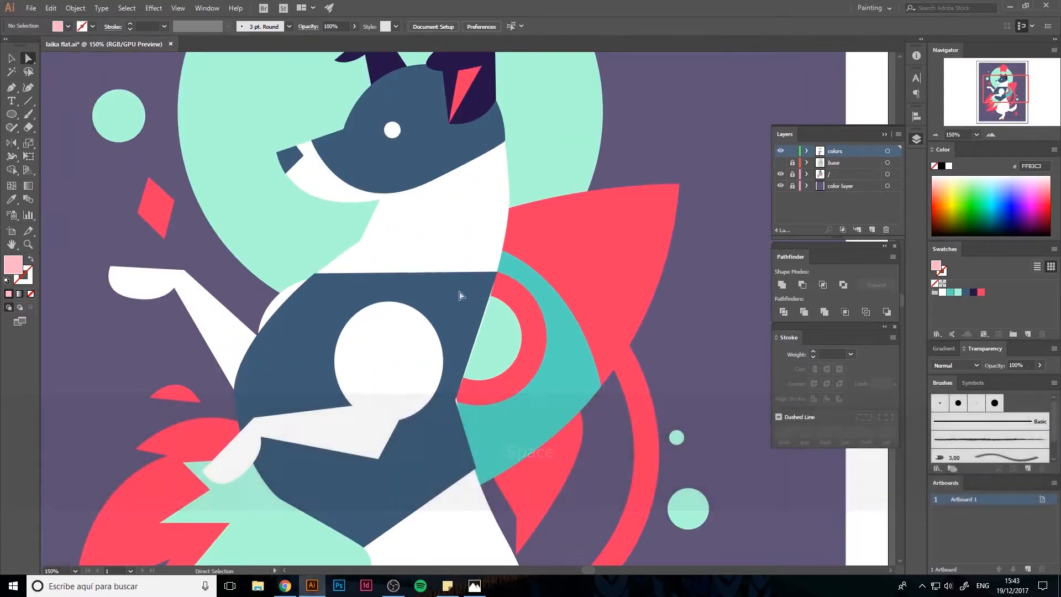
pyautogui.press('a')
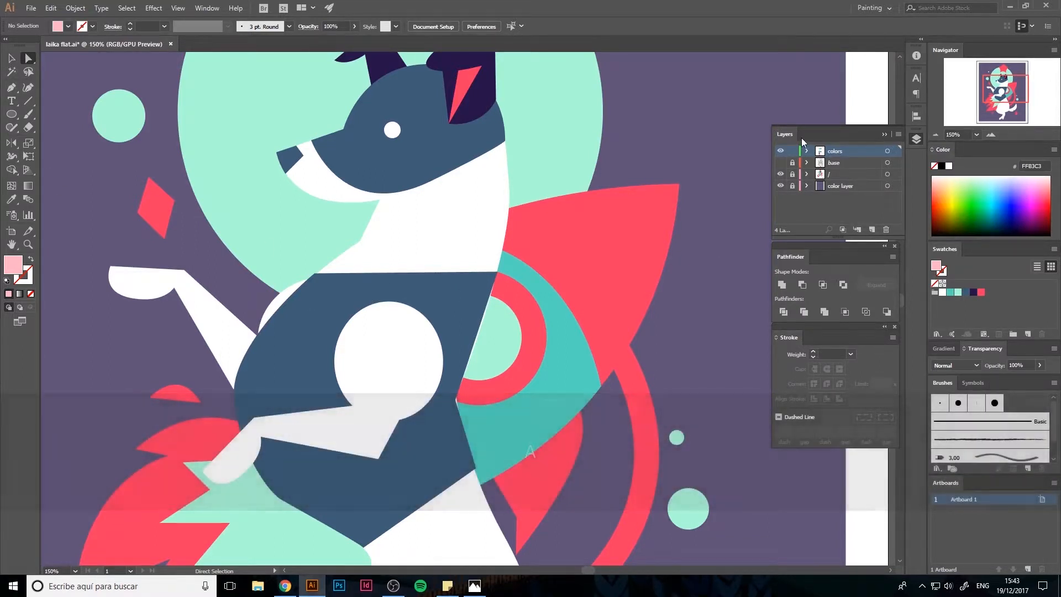
pyautogui.click(799, 175)
pyautogui.click(455, 422)
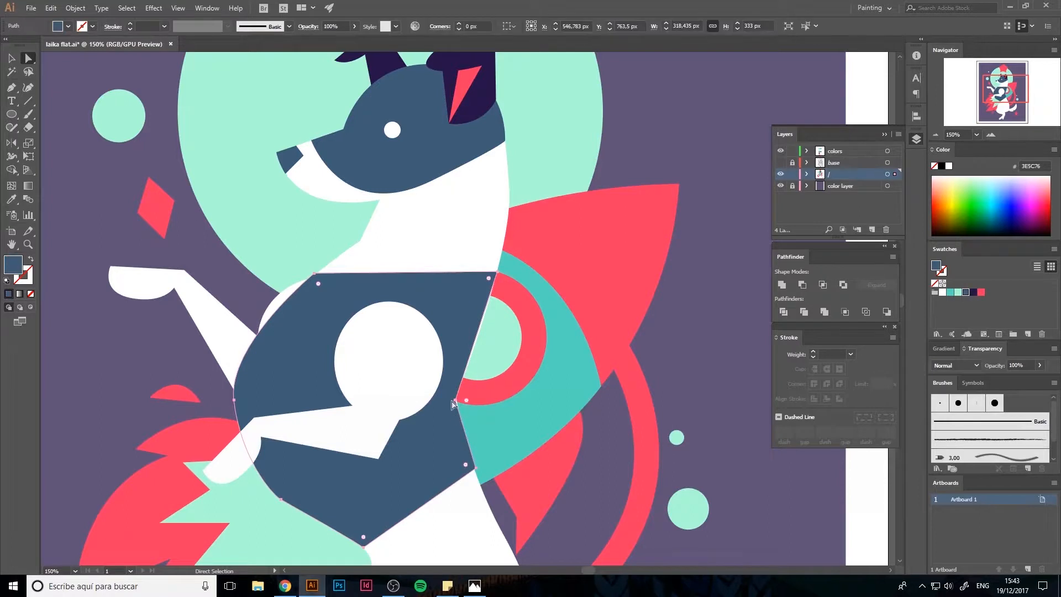
pyautogui.click(456, 404)
pyautogui.press('Right')
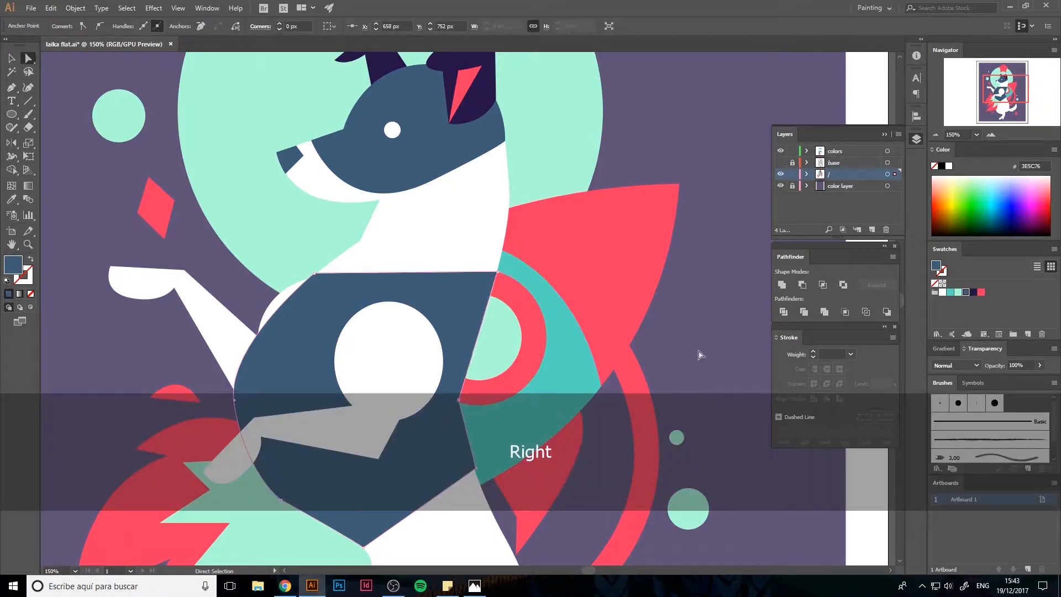
pyautogui.click(482, 290)
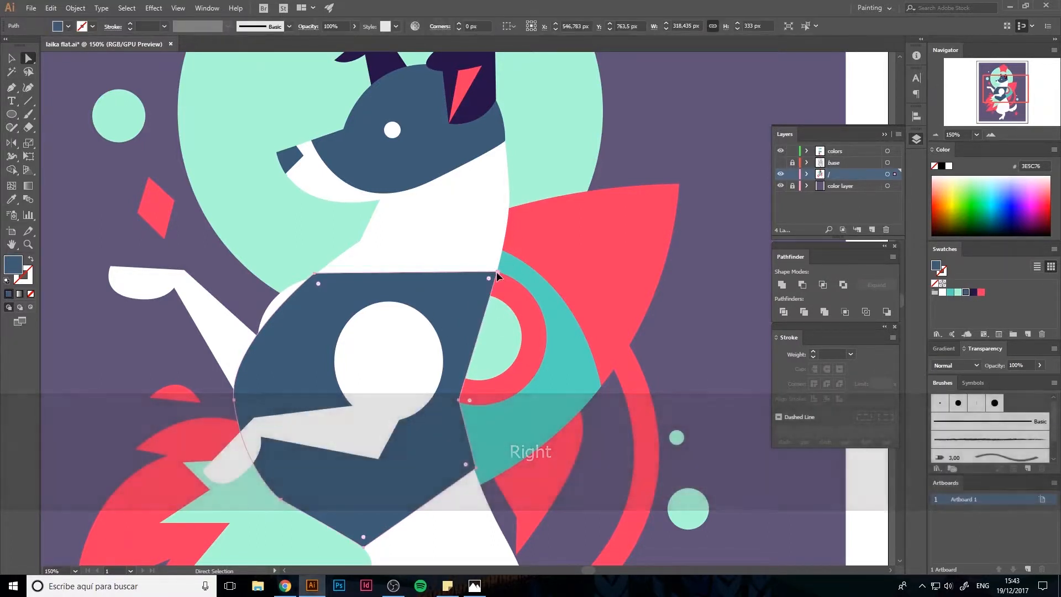
pyautogui.click(497, 273)
pyautogui.press('Right')
pyautogui.click(687, 296)
# Recolor the dog's far hind leg with the pale pink from the palette using the Eyedropper
pyautogui.moveTo(449, 333); pyautogui.dragTo(358, 332)
pyautogui.moveTo(419, 106); pyautogui.dragTo(389, 196)
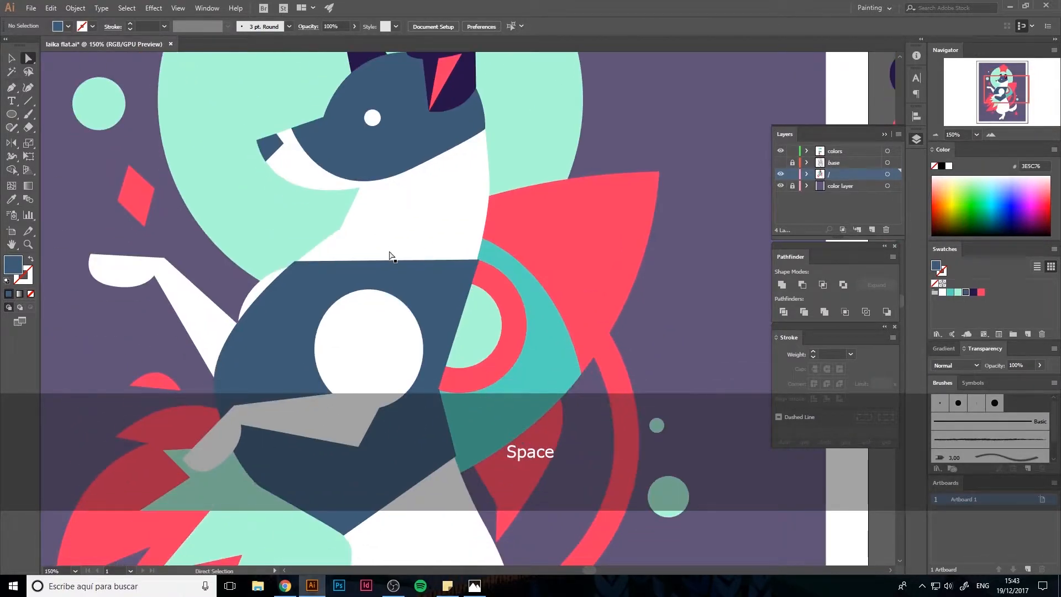
pyautogui.hotkey('ctrl', '/')
pyautogui.hotkey('ctrl', '-')
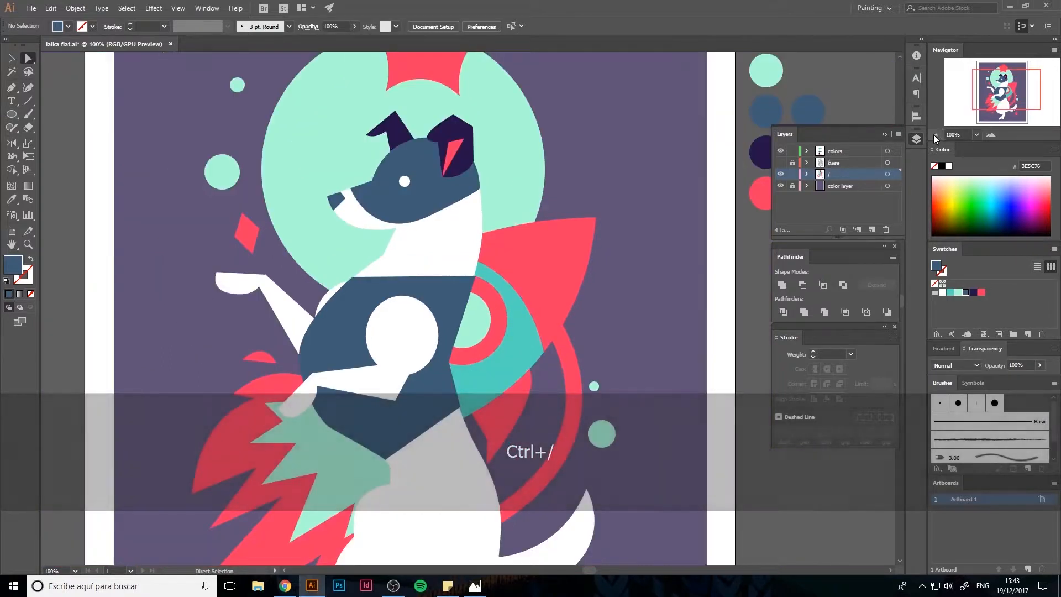
pyautogui.hotkey('ctrl', '-')
pyautogui.moveTo(459, 304); pyautogui.dragTo(426, 270)
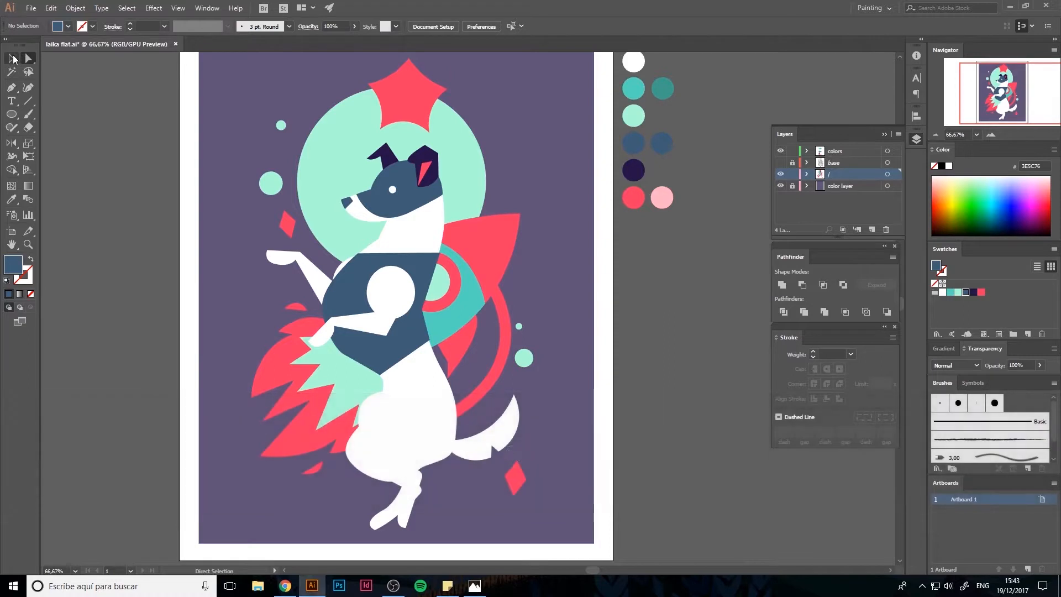
pyautogui.press('v')
pyautogui.click(381, 464)
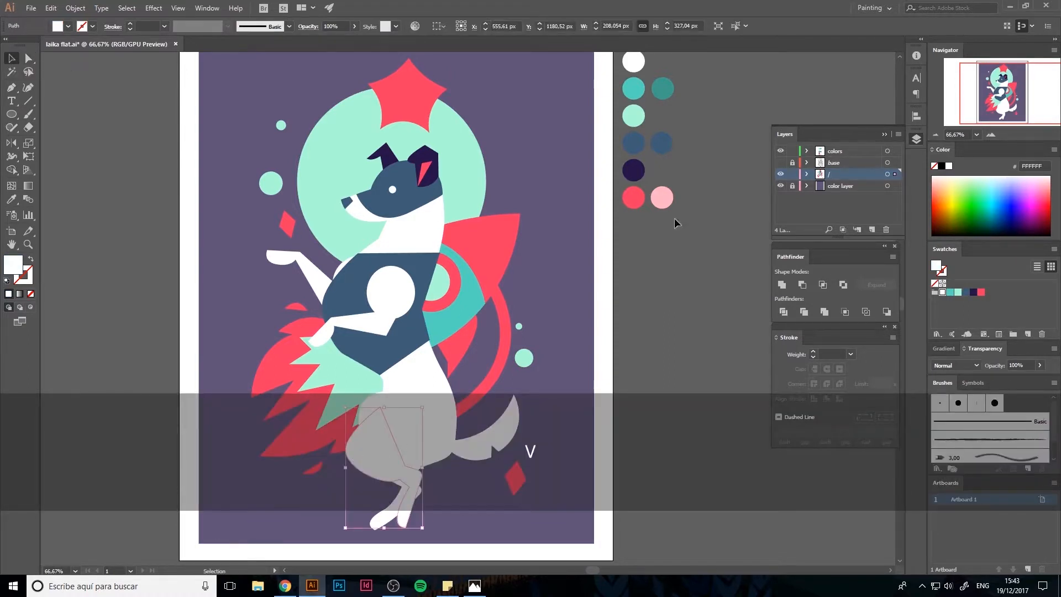
pyautogui.press('i')
pyautogui.click(659, 202)
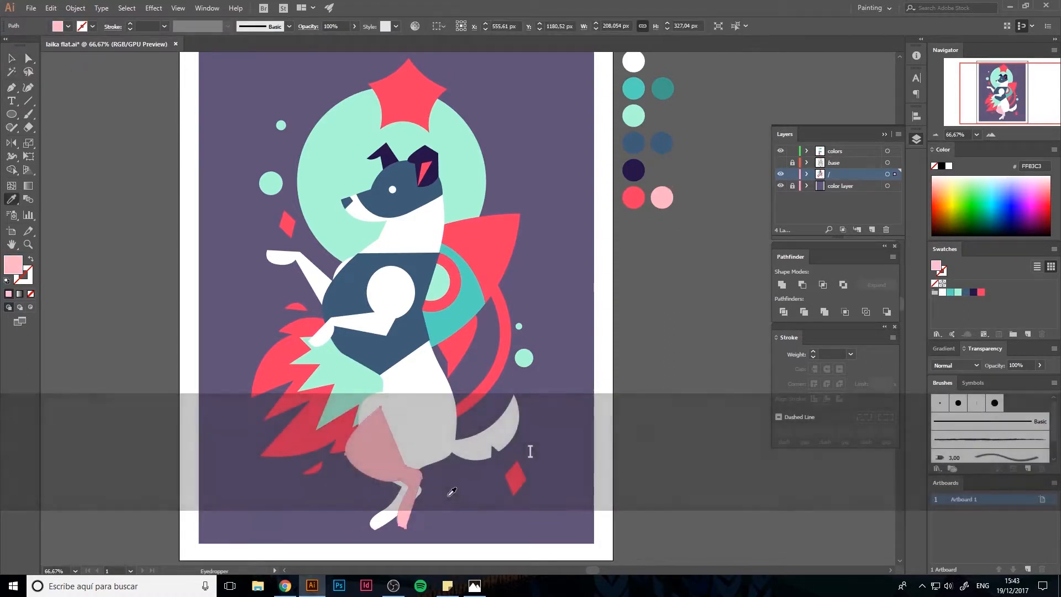
# Send the pink hind leg to the back of the stacking order, behind the white body
pyautogui.press('v')
pyautogui.rightClick(373, 449)
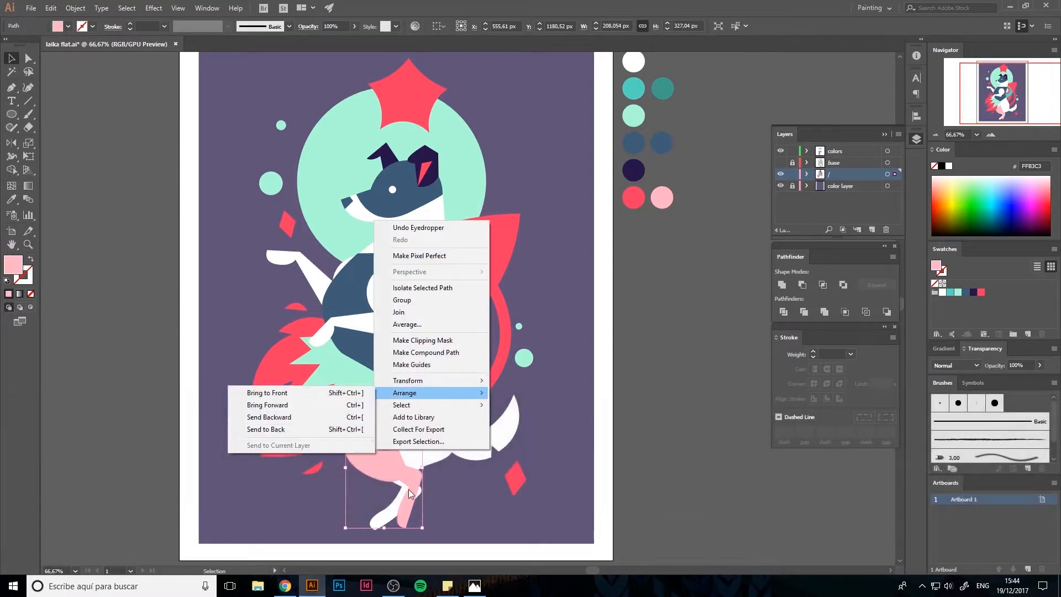
pyautogui.click(416, 450)
pyautogui.click(354, 449)
pyautogui.rightClick(354, 450)
pyautogui.click(265, 406)
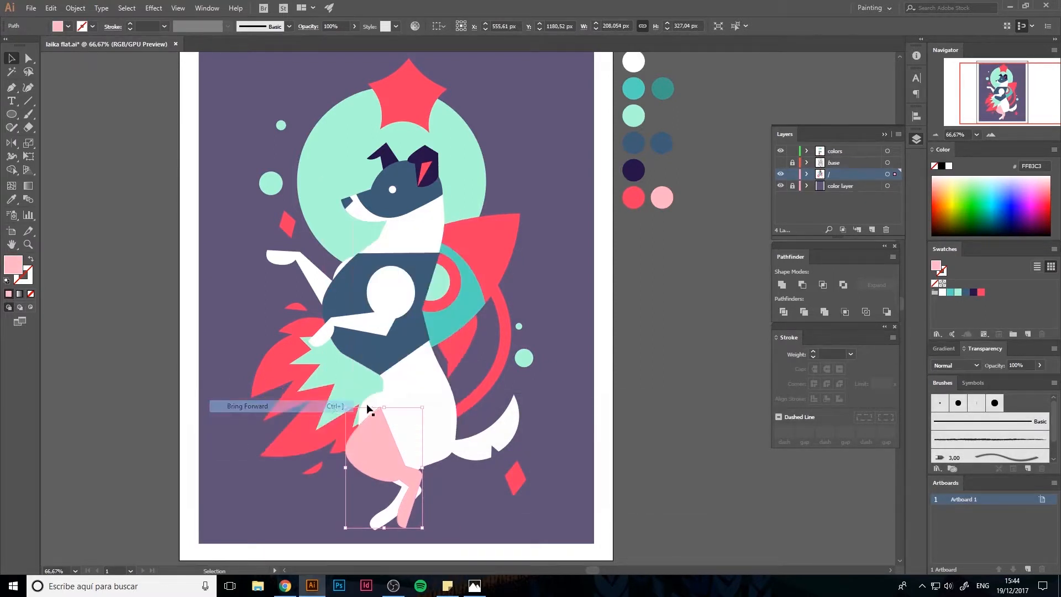
pyautogui.rightClick(368, 450)
pyautogui.moveTo(398, 393)
pyautogui.click(288, 428)
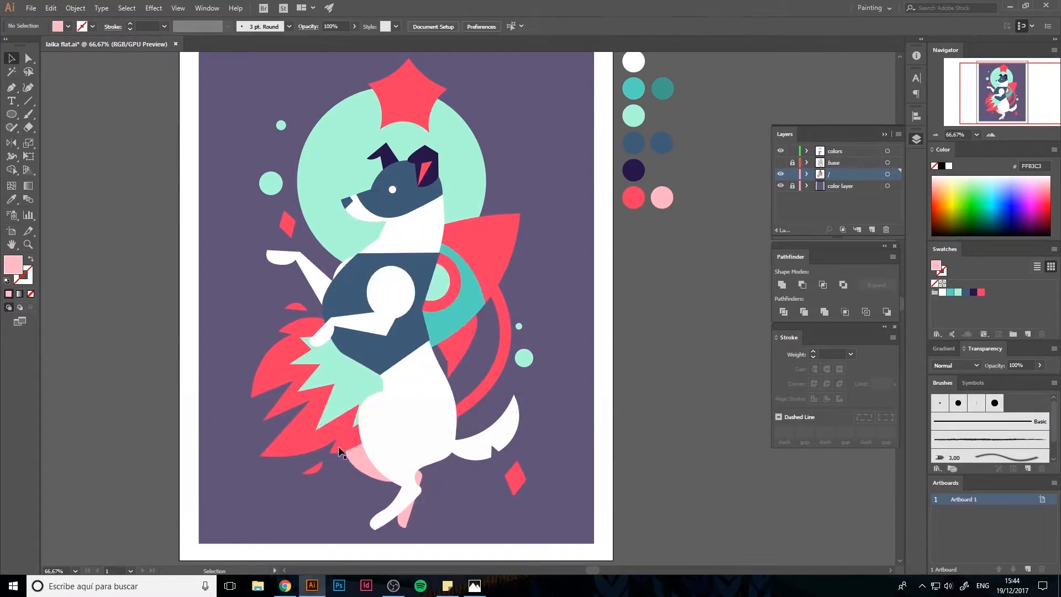
# Try to send the red and mint flame shapes backward one level
pyautogui.click(312, 471)
pyautogui.rightClick(336, 381)
pyautogui.moveTo(367, 324)
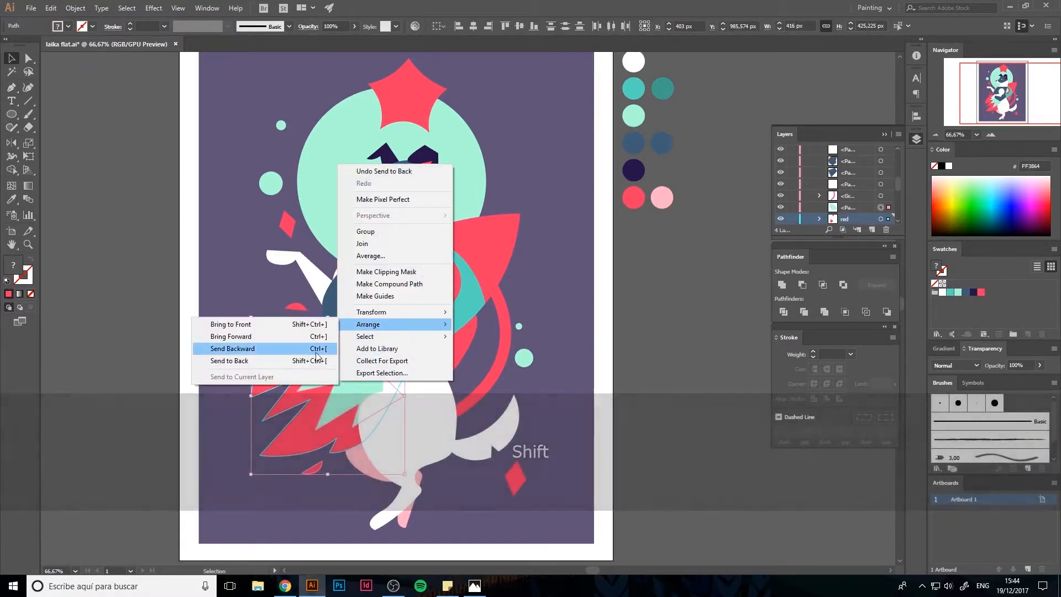
pyautogui.click(227, 348)
pyautogui.hotkey('ctrl', 'z')
# Group the red flames, their loose piece and the mint inner flame, and send the group to the back
pyautogui.click(636, 445)
pyautogui.click(293, 440)
pyautogui.keyDown('shift'); pyautogui.click(314, 467); pyautogui.keyUp('shift')
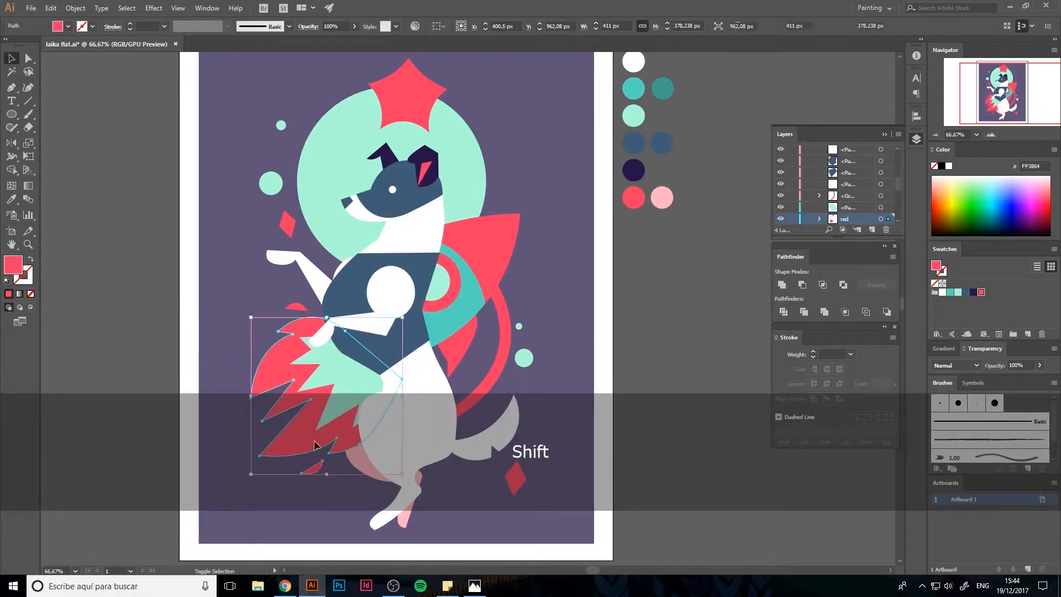
pyautogui.keyDown('shift'); pyautogui.click(354, 377); pyautogui.keyUp('shift')
pyautogui.hotkey('ctrl', 'g')
pyautogui.rightClick(348, 387)
pyautogui.moveTo(390, 492)
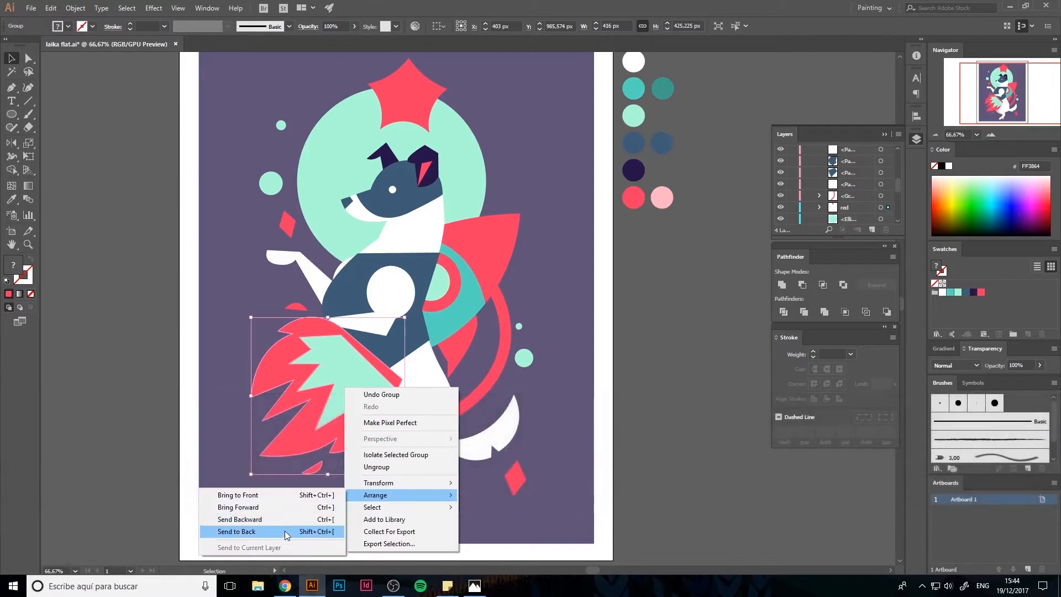
pyautogui.click(254, 532)
pyautogui.click(654, 484)
# Recolor the dog's raised far arm with the pale pink from the palette using the Eyedropper
pyautogui.click(313, 287)
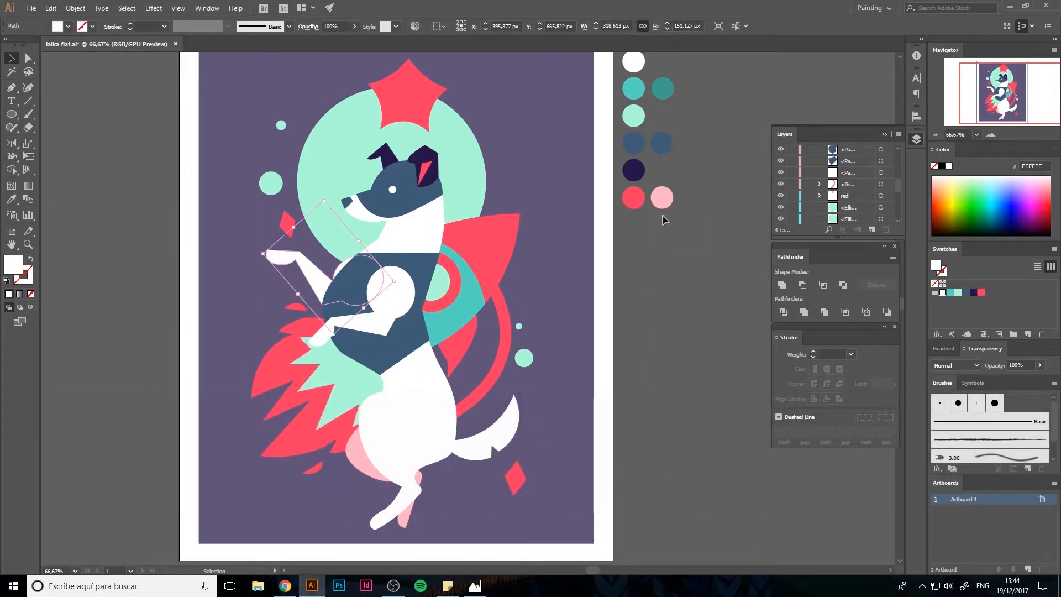
pyautogui.press('i')
pyautogui.click(662, 200)
pyautogui.press('v')
pyautogui.click(645, 385)
pyautogui.press('space')
pyautogui.moveTo(498, 279); pyautogui.dragTo(536, 291)
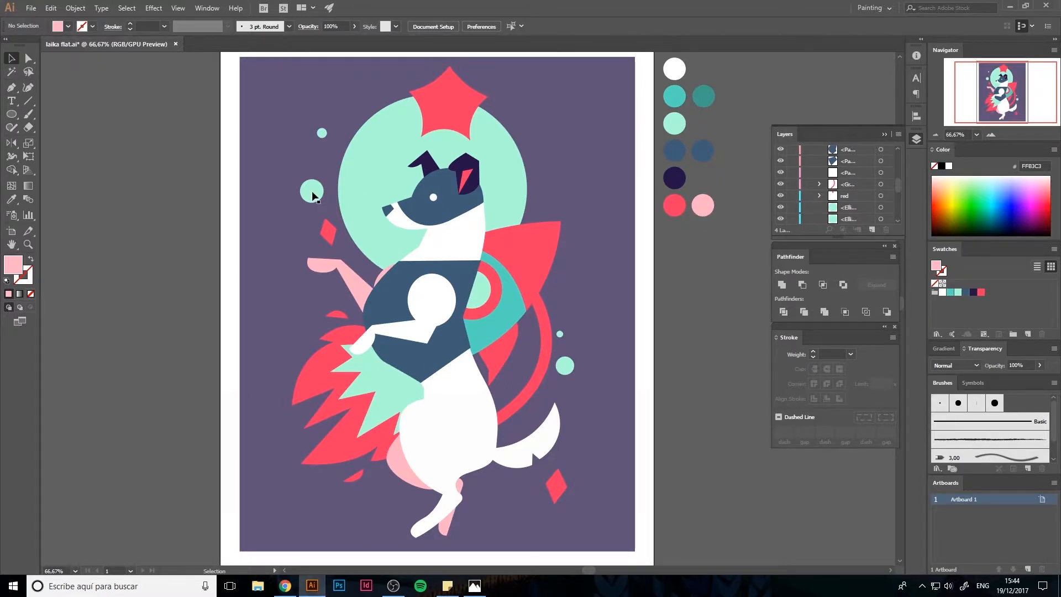
# Recolor the two smallest mint bubbles with the dark teal from the palette using the Eyedropper
pyautogui.click(321, 132)
pyautogui.press('o')
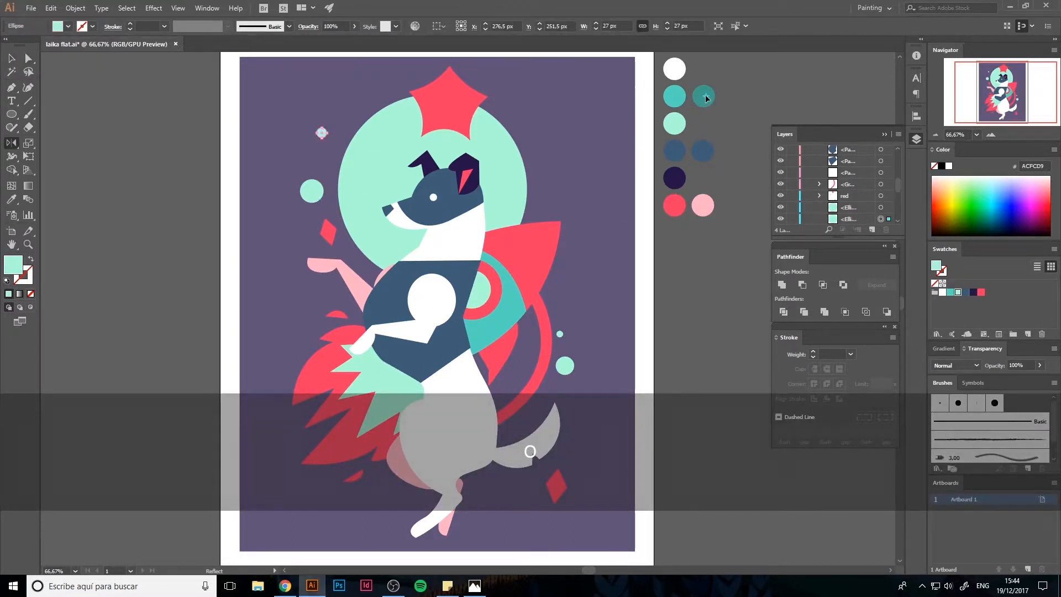
pyautogui.press('i')
pyautogui.click(706, 98)
pyautogui.keyDown('ctrl'); pyautogui.click(560, 333); pyautogui.keyUp('ctrl')
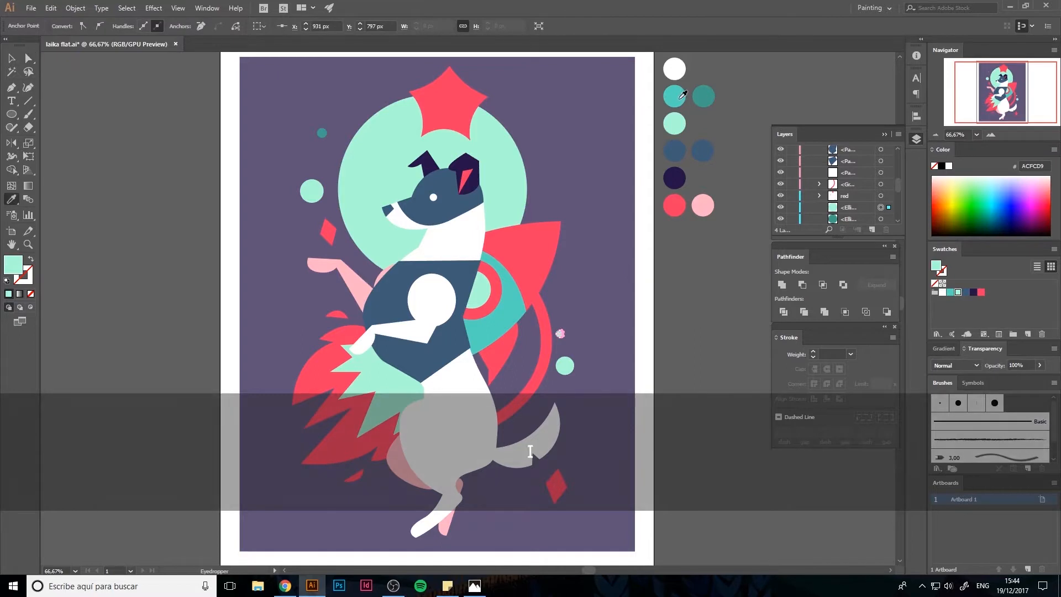
pyautogui.click(703, 97)
pyautogui.press('v')
pyautogui.click(705, 178)
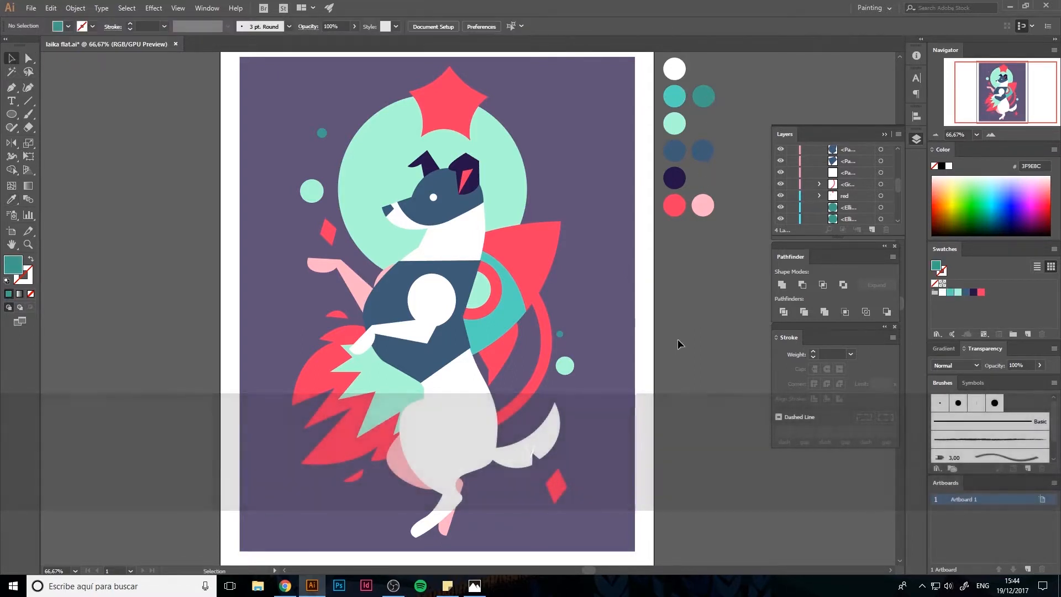
pyautogui.press('space')
pyautogui.moveTo(642, 372)
pyautogui.mouseDown()
pyautogui.moveTo(664, 362)
pyautogui.moveTo(659, 369)
pyautogui.mouseUp()
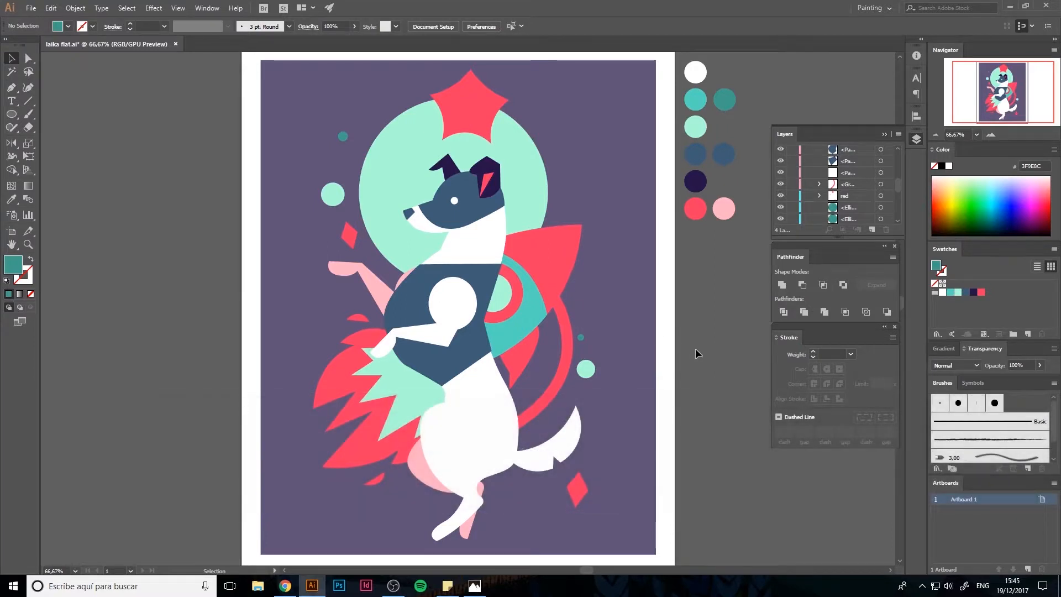
pyautogui.click(506, 313)
pyautogui.click(709, 306)
pyautogui.click(576, 259)
pyautogui.click(688, 268)
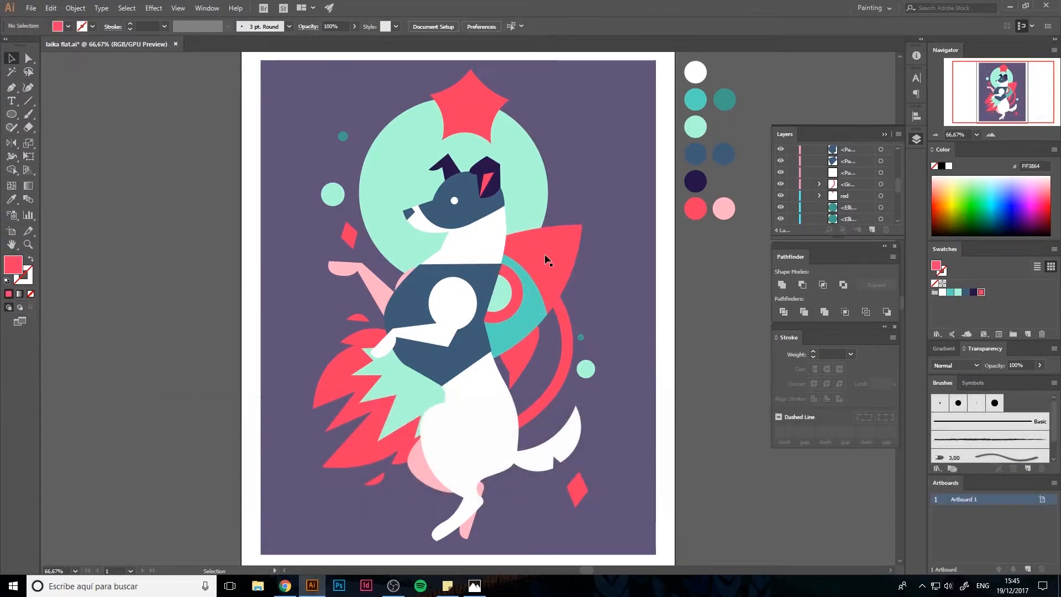
# Draw a narrow pale pink triangular highlight with the Pen tool on the red rocket nose, running from its tip to the teal body
pyautogui.press('i')
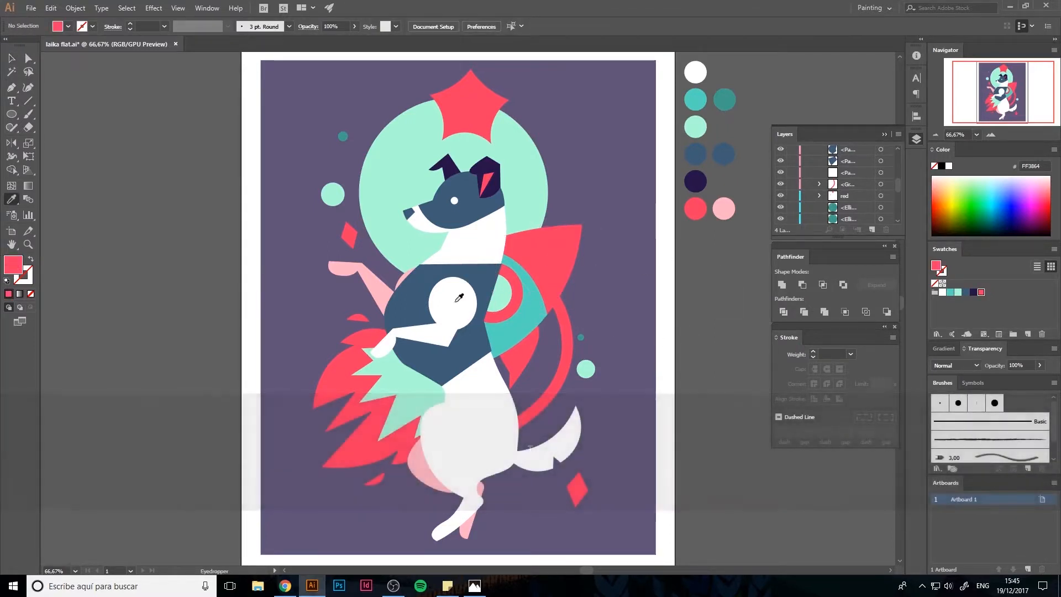
pyautogui.click(413, 275)
pyautogui.press('p')
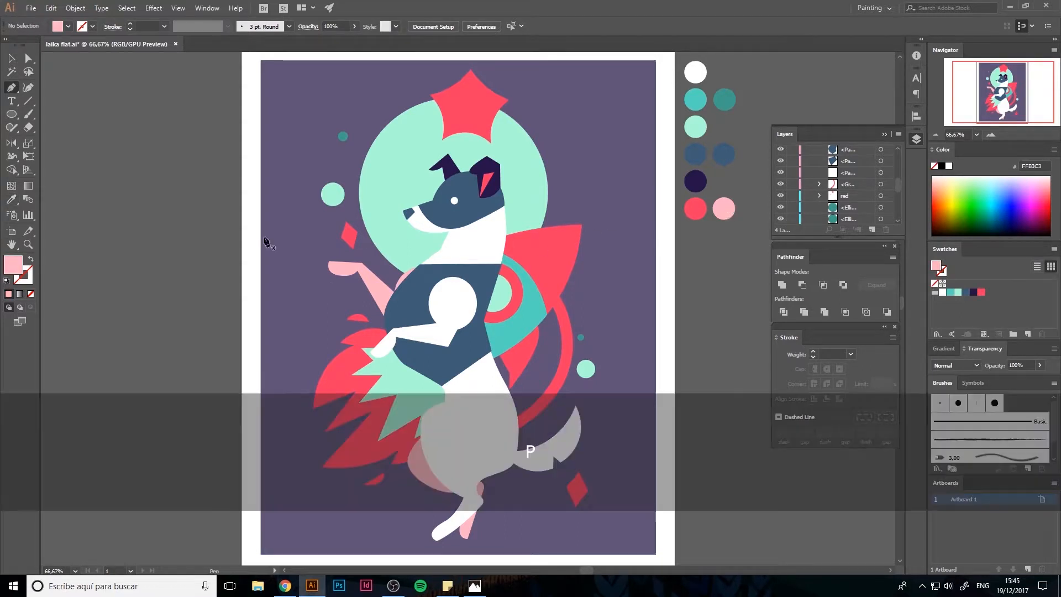
pyautogui.click(582, 224)
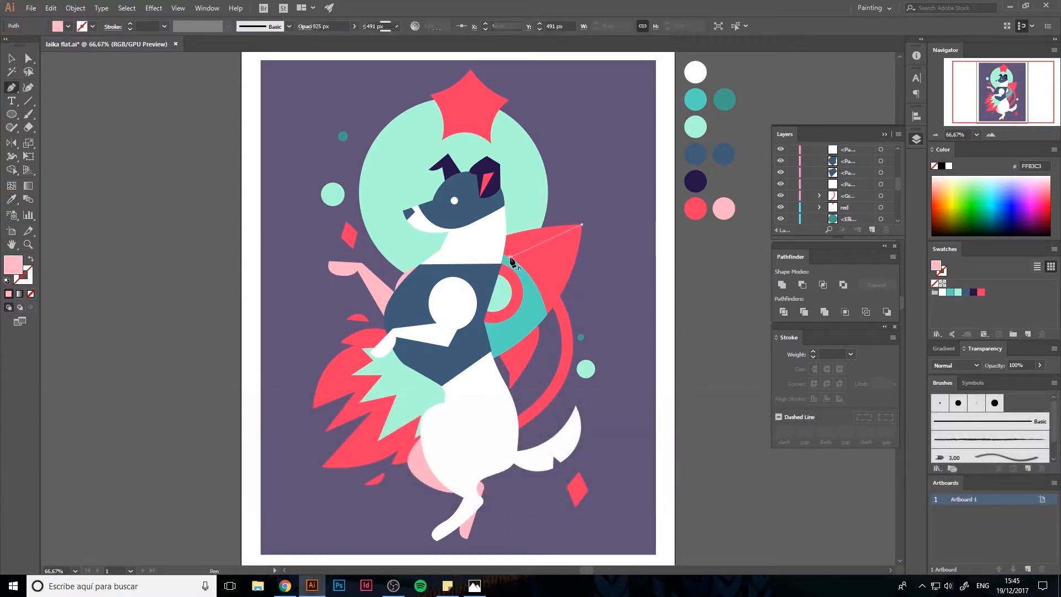
pyautogui.click(534, 284)
pyautogui.click(582, 225)
pyautogui.press('v')
pyautogui.click(672, 319)
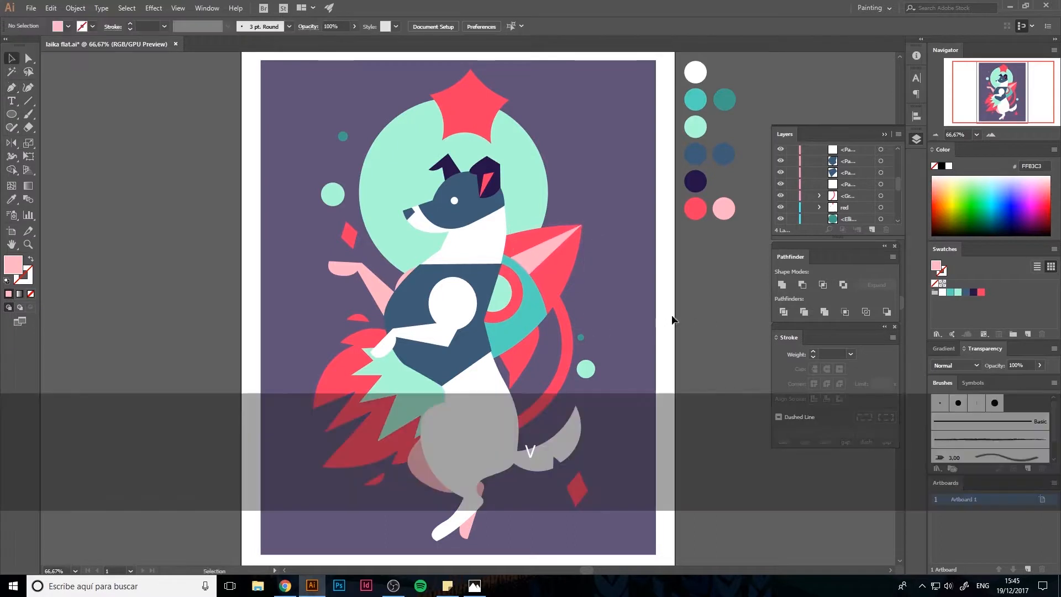
# Collapse the "/" artwork layer's contents and show the base line-art layer
pyautogui.press('space')
pyautogui.moveTo(601, 339); pyautogui.dragTo(639, 301)
pyautogui.moveTo(555, 214); pyautogui.dragTo(529, 260)
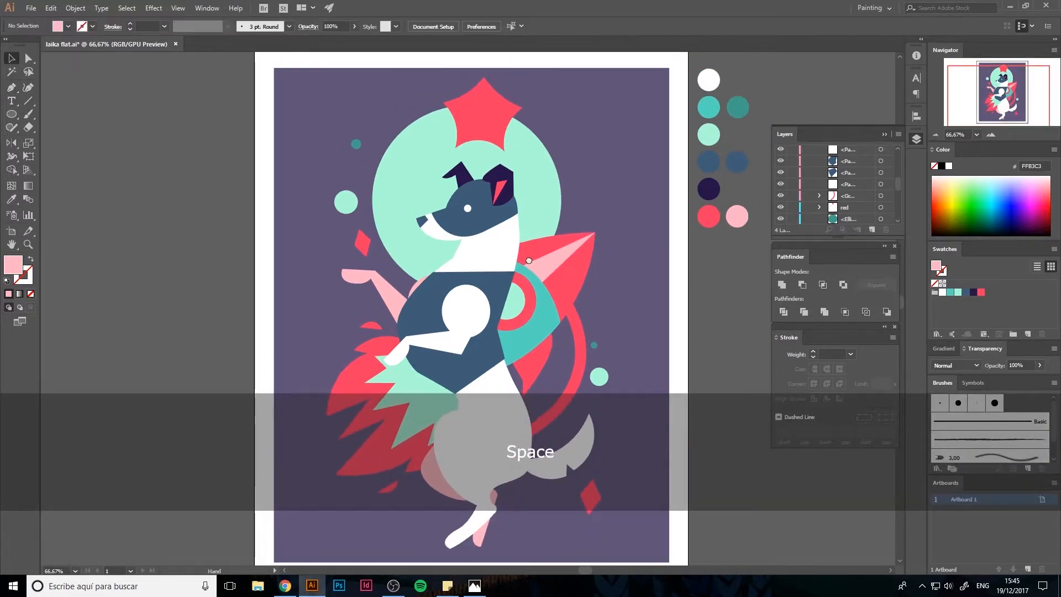
pyautogui.moveTo(636, 275); pyautogui.dragTo(662, 251)
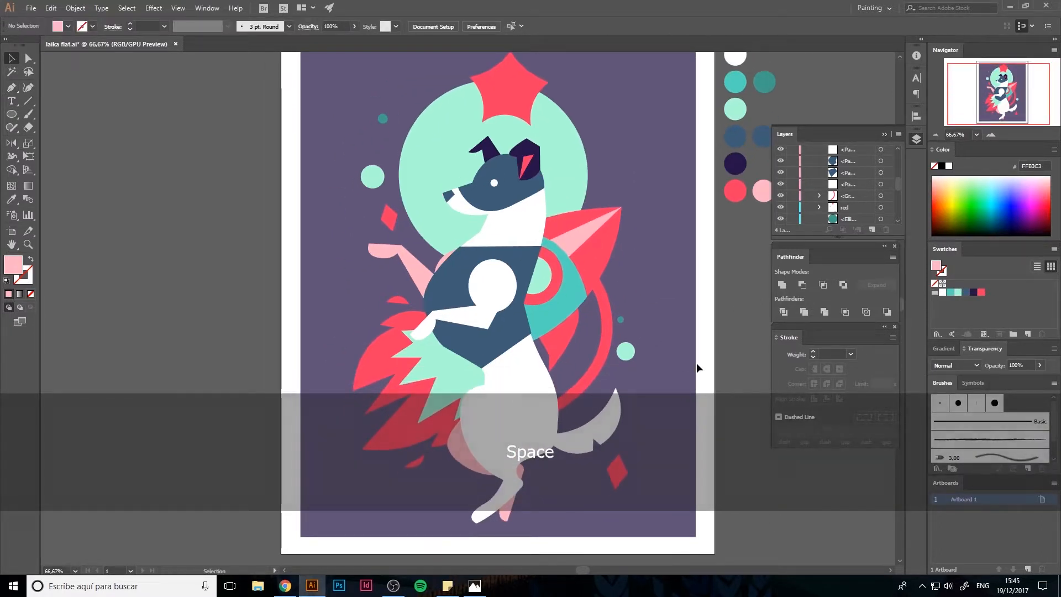
pyautogui.scroll(3, 802, 176)
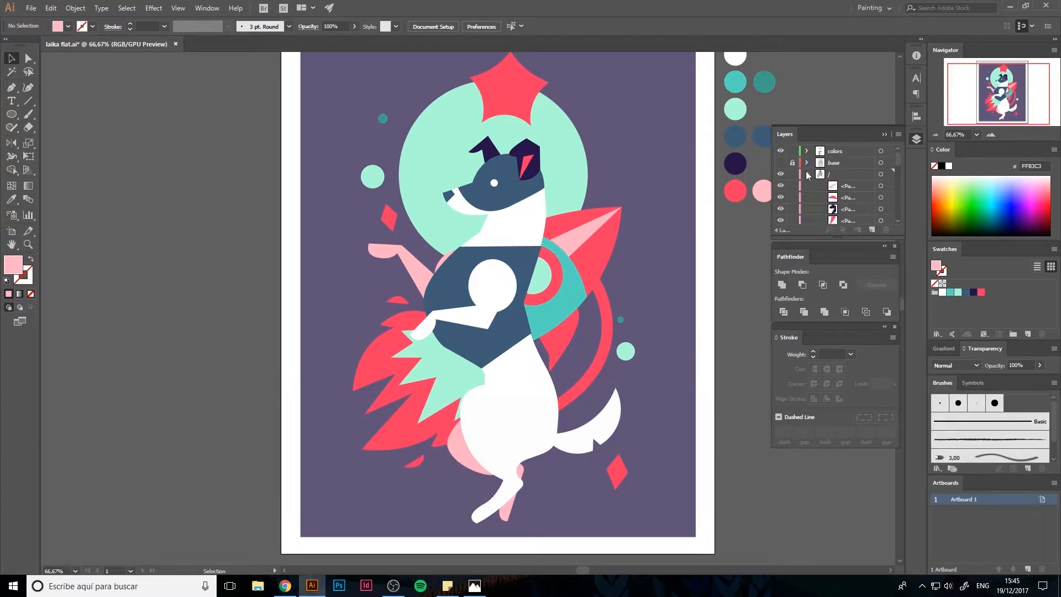
pyautogui.click(806, 174)
pyautogui.click(780, 163)
# Draw an angled, unfilled teal line with the Pen tool along the sketched seam on the vest below the shoulder
pyautogui.press('i')
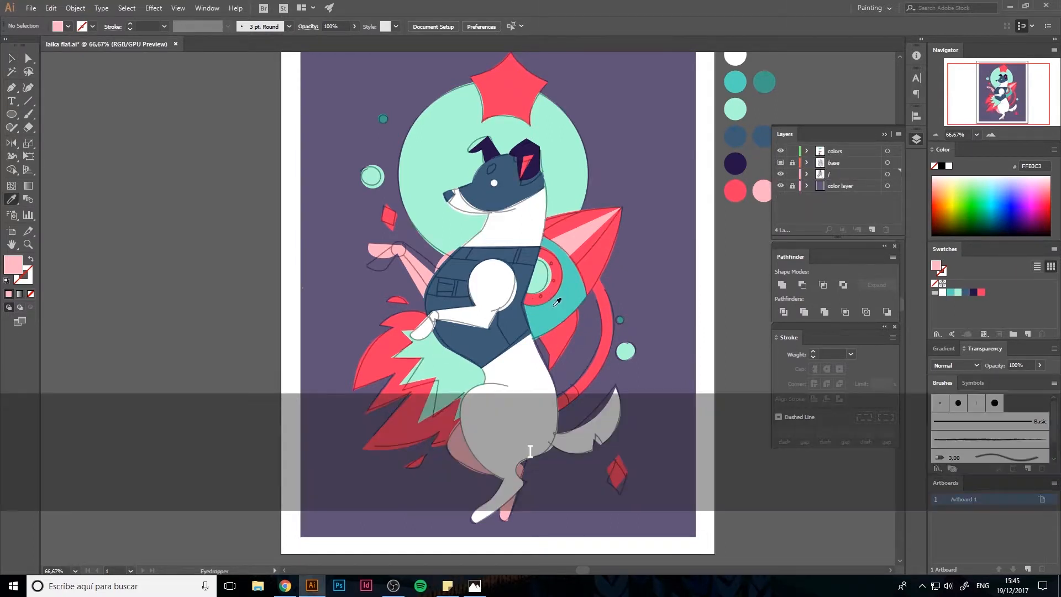
pyautogui.click(550, 298)
pyautogui.press('p')
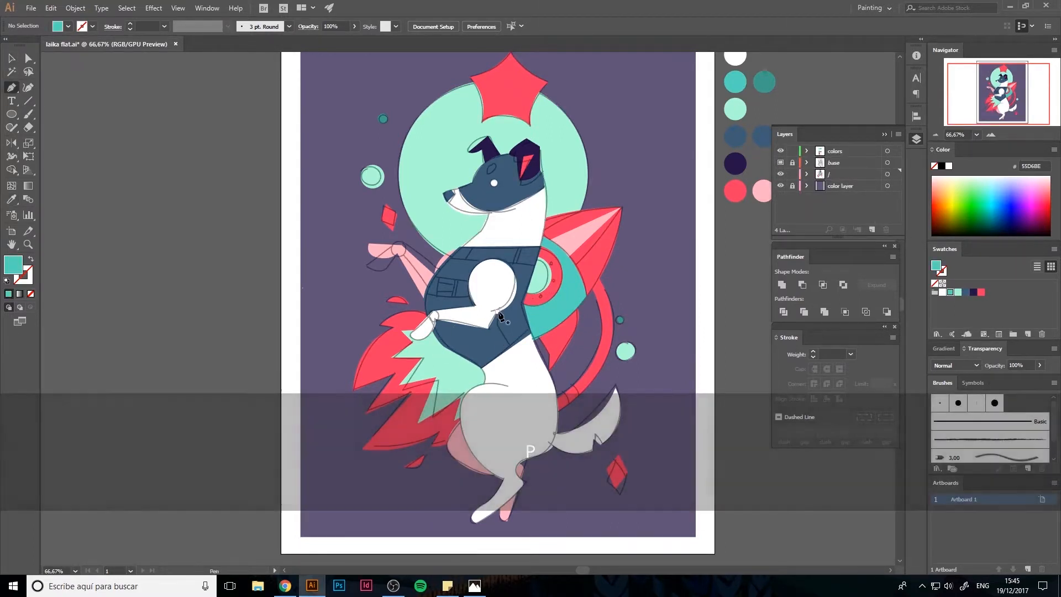
pyautogui.click(497, 312)
pyautogui.click(497, 328)
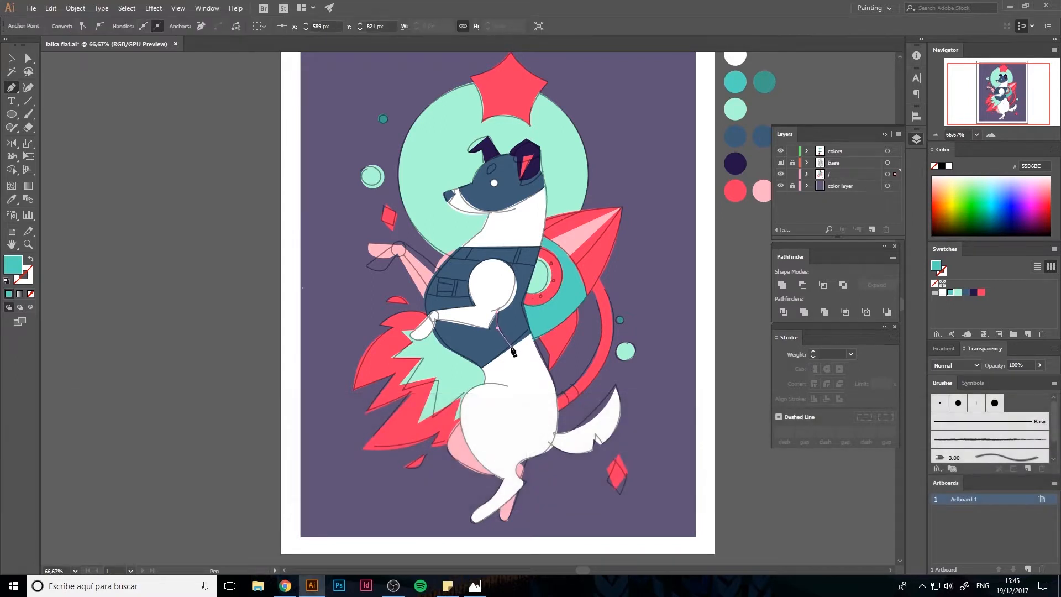
pyautogui.click(31, 259)
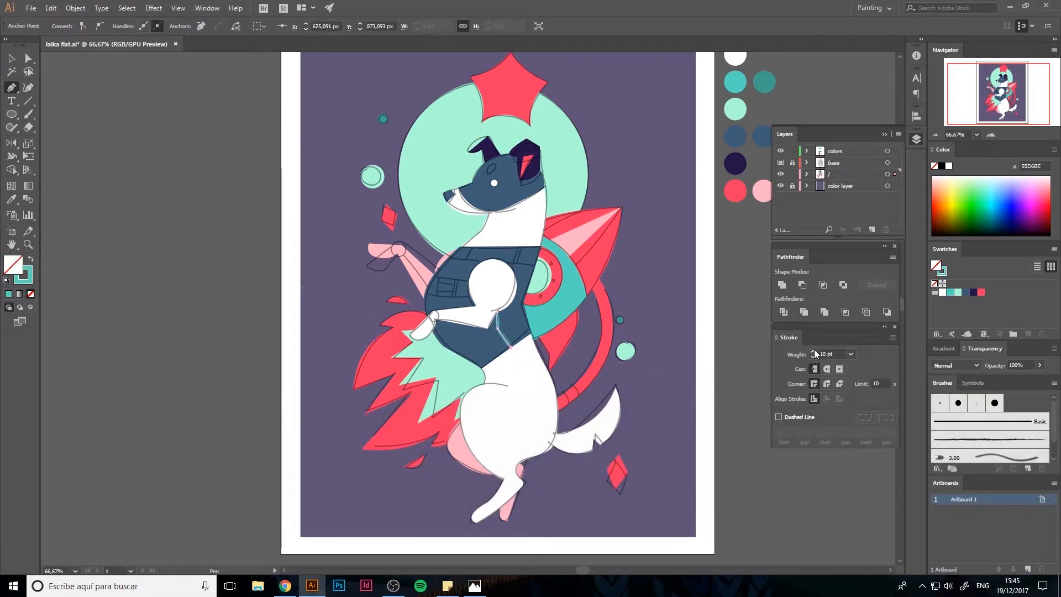
pyautogui.press('a')
pyautogui.click(499, 304)
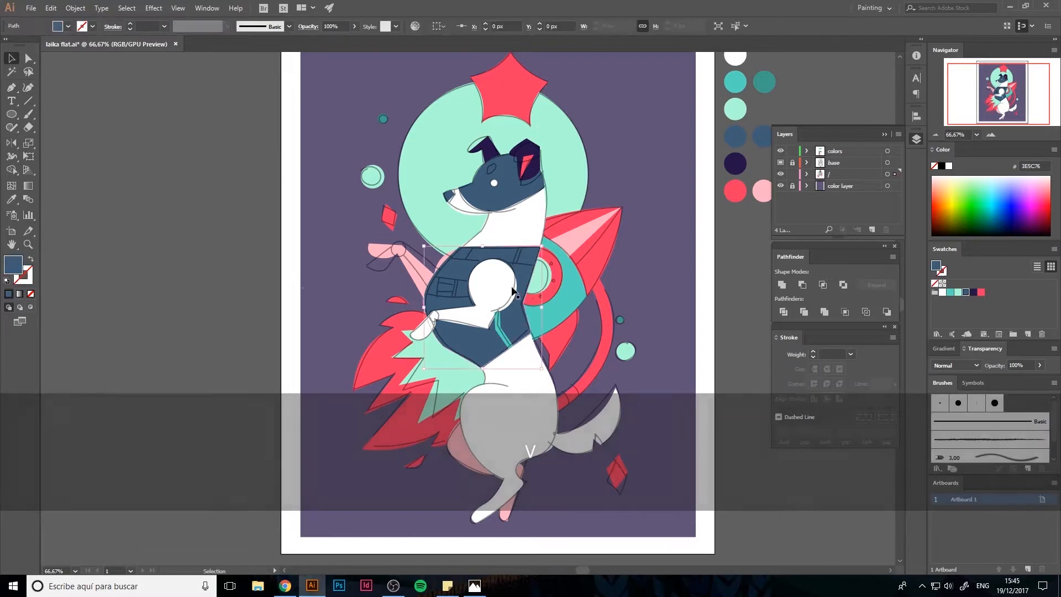
# Cut the dog's white front arm and paste it in place above the teal vest line
pyautogui.hotkey('ctrl', 'x')
pyautogui.hotkey('ctrl', 'shift', 'v')
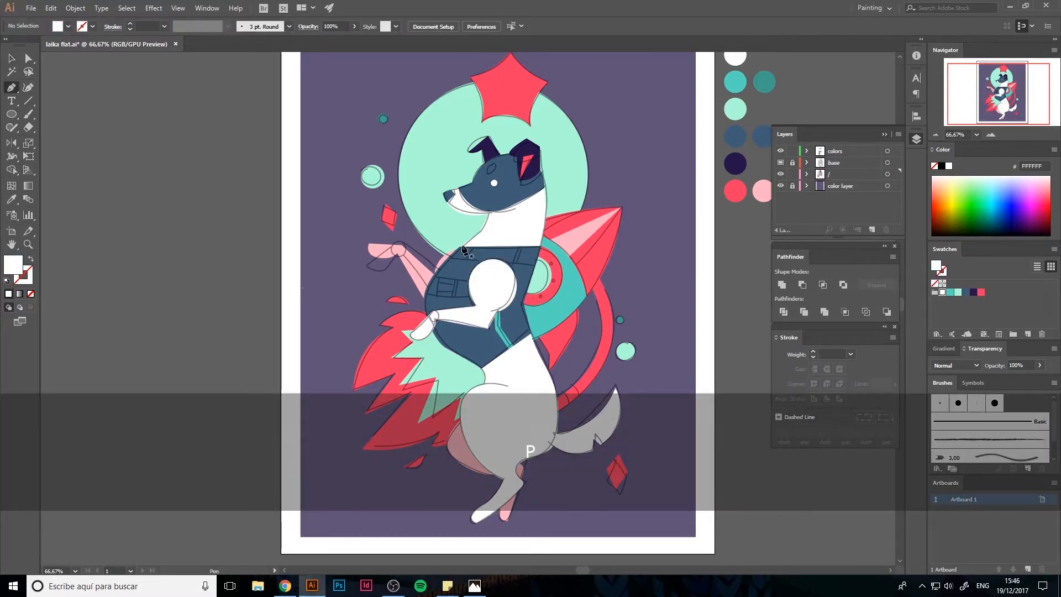
# Draw a collar band across the top of the vest with the Pen tool and fill it with the palette's light teal
pyautogui.press('p')
pyautogui.click(460, 249)
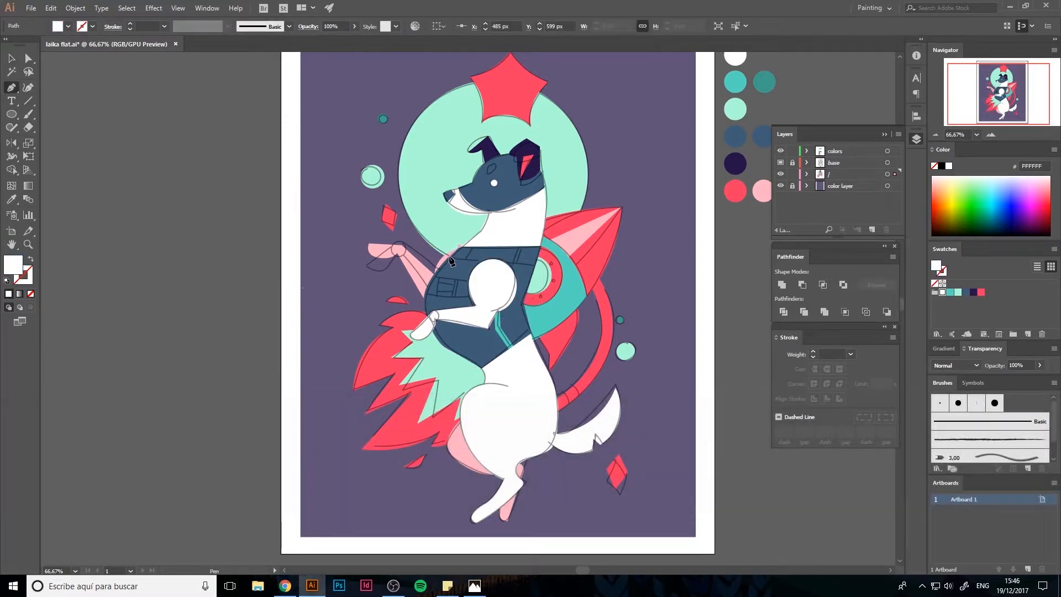
pyautogui.click(450, 258)
pyautogui.click(538, 261)
pyautogui.click(542, 246)
pyautogui.click(460, 247)
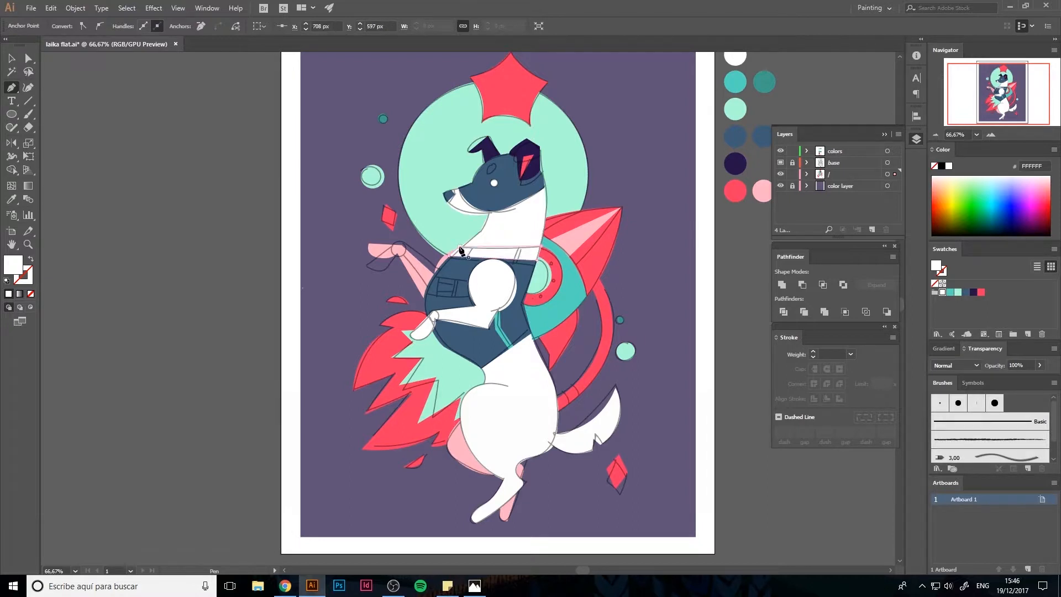
pyautogui.press('i')
pyautogui.click(750, 88)
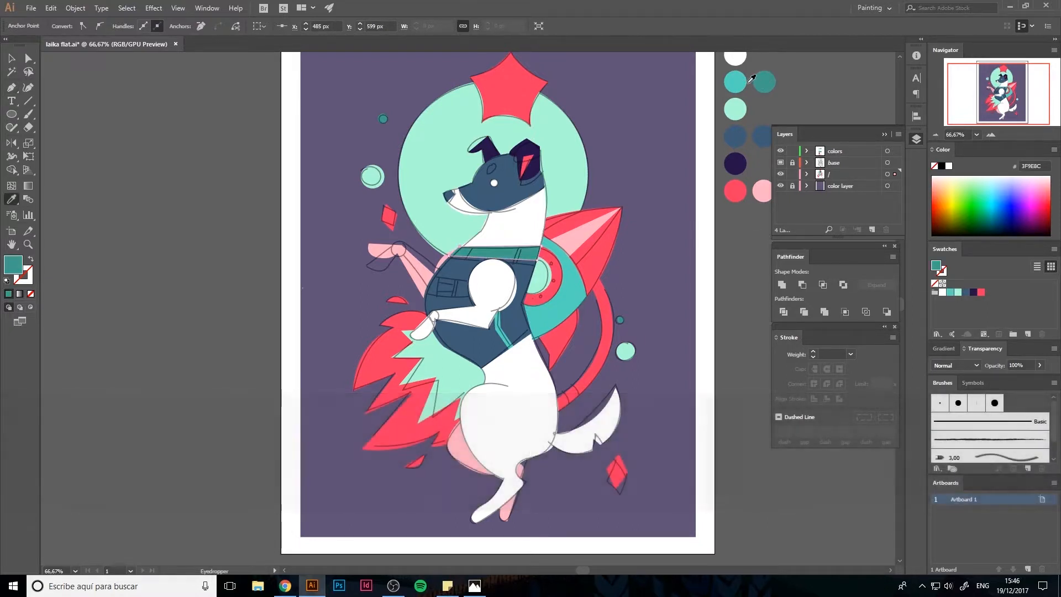
pyautogui.click(741, 82)
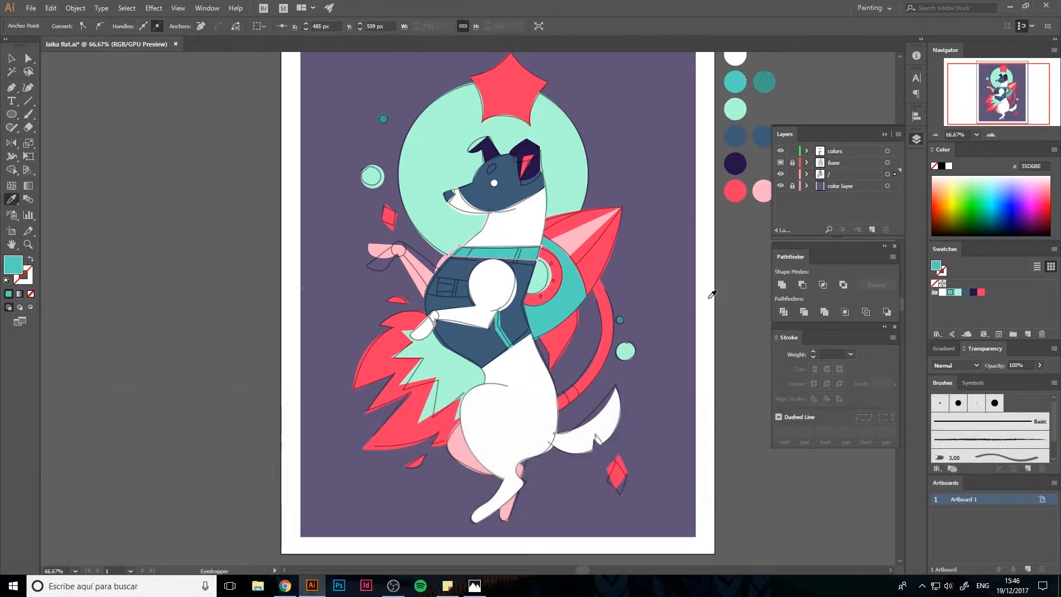
# Draw a teal stripe with the Pen tool across the vest's chest, from its front edge to behind the shoulder
pyautogui.press('p')
pyautogui.click(477, 282)
pyautogui.click(476, 297)
pyautogui.click(426, 293)
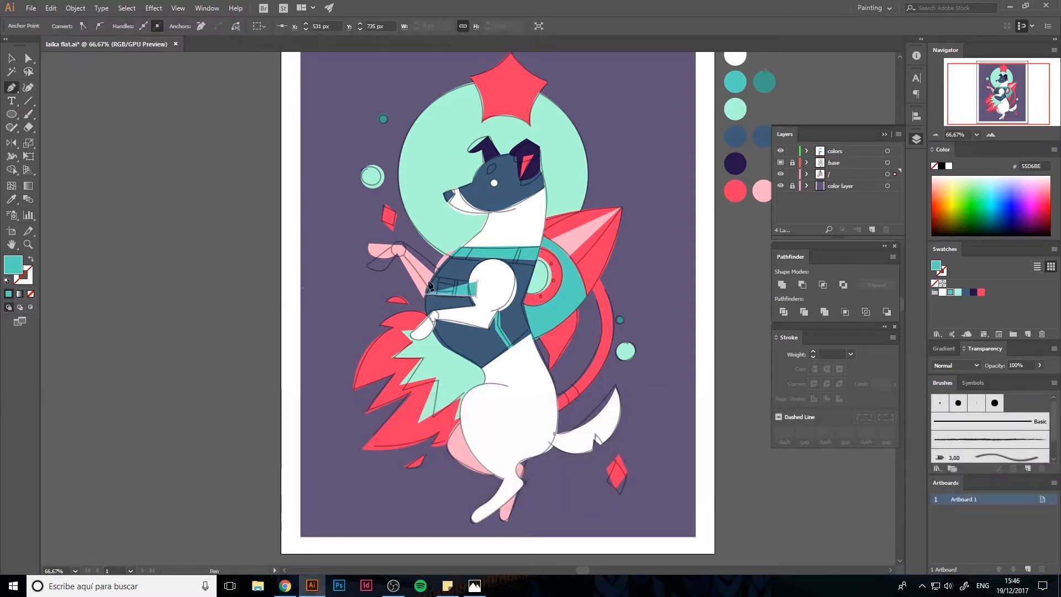
pyautogui.click(438, 272)
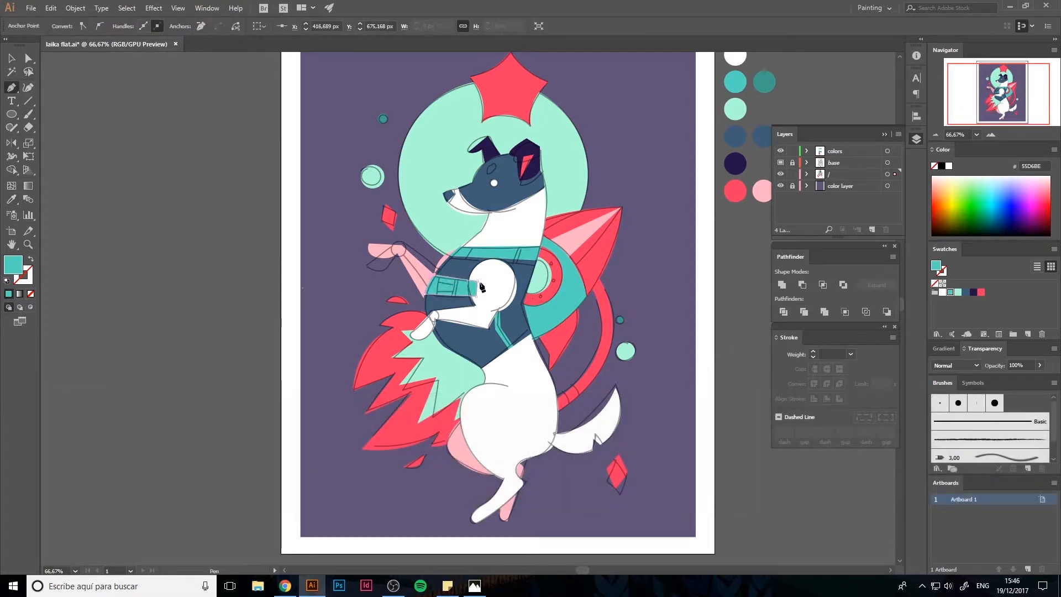
# Cut the white front arm and paste it in place in front of the teal chest stripe
pyautogui.press('v')
pyautogui.click(487, 301)
pyautogui.hotkey('ctrl', 'x')
pyautogui.hotkey('ctrl', 'shift', 'v')
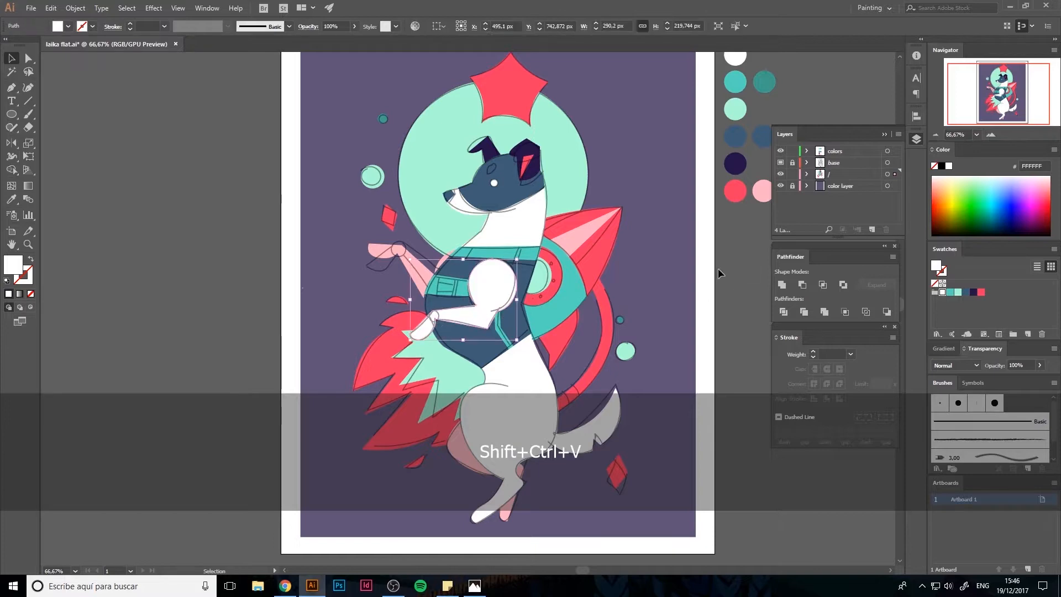
# Deselect the artwork and hide the base line-art layer
pyautogui.click(718, 268)
pyautogui.click(781, 162)
pyautogui.hotkey('ctrl', '+')
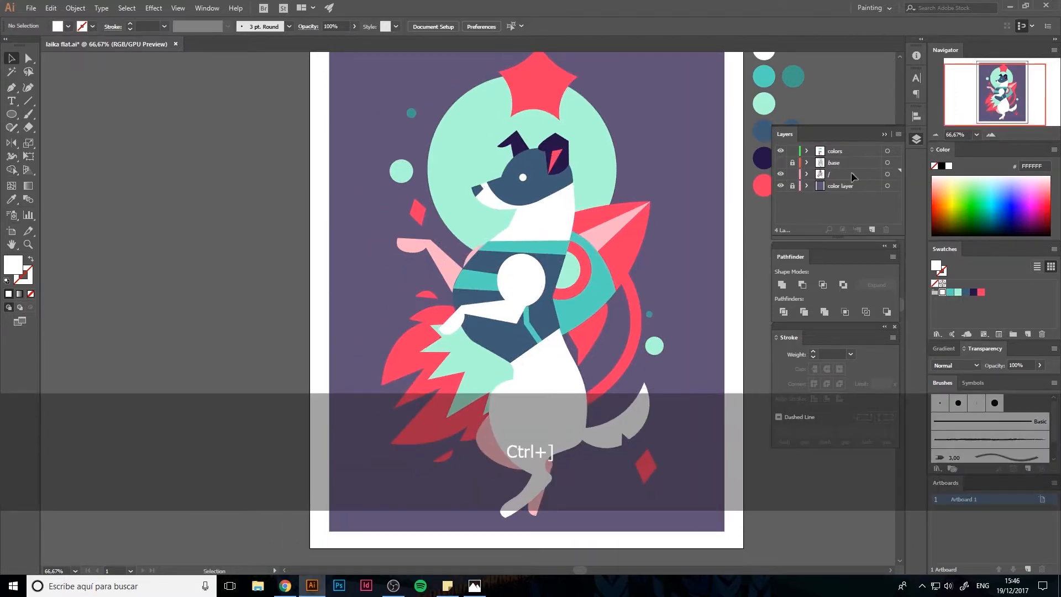
# Nudge the chest stripe's front corner anchors left to meet the vest's outline
pyautogui.doubleClick(994, 137)
pyautogui.press('space')
pyautogui.moveTo(379, 203); pyautogui.dragTo(413, 290)
pyautogui.click(498, 307)
pyautogui.press('a')
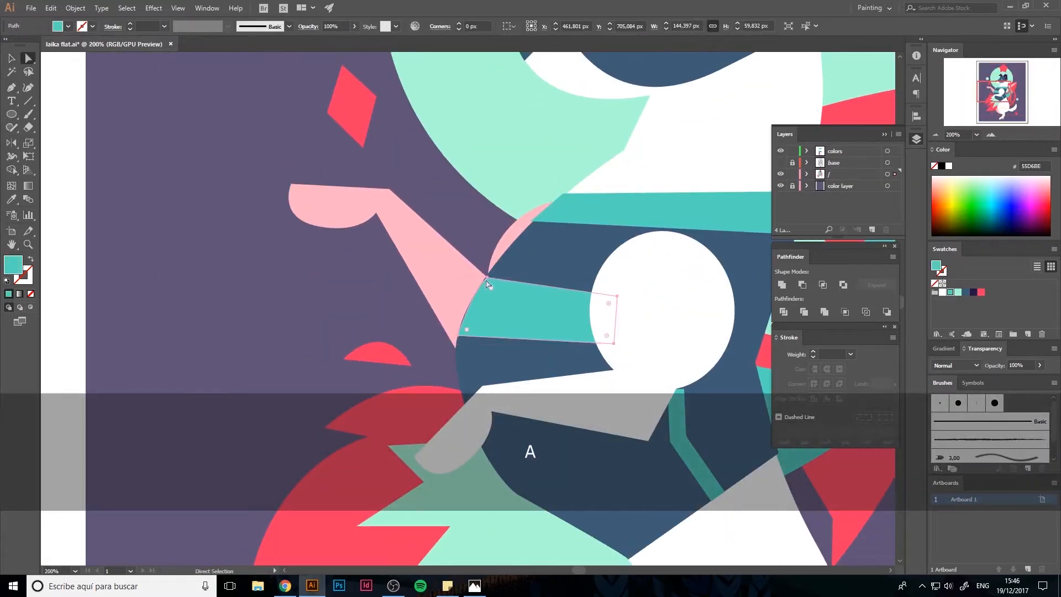
pyautogui.click(488, 276)
pyautogui.click(489, 285)
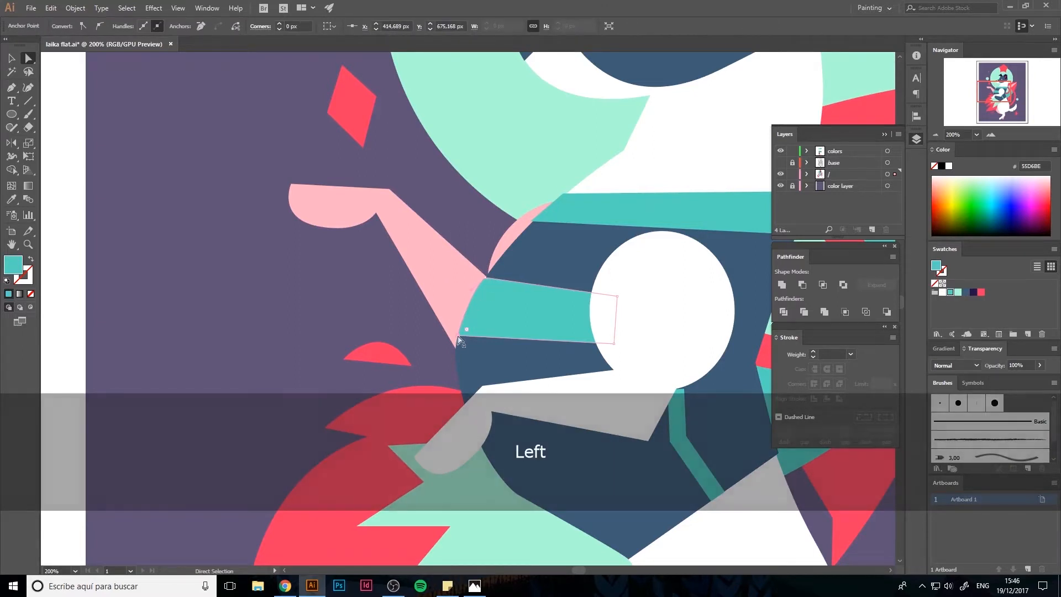
pyautogui.moveTo(476, 295); pyautogui.dragTo(470, 294)
pyautogui.click(364, 308)
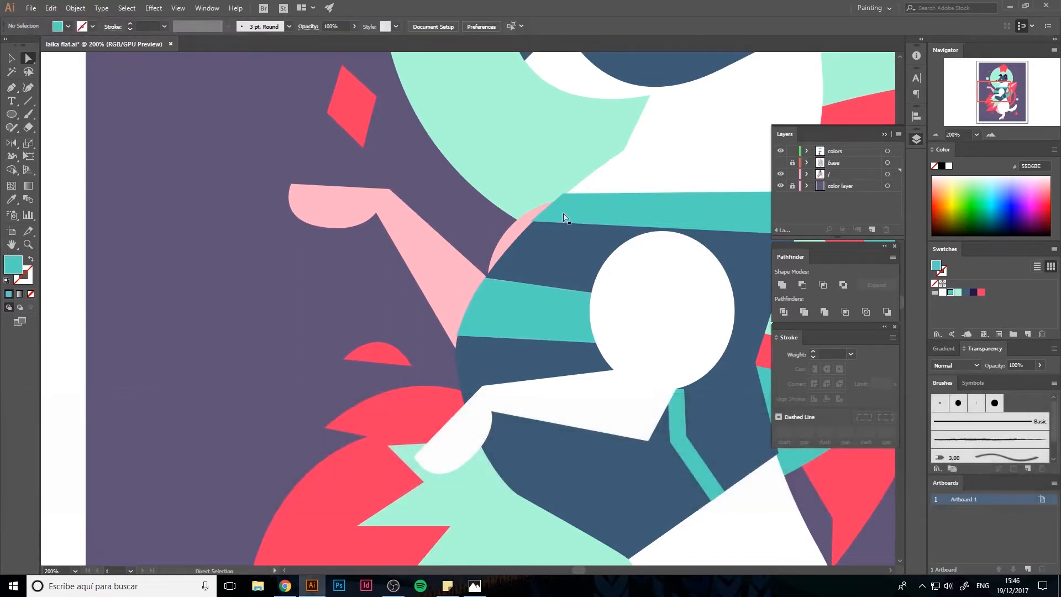
# Nudge the collar band's lower front anchor right to align it with the vest's outline
pyautogui.click(563, 215)
pyautogui.click(532, 221)
pyautogui.press('Right')
pyautogui.press('Right')
pyautogui.click(265, 280)
pyautogui.click(548, 212)
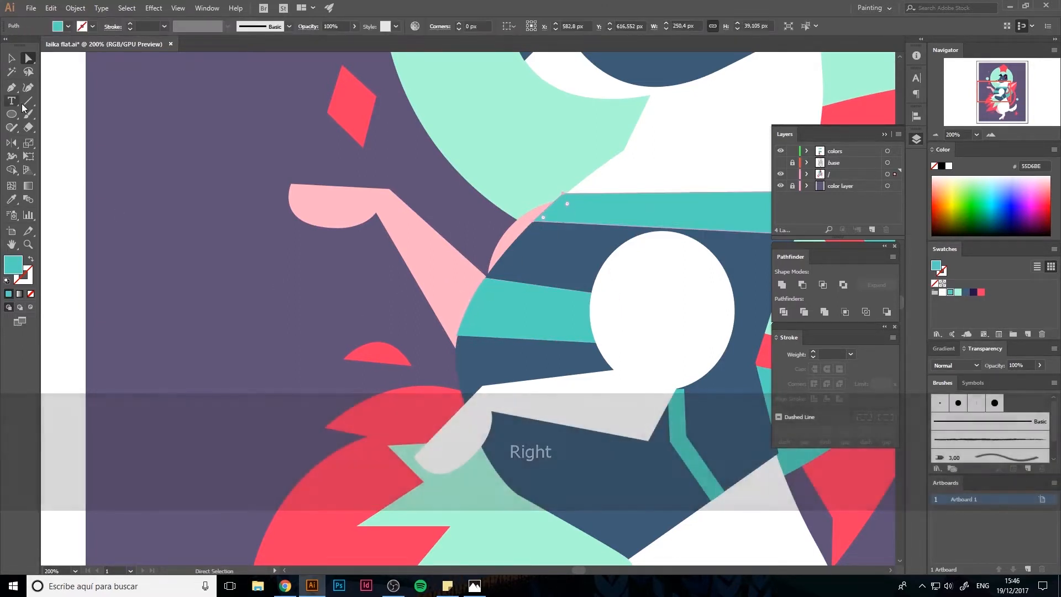
pyautogui.click(27, 87)
pyautogui.click(10, 58)
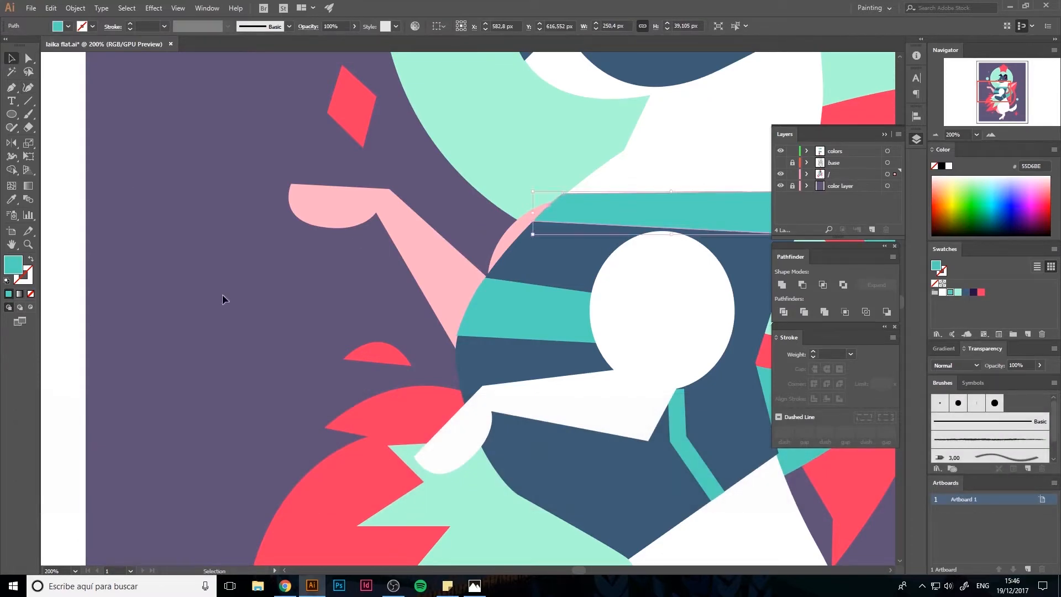
pyautogui.click(225, 298)
pyautogui.press('space')
pyautogui.moveTo(698, 303); pyautogui.dragTo(492, 277)
pyautogui.click(472, 364)
pyautogui.click(230, 267)
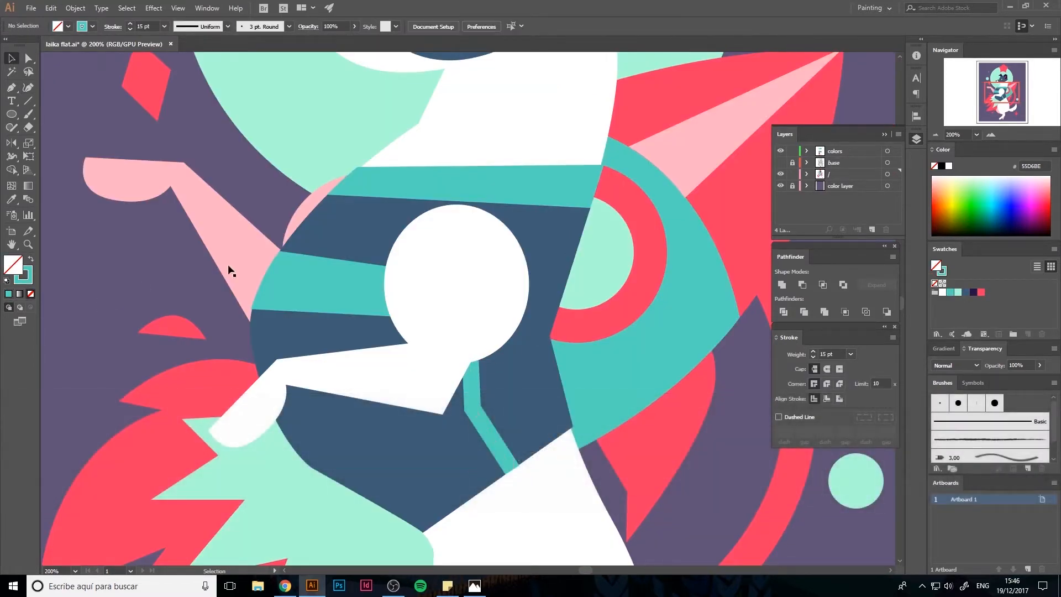
pyautogui.press('space')
pyautogui.moveTo(634, 216); pyautogui.dragTo(616, 241)
pyautogui.hotkey('ctrl', '/')
pyautogui.click(935, 136)
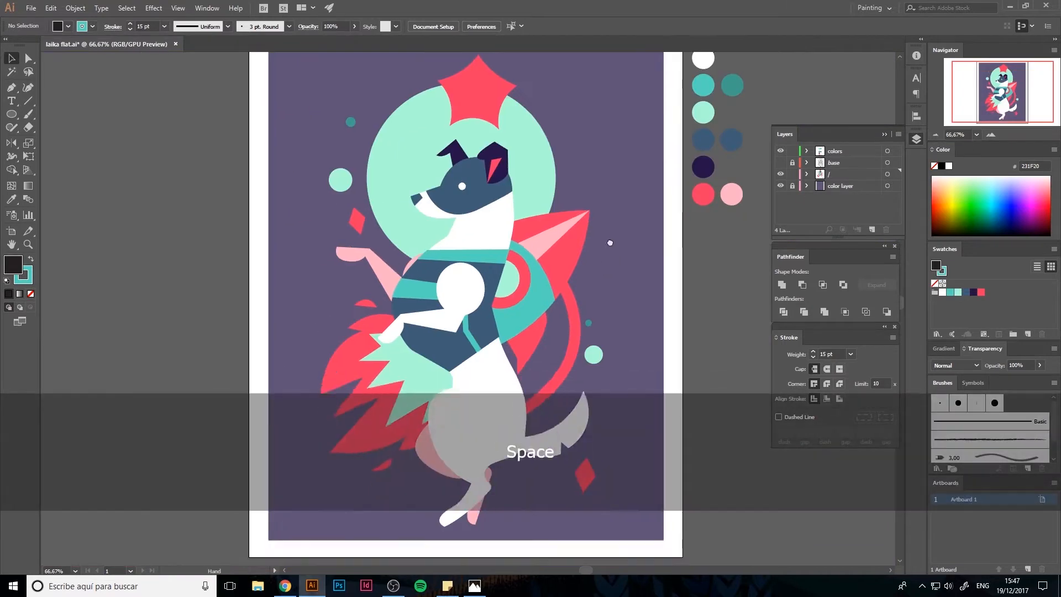
# Nudge the dog's pink back arm slightly up and to the right
pyautogui.moveTo(382, 266); pyautogui.dragTo(431, 266)
pyautogui.click(422, 269)
pyautogui.click(316, 284)
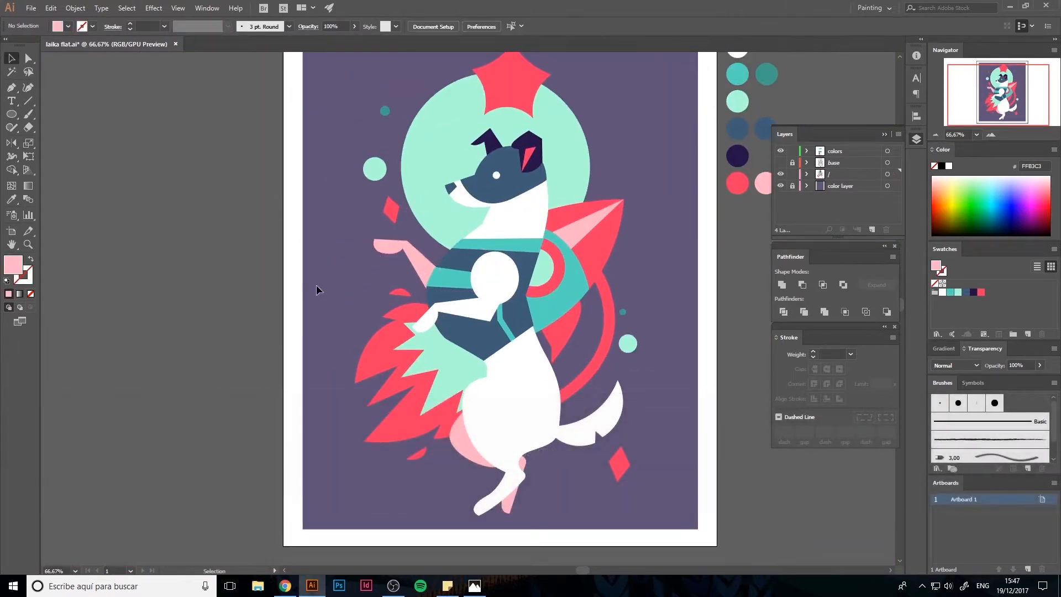
pyautogui.click(425, 288)
pyautogui.press('Up')
pyautogui.press('Up')
pyautogui.press('Up')
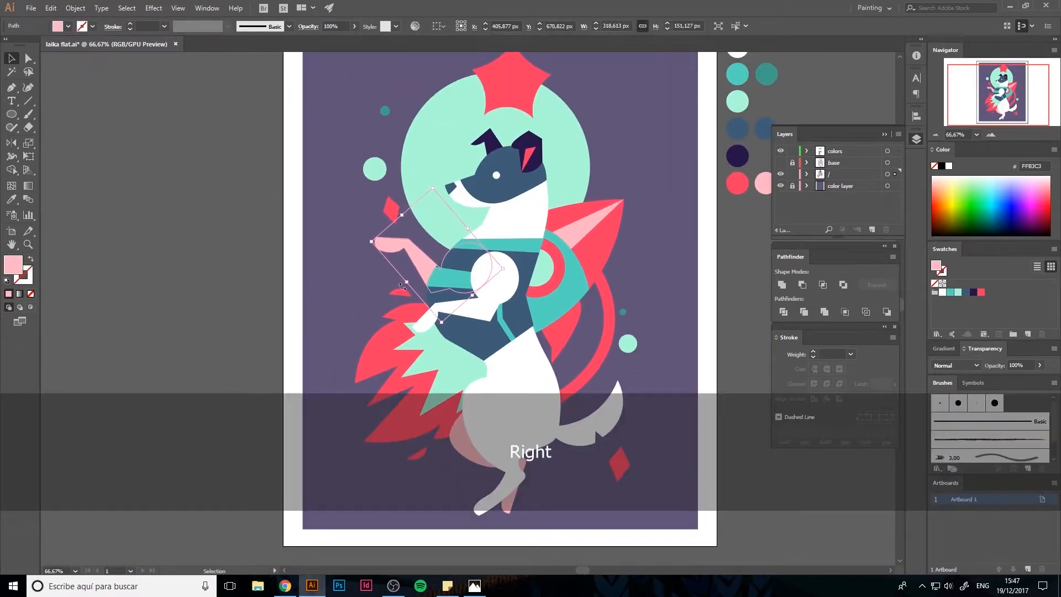
pyautogui.click(282, 283)
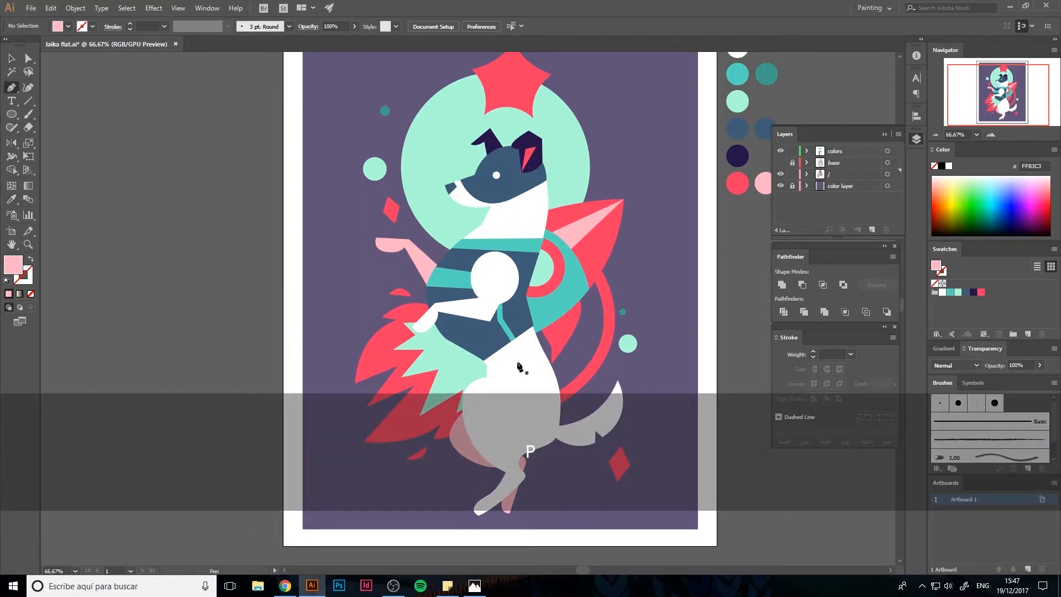
# Draw a thin pale pink shadow wedge with the Pen tool on the white belly along the vest's lower edge
pyautogui.press('p')
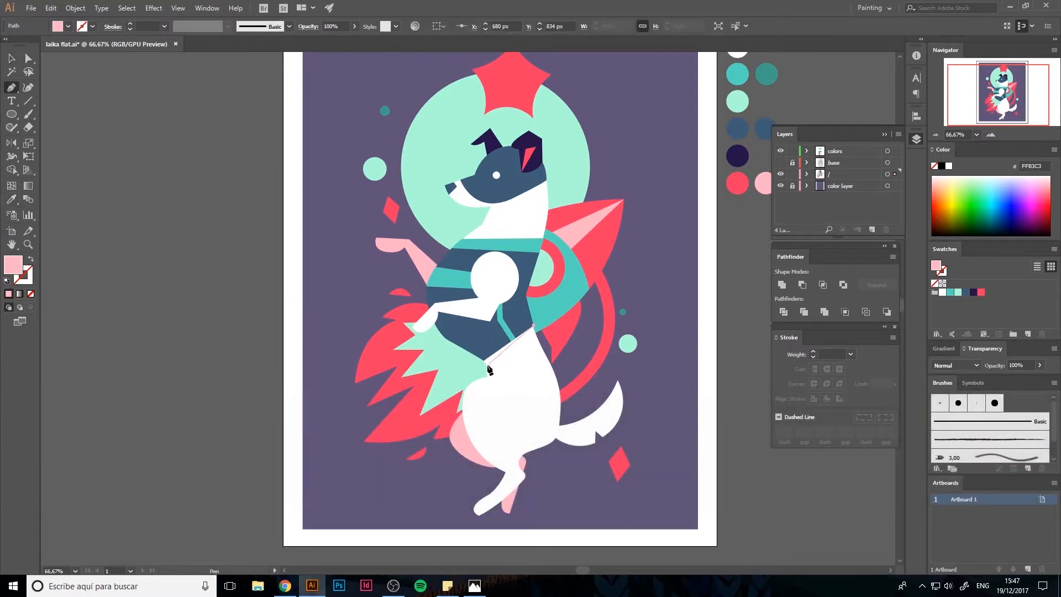
pyautogui.click(485, 363)
pyautogui.keyDown('ctrl'); pyautogui.click(508, 377); pyautogui.keyUp('ctrl')
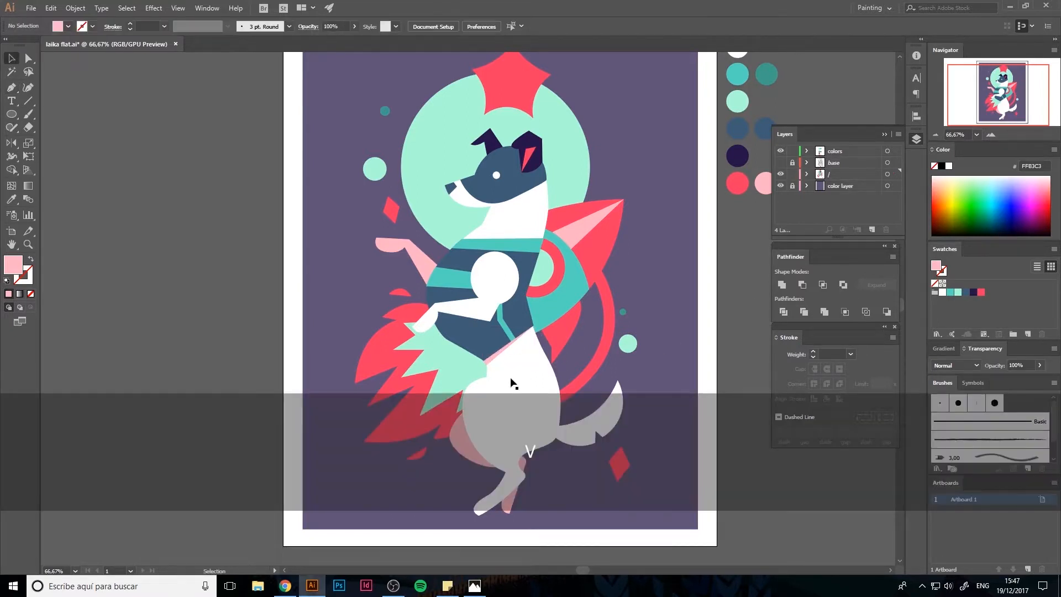
# Draw a small pale pink shadow shape with the Pen tool where the white tail meets the body
pyautogui.moveTo(509, 379); pyautogui.dragTo(506, 350)
pyautogui.press('p')
pyautogui.click(559, 394)
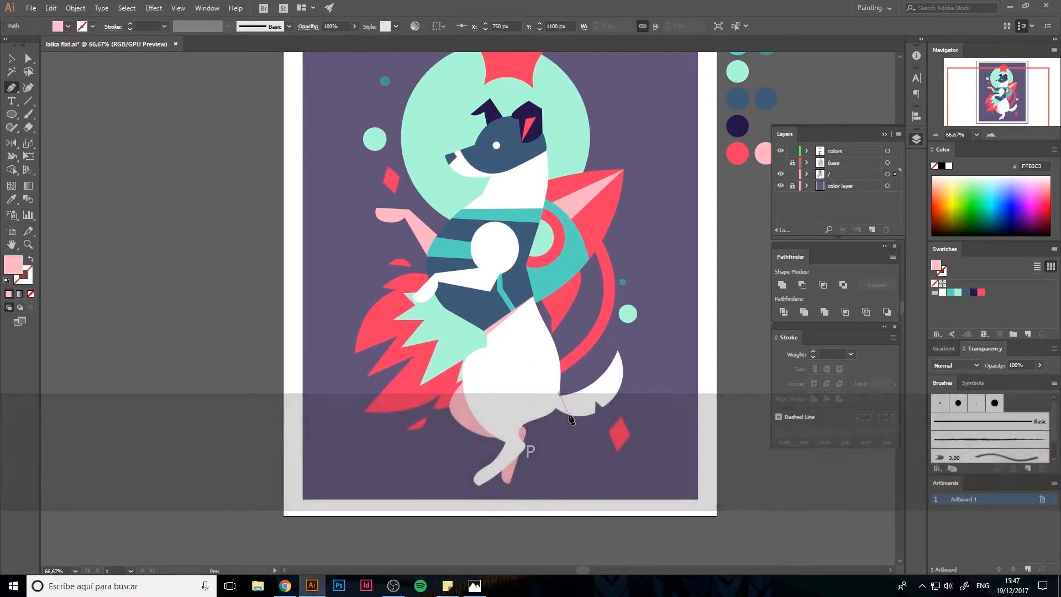
pyautogui.click(570, 414)
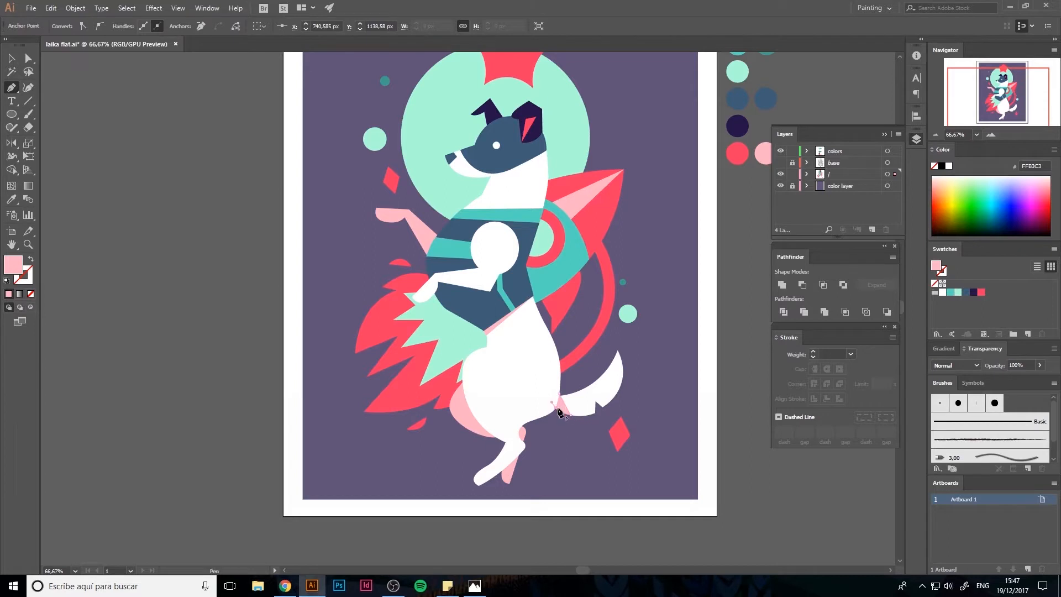
pyautogui.press('v')
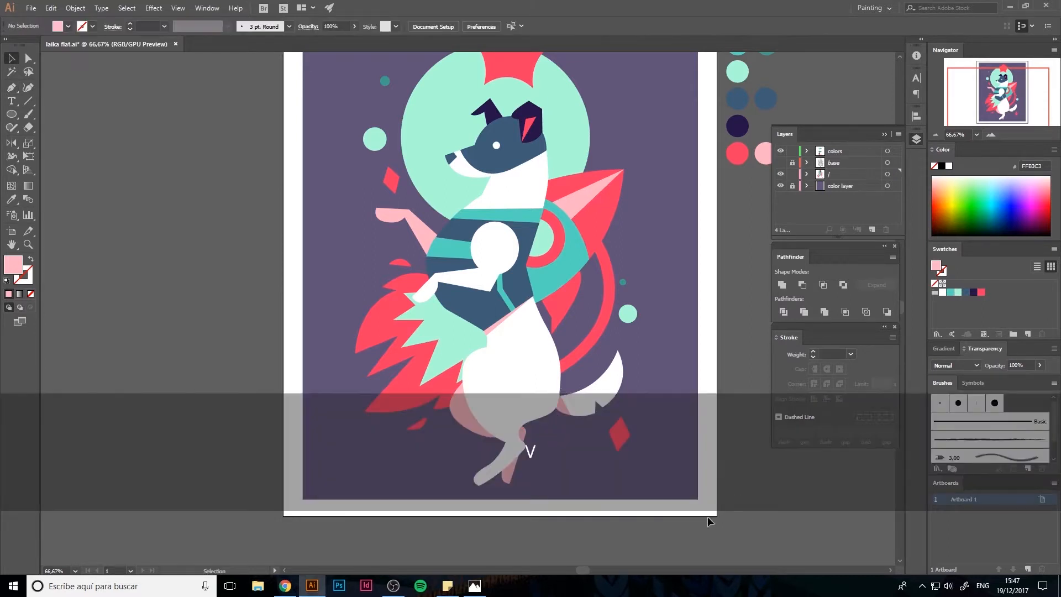
# Draw a pale pink shadow with the Pen tool along the front edge of the round white shoulder
pyautogui.press('p')
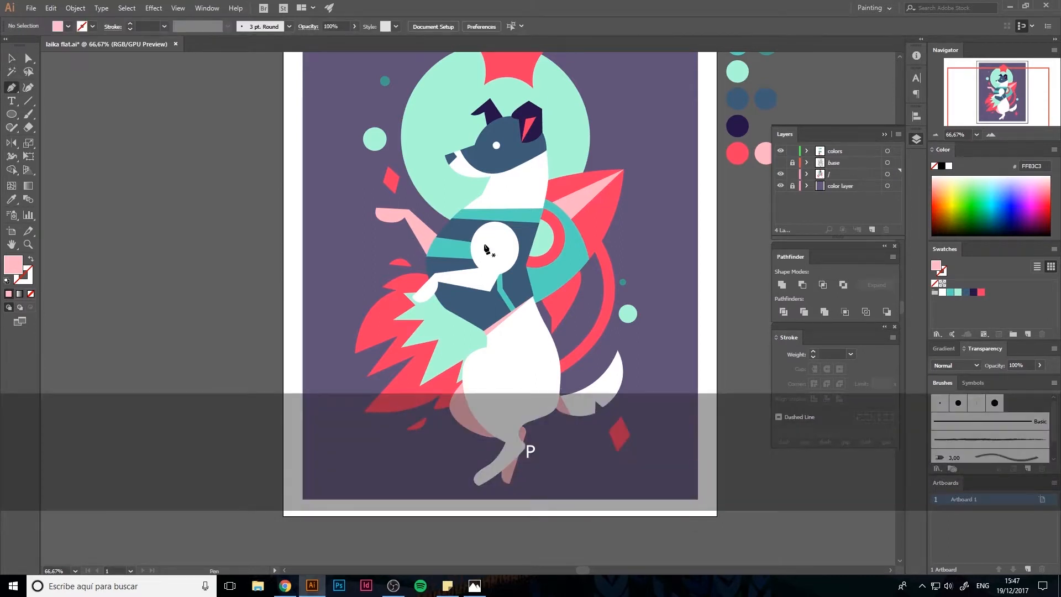
pyautogui.click(486, 263)
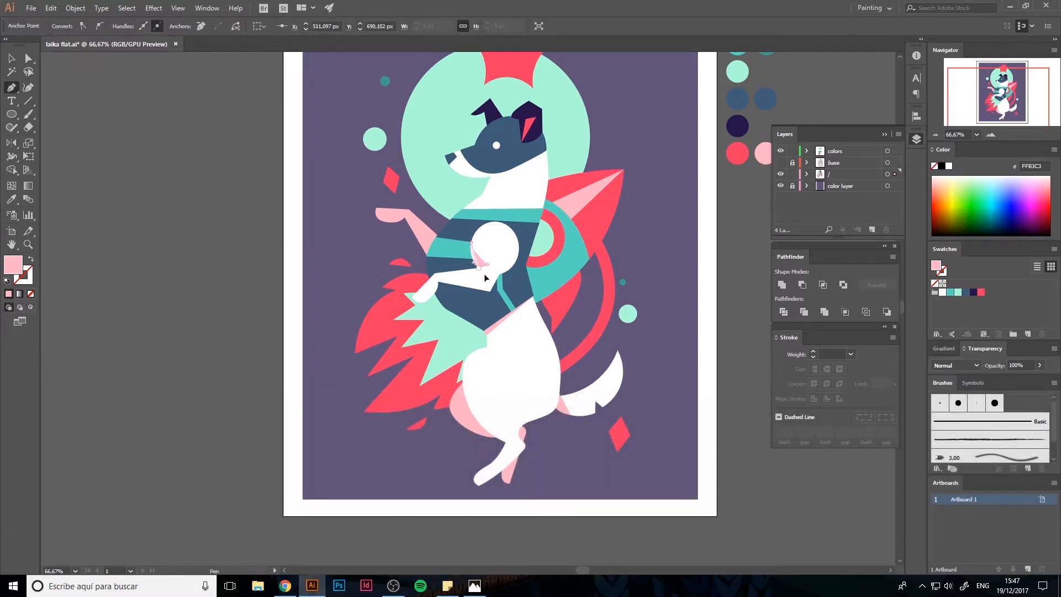
pyautogui.moveTo(486, 277); pyautogui.dragTo(493, 284)
pyautogui.press('v')
pyautogui.hotkey('ctrl', '0')
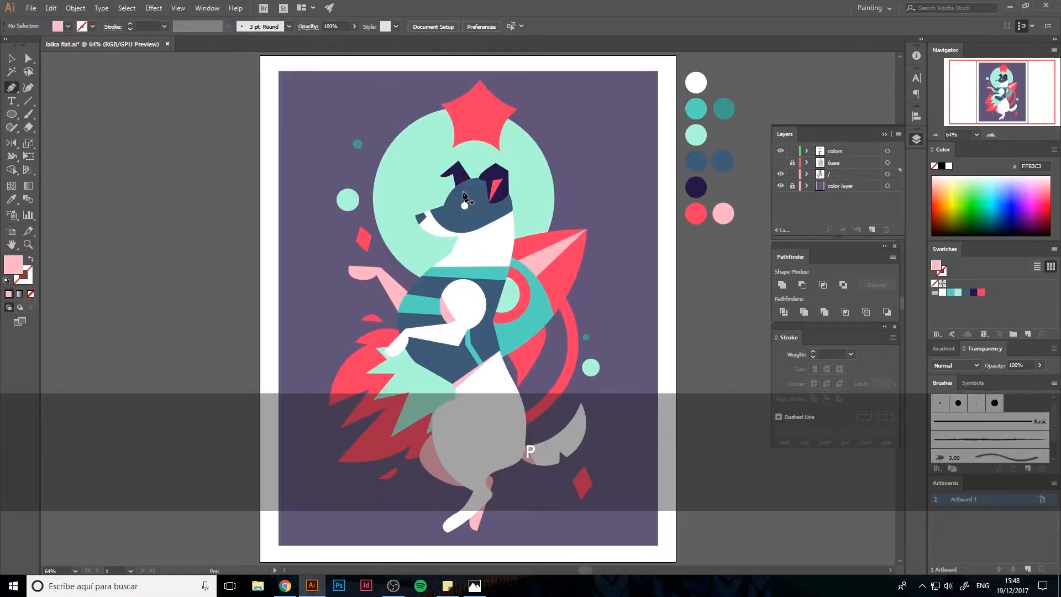
# Draw a small dark navy circle with the Ellipse tool on the dog's forehead, just above the white eye
pyautogui.press('l')
pyautogui.moveTo(454, 188); pyautogui.dragTo(461, 196)
pyautogui.press('v')
pyautogui.click(741, 283)
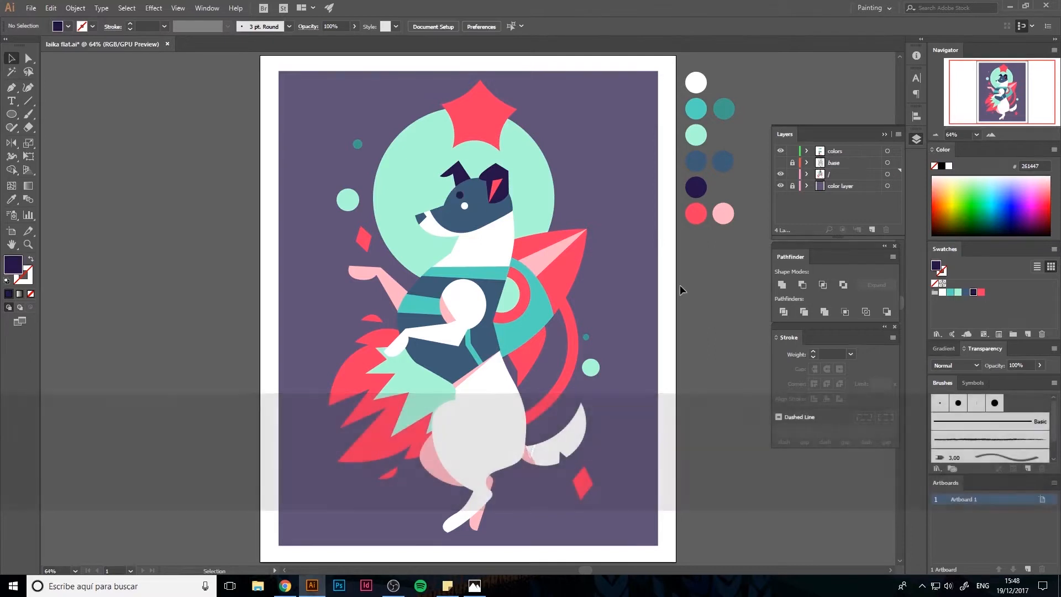
pyautogui.press('shift')
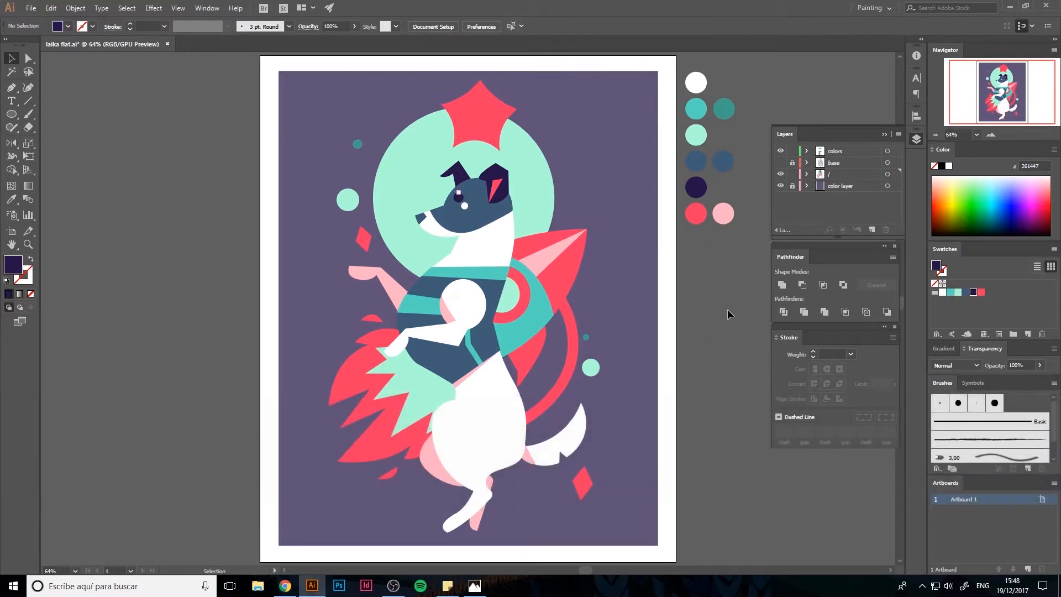
pyautogui.press('h')
pyautogui.press('v')
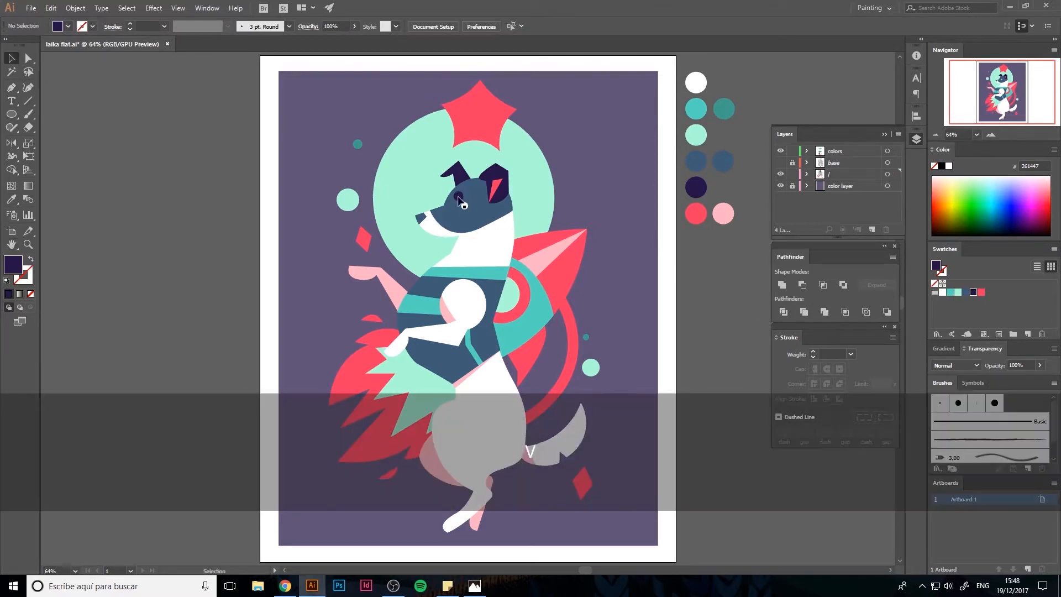
pyautogui.press('shift')
pyautogui.press('a')
# Recolor the second blue palette circle to the deeper blue #195670 with Recolor Artwork
pyautogui.click(723, 161)
pyautogui.click(415, 26)
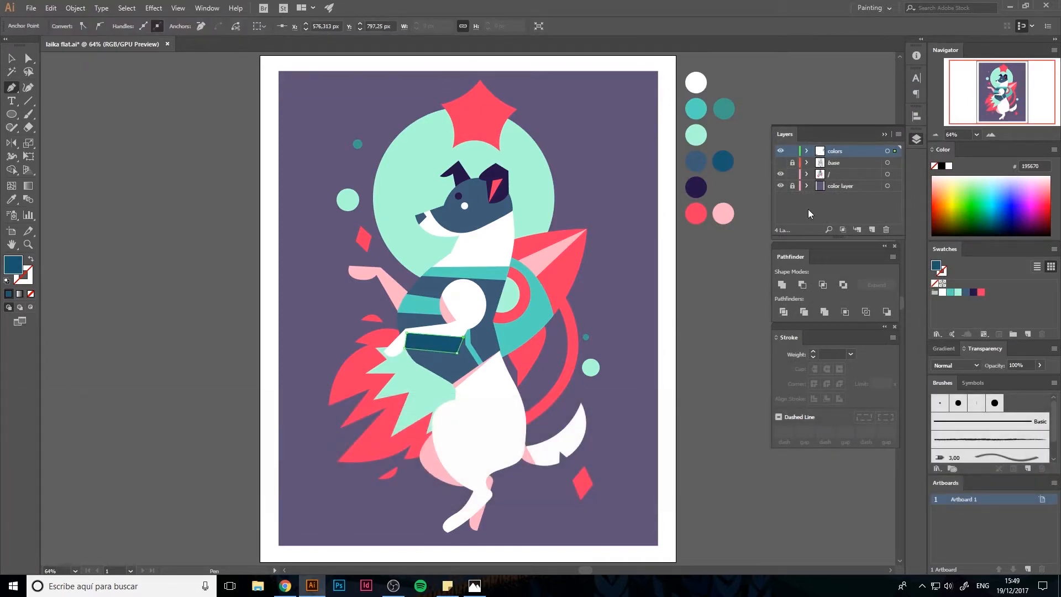
# Recolor the shadow strip beneath the front arm with 88% saturation, darkening it to #0C4963
pyautogui.press('v')
pyautogui.click(415, 26)
pyautogui.moveTo(730, 347); pyautogui.dragTo(739, 350)
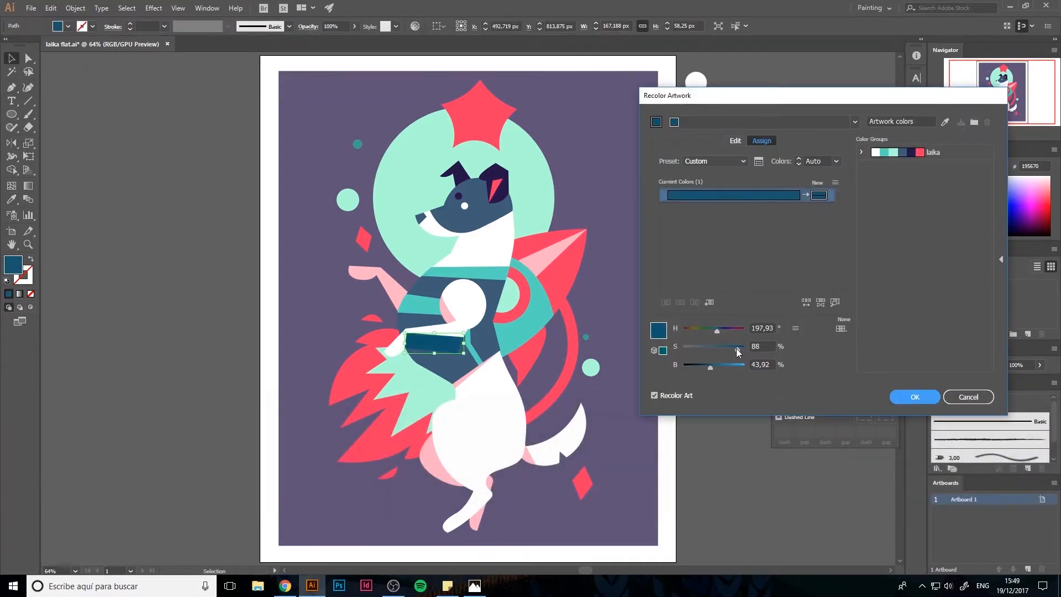
pyautogui.press('Return')
# Paste the white front arm in place above the dark blue shadow strip and toggle the "/" layer's visibility to check its contents
pyautogui.click(449, 316)
pyautogui.hotkey('ctrl', 'shift', 'v')
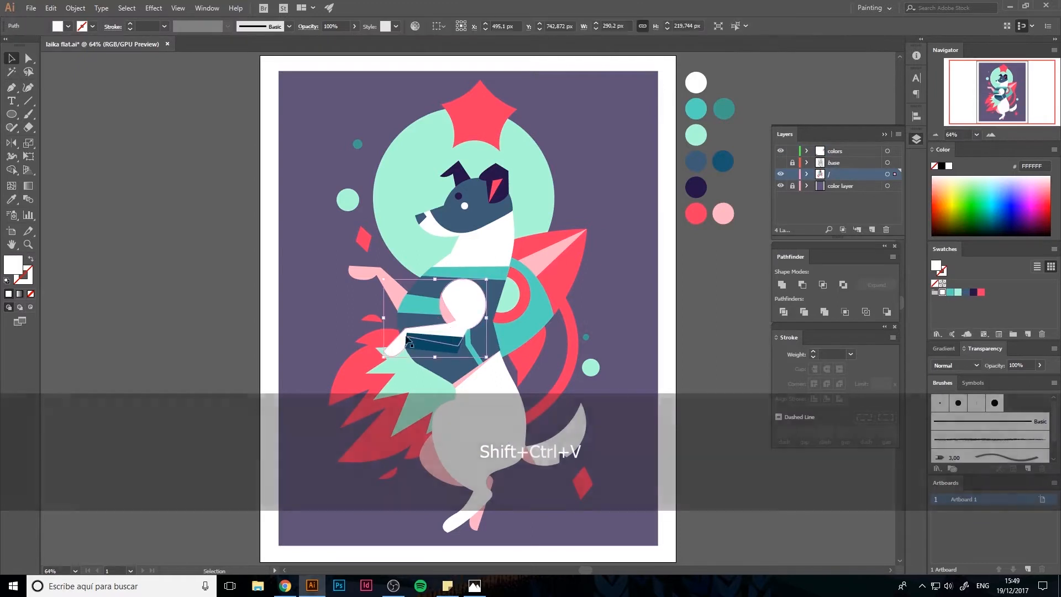
pyautogui.hotkey('ctrl', 'shift', 'a')
pyautogui.click(781, 174)
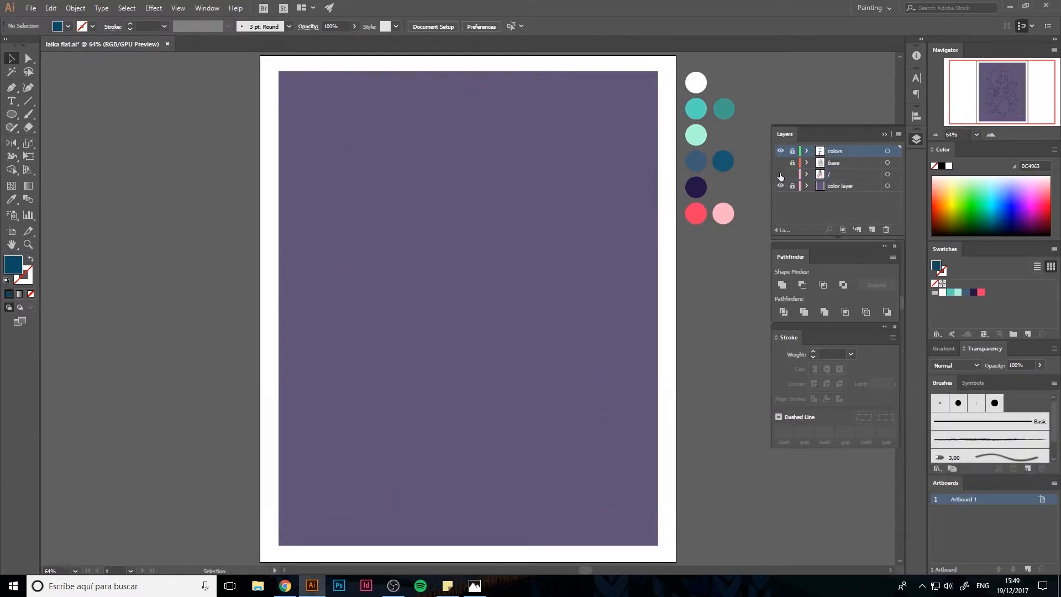
pyautogui.click(780, 174)
# Draw a shadow shape with the Pen tool on the back of the dog's head beneath the rear ear, filled with dark blue #0C4963
pyautogui.press('p')
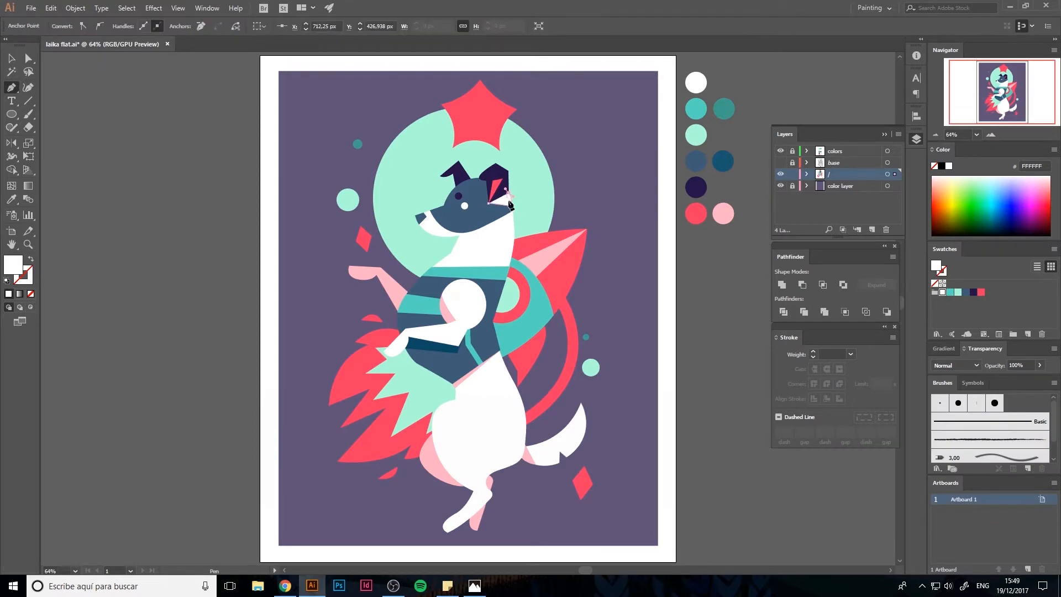
pyautogui.hotkey('ctrl', '+')
pyautogui.hotkey('ctrl', '+')
pyautogui.hotkey('ctrl', '+')
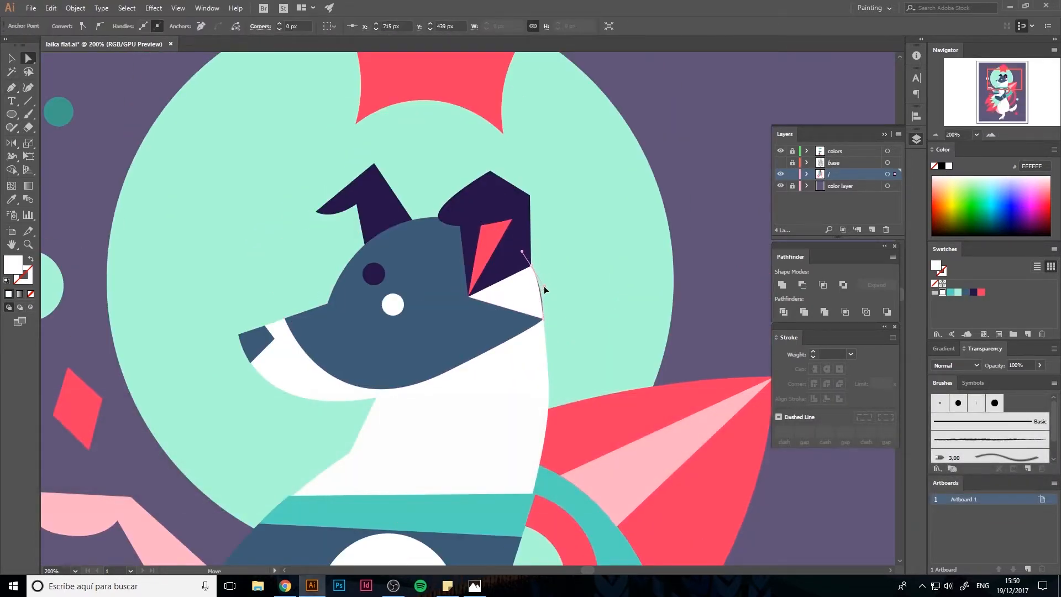
pyautogui.hscroll(5, 509, 280)
pyautogui.press('i')
pyautogui.click(734, 173)
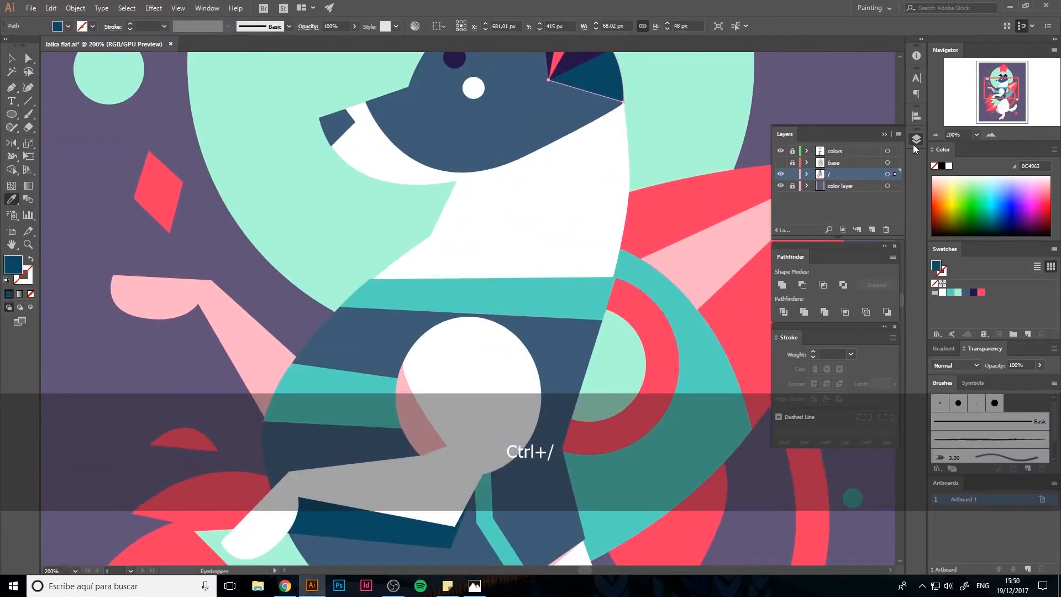
# Build a light mint #ACFCD9 letter H from rectangles on the vest's turquoise side stripe, tilt it to match and unite the pieces
pyautogui.hotkey('ctrl', '-')
pyautogui.hotkey('ctrl', '-')
pyautogui.press('v')
pyautogui.click(662, 209)
pyautogui.press('space')
pyautogui.moveTo(499, 288); pyautogui.dragTo(537, 223)
pyautogui.moveTo(455, 295); pyautogui.dragTo(492, 264)
pyautogui.press('m')
pyautogui.press('v')
pyautogui.moveTo(474, 223); pyautogui.dragTo(478, 258)
pyautogui.moveTo(478, 246)
pyautogui.mouseDown()
pyautogui.moveTo(504, 246)
pyautogui.moveTo(494, 246)
pyautogui.mouseUp()
pyautogui.moveTo(500, 265); pyautogui.dragTo(469, 238)
pyautogui.click(484, 242)
pyautogui.keyDown('shift'); pyautogui.click(479, 252); pyautogui.keyUp('shift')
pyautogui.keyDown('shift'); pyautogui.click(503, 252); pyautogui.keyUp('shift')
pyautogui.click(782, 285)
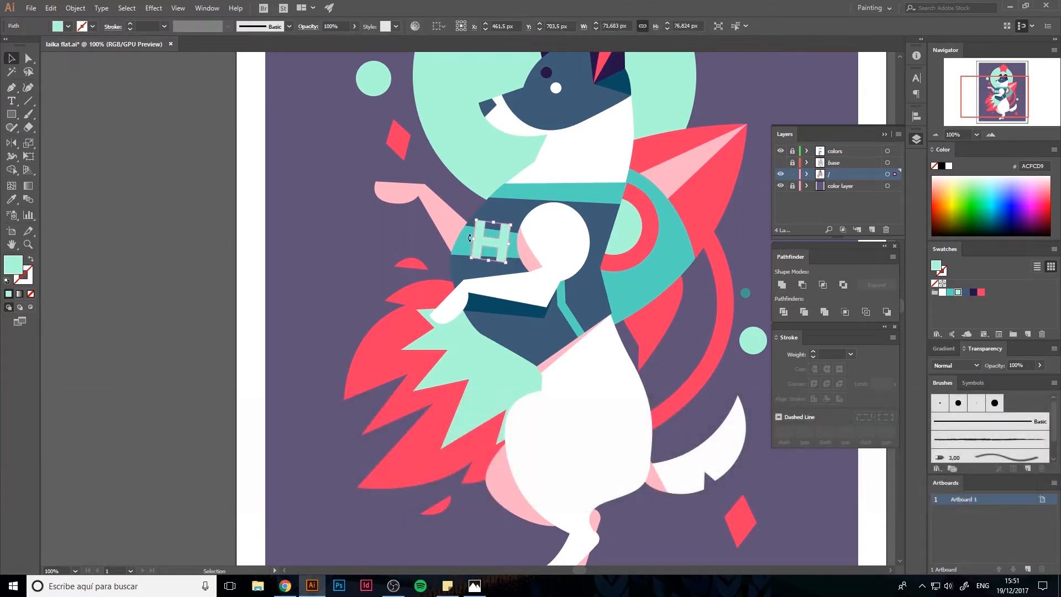
# Clip the mint letter H to the turquoise side stripe with a clipping mask
pyautogui.keyDown('shift'); pyautogui.click(514, 264); pyautogui.keyUp('shift')
pyautogui.rightClick(515, 264)
pyautogui.click(558, 369)
# Draw two narrow slanted light mint #ACFCD9 bands across the vest's turquoise collar with the Pen tool
pyautogui.moveTo(367, 182); pyautogui.dragTo(399, 232)
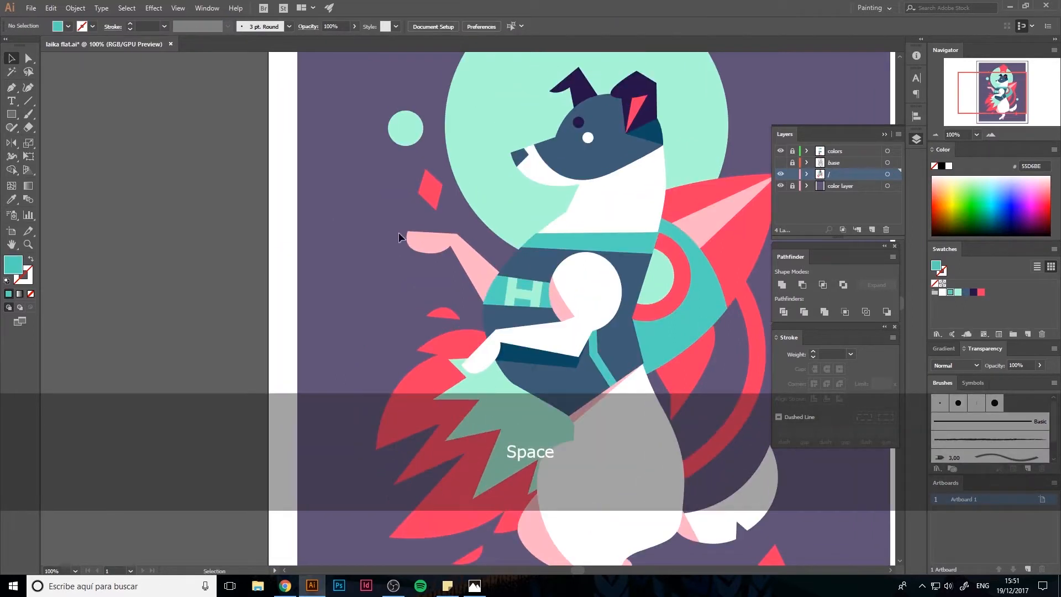
pyautogui.press('i')
pyautogui.click(534, 286)
pyautogui.press('p')
pyautogui.click(616, 232)
pyautogui.click(624, 253)
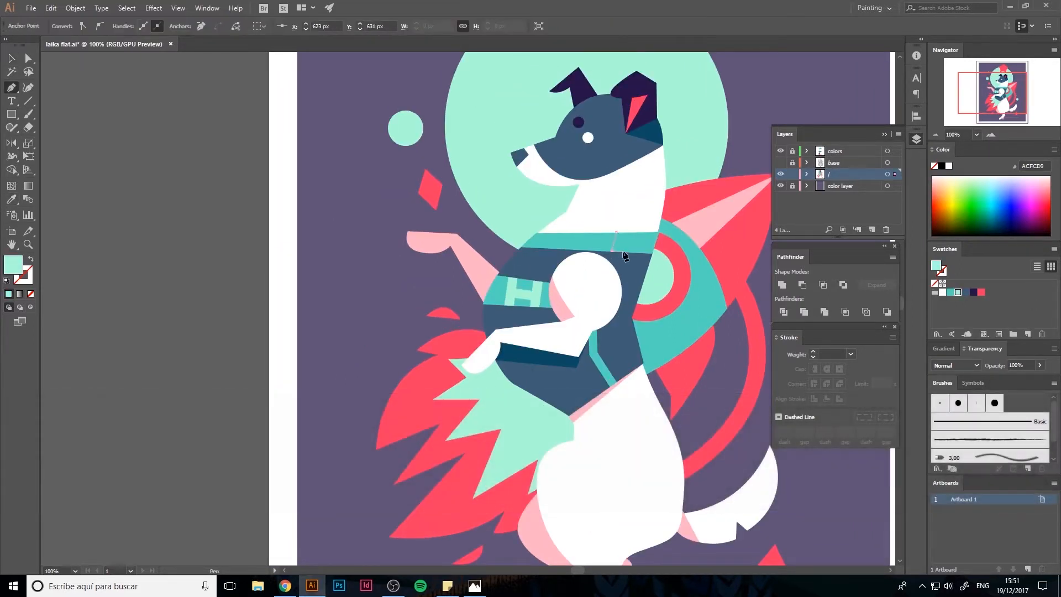
pyautogui.hotkey('ctrl', 'z')
pyautogui.click(622, 252)
pyautogui.hotkey('ctrl', 'z')
pyautogui.click(557, 234)
pyautogui.click(537, 247)
# Unlock the colors layer, duplicate the coral red palette circle directly below itself and recolor the copy to #EF144D
pyautogui.press('v')
pyautogui.click(767, 309)
pyautogui.press('space')
pyautogui.moveTo(768, 338); pyautogui.dragTo(697, 368)
pyautogui.moveTo(751, 172); pyautogui.dragTo(415, 281)
pyautogui.click(793, 151)
pyautogui.hotkey('ctrl', 'z')
pyautogui.moveTo(518, 290); pyautogui.dragTo(516, 331)
pyautogui.click(667, 289)
pyautogui.press('a')
pyautogui.doubleClick(14, 266)
pyautogui.moveTo(514, 228); pyautogui.dragTo(514, 227)
pyautogui.click(647, 222)
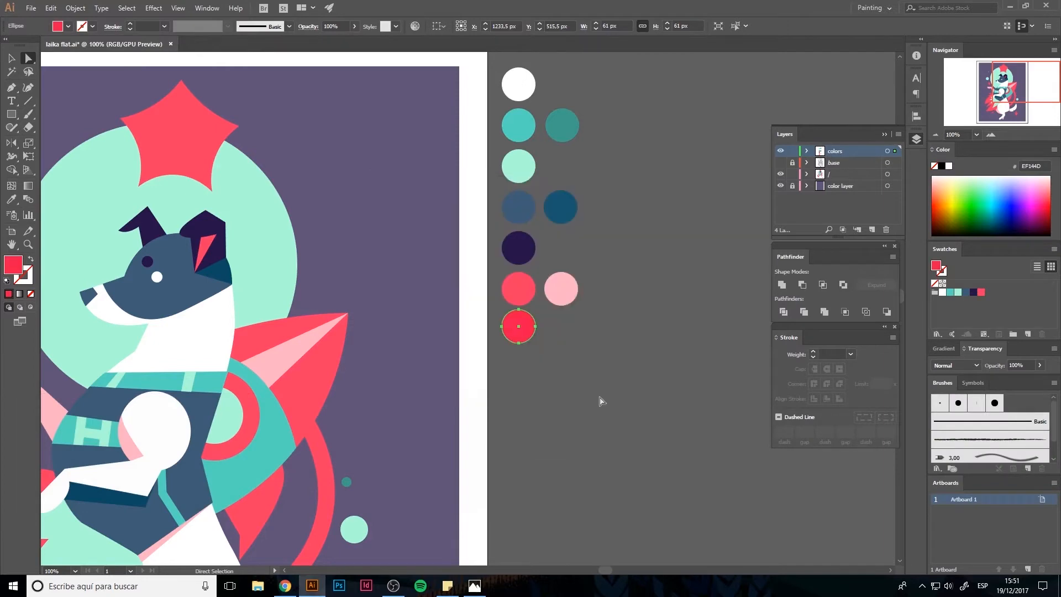
# Deepen the new red palette circle's fill to #E50047
pyautogui.press('space')
pyautogui.moveTo(601, 399); pyautogui.dragTo(647, 364)
pyautogui.doubleClick(57, 234)
pyautogui.press('a')
pyautogui.click(564, 291)
pyautogui.doubleClick(13, 265)
pyautogui.click(524, 235)
pyautogui.click(647, 221)
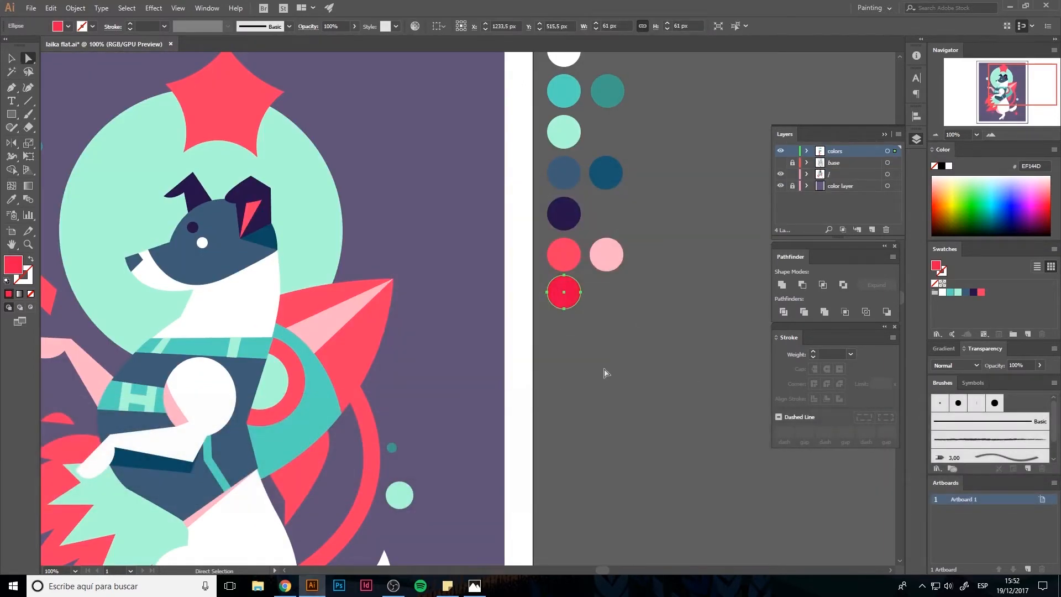
pyautogui.click(604, 372)
# On the "/" layer, draw a small #E50047 shadow with the Pen tool where the curved hose meets the rocket's nose cone
pyautogui.press('p')
pyautogui.press('space')
pyautogui.moveTo(315, 447); pyautogui.dragTo(518, 348)
pyautogui.click(832, 174)
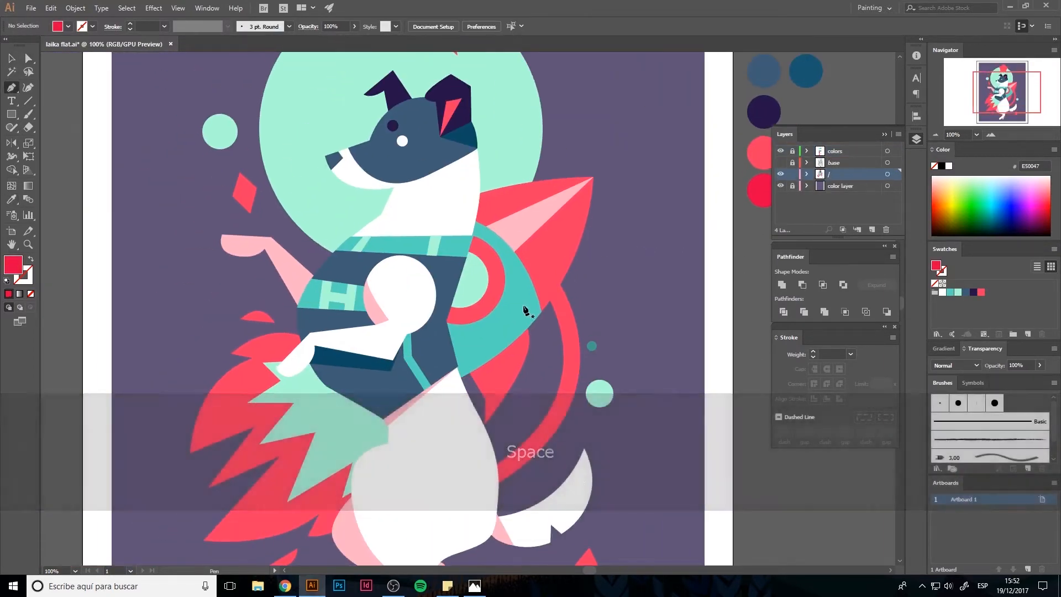
pyautogui.press('p')
pyautogui.click(559, 284)
pyautogui.click(549, 302)
pyautogui.hotkey('ctrl', 'z')
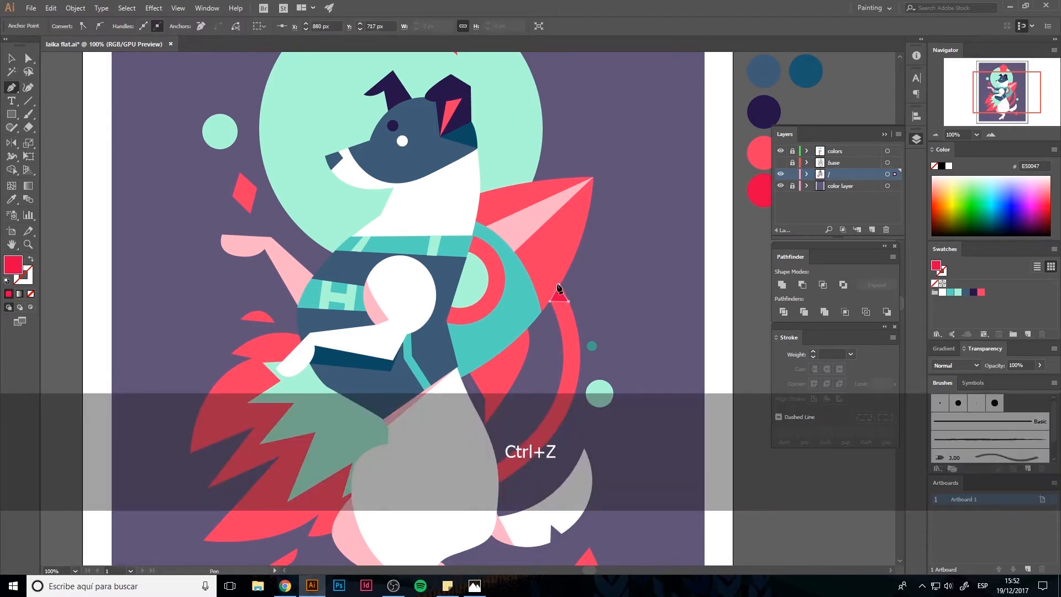
# Draw a #E50047 shadow along the top edge of the red fin below the rocket body and nudge its points to fit
pyautogui.press('space')
pyautogui.moveTo(512, 373)
pyautogui.mouseDown()
pyautogui.moveTo(504, 279)
pyautogui.moveTo(485, 285)
pyautogui.mouseUp()
pyautogui.click(519, 235)
pyautogui.press('a')
pyautogui.click(519, 235)
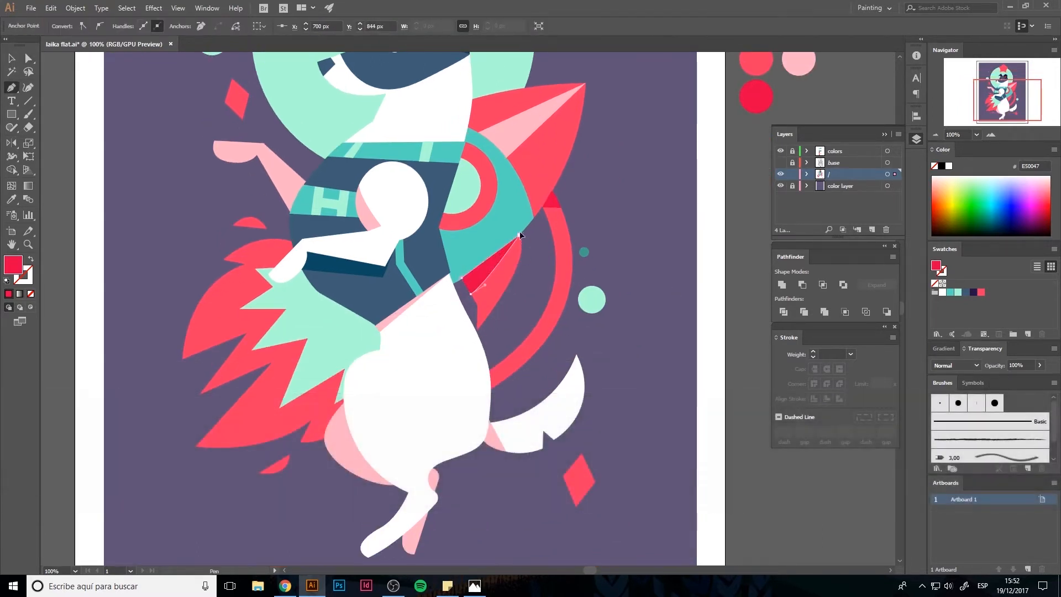
pyautogui.press('a')
pyautogui.click(496, 335)
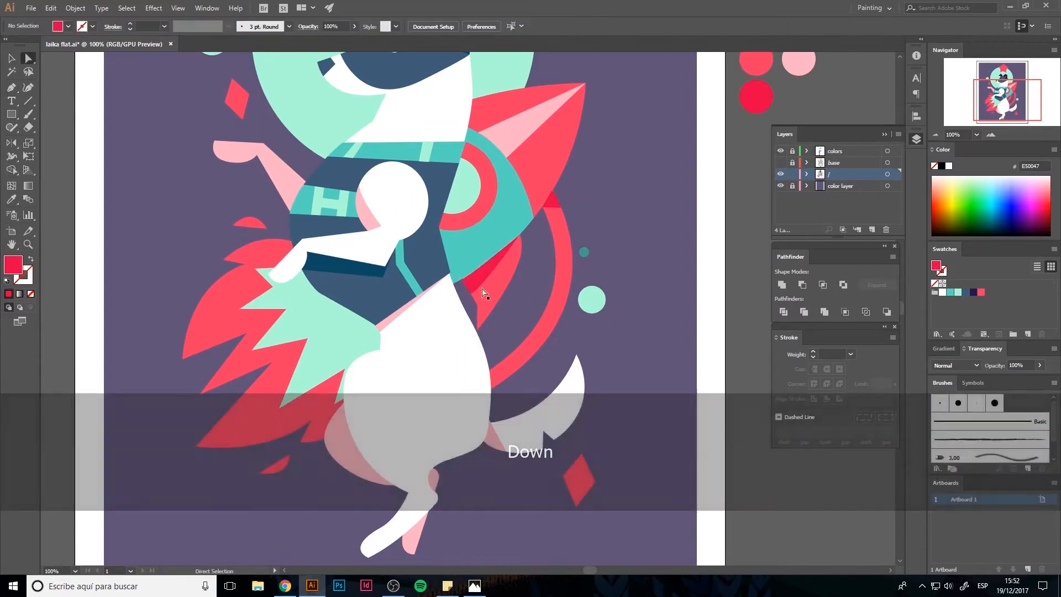
pyautogui.click(470, 283)
pyautogui.press('Right')
pyautogui.click(563, 283)
# Draw a #E50047 shadow shape with the Pen tool down the outer side of the rocket's nose cone, starting from its tip
pyautogui.hotkey('ctrl', '-')
pyautogui.press('space')
pyautogui.moveTo(509, 313); pyautogui.dragTo(556, 361)
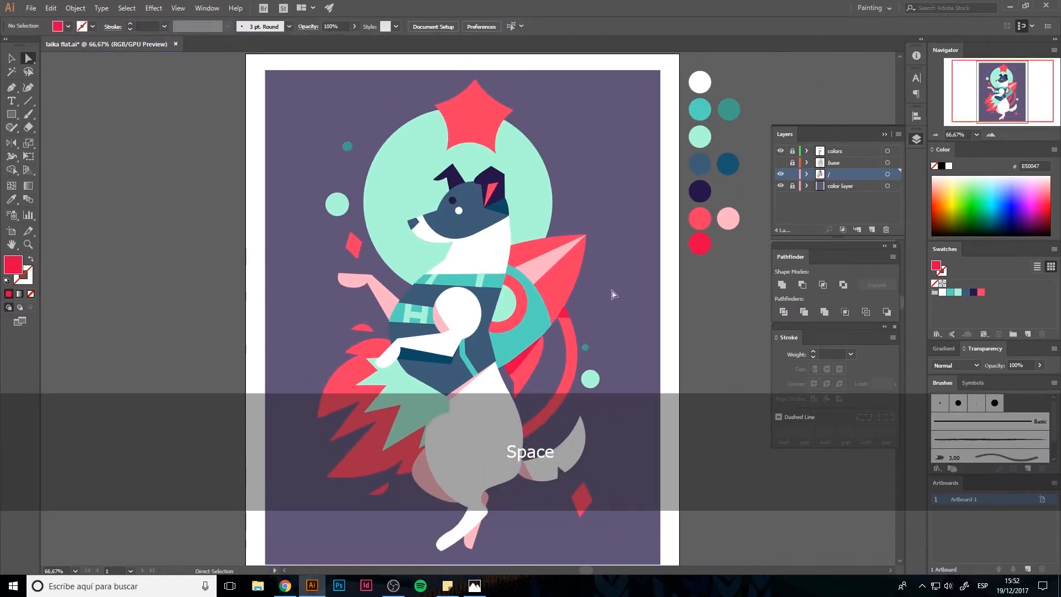
pyautogui.click(553, 313)
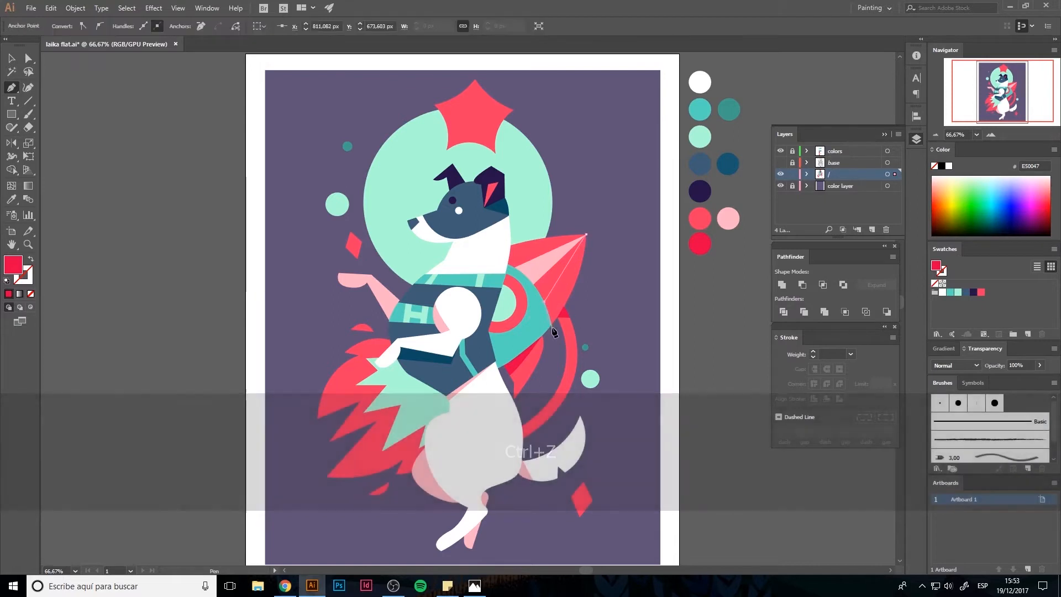
pyautogui.hotkey('ctrl', 'z')
pyautogui.click(586, 234)
pyautogui.keyDown('ctrl'); pyautogui.click(555, 281); pyautogui.keyUp('ctrl')
# Paste a copy of the nose cone in place and use it as a clipping mask for the dark red shadow
pyautogui.hotkey('ctrl', 'shift', 'v')
pyautogui.press('v')
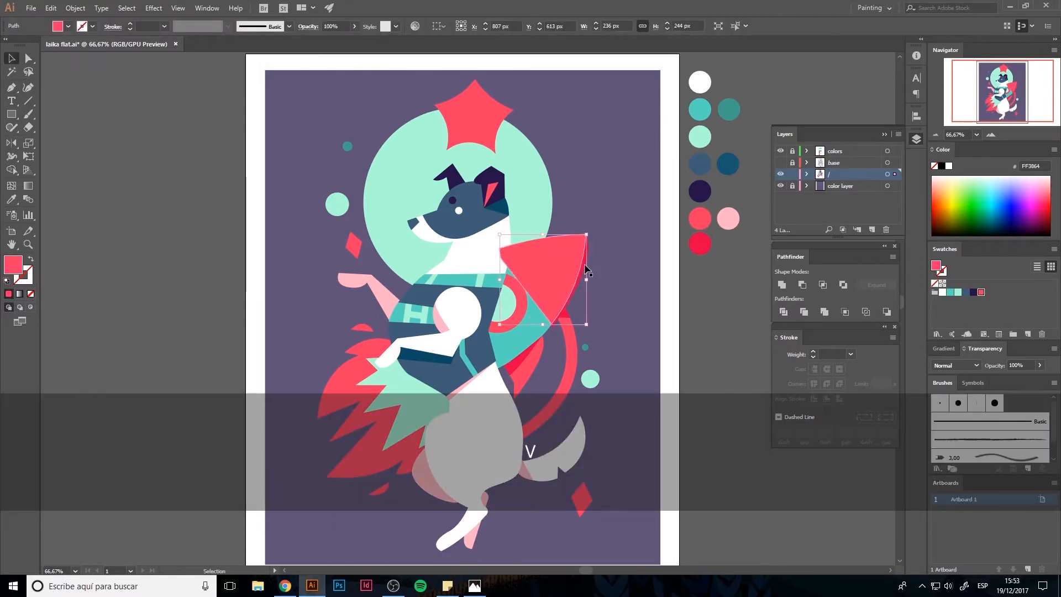
pyautogui.keyDown('shift'); pyautogui.click(588, 267); pyautogui.keyUp('shift')
pyautogui.rightClick(588, 268)
pyautogui.click(624, 370)
pyautogui.click(637, 296)
# Draw a short line across the upper end of the red hose with an 11 pt navy #261447 stroke and no fill
pyautogui.press('space')
pyautogui.moveTo(628, 363); pyautogui.dragTo(649, 331)
pyautogui.press('v')
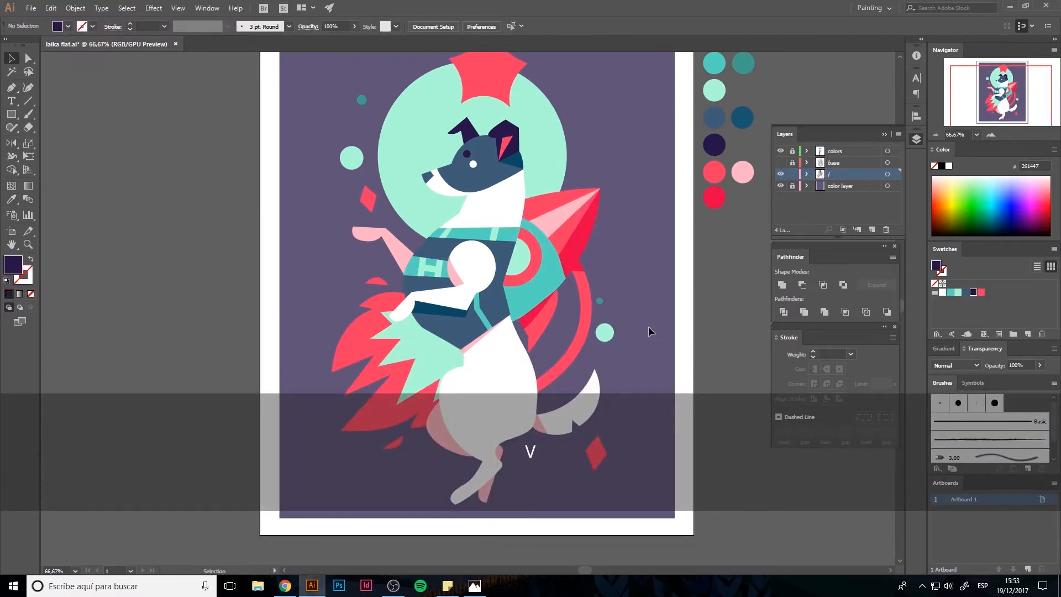
pyautogui.moveTo(573, 282); pyautogui.dragTo(592, 273)
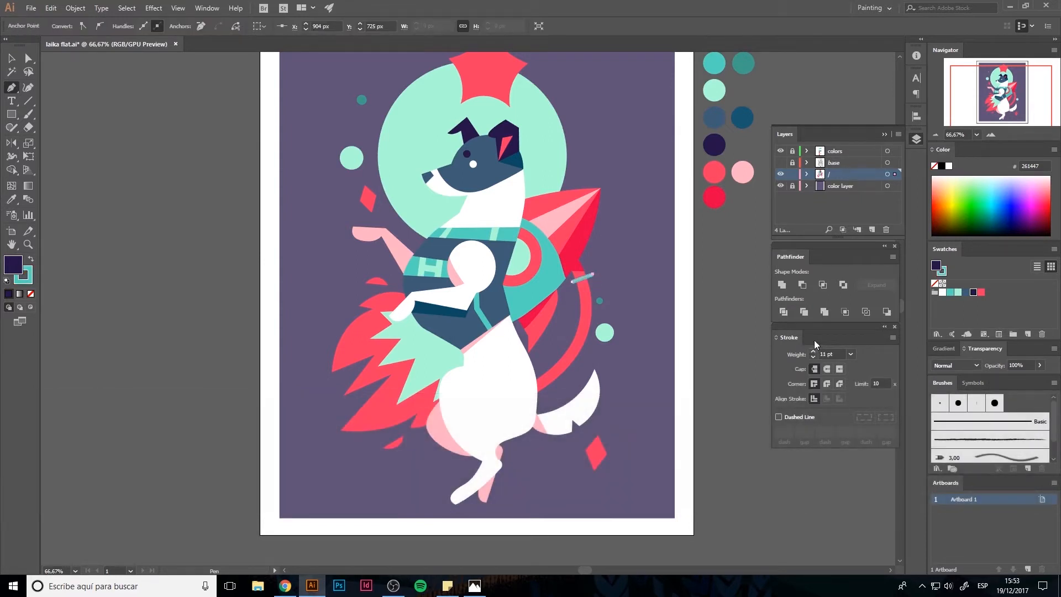
pyautogui.click(30, 260)
pyautogui.click(30, 294)
pyautogui.press('v')
pyautogui.click(199, 324)
# Unlock the color layer, set the navy background rectangle's opacity to 100%, and lock the layer again
pyautogui.click(792, 186)
pyautogui.click(636, 144)
pyautogui.moveTo(354, 27); pyautogui.dragTo(419, 45)
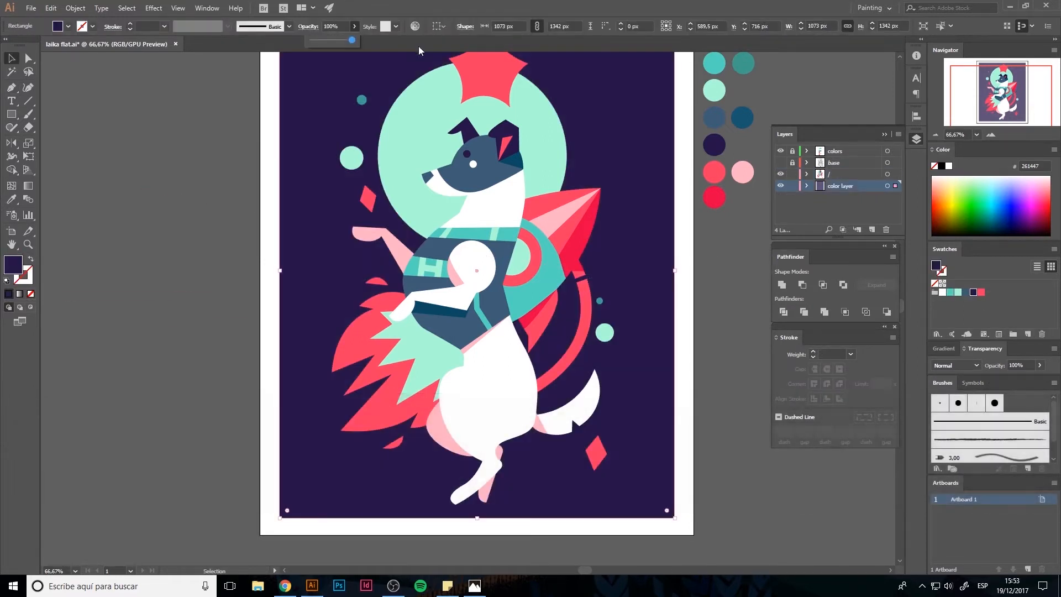
pyautogui.click(793, 186)
# Draw a series of 11 pt navy lines across the red hose down to its lower end with the Pen tool
pyautogui.press('p')
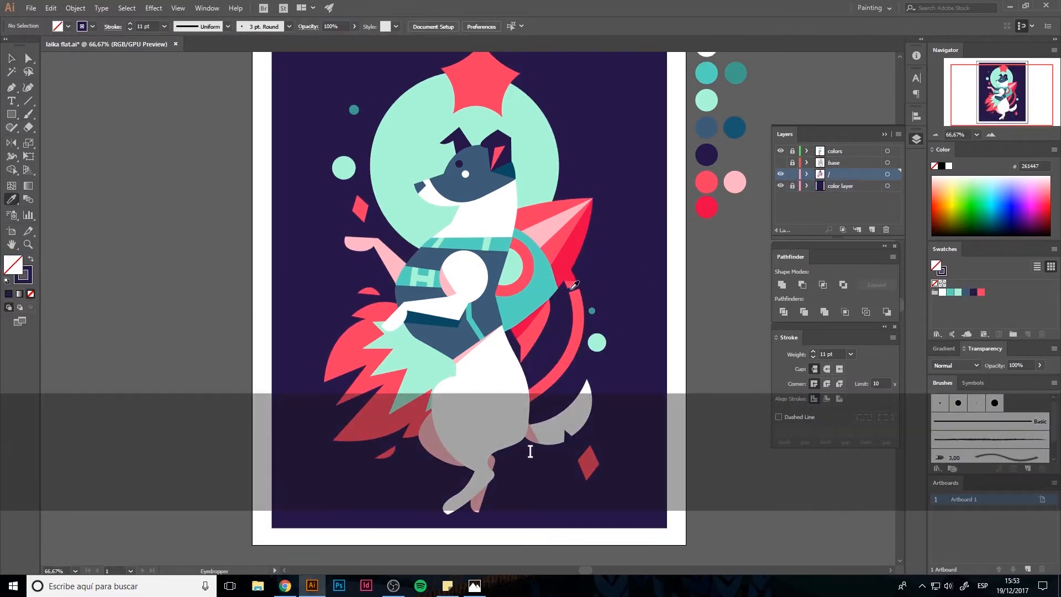
pyautogui.press('p')
pyautogui.moveTo(578, 300); pyautogui.dragTo(585, 299)
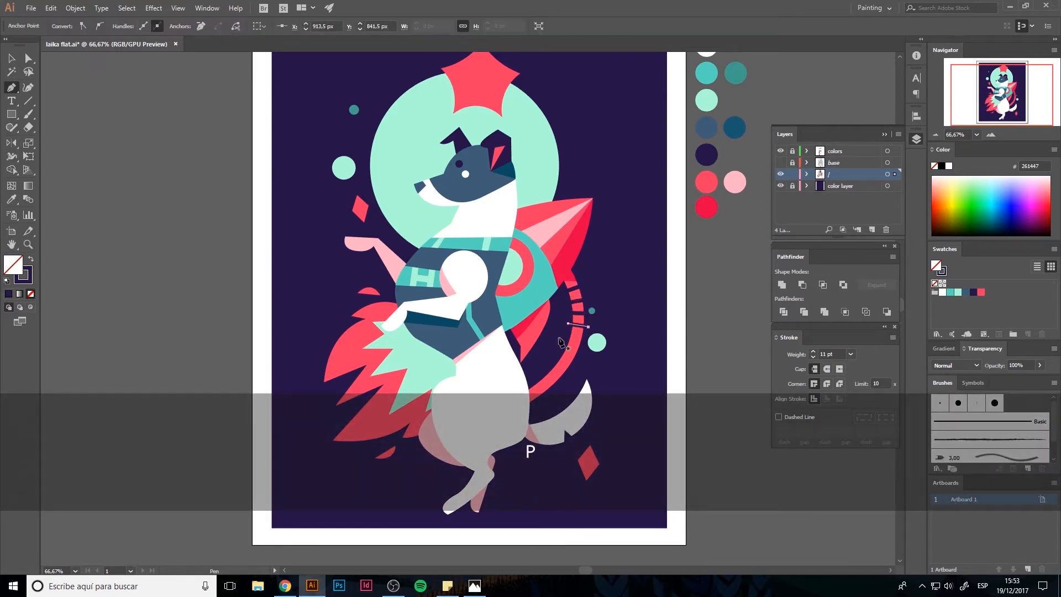
pyautogui.click(556, 354)
pyautogui.click(575, 365)
pyautogui.press('p')
pyautogui.click(549, 363)
pyautogui.click(570, 378)
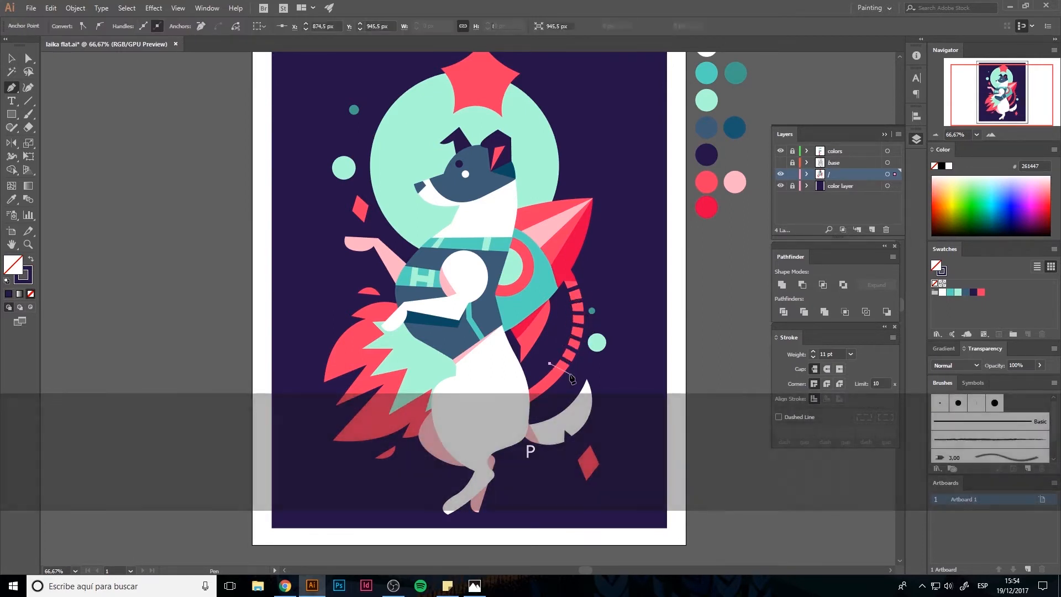
pyautogui.press('p')
pyautogui.click(540, 371)
pyautogui.hotkey('ctrl', 'z')
pyautogui.press('p')
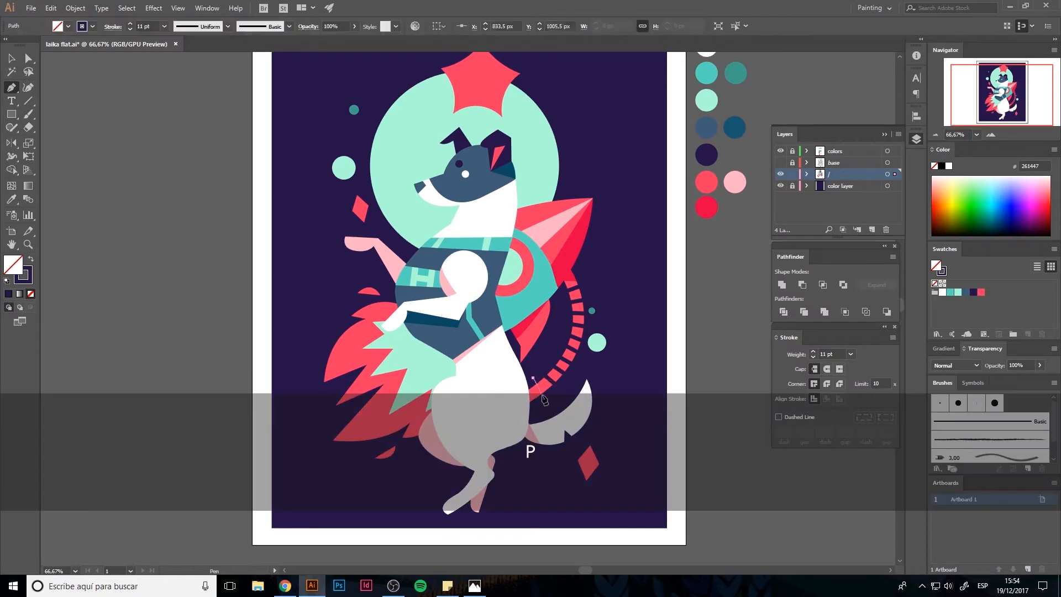
pyautogui.press('v')
pyautogui.click(546, 384)
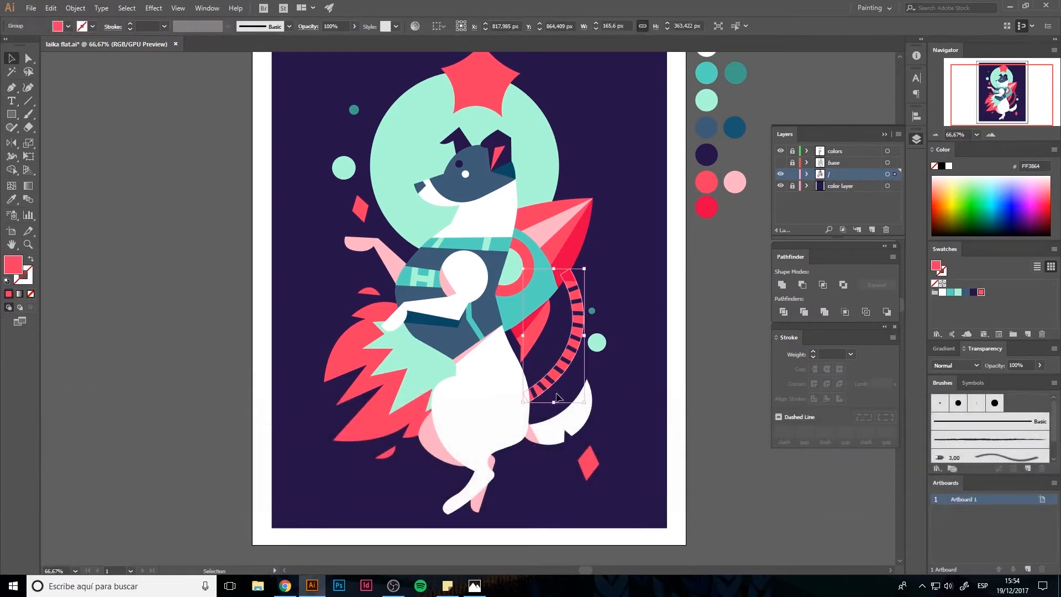
pyautogui.press('a')
pyautogui.click(544, 384)
pyautogui.press('Delete')
pyautogui.click(560, 371)
pyautogui.press('Delete')
pyautogui.click(584, 337)
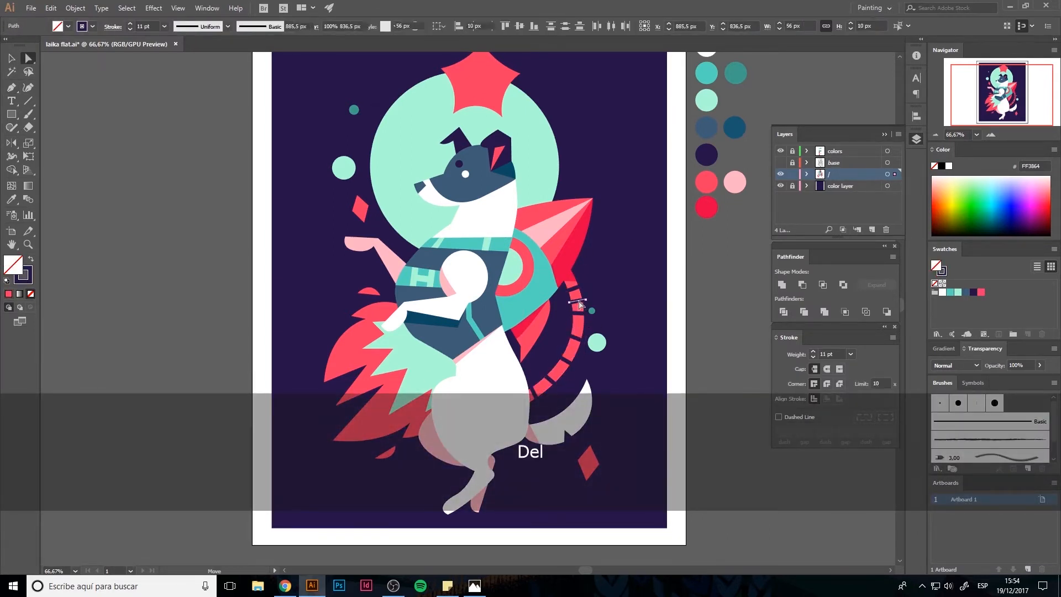
pyautogui.press('Delete')
pyautogui.hotkey('ctrl', 'z')
pyautogui.hotkey('ctrl', 'z')
pyautogui.hotkey('ctrl', 'z')
pyautogui.hotkey('ctrl', 'z')
pyautogui.hotkey('ctrl', 'z')
pyautogui.hotkey('ctrl', 'z')
pyautogui.click(601, 268)
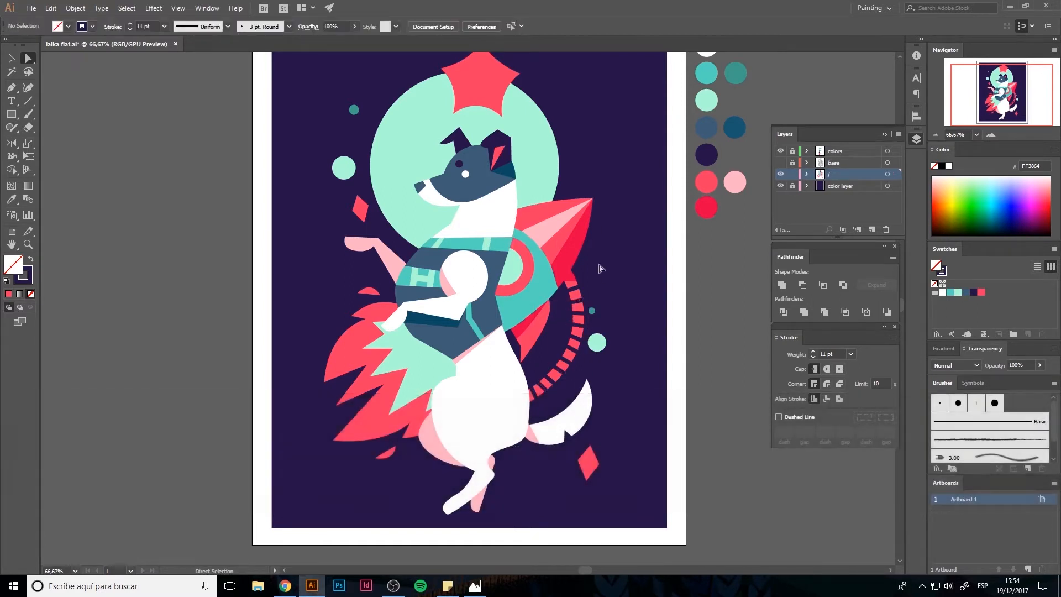
# Delete one navy line near the hose's lower end and reposition the remaining lines to space them evenly
pyautogui.click(536, 382)
pyautogui.press('Delete')
pyautogui.click(554, 382)
pyautogui.press('Left')
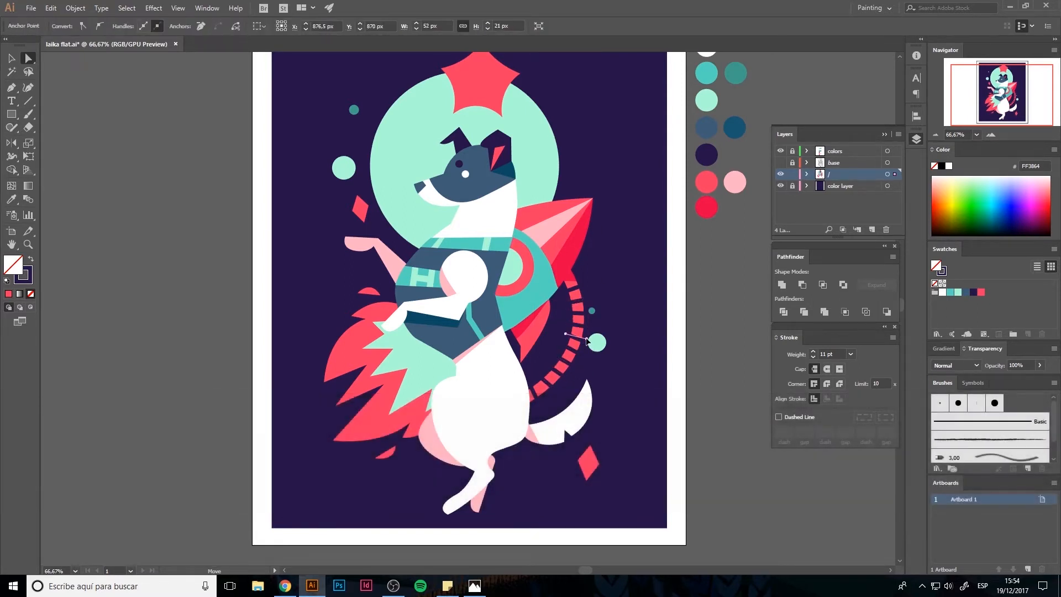
pyautogui.click(585, 318)
pyautogui.press('Up')
pyautogui.press('Down')
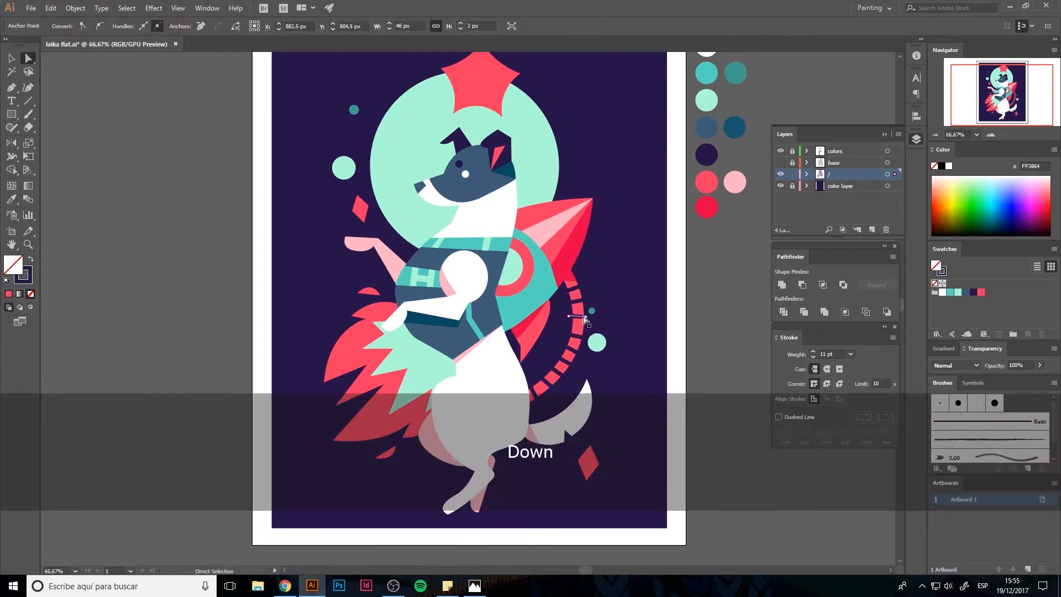
pyautogui.click(567, 382)
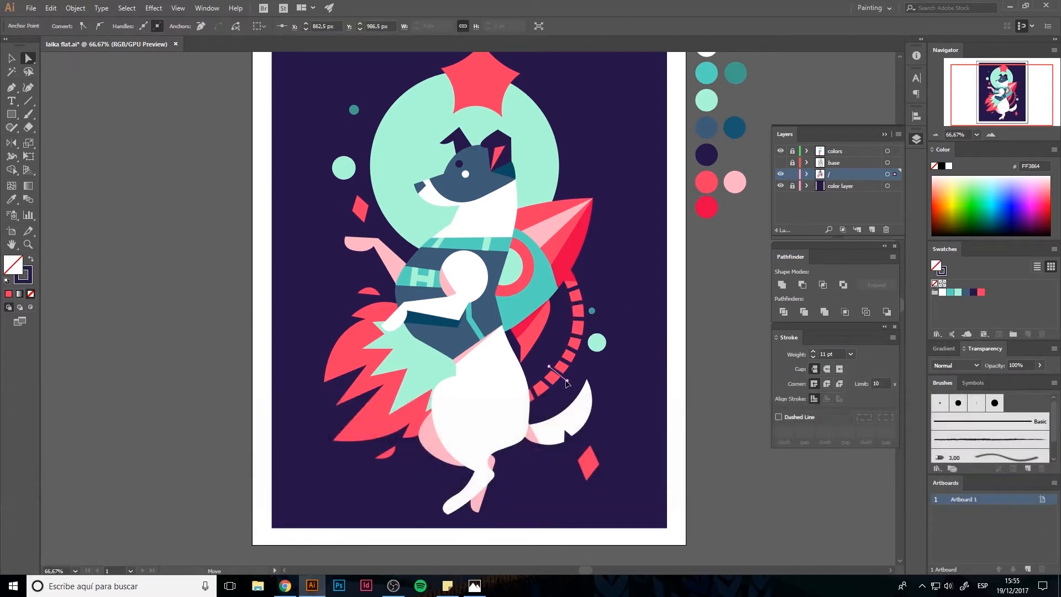
# Paste a copy of the red hose in place above the navy lines
pyautogui.moveTo(649, 337); pyautogui.dragTo(665, 353)
pyautogui.press('v')
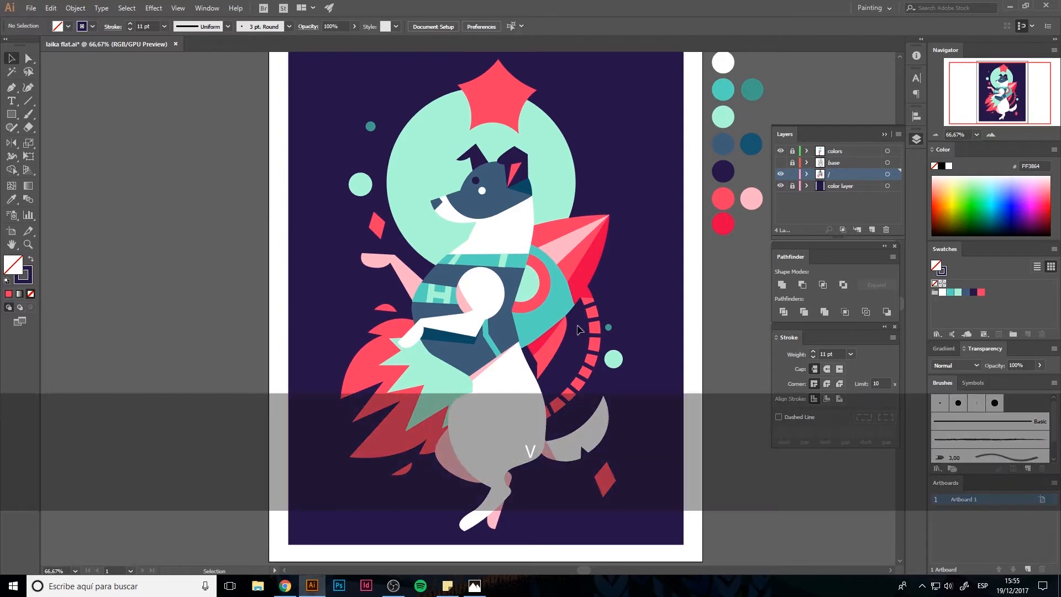
pyautogui.hotkey('shift', 'ctrl', 'v')
pyautogui.click(625, 415)
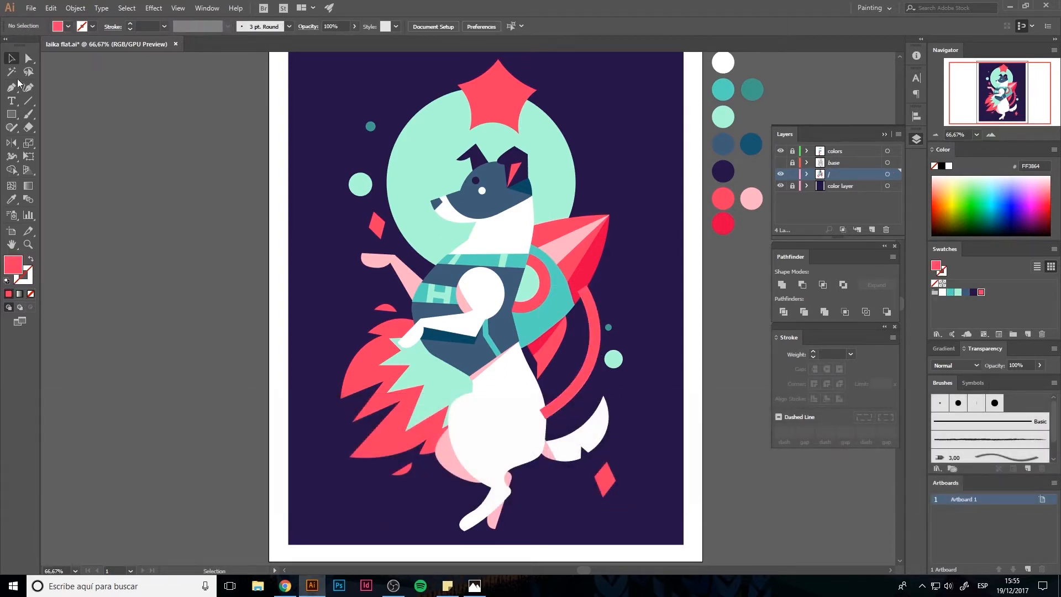
# Select the navy lines together with the pasted hose and clip them to the hose's shape
pyautogui.press('a')
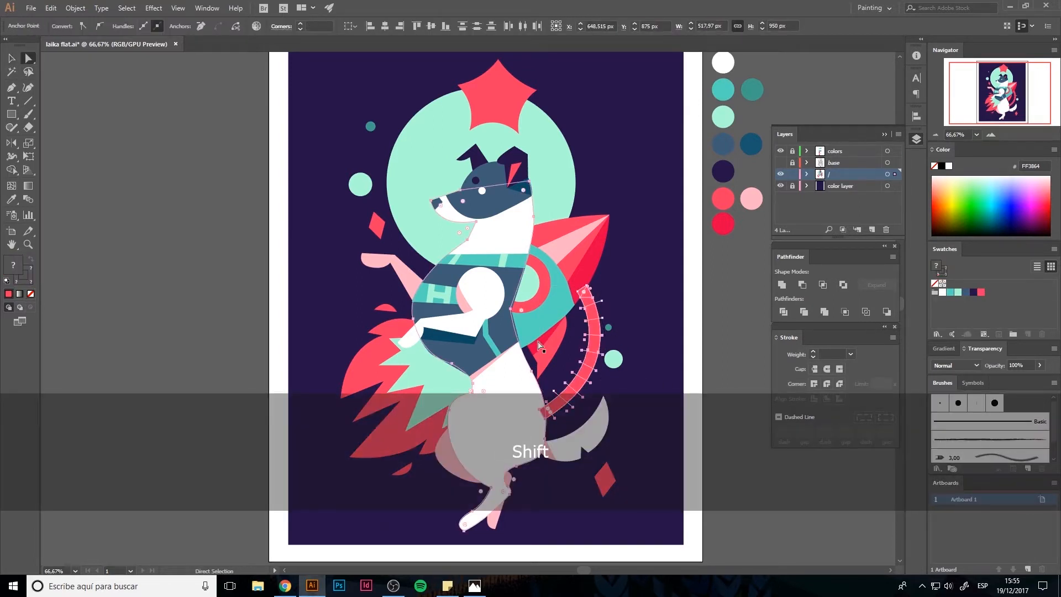
pyautogui.press('v')
pyautogui.keyDown('shift'); pyautogui.click(506, 370); pyautogui.keyUp('shift')
pyautogui.rightClick(506, 370)
pyautogui.click(644, 277)
pyautogui.click(642, 370)
pyautogui.rightClick(587, 377)
pyautogui.click(635, 456)
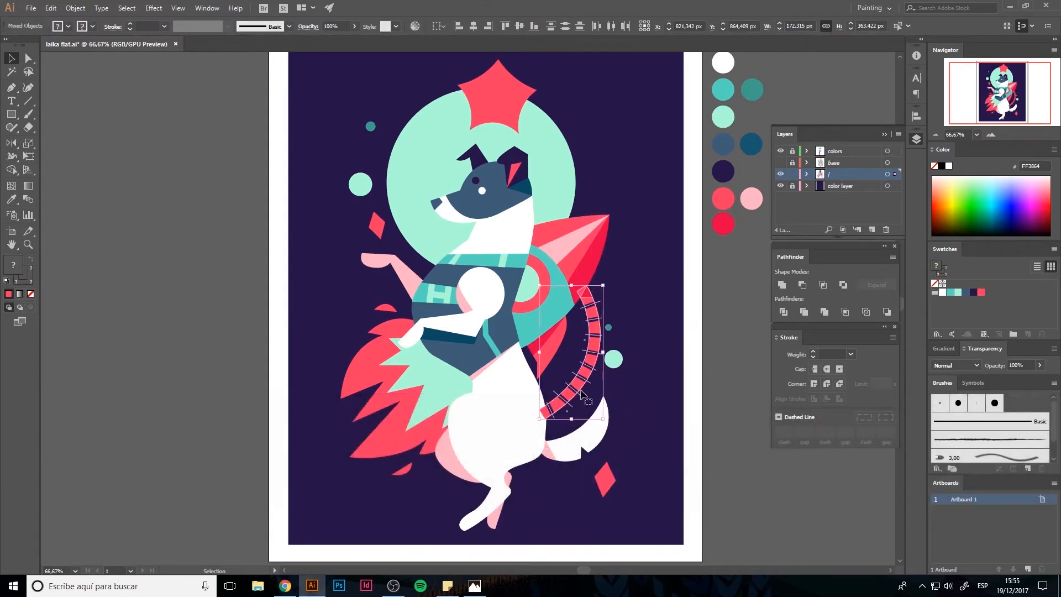
pyautogui.hotkey('ctrl', 'z')
pyautogui.rightClick(588, 375)
pyautogui.click(524, 518)
pyautogui.moveTo(376, 376); pyautogui.dragTo(450, 397)
pyautogui.hotkey('ctrl', 'z')
pyautogui.moveTo(592, 361); pyautogui.dragTo(719, 356)
pyautogui.hotkey('ctrl', 'z')
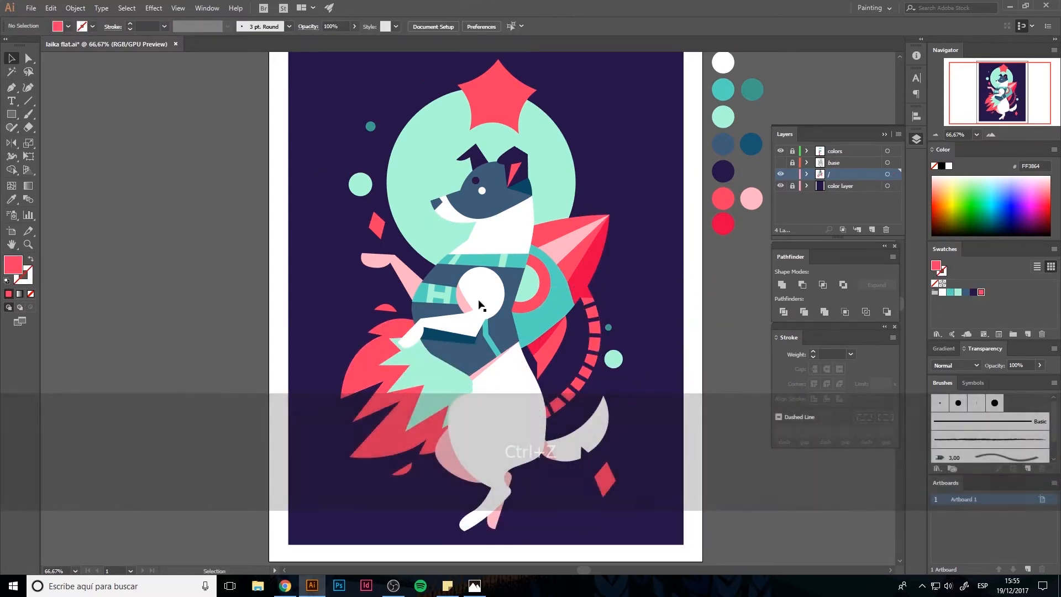
# Duplicate the mint helmet circle slightly up and to the left, and fill the original circle with teal
pyautogui.moveTo(473, 295); pyautogui.dragTo(447, 308)
pyautogui.click(534, 180)
pyautogui.hotkey('ctrl', 'c')
pyautogui.moveTo(534, 180); pyautogui.dragTo(523, 168)
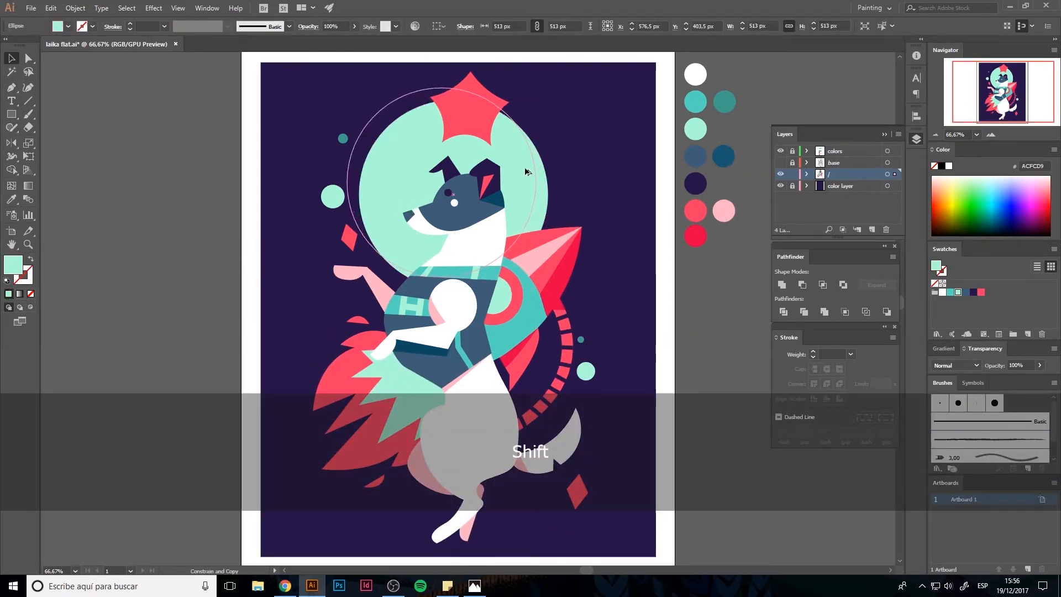
pyautogui.click(542, 205)
pyautogui.press('i')
pyautogui.click(695, 101)
pyautogui.click(697, 282)
# Paste a copy of the teal helmet circle in place and use it to clip the offset mint circle
pyautogui.click(542, 205)
pyautogui.hotkey('ctrl', 'c')
pyautogui.hotkey('ctrl', 'shift', 'v')
pyautogui.keyDown('shift'); pyautogui.click(374, 127); pyautogui.keyUp('shift')
pyautogui.rightClick(374, 126)
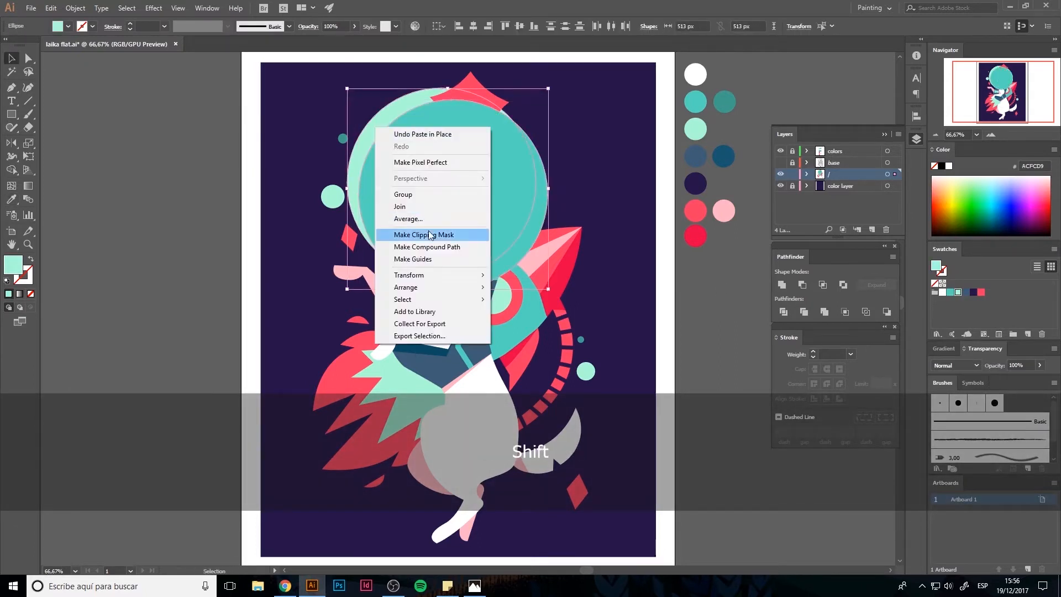
pyautogui.click(434, 235)
# Send the clipped mint circle and the teal helmet circle together behind the dog artwork
pyautogui.rightClick(450, 194)
pyautogui.moveTo(478, 304)
pyautogui.click(387, 338)
pyautogui.hotkey('ctrl', 'z')
pyautogui.click(567, 181)
pyautogui.rightClick(545, 162)
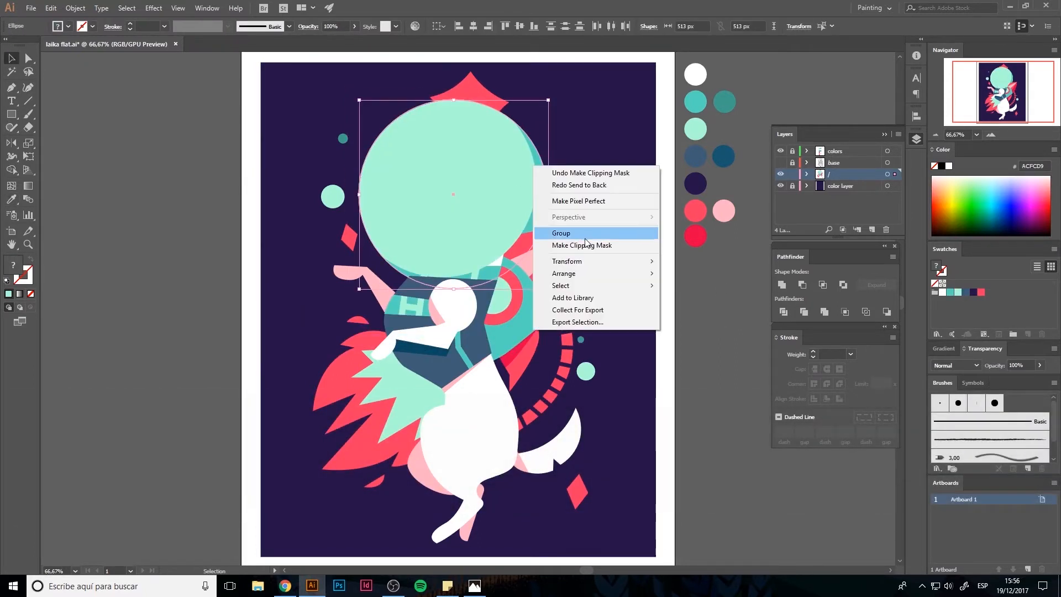
pyautogui.moveTo(580, 304)
pyautogui.click(437, 331)
pyautogui.click(630, 215)
# Draw a rectangle of about 164 × 244 px over the star's left half, fill it light pink and tilt it slightly
pyautogui.press('space')
pyautogui.moveTo(565, 147); pyautogui.dragTo(578, 166)
pyautogui.click(484, 127)
pyautogui.press('m')
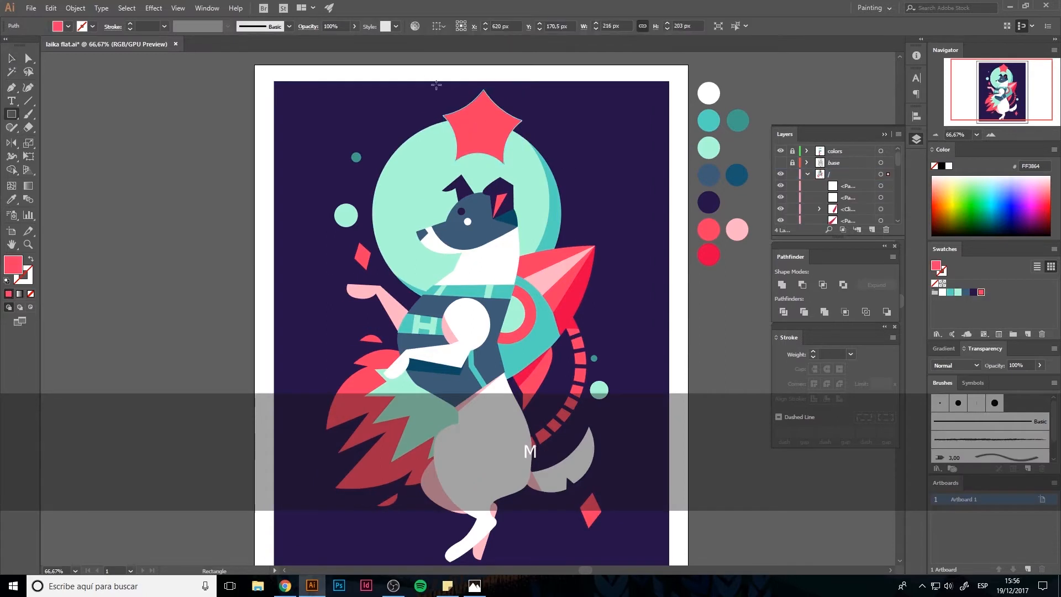
pyautogui.moveTo(424, 81); pyautogui.dragTo(485, 171)
pyautogui.press('i')
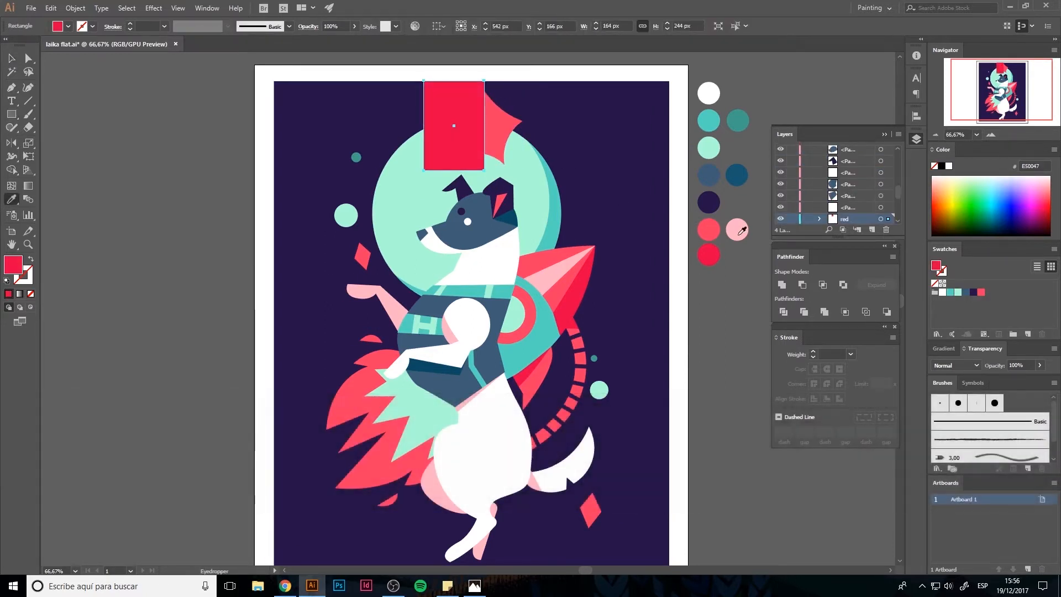
pyautogui.click(736, 228)
pyautogui.press('v')
pyautogui.press('Left')
# Clip the light pink rectangle to a copy of the red star pasted in place
pyautogui.click(501, 124)
pyautogui.hotkey('ctrl', 'c')
pyautogui.hotkey('ctrl', 'shift', 'v')
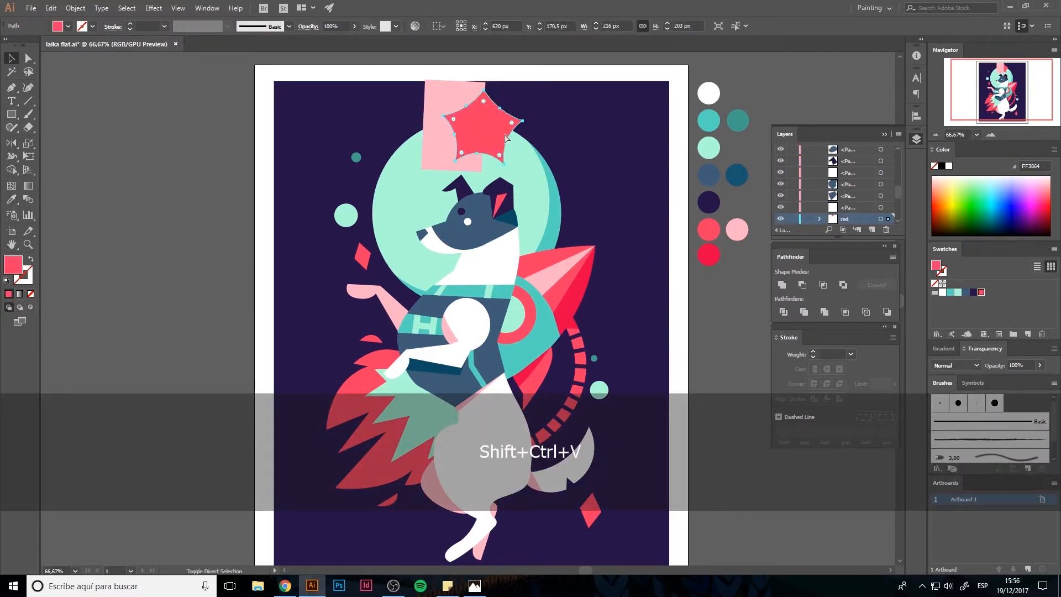
pyautogui.keyDown('shift'); pyautogui.click(439, 136); pyautogui.keyUp('shift')
pyautogui.rightClick(447, 137)
pyautogui.click(482, 229)
pyautogui.click(503, 121)
pyautogui.rightClick(478, 99)
pyautogui.click(505, 157)
pyautogui.click(568, 123)
# Adjust the upper corner of the star's light pink half to line up with the star's tip
pyautogui.press('a')
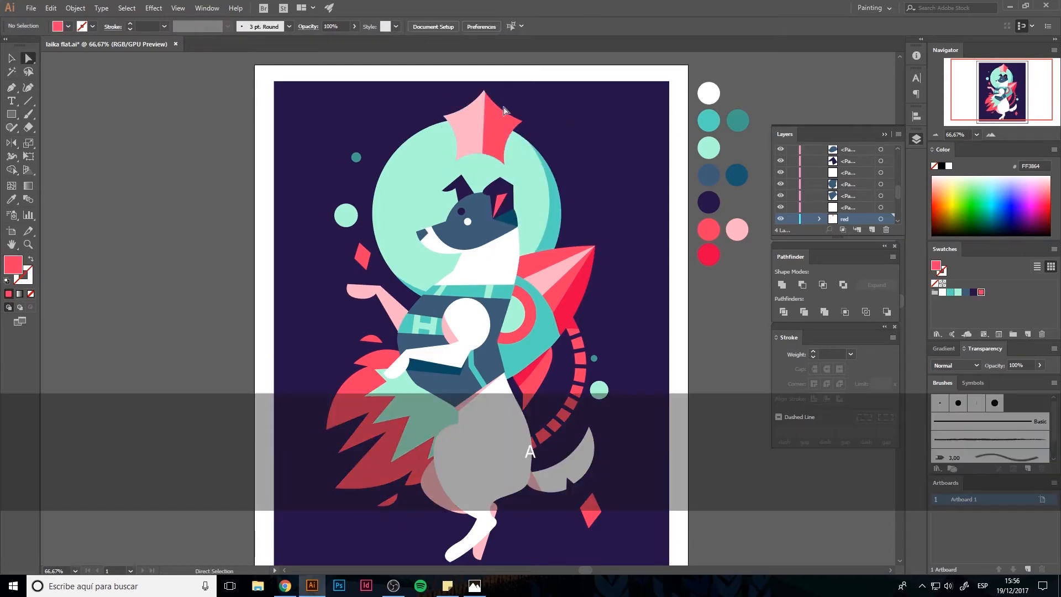
pyautogui.click(484, 81)
pyautogui.moveTo(484, 81); pyautogui.dragTo(483, 82)
pyautogui.click(536, 110)
# Try to reflect the star across a vertical axis
pyautogui.press('v')
pyautogui.click(499, 137)
pyautogui.press('o')
pyautogui.press('Return')
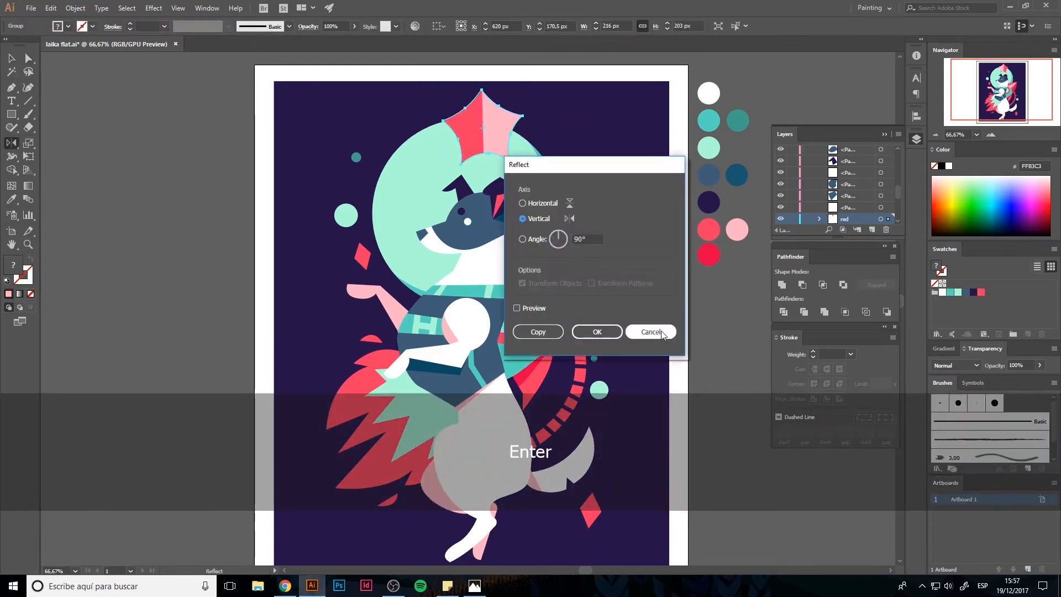
pyautogui.click(654, 332)
pyautogui.hotkey('ctrl', 'z')
# Shift the lower corner of the star's light pink half slightly to the left within its clipped group
pyautogui.press('v')
pyautogui.doubleClick(475, 144)
pyautogui.doubleClick(483, 176)
pyautogui.press('a')
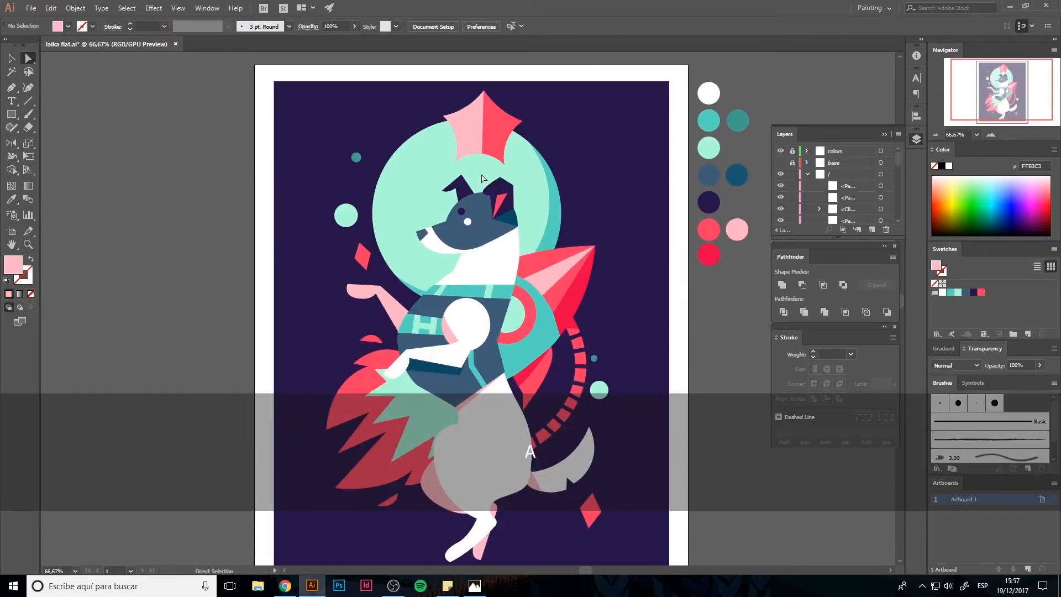
pyautogui.moveTo(483, 171); pyautogui.dragTo(481, 171)
pyautogui.click(573, 151)
# Draw a small triangular notch in the star's red across its central dividing line with the Pen tool
pyautogui.press('v')
pyautogui.press('i')
pyautogui.click(488, 126)
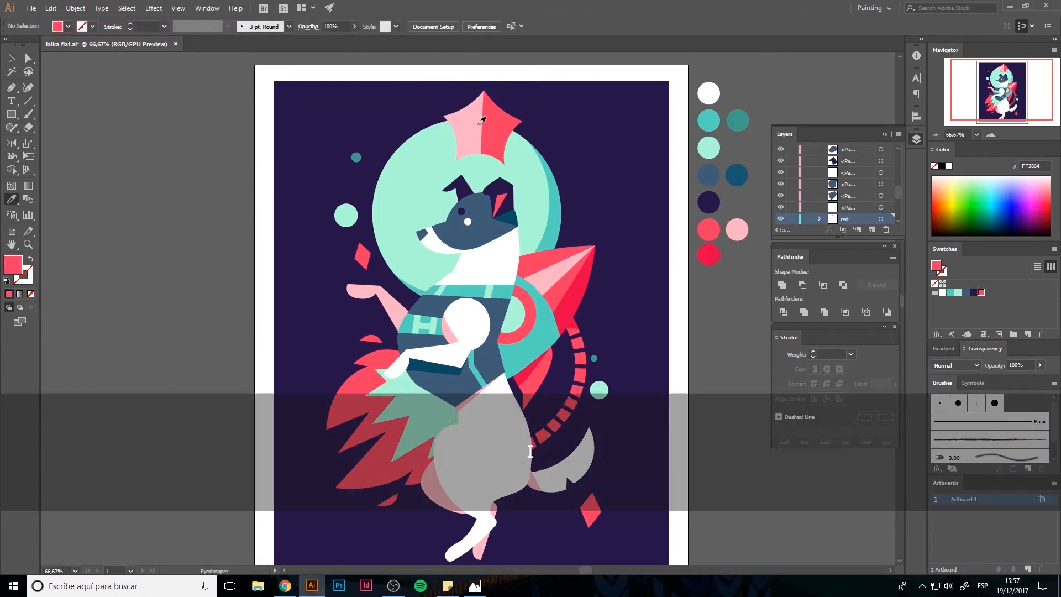
pyautogui.press('p')
pyautogui.click(482, 119)
pyautogui.click(473, 127)
pyautogui.click(481, 137)
pyautogui.press('v')
pyautogui.click(568, 109)
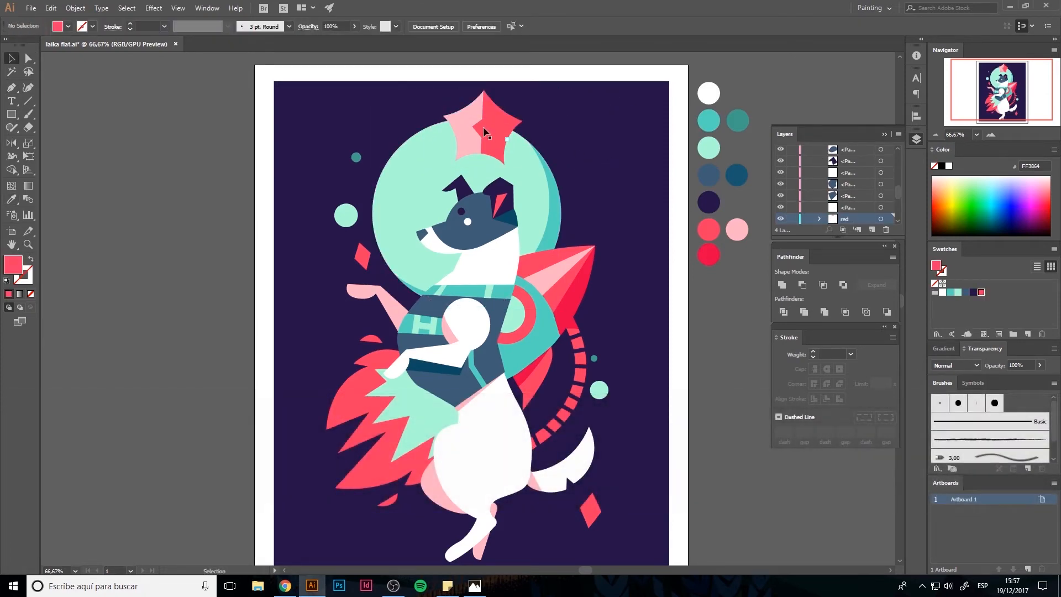
# Group the small red notch with the star
pyautogui.click(482, 128)
pyautogui.keyDown('shift'); pyautogui.click(502, 128); pyautogui.keyUp('shift')
pyautogui.rightClick(523, 122)
pyautogui.click(562, 187)
pyautogui.click(566, 160)
# Draw a large and a small circle on the left side of the helmet with Screen blending
pyautogui.press('l')
pyautogui.moveTo(409, 197)
pyautogui.mouseDown()
pyautogui.moveTo(430, 211)
pyautogui.moveTo(441, 151)
pyautogui.moveTo(428, 149)
pyautogui.mouseUp()
pyautogui.click(949, 366)
pyautogui.click(950, 410)
pyautogui.press('v')
pyautogui.click(647, 376)
pyautogui.click(297, 297)
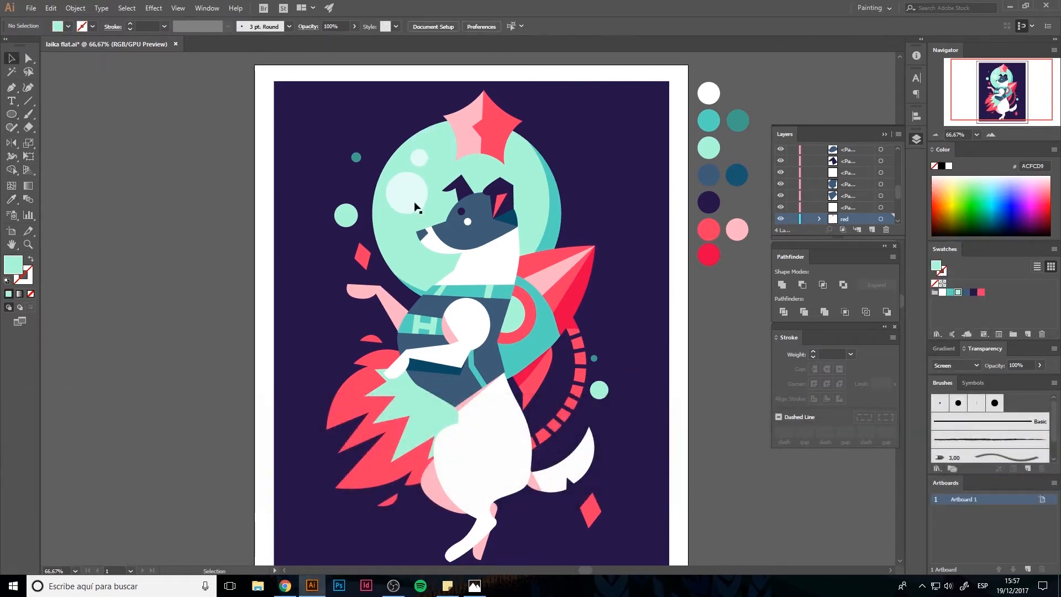
# Return the two helmet circles to Normal blending and fill them with the palette's teal
pyautogui.click(416, 207)
pyautogui.keyDown('shift'); pyautogui.click(419, 158); pyautogui.keyUp('shift')
pyautogui.click(354, 26)
pyautogui.click(324, 280)
pyautogui.click(407, 194)
pyautogui.keyDown('shift'); pyautogui.click(419, 158); pyautogui.keyUp('shift')
pyautogui.press('i')
pyautogui.click(443, 160)
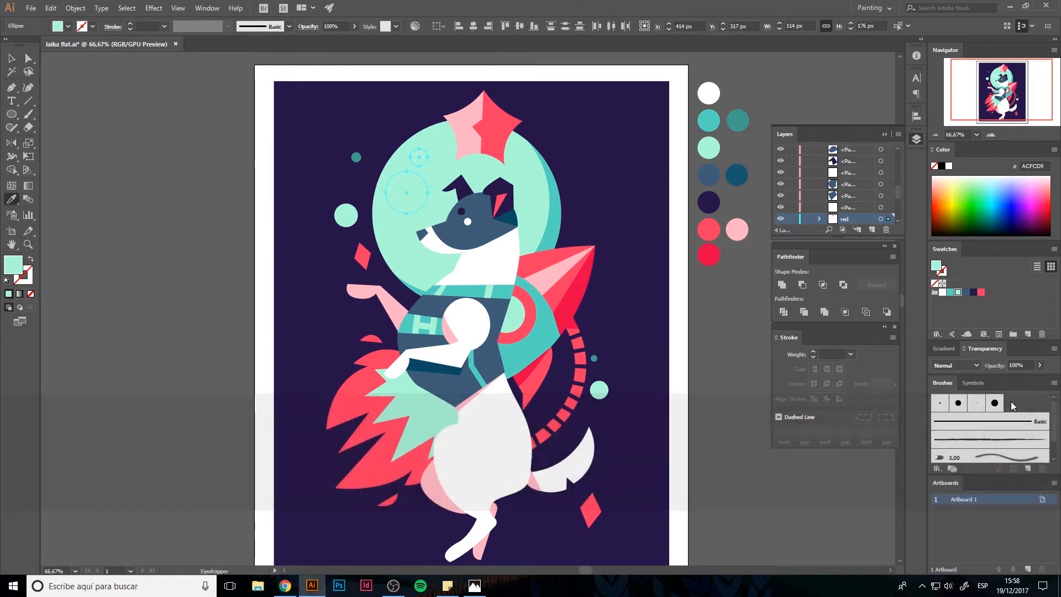
pyautogui.click(717, 126)
pyautogui.press('v')
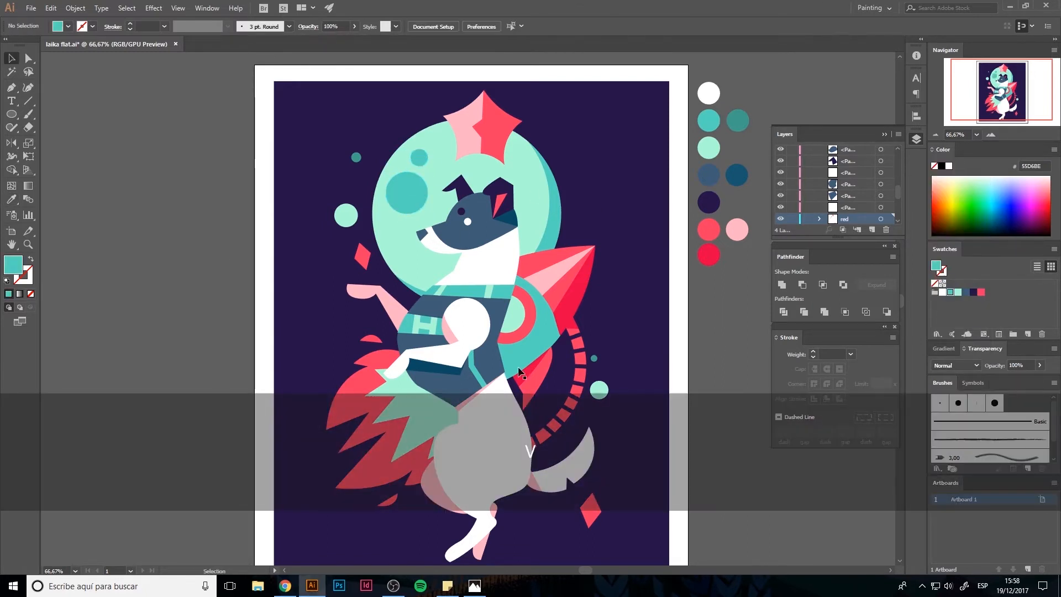
# Add two smaller teal circles on the right side of the helmet
pyautogui.click(531, 198)
pyautogui.moveTo(539, 183); pyautogui.dragTo(558, 233)
pyautogui.click(543, 219)
pyautogui.click(738, 309)
# Draw a light pink shadow shape on the body just below the vest and paste it in place on the "/" layer
pyautogui.press('i')
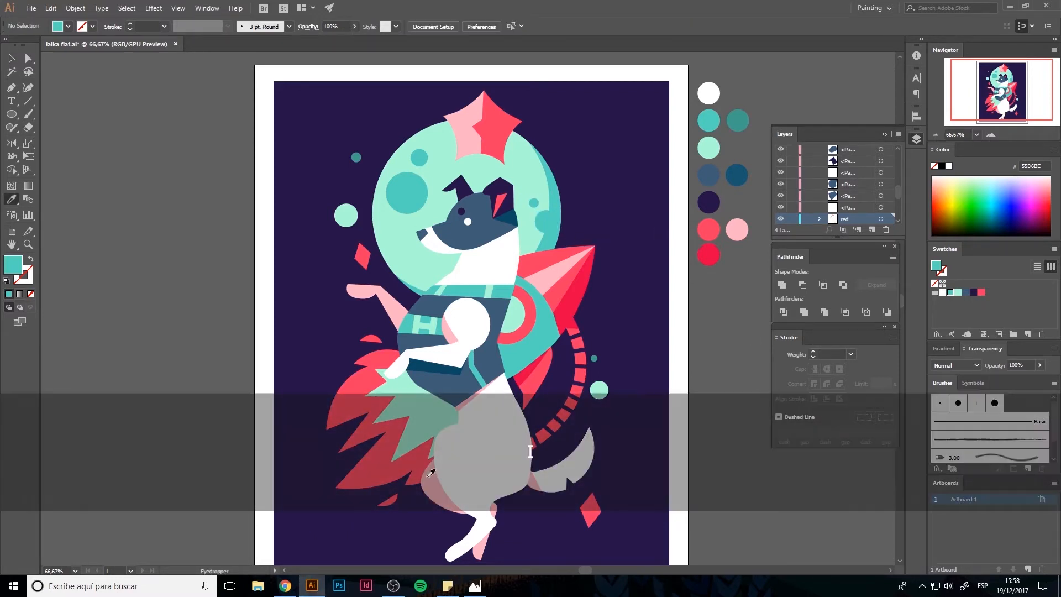
pyautogui.click(435, 470)
pyautogui.press('p')
pyautogui.click(458, 423)
pyautogui.click(482, 427)
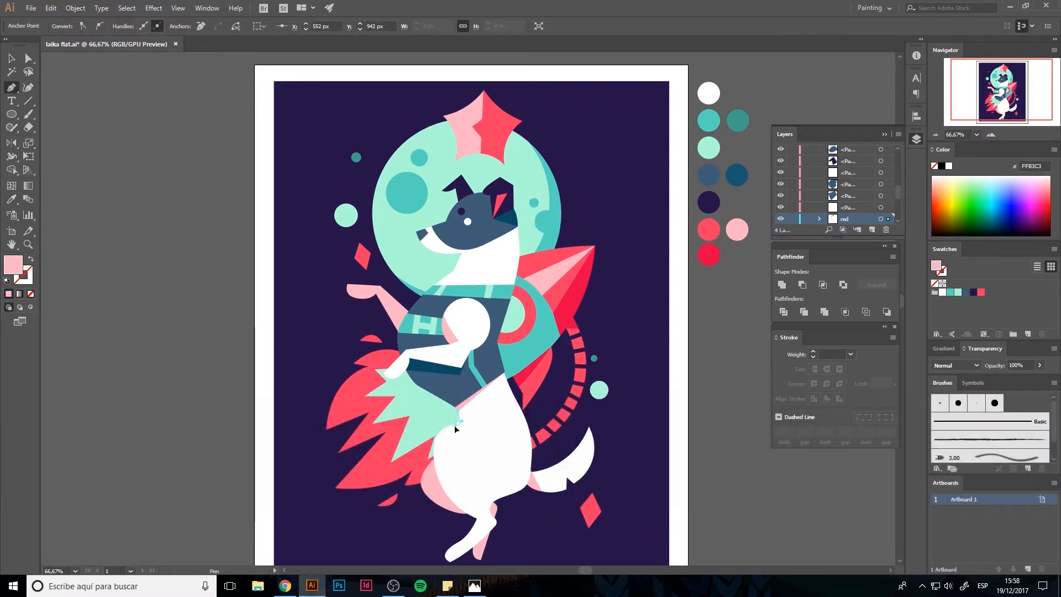
pyautogui.hotkey('ctrl', 'z')
pyautogui.hotkey('ctrl', 'z')
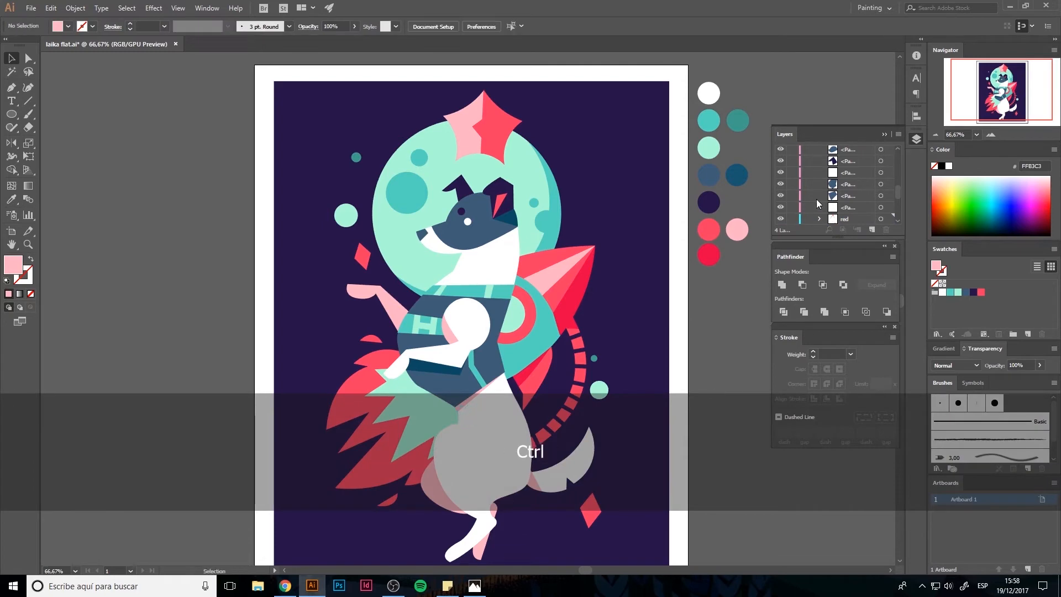
pyautogui.click(808, 174)
pyautogui.hotkey('ctrl', 'shift', 'v')
# Adjust the left anchor points of the pink shadow below the vest to meet the body's edge
pyautogui.hotkey('ctrl', '=')
pyautogui.hotkey('ctrl', '=')
pyautogui.hotkey('ctrl', '=')
pyautogui.hotkey('ctrl', '=')
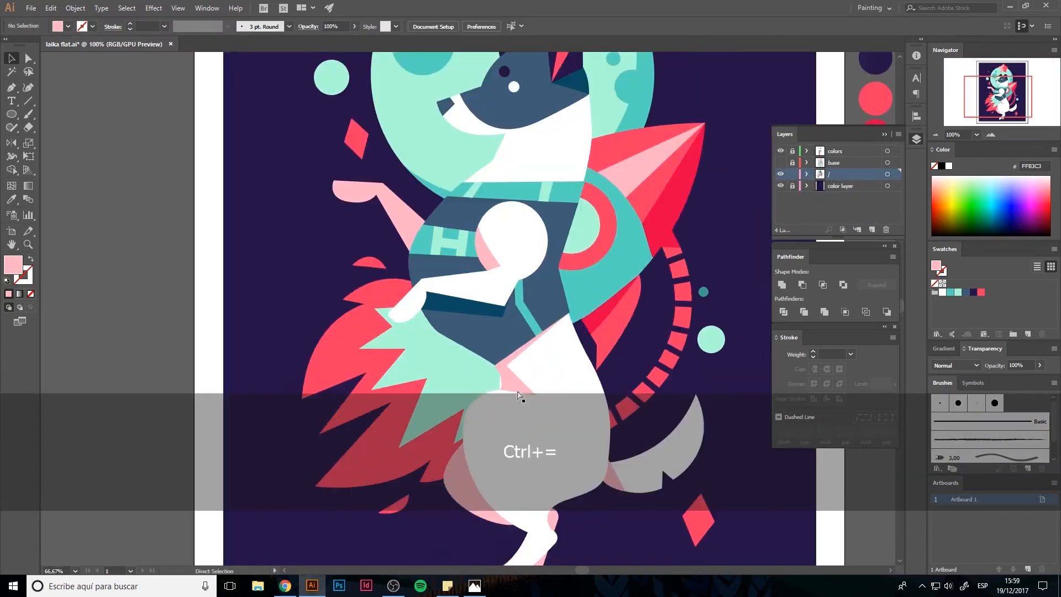
pyautogui.press('a')
pyautogui.click(500, 275)
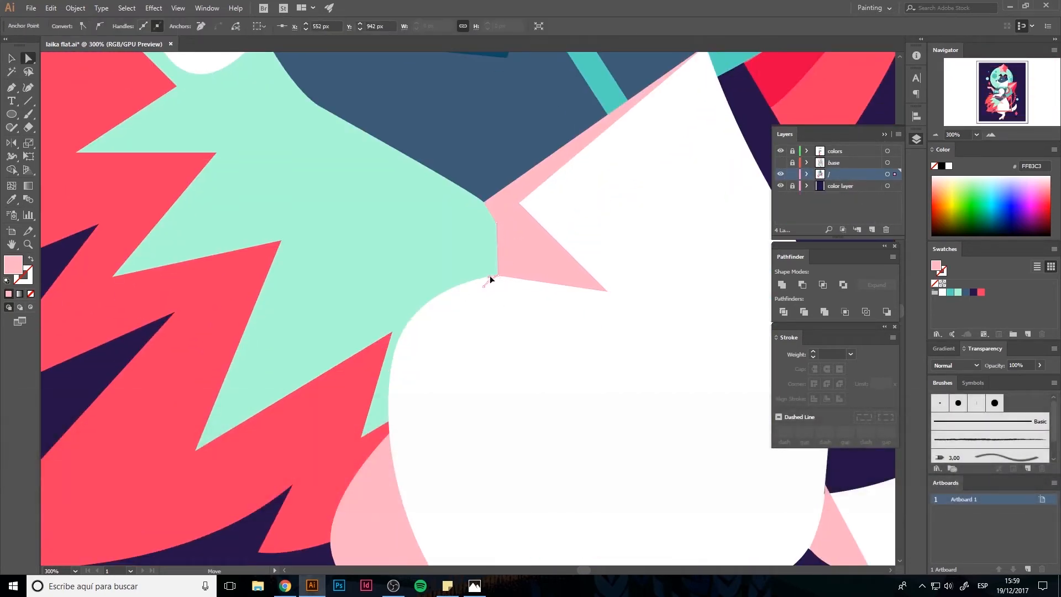
pyautogui.keyDown('shift'); pyautogui.click(497, 222); pyautogui.keyUp('shift')
pyautogui.click(587, 234)
pyautogui.press('Left')
pyautogui.hotkey('ctrl', '-')
pyautogui.hotkey('ctrl', '-')
pyautogui.hotkey('ctrl', '-')
pyautogui.hotkey('ctrl', '-')
pyautogui.hotkey('ctrl', '-')
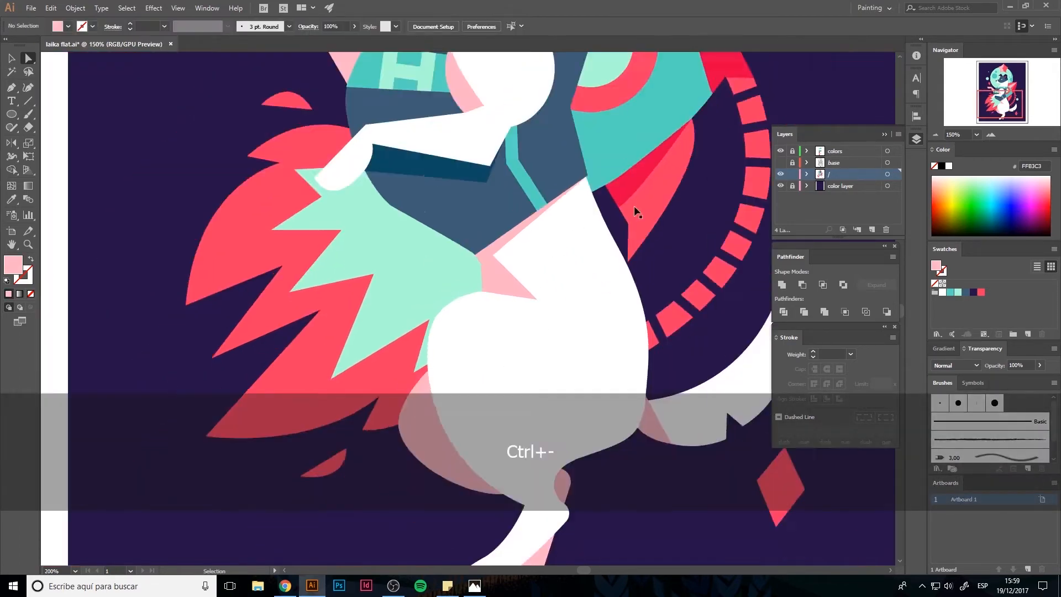
# Draw a white highlight shape along the raised pink arm and fit its anchor points to the arm's edge
pyautogui.press('v')
pyautogui.press('space')
pyautogui.moveTo(236, 226); pyautogui.dragTo(319, 239)
pyautogui.hotkey('ctrl', '+')
pyautogui.hotkey('ctrl', '+')
pyautogui.press('space')
pyautogui.moveTo(655, 192); pyautogui.dragTo(588, 253)
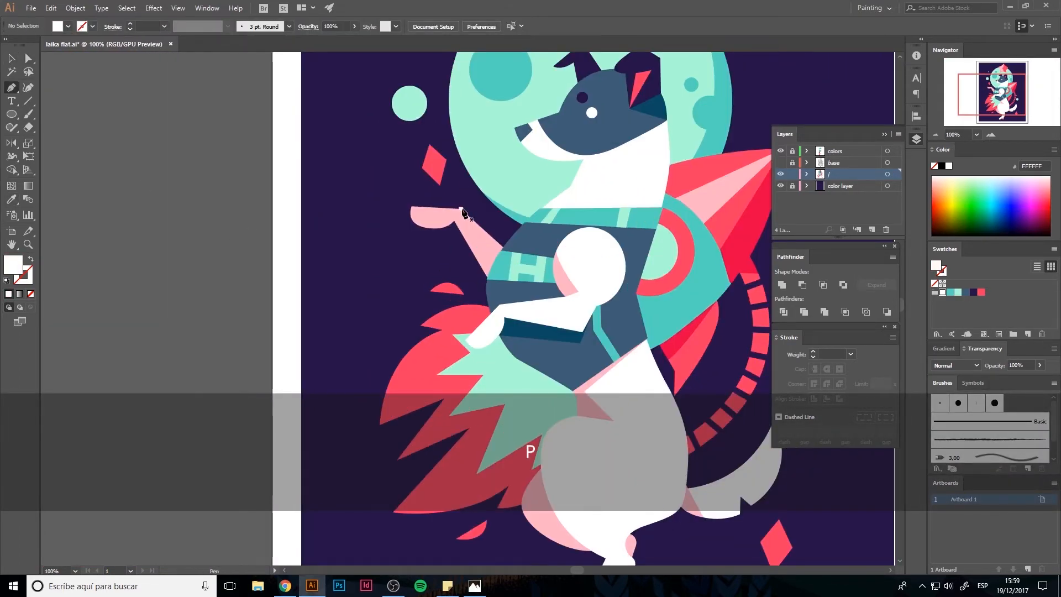
pyautogui.click(461, 210)
pyautogui.press('v')
pyautogui.click(367, 238)
pyautogui.press('a')
pyautogui.click(490, 278)
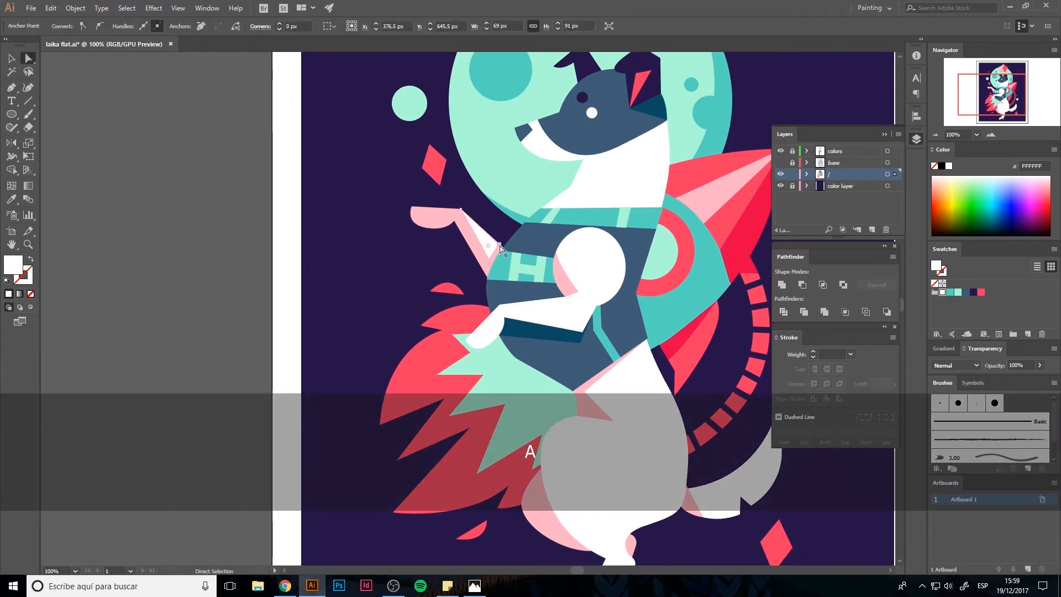
pyautogui.press('Up')
pyautogui.click(207, 273)
# Add a white highlight shape to the pink hind leg and fit the artboard in the window
pyautogui.hotkey('ctrl', '-')
pyautogui.press('space')
pyautogui.moveTo(237, 330); pyautogui.dragTo(198, 233)
pyautogui.press('p')
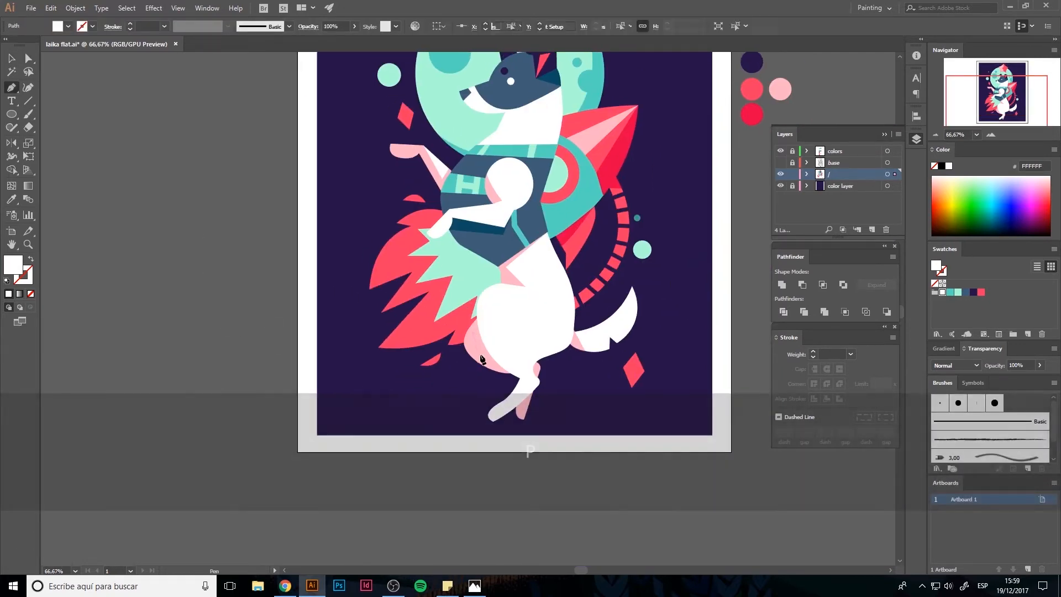
pyautogui.keyDown('ctrl'); pyautogui.click(475, 338); pyautogui.keyUp('ctrl')
pyautogui.click(207, 283)
pyautogui.press('space')
pyautogui.moveTo(199, 280); pyautogui.dragTo(154, 404)
pyautogui.doubleClick(12, 244)
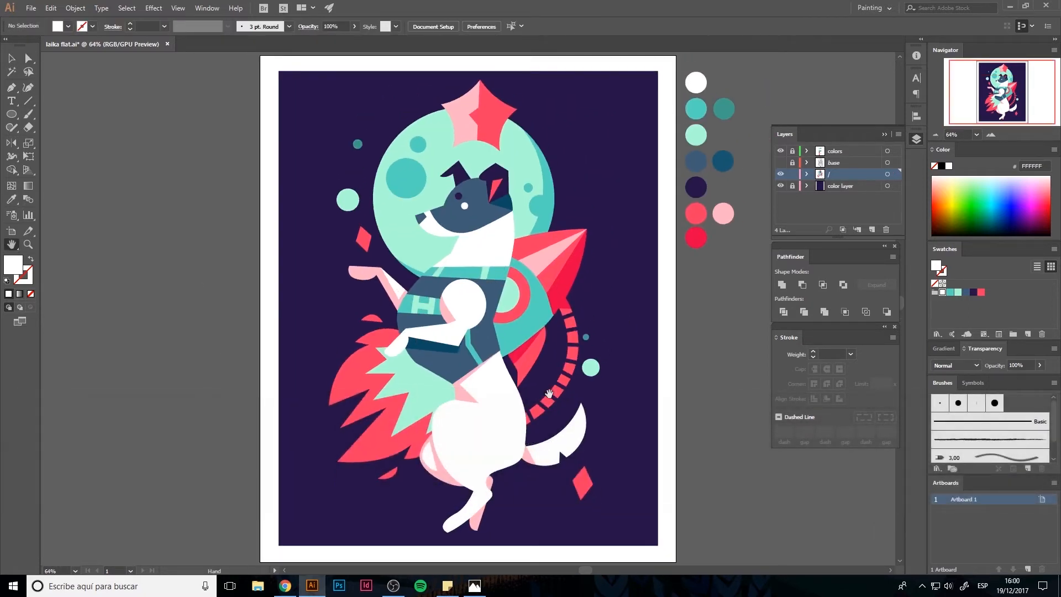
# Fill the rocket window's inner circle with teal and place a mint copy of it slightly lower
pyautogui.keyDown('ctrl'); pyautogui.click(513, 293); pyautogui.keyUp('ctrl')
pyautogui.press('i')
pyautogui.click(697, 109)
pyautogui.press('v')
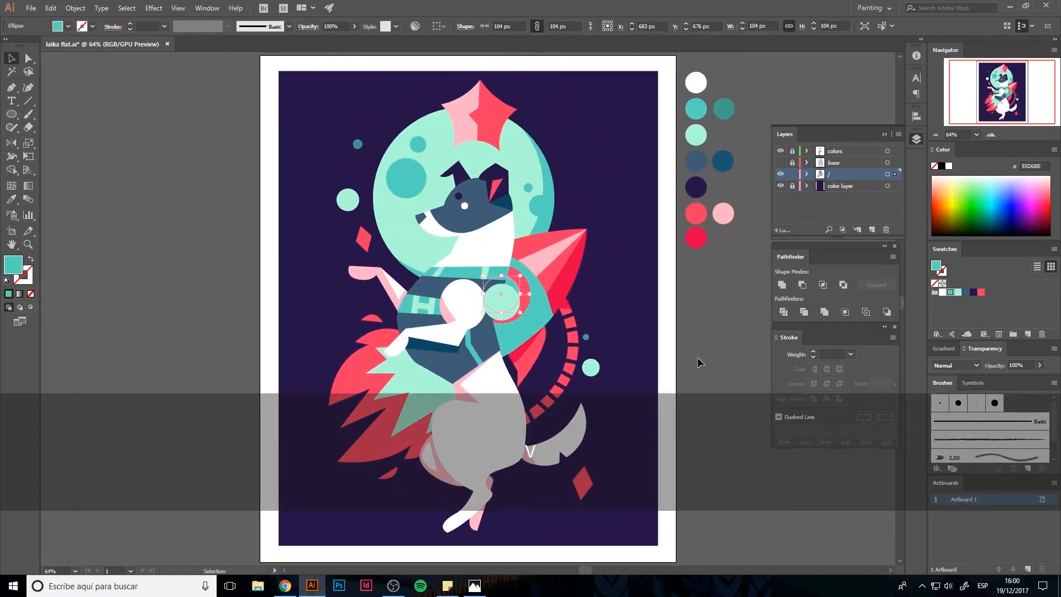
pyautogui.moveTo(507, 301); pyautogui.dragTo(507, 299)
pyautogui.press('Down')
# Paste a copy of the teal window circle in place and use it to clip the mint circle
pyautogui.click(513, 283)
pyautogui.hotkey('ctrl', 'c')
pyautogui.hotkey('ctrl', 'shift', 'v')
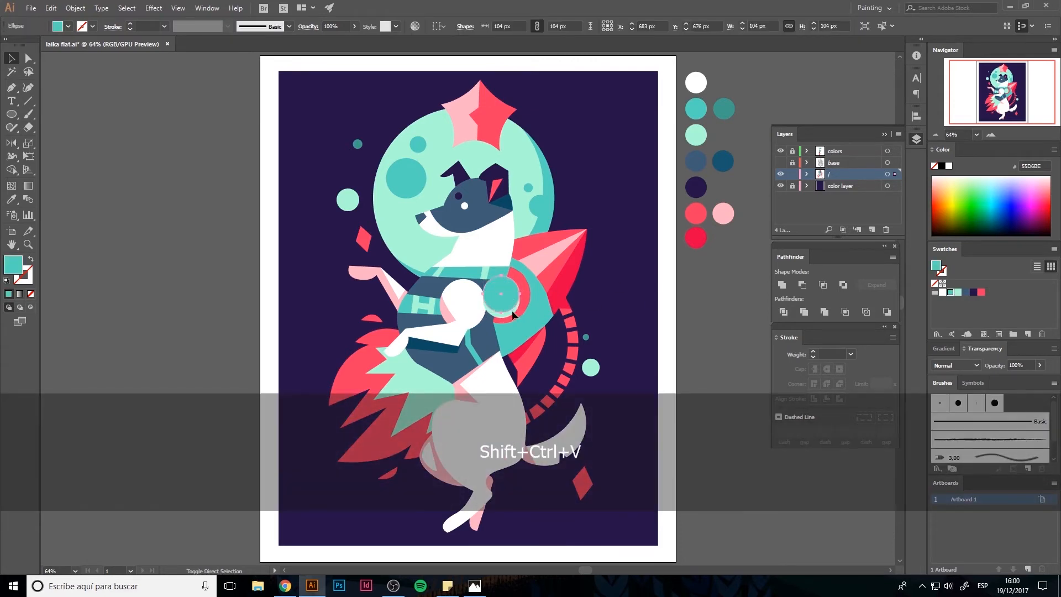
pyautogui.keyDown('shift'); pyautogui.click(508, 314); pyautogui.keyUp('shift')
pyautogui.rightClick(509, 314)
pyautogui.click(568, 421)
pyautogui.keyDown('shift'); pyautogui.click(439, 276); pyautogui.keyUp('shift')
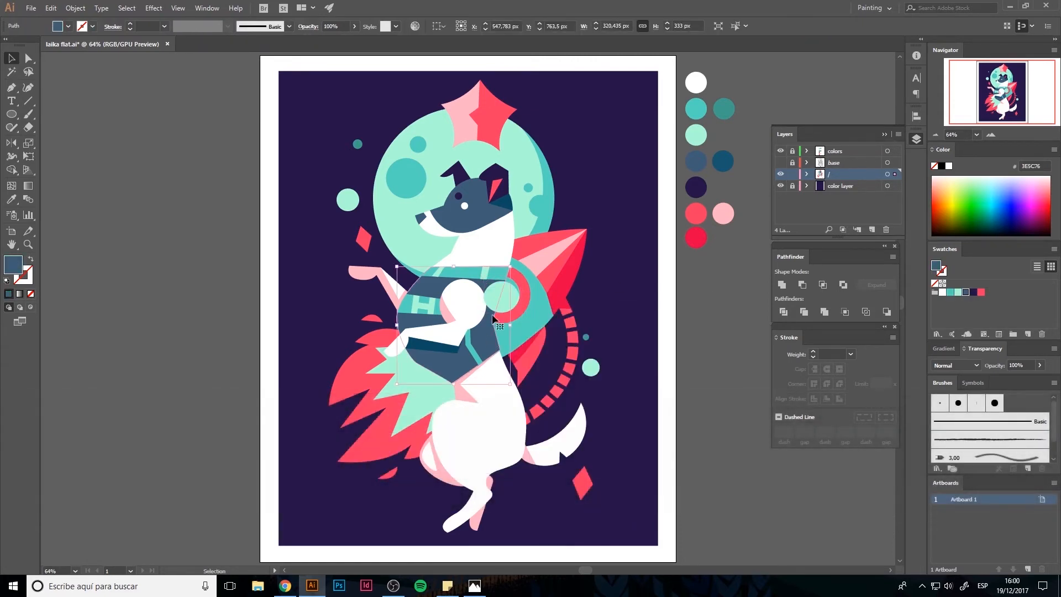
pyautogui.keyDown('shift'); pyautogui.click(442, 329); pyautogui.keyUp('shift')
pyautogui.keyDown('shift'); pyautogui.click(479, 359); pyautogui.keyUp('shift')
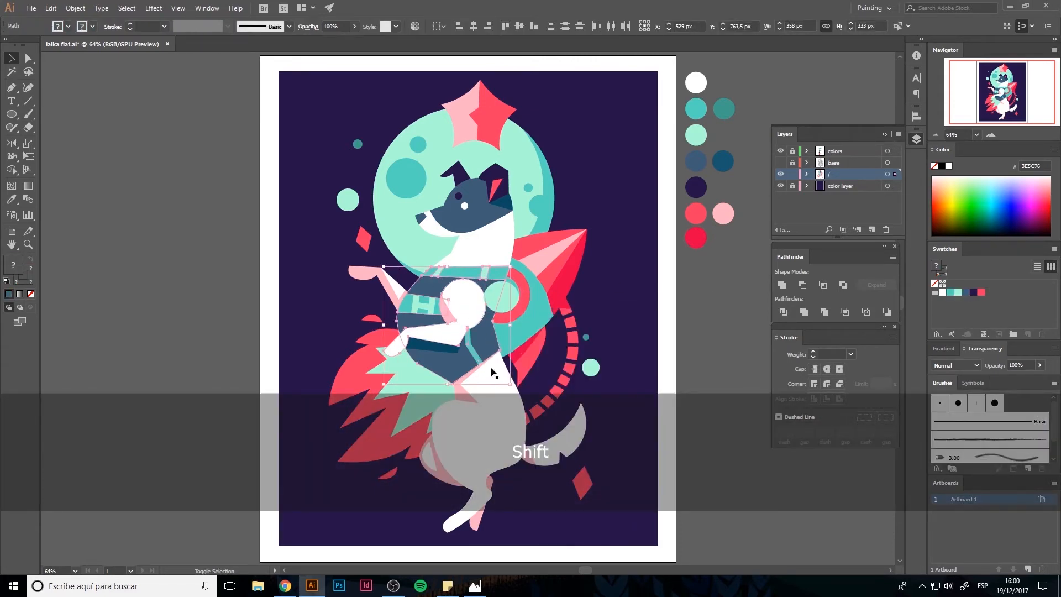
pyautogui.hotkey('ctrl', 'x')
pyautogui.hotkey('ctrl', 'shift', 'v')
pyautogui.hotkey('ctrl', 'z')
pyautogui.hotkey('ctrl', 'z')
# Cut the jacket, its trim and the arm pieces and paste them in place in front of the rocket window
pyautogui.moveTo(416, 311); pyautogui.dragTo(421, 313)
pyautogui.keyDown('shift'); pyautogui.click(392, 291); pyautogui.keyUp('shift')
pyautogui.keyDown('shift'); pyautogui.click(396, 286); pyautogui.keyUp('shift')
pyautogui.keyDown('shift'); pyautogui.click(457, 386); pyautogui.keyUp('shift')
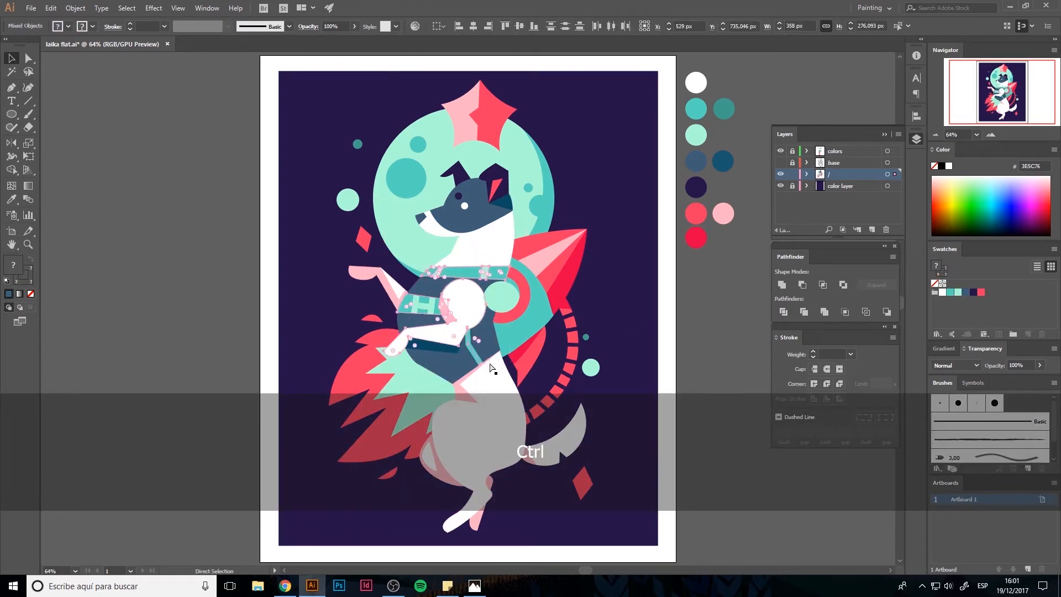
pyautogui.hotkey('ctrl', 'x')
pyautogui.hotkey('ctrl', 'shift', 'v')
pyautogui.click(674, 347)
pyautogui.hotkey('ctrl', 'z')
# Switch off GPU preview and erase vertical strips through the mint circle of the rocket window
pyautogui.hotkey('ctrl', 'e')
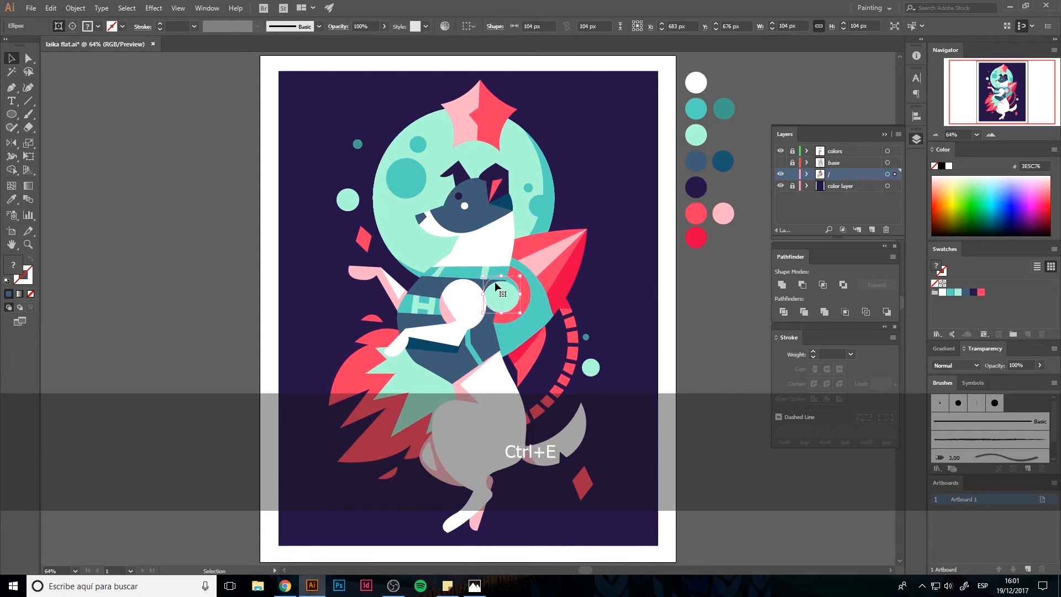
pyautogui.hotkey('shift', 'e')
pyautogui.hotkey('ctrl', 'z')
pyautogui.moveTo(504, 271)
pyautogui.mouseDown()
pyautogui.moveTo(494, 323)
pyautogui.moveTo(508, 308)
pyautogui.mouseUp()
pyautogui.hotkey('ctrl', 'z')
pyautogui.hotkey('ctrl', 'z')
pyautogui.press('a')
pyautogui.hotkey('ctrl', 'shift', 'a')
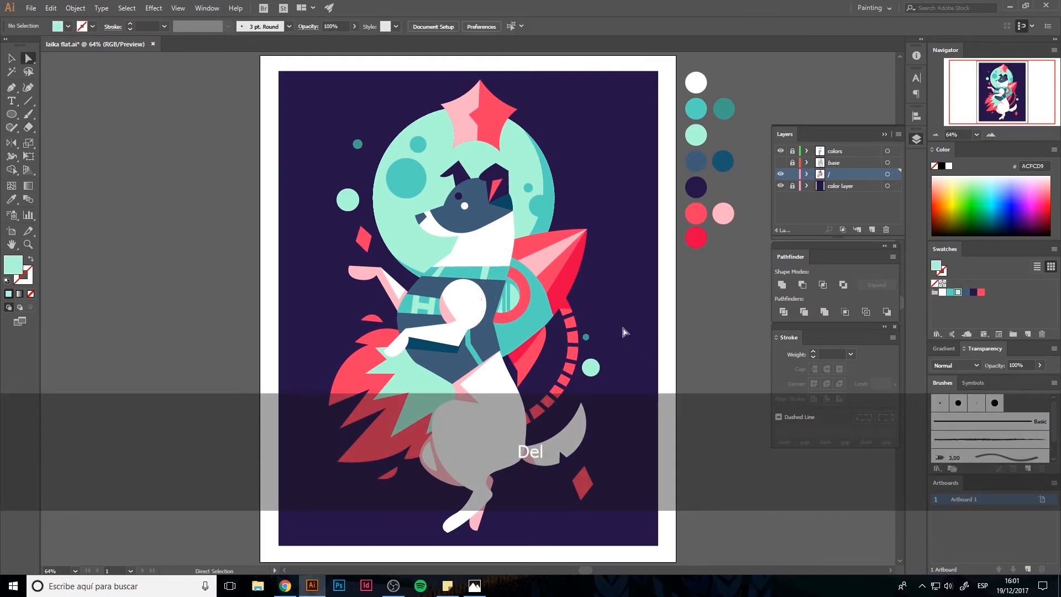
pyautogui.hotkey('ctrl', 's')
# Draw a crimson circle about 10 px wide on the lower part of the rocket window's pink ring
pyautogui.press('i')
pyautogui.click(696, 238)
pyautogui.press('l')
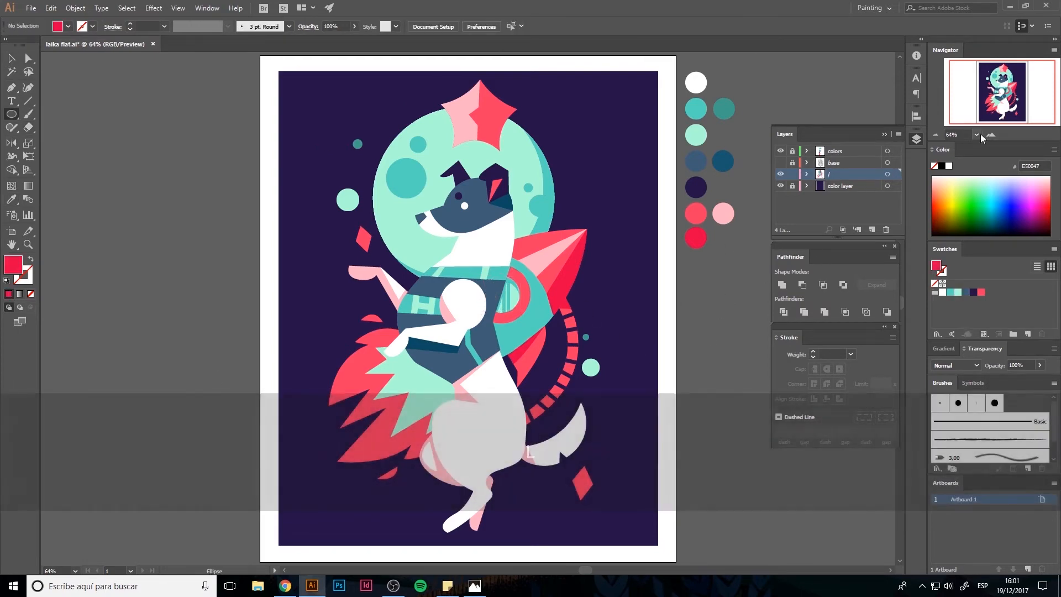
pyautogui.click(991, 134)
pyautogui.click(991, 135)
pyautogui.click(991, 135)
pyautogui.click(991, 135)
pyautogui.moveTo(664, 357); pyautogui.dragTo(476, 382)
# Duplicate the crimson dot at even intervals around the window ring, up to its upper end
pyautogui.press('v')
pyautogui.moveTo(477, 382); pyautogui.dragTo(519, 363)
pyautogui.moveTo(518, 362); pyautogui.dragTo(547, 328)
pyautogui.moveTo(547, 328); pyautogui.dragTo(563, 290)
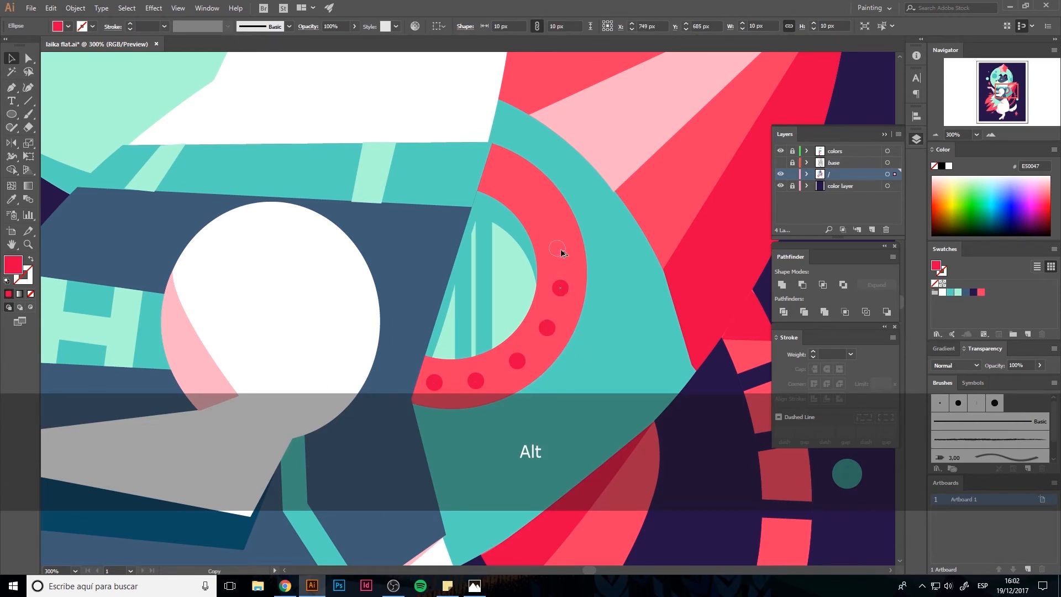
pyautogui.moveTo(561, 252); pyautogui.dragTo(561, 251)
pyautogui.moveTo(560, 251); pyautogui.dragTo(547, 217)
pyautogui.moveTo(547, 217); pyautogui.dragTo(523, 187)
pyautogui.moveTo(524, 187); pyautogui.dragTo(492, 169)
# Draw the outer curve of a crescent shadow along the outside of the window ring with the Pen tool
pyautogui.click(656, 368)
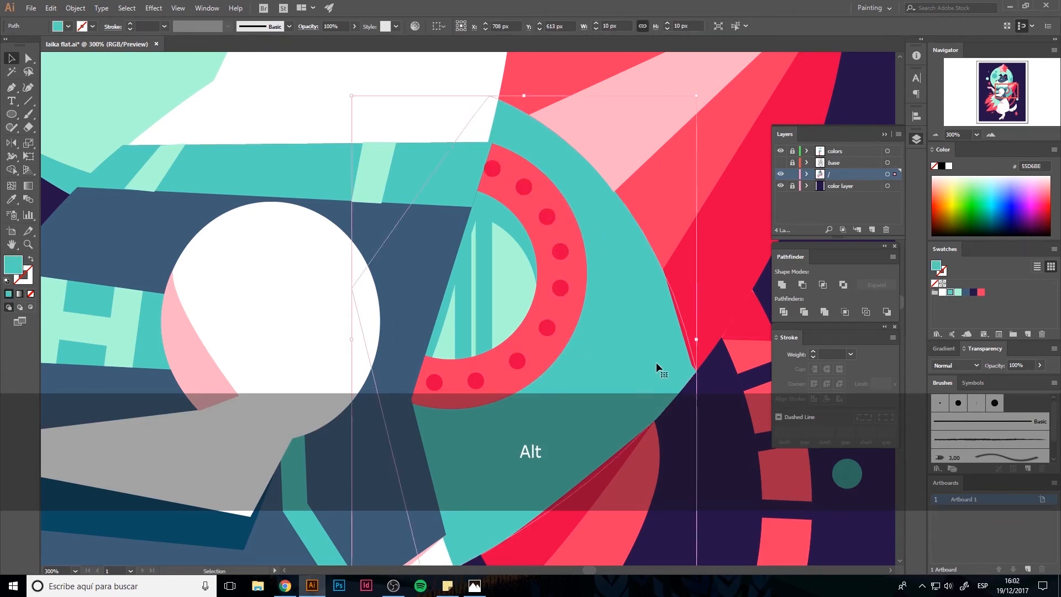
pyautogui.press('p')
pyautogui.click(412, 404)
pyautogui.moveTo(494, 438); pyautogui.dragTo(524, 437)
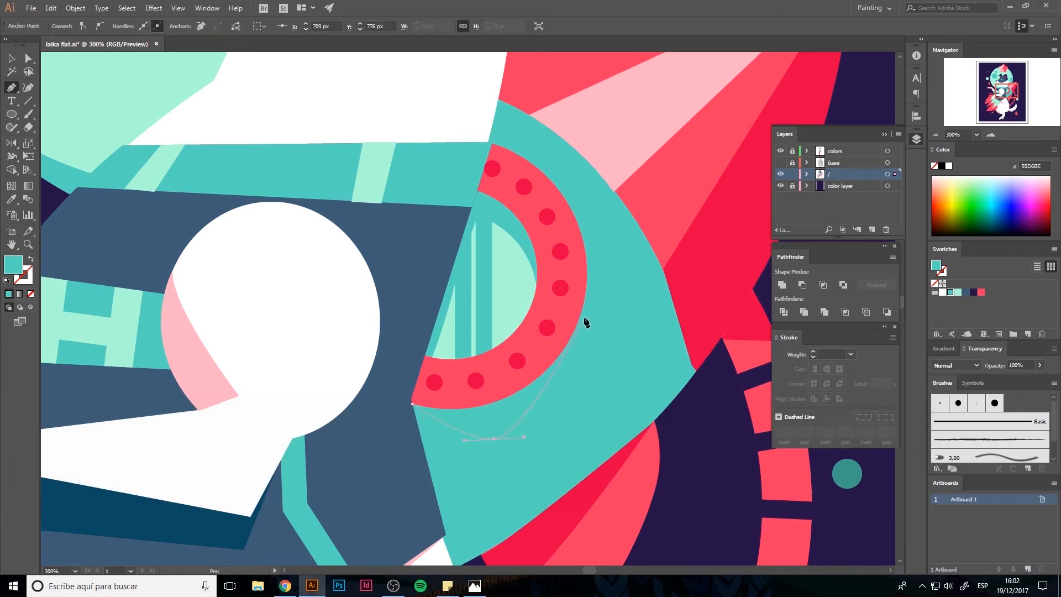
pyautogui.hotkey('ctrl', 'z')
pyautogui.click(576, 220)
pyautogui.click(535, 380)
# Close the crescent shadow along the ring's outer edge while working in outline view
pyautogui.hotkey('ctrl', 'y')
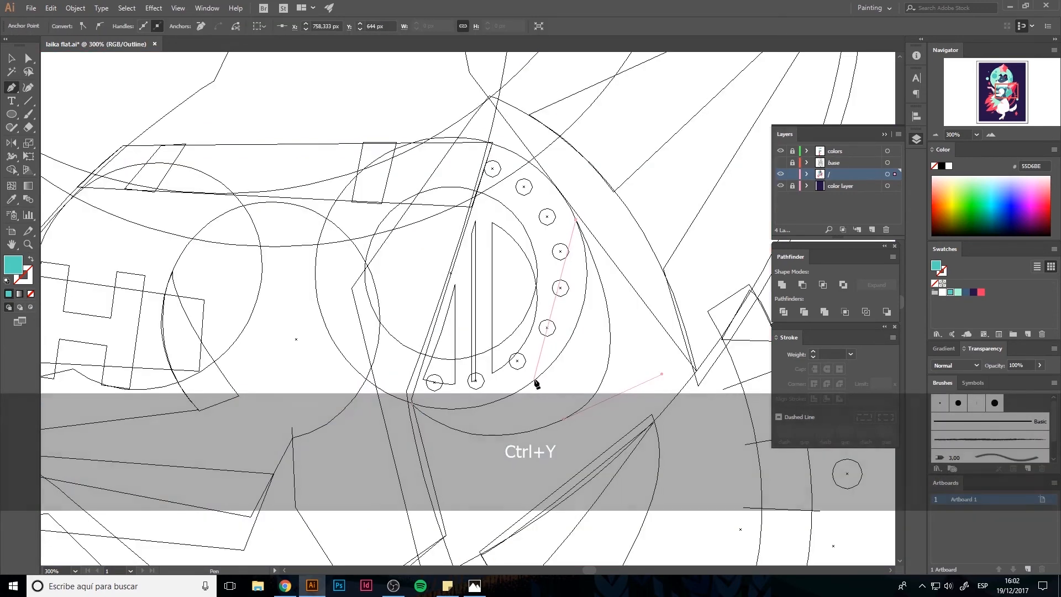
pyautogui.moveTo(536, 382); pyautogui.dragTo(448, 446)
pyautogui.press('a')
pyautogui.press('Down')
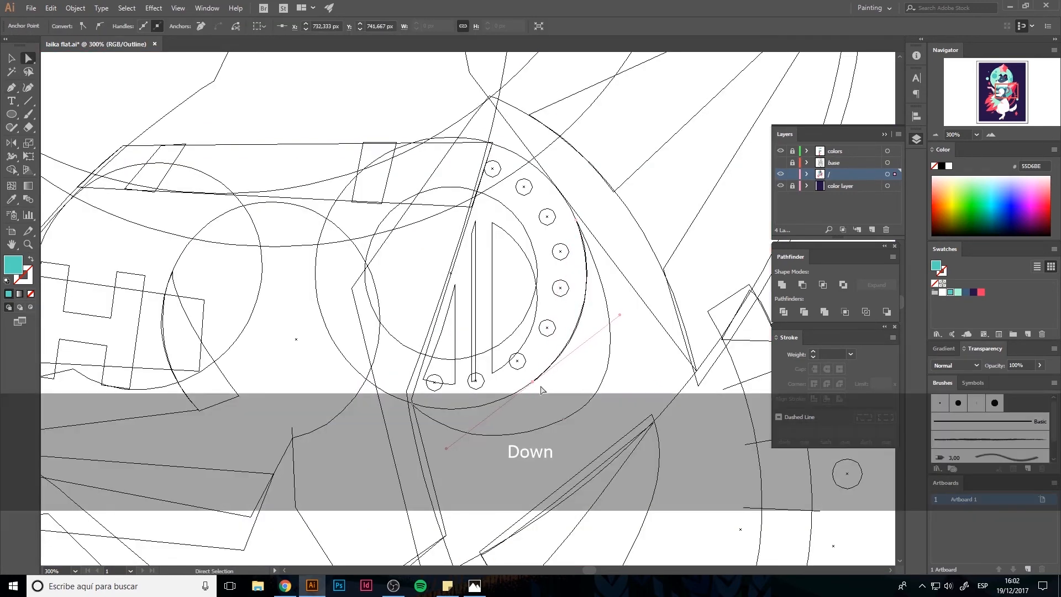
pyautogui.press('p')
pyautogui.moveTo(533, 381); pyautogui.dragTo(513, 397)
pyautogui.moveTo(412, 404); pyautogui.dragTo(354, 389)
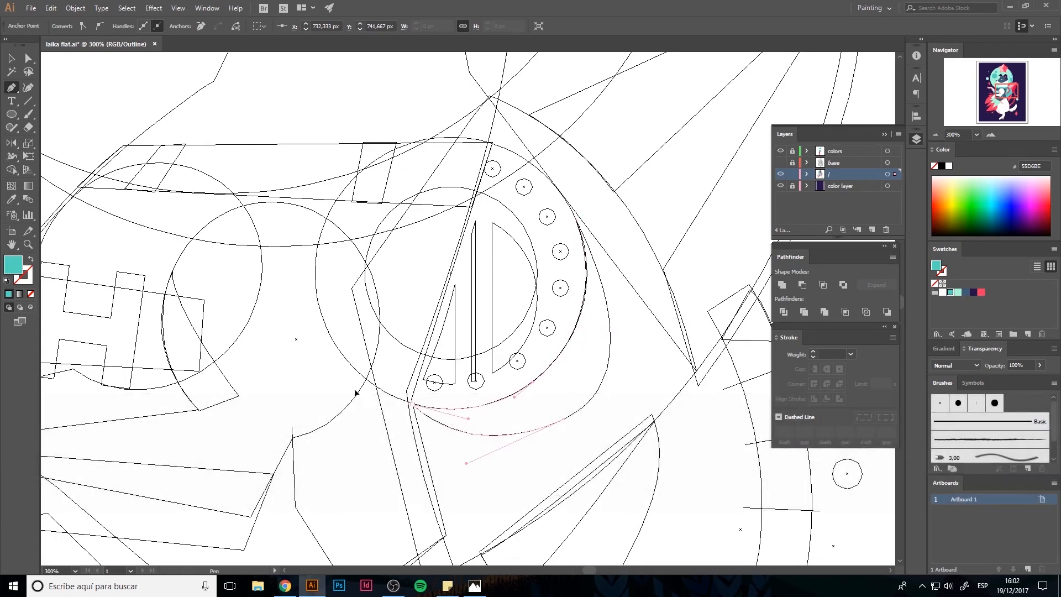
# Return to preview and adjust the crescent's outer anchor point and handle to make the shadow slimmer
pyautogui.hotkey('ctrl', 'y')
pyautogui.press('a')
pyautogui.hotkey('ctrl', 'z')
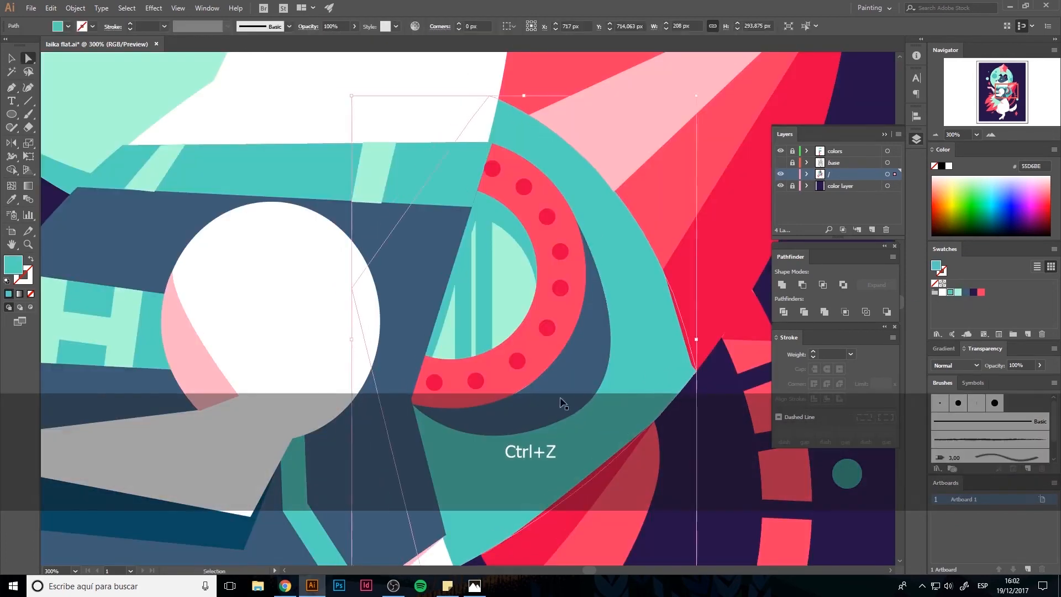
pyautogui.moveTo(546, 415); pyautogui.dragTo(552, 403)
pyautogui.hotkey('ctrl', 'z')
pyautogui.hotkey('ctrl', 'z')
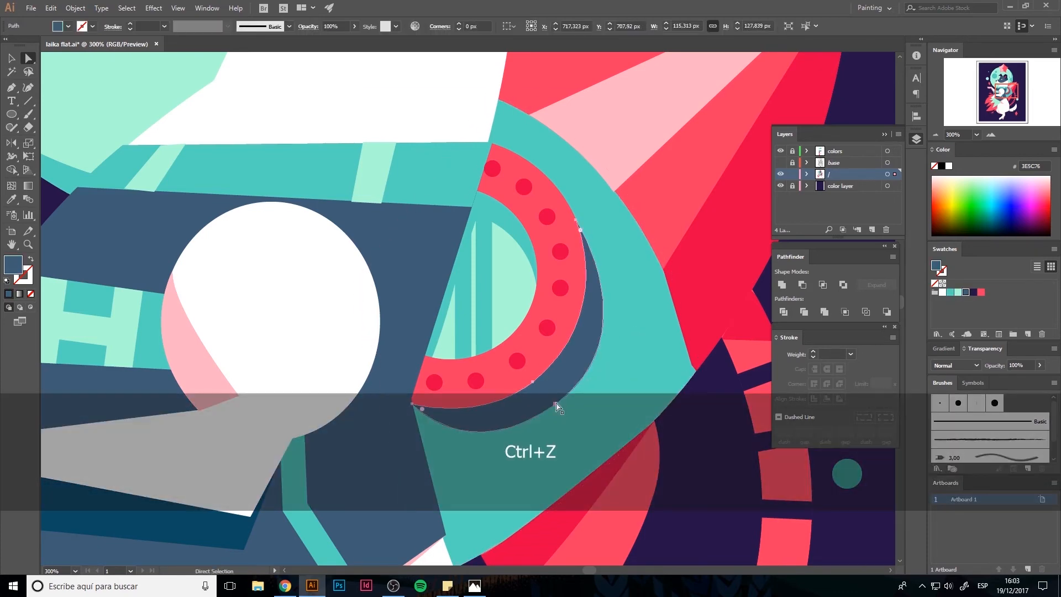
pyautogui.click(555, 404)
pyautogui.moveTo(468, 465); pyautogui.dragTo(488, 452)
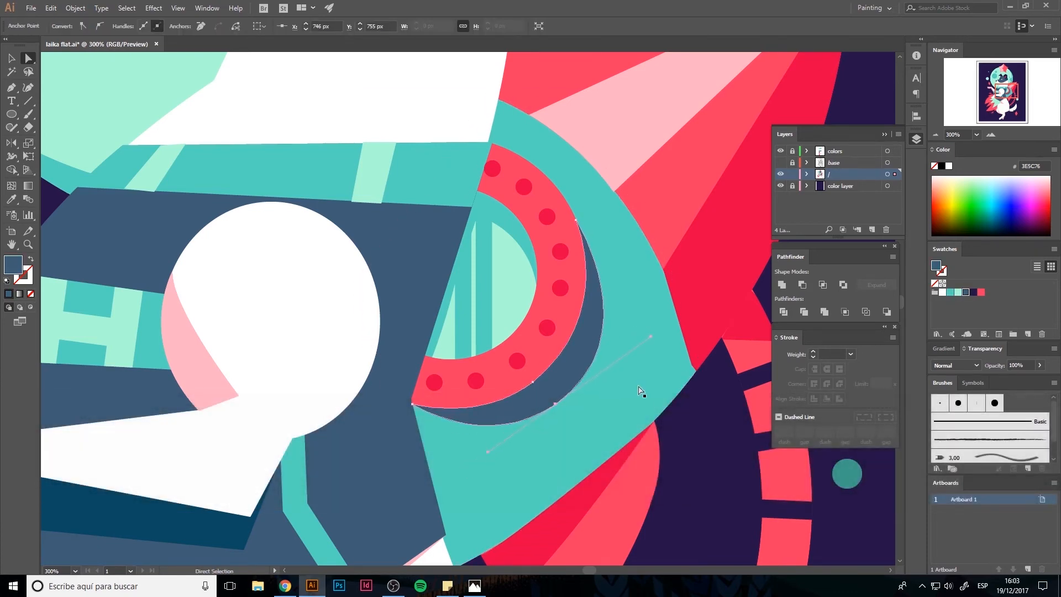
# Recolour the crescent shadow with the palette's dark teal and reduce its opacity to 56%
pyautogui.click(939, 137)
pyautogui.click(939, 137)
pyautogui.click(939, 137)
pyautogui.click(939, 137)
pyautogui.click(939, 137)
pyautogui.press('v')
pyautogui.moveTo(563, 331); pyautogui.dragTo(592, 315)
pyautogui.click(591, 317)
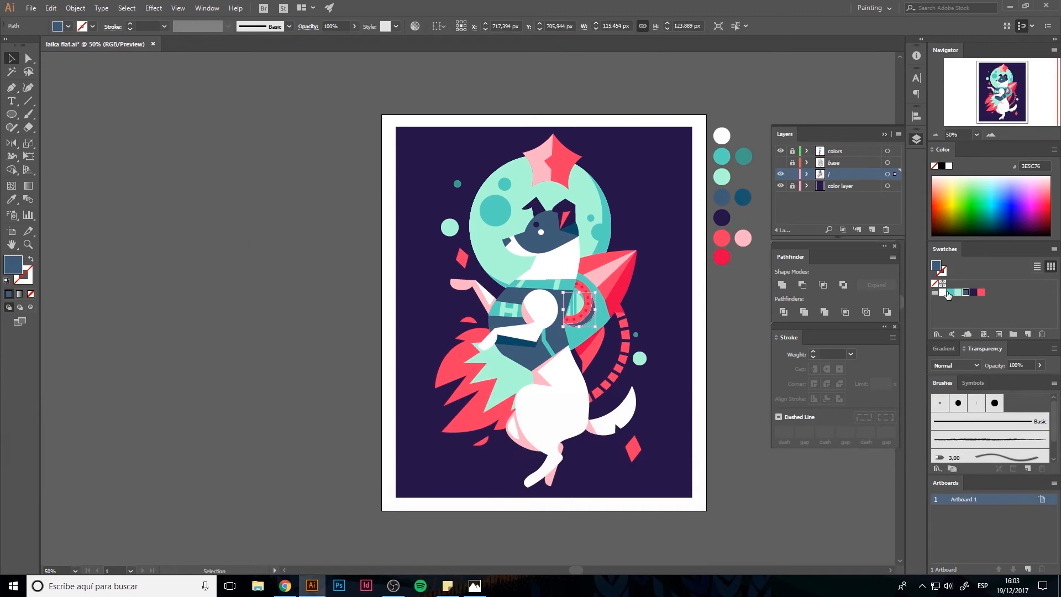
pyautogui.click(957, 292)
pyautogui.click(428, 272)
pyautogui.click(590, 321)
pyautogui.press('i')
pyautogui.click(744, 156)
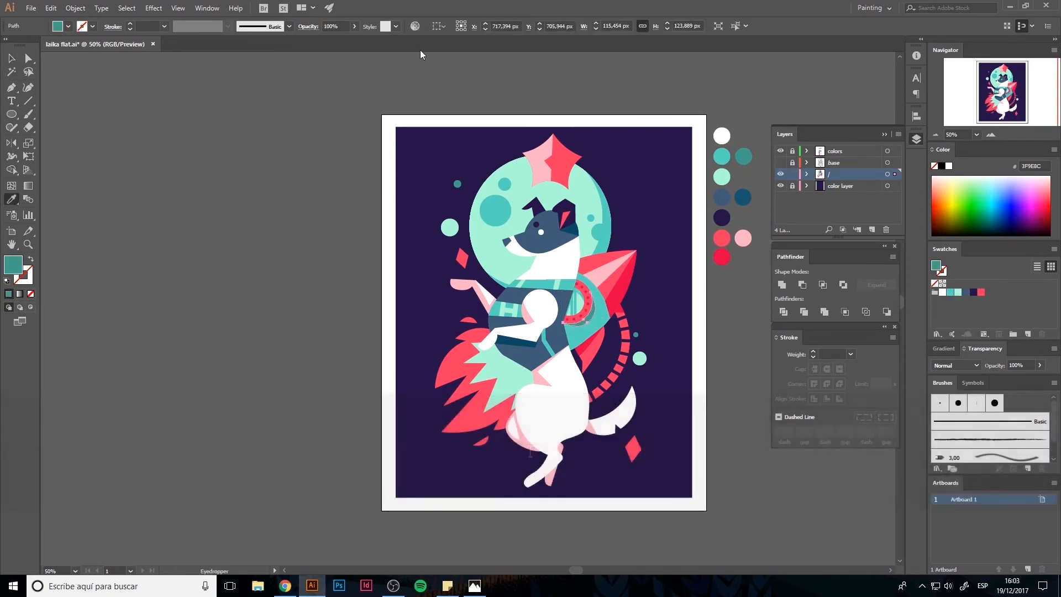
pyautogui.press('v')
pyautogui.click(264, 327)
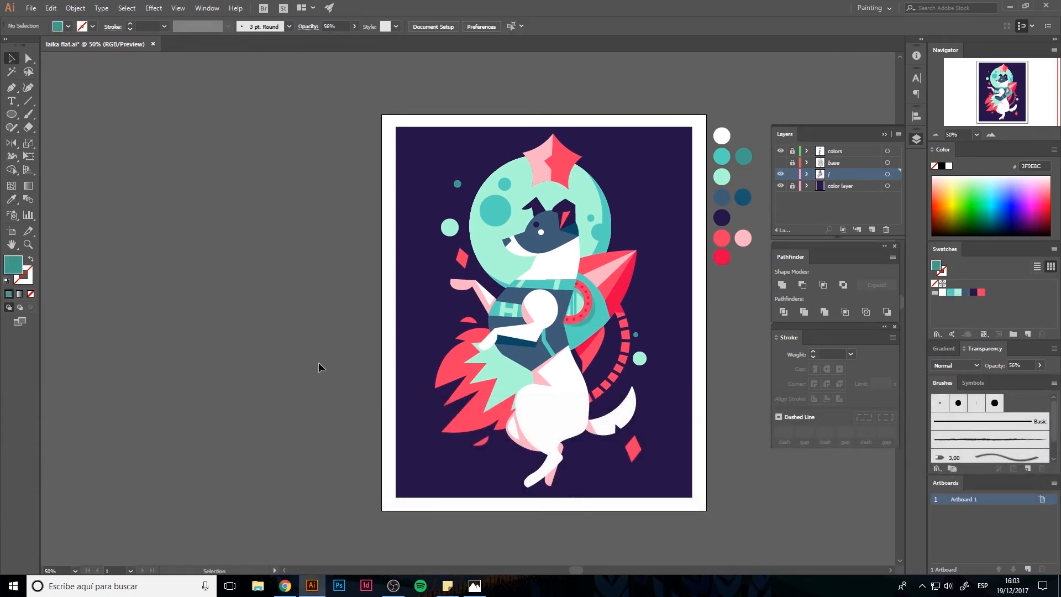
# Draw a white dot about 18 px wide in the background above the rocket's nose
pyautogui.press('l')
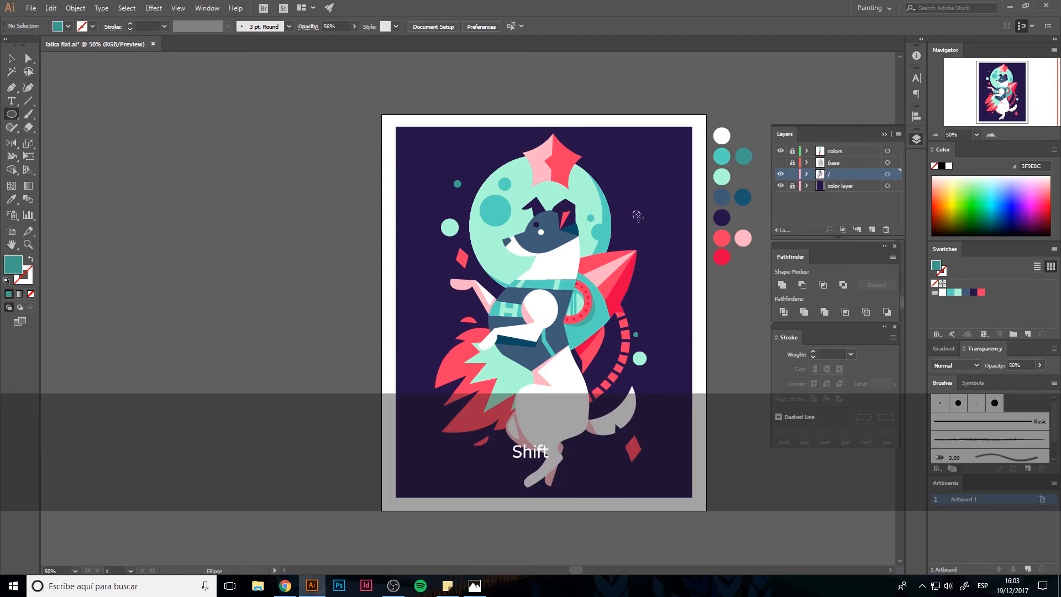
pyautogui.click(943, 293)
pyautogui.press('v')
pyautogui.click(741, 436)
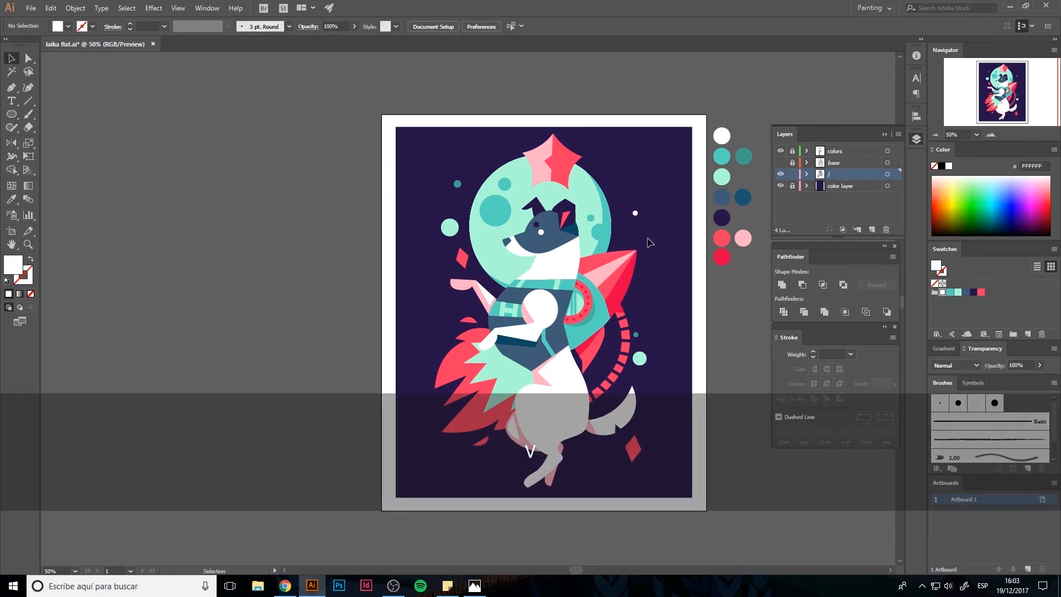
# Fit the artboard in the window and duplicate the white dot beside the star and next to the flames
pyautogui.doubleClick(11, 244)
pyautogui.press('alt')
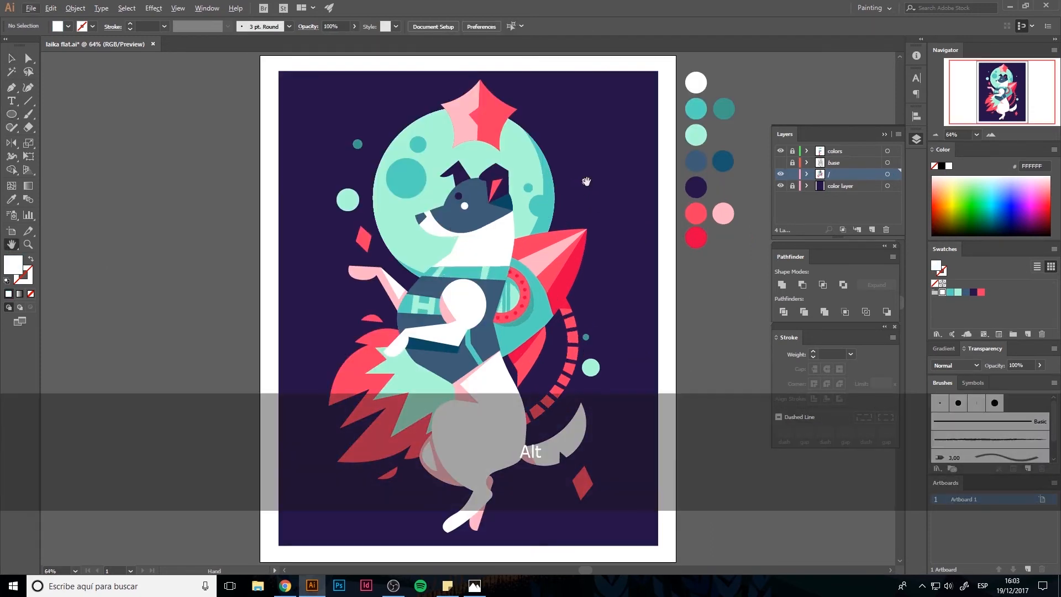
pyautogui.press('v')
pyautogui.press('Escape')
pyautogui.press('v')
pyautogui.moveTo(343, 335); pyautogui.dragTo(397, 173)
pyautogui.click(311, 197)
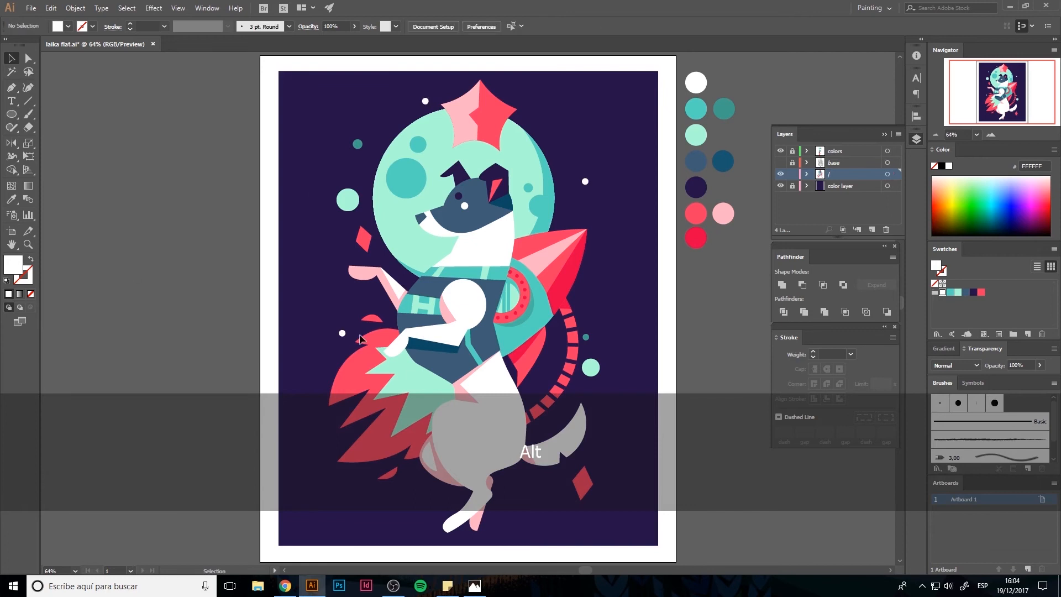
# Duplicate the white dot on both sides of the dog's feet and move the dot by the flames slightly higher
pyautogui.moveTo(519, 497); pyautogui.dragTo(519, 497)
pyautogui.click(713, 405)
pyautogui.click(330, 280)
pyautogui.moveTo(342, 334); pyautogui.dragTo(338, 315)
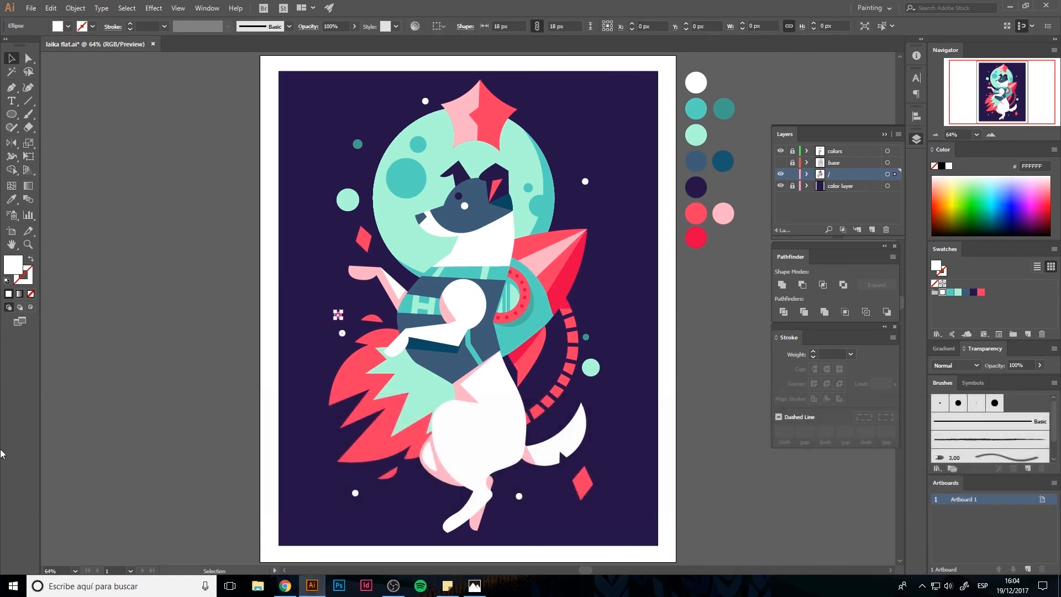
pyautogui.click(74, 328)
pyautogui.click(32, 322)
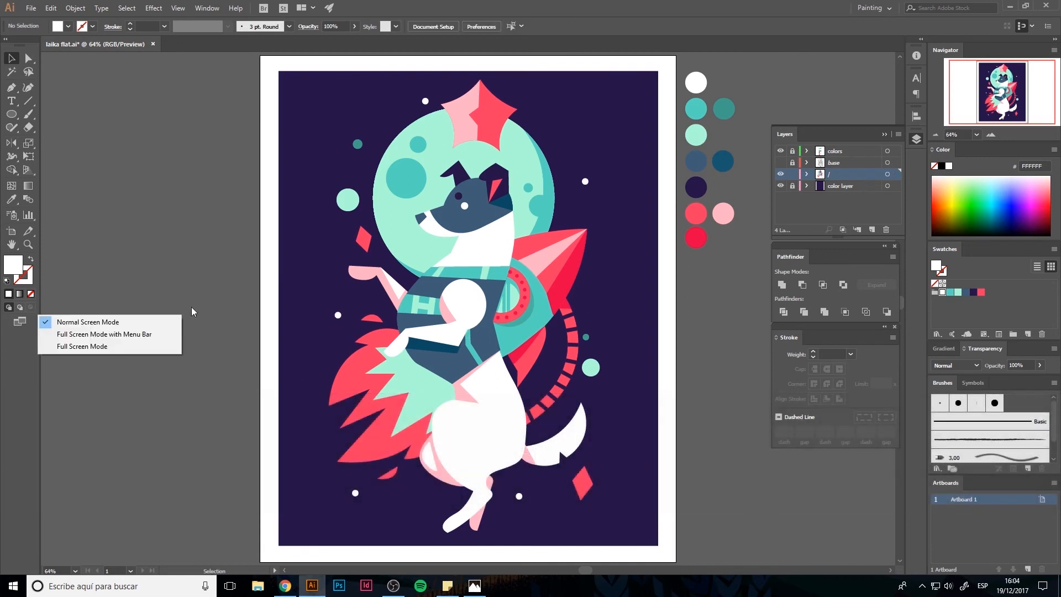
pyautogui.click(205, 256)
# Place a 9 px white dot beside the rocket and duplicate it by the helmet, the upper diamond and the feet
pyautogui.moveTo(616, 306); pyautogui.dragTo(592, 299)
pyautogui.click(735, 315)
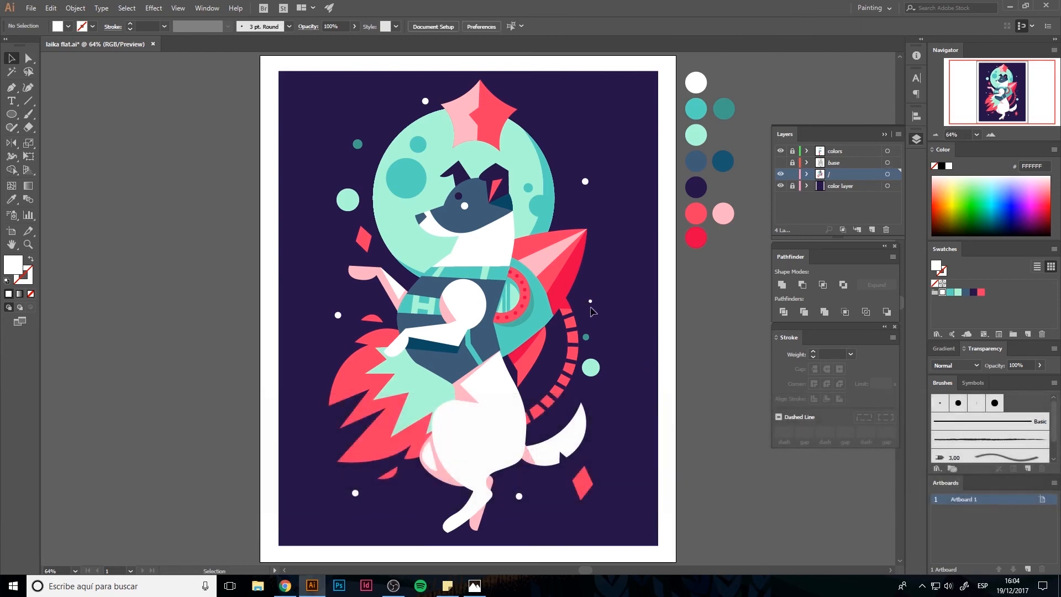
pyautogui.press('alt')
pyautogui.moveTo(565, 131); pyautogui.dragTo(562, 138)
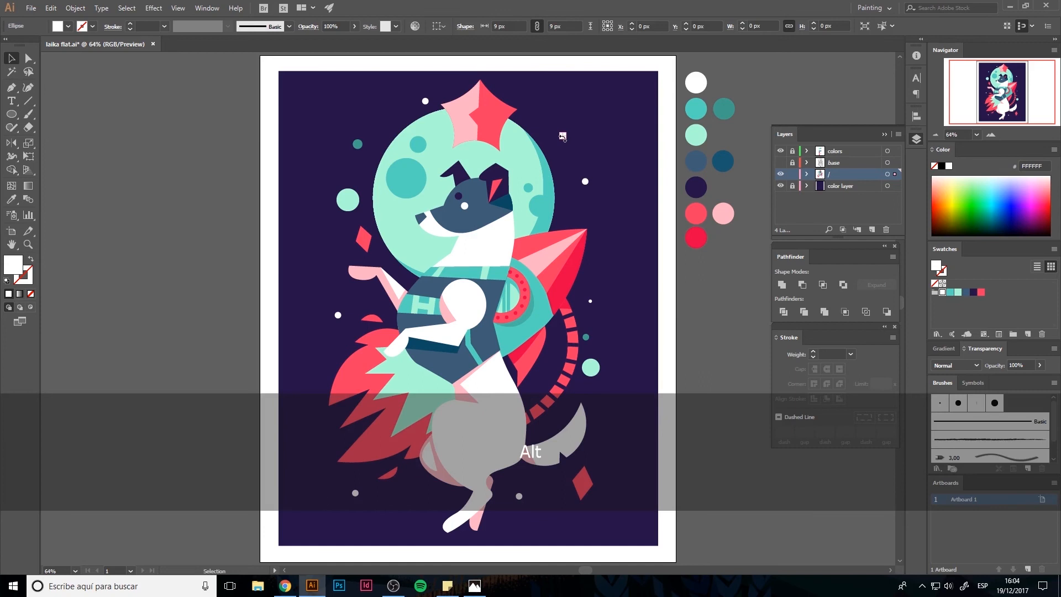
pyautogui.click(744, 338)
pyautogui.moveTo(364, 253); pyautogui.dragTo(363, 253)
pyautogui.click(565, 299)
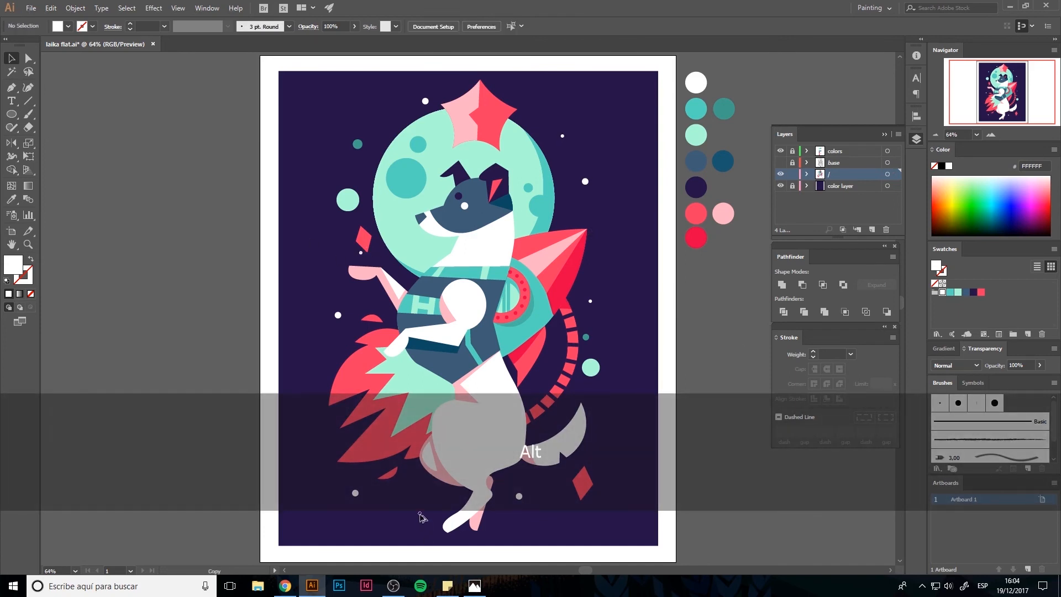
pyautogui.moveTo(419, 513); pyautogui.dragTo(420, 512)
pyautogui.click(212, 278)
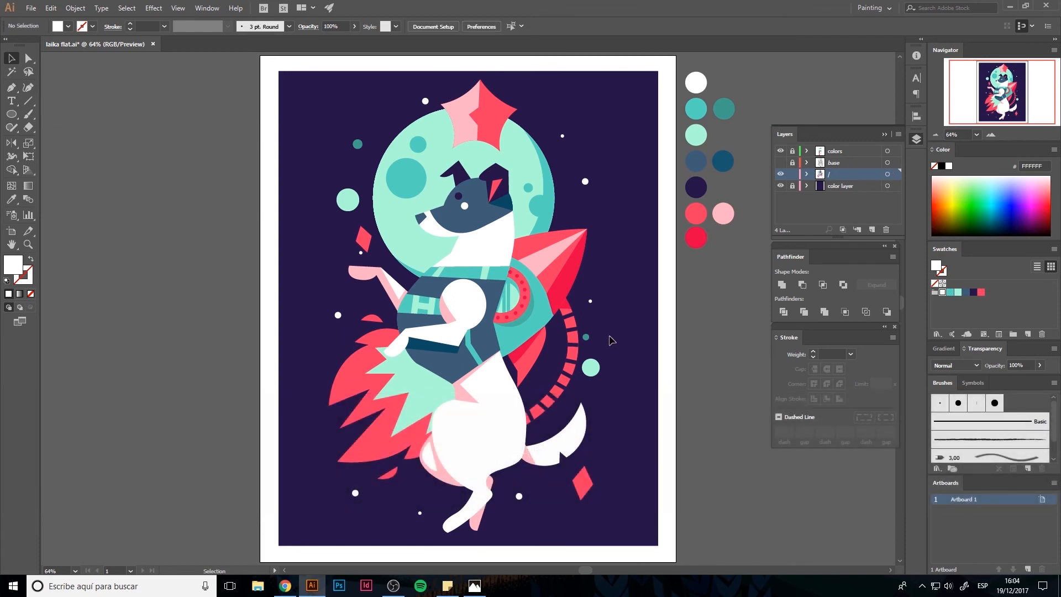
# Bend the edge of the crimson shading on the rocket's nose inside its clip group with the Curvature tool
pyautogui.click(526, 257)
pyautogui.doubleClick(567, 273)
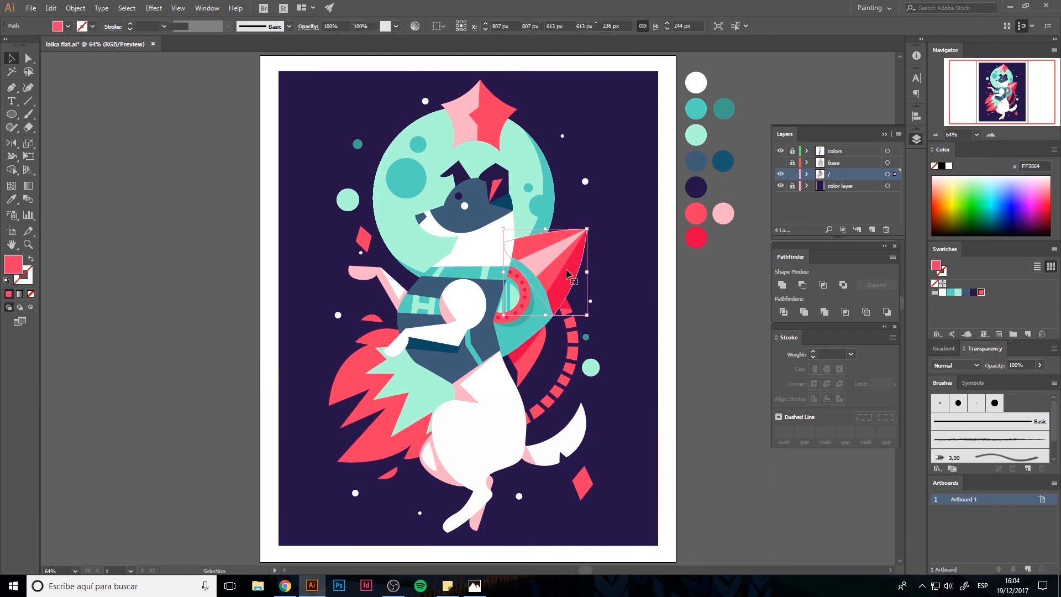
pyautogui.click(28, 86)
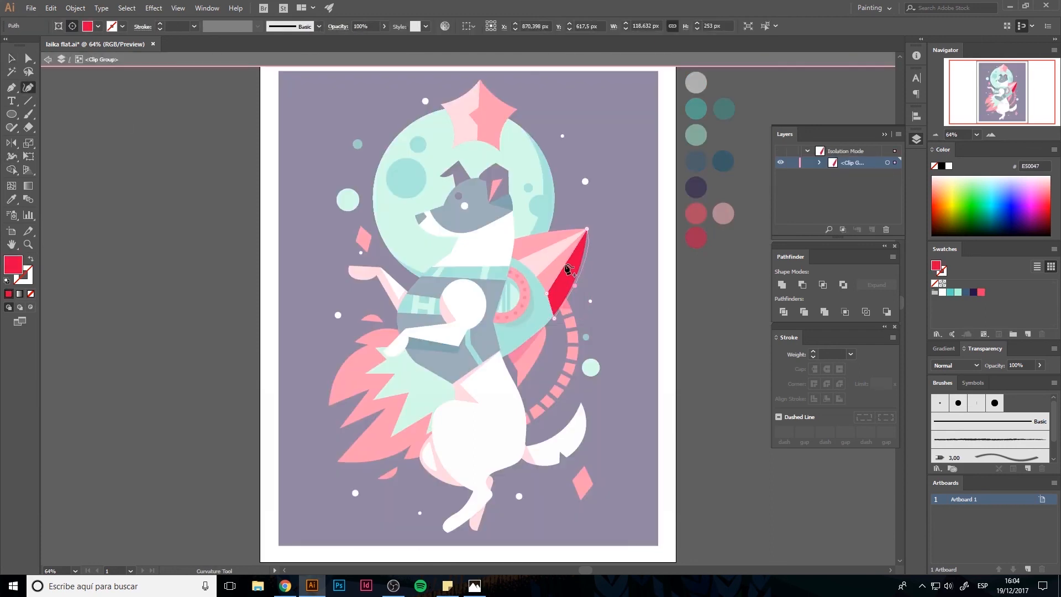
pyautogui.moveTo(569, 266); pyautogui.dragTo(572, 267)
pyautogui.press('v')
pyautogui.doubleClick(719, 301)
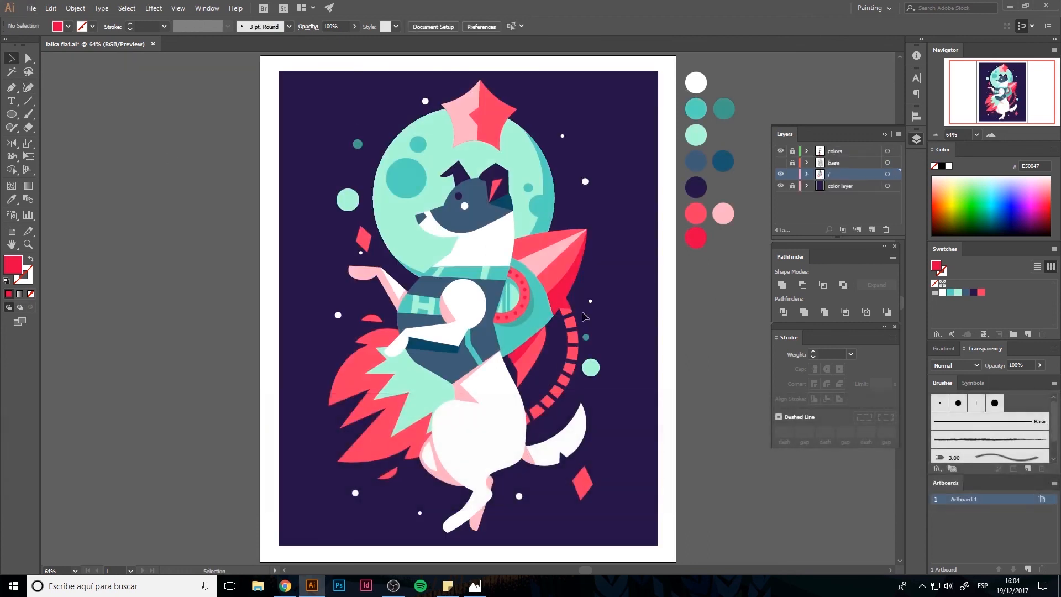
# Refine the lower part of the crimson nose shading's curve inside the clip group and save the document
pyautogui.doubleClick(564, 297)
pyautogui.click(30, 89)
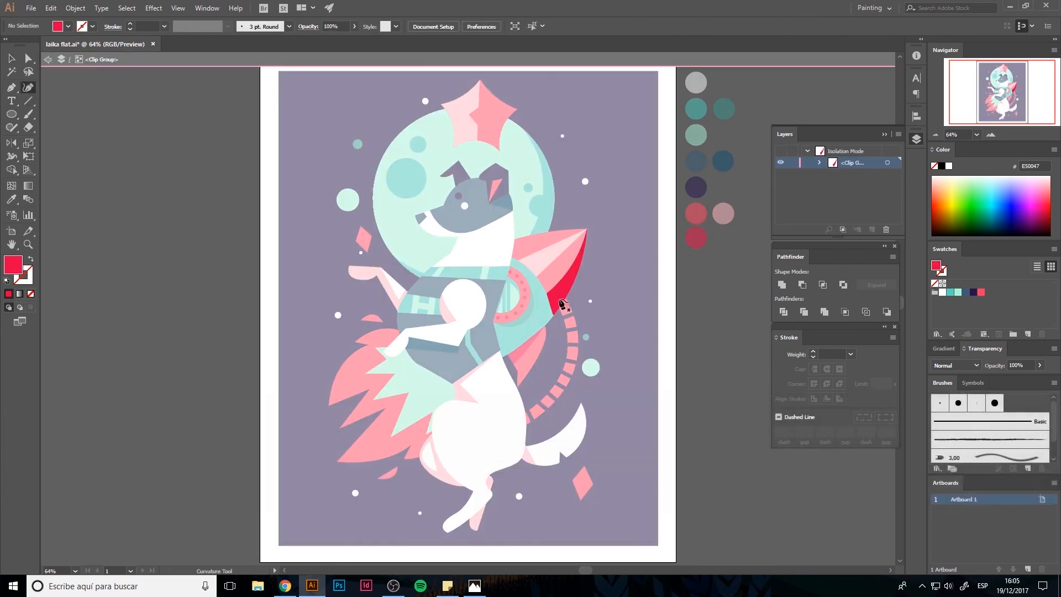
pyautogui.click(554, 305)
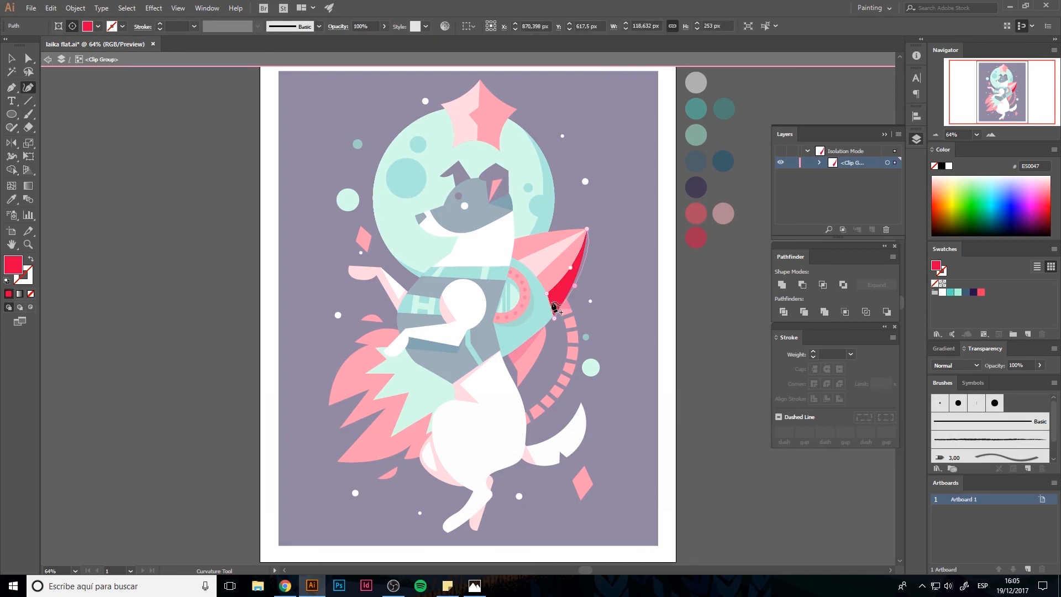
pyautogui.press('v')
pyautogui.doubleClick(741, 300)
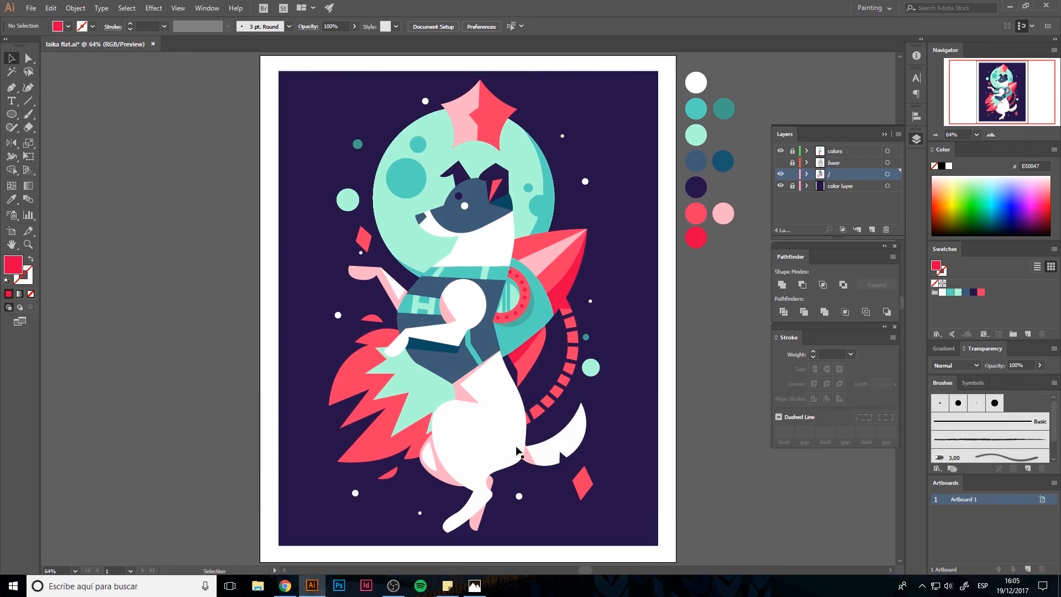
pyautogui.click(32, 7)
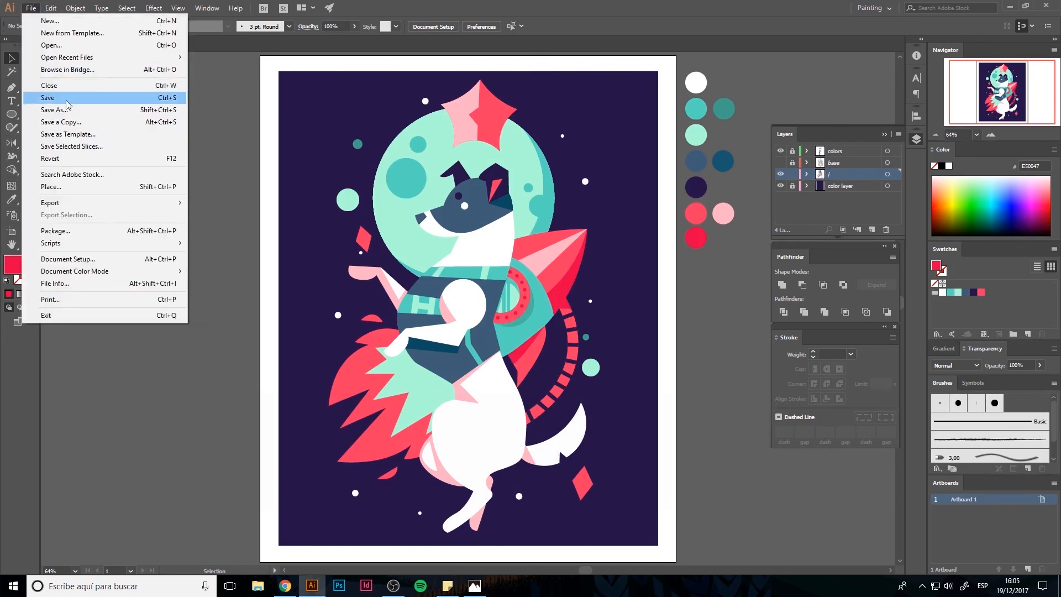
pyautogui.click(50, 98)
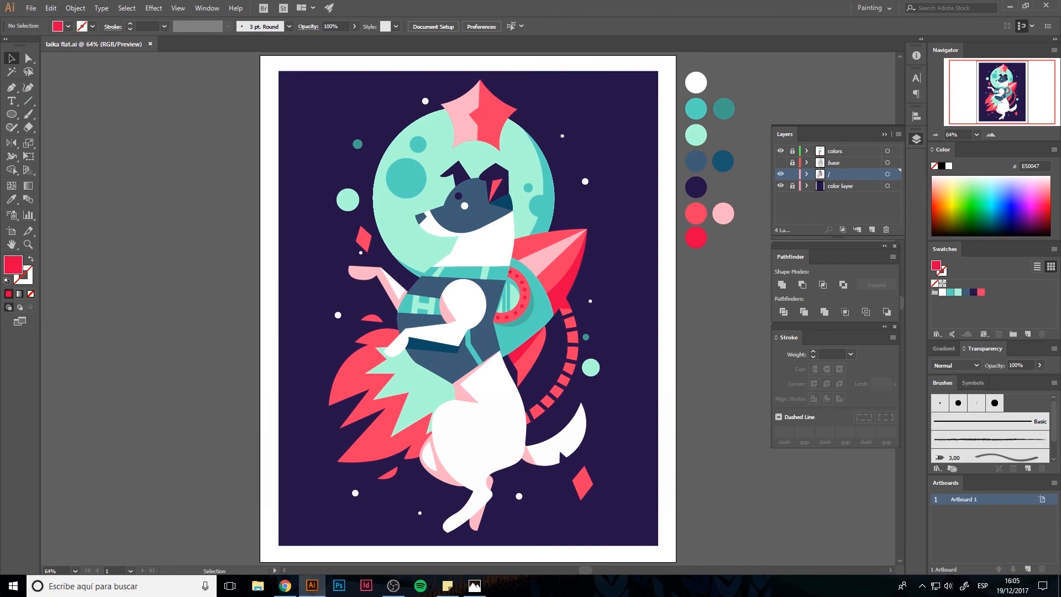